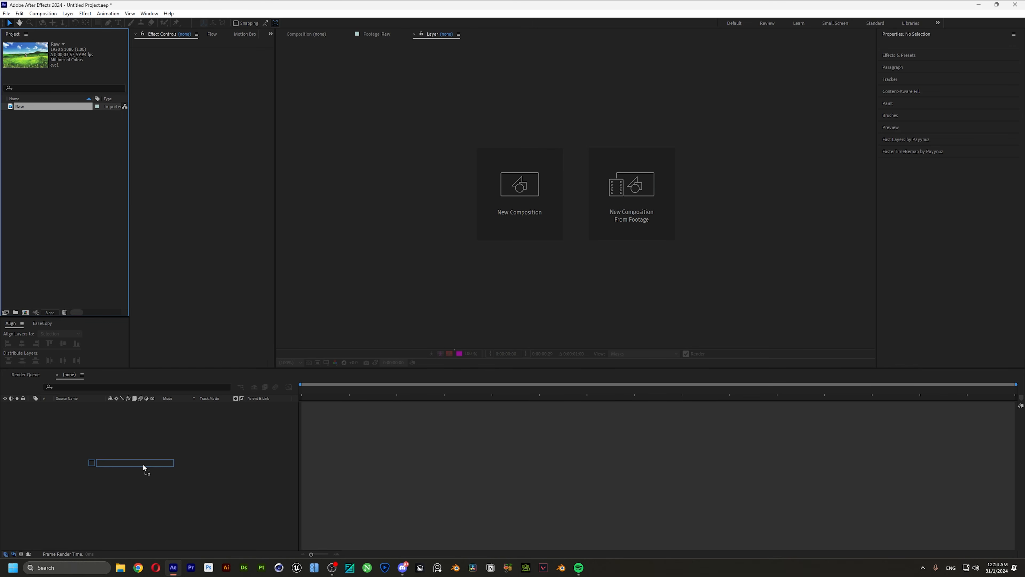
# Open the Raw layer for Roto Brush work and paint a foreground stroke up the girl's body and suitcase.
pyautogui.click(164, 23)
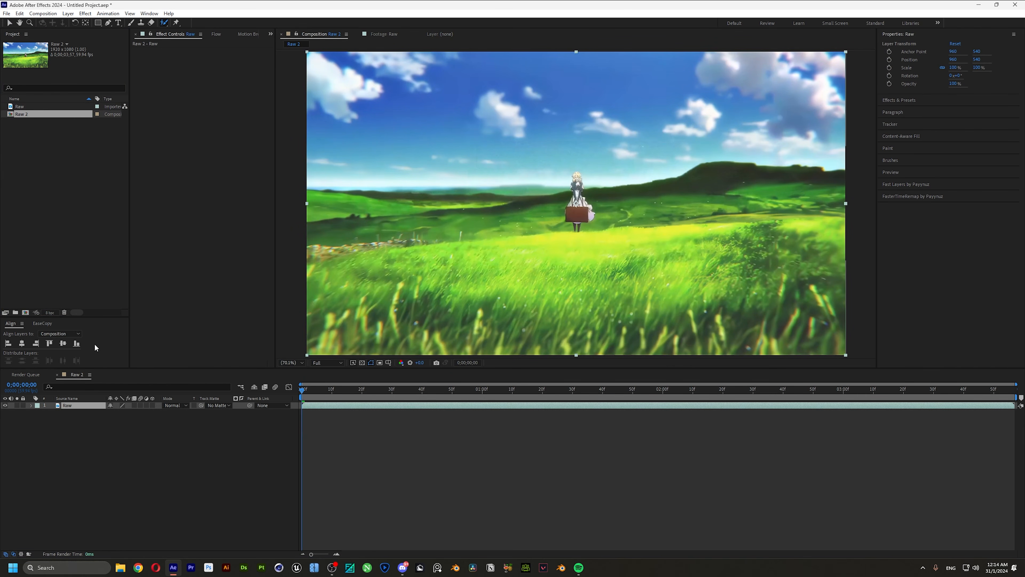
pyautogui.doubleClick(78, 405)
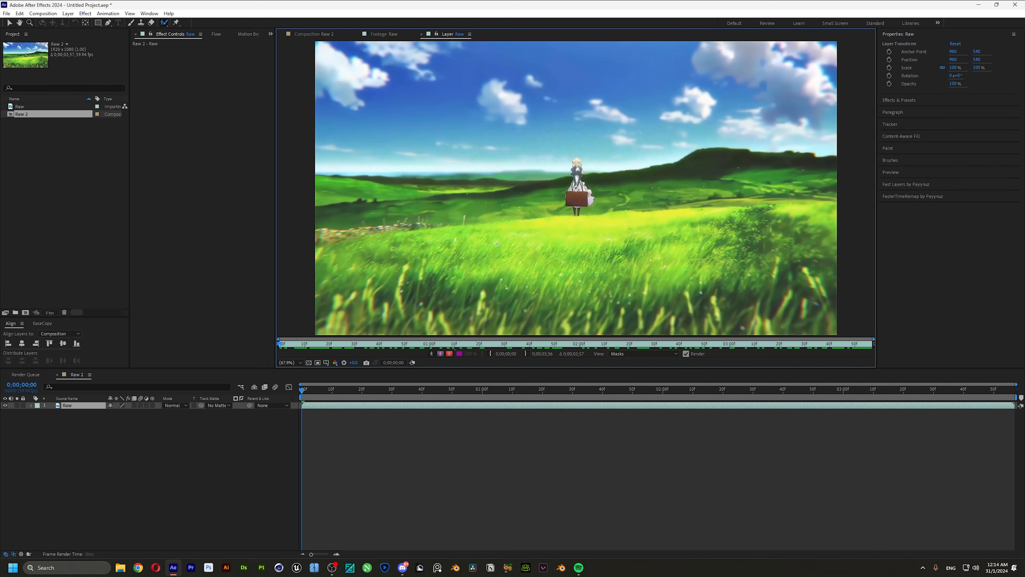
pyautogui.scroll(3, 594, 211)
pyautogui.moveTo(565, 238)
pyautogui.mouseDown()
pyautogui.moveTo(555, 190)
pyautogui.moveTo(577, 122)
pyautogui.mouseUp()
pyautogui.scroll(2, 590, 182)
pyautogui.scroll(-3, 590, 182)
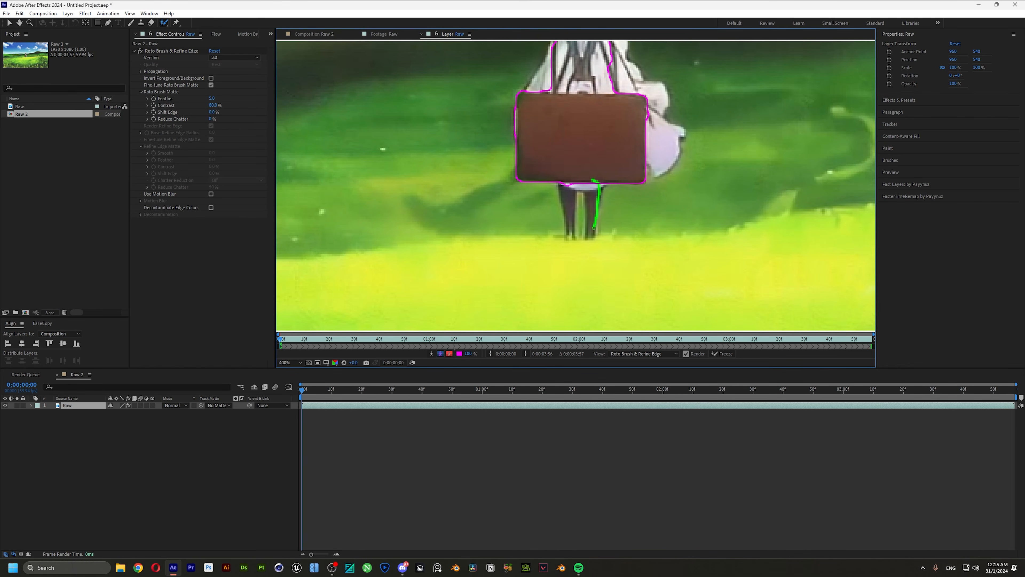
# Exclude the gap between the girl's legs from the Roto Brush selection and add the flowing part of her dress.
pyautogui.keyDown('alt'); pyautogui.moveTo(581, 204); pyautogui.dragTo(581, 217); pyautogui.keyUp('alt')
pyautogui.moveTo(585, 96); pyautogui.dragTo(582, 204, button='middle')
pyautogui.moveTo(601, 165); pyautogui.dragTo(620, 206)
pyautogui.moveTo(581, 93)
pyautogui.mouseDown(button='middle')
pyautogui.moveTo(581, 189)
pyautogui.moveTo(581, 147)
pyautogui.mouseUp(button='middle')
pyautogui.scroll(1, 569, 61)
pyautogui.scroll(-1, 581, 148)
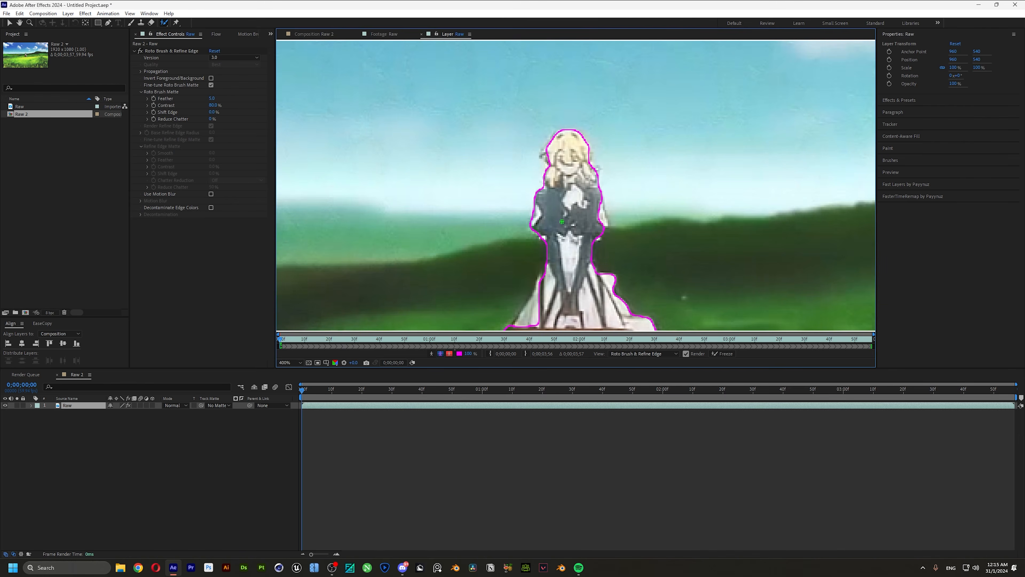
# Add the missing edge of the girl's hair and shoulder to the Roto Brush selection.
pyautogui.scroll(1, 579, 187)
pyautogui.scroll(-2, 563, 176)
pyautogui.scroll(1, 565, 204)
pyautogui.moveTo(589, 162); pyautogui.dragTo(592, 181)
pyautogui.moveTo(584, 167); pyautogui.dragTo(589, 182)
pyautogui.scroll(-1, 579, 178)
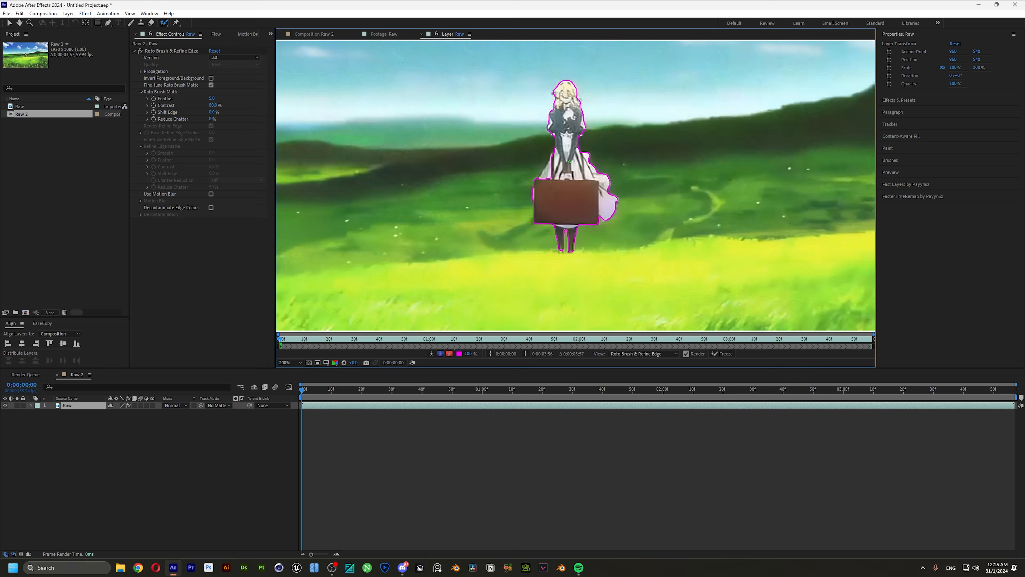
# Propagate the matte two frames forward and freeze the Roto Brush selection for the whole clip.
pyautogui.scroll(1, 565, 194)
pyautogui.scroll(-1, 545, 210)
pyautogui.press('pagedown')
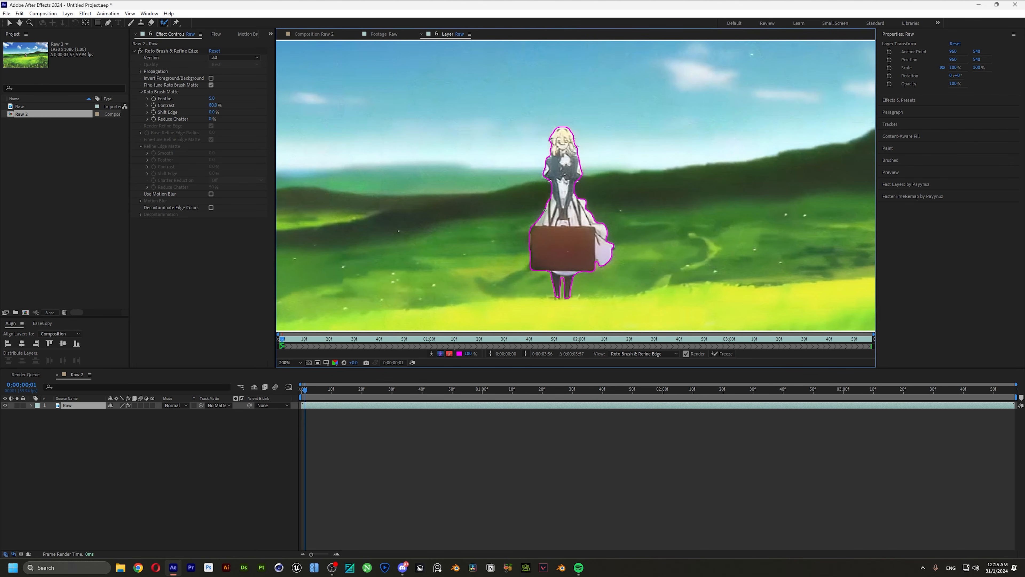
pyautogui.press('pagedown')
pyautogui.click(722, 354)
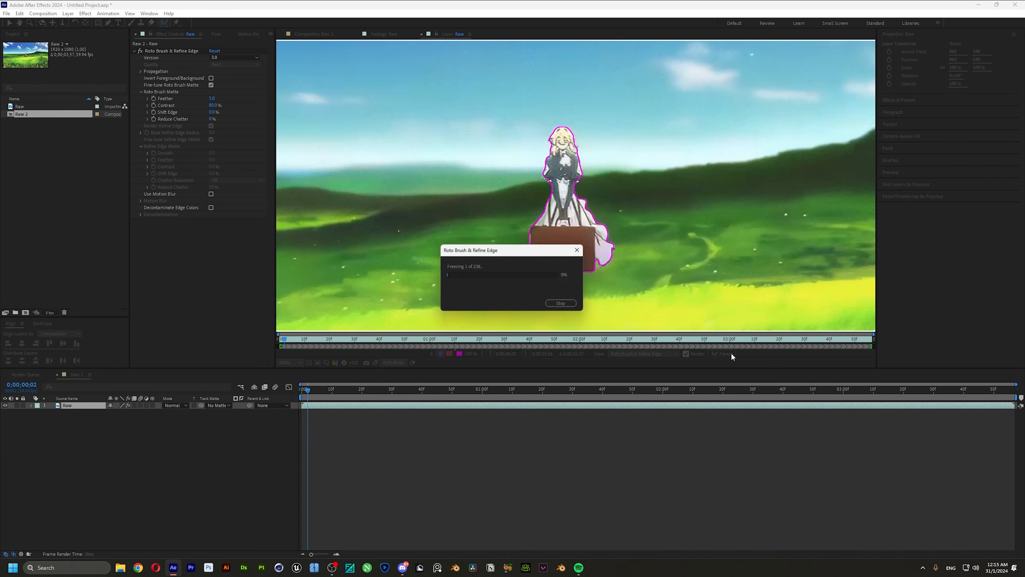
pyautogui.moveTo(528, 252); pyautogui.dragTo(379, 261)
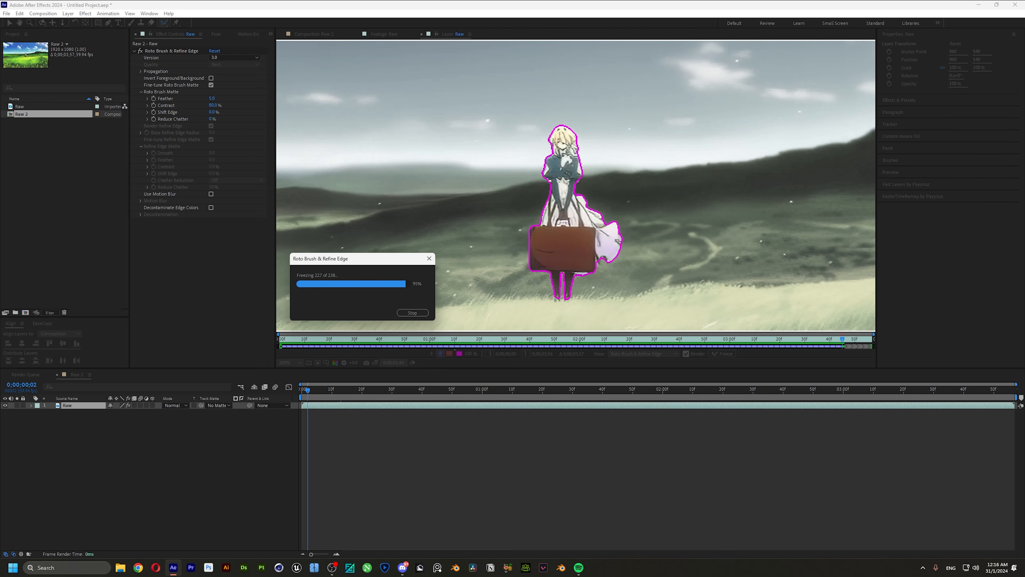
# Refine the Roto Brush matte with adjusted Feather, Shift Edge at -10% and a higher Reduce Chatter.
pyautogui.moveTo(470, 218); pyautogui.dragTo(483, 202, button='middle')
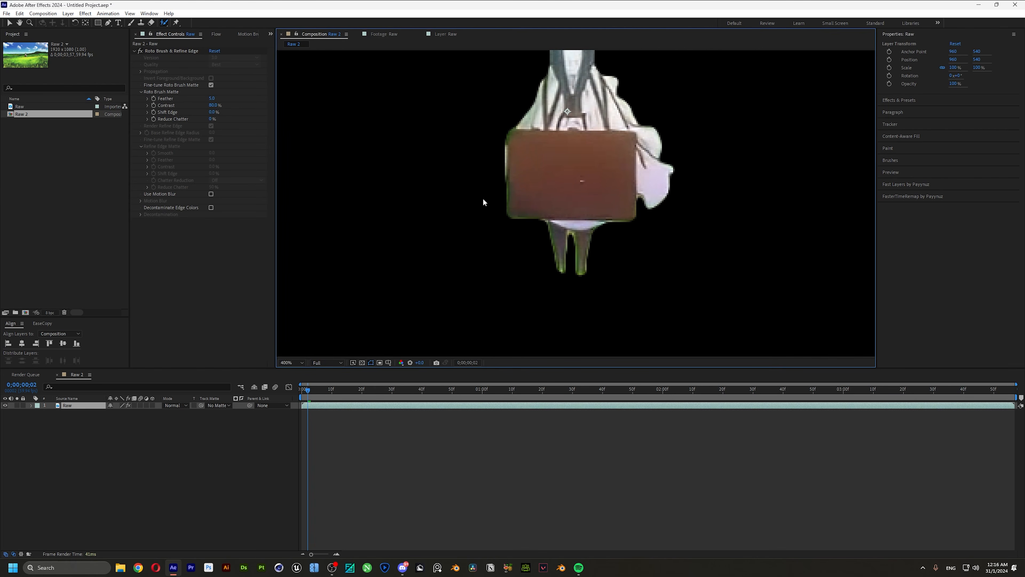
pyautogui.click(209, 99)
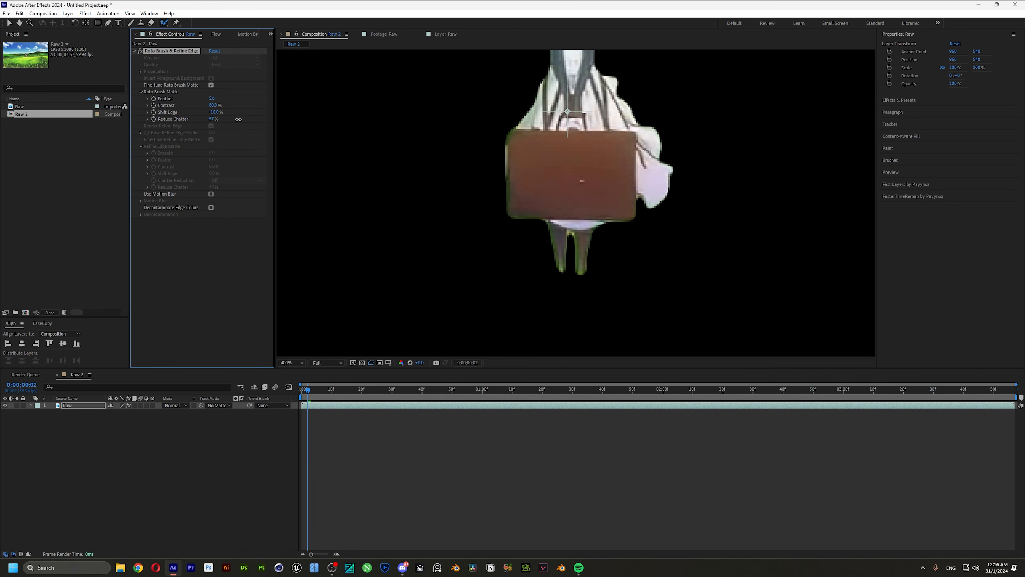
pyautogui.moveTo(267, 118); pyautogui.dragTo(220, 118)
# Apply the Key Cleaner effect to the Raw layer and inspect the cutout's edges up close.
pyautogui.rightClick(600, 156)
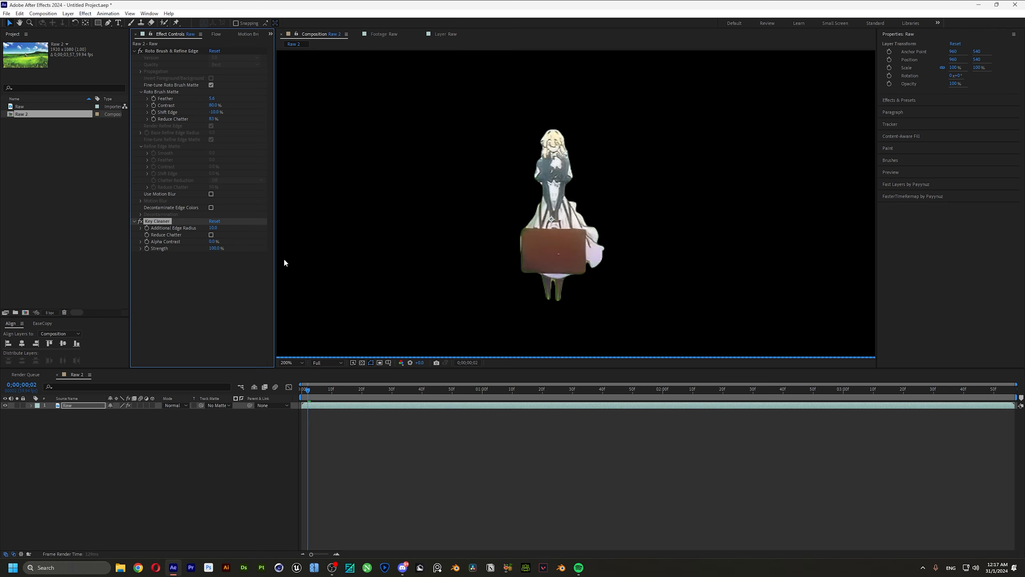
pyautogui.scroll(2, 567, 131)
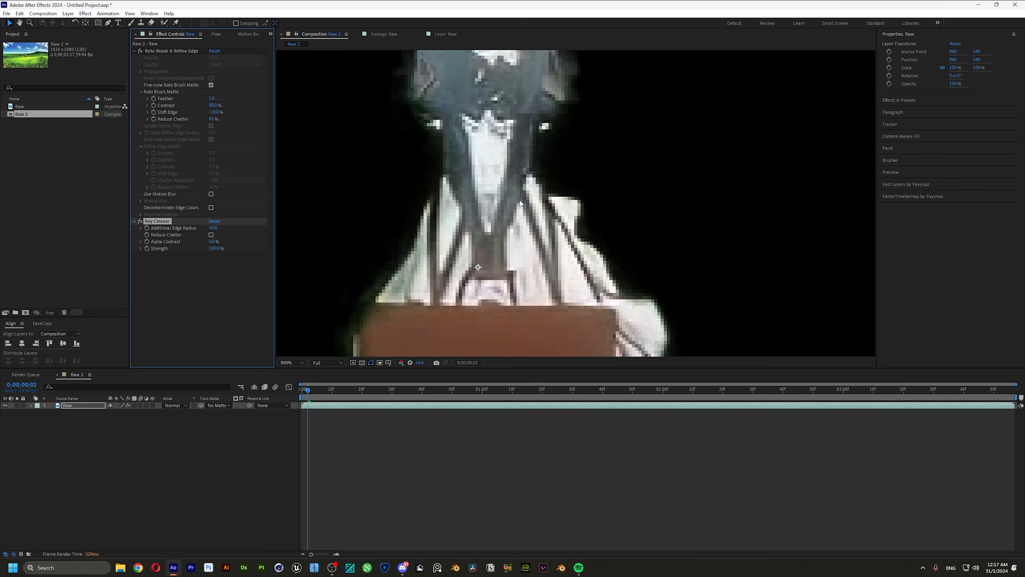
pyautogui.moveTo(423, 318); pyautogui.dragTo(459, 236, button='middle')
pyautogui.scroll(-5, 460, 218)
pyautogui.scroll(5, 542, 222)
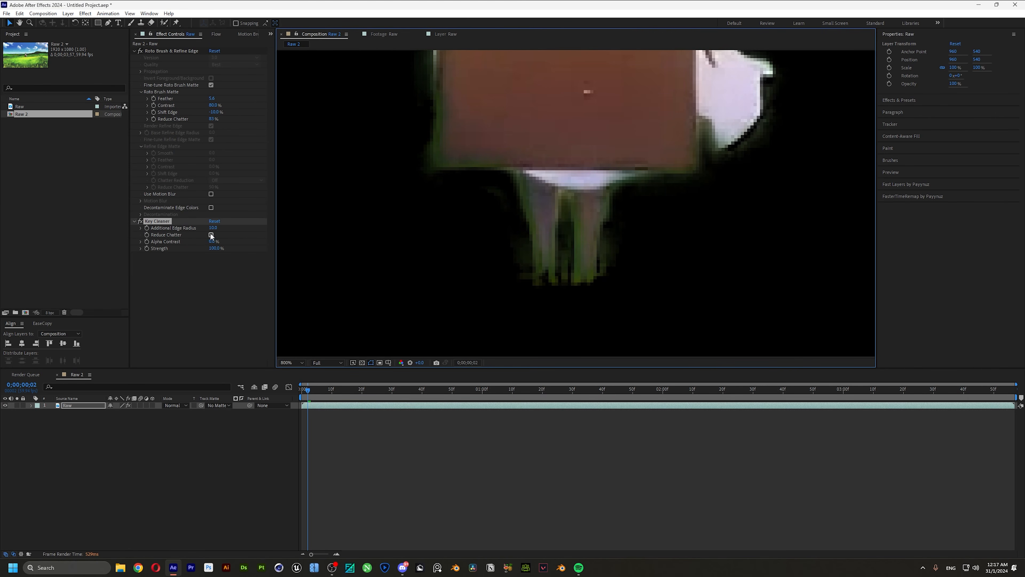
# Set Key Cleaner's Alpha Contrast to 34% and lower its Additional Edge Radius.
pyautogui.moveTo(225, 241); pyautogui.dragTo(320, 241)
pyautogui.scroll(-5, 629, 115)
pyautogui.scroll(5, 489, 247)
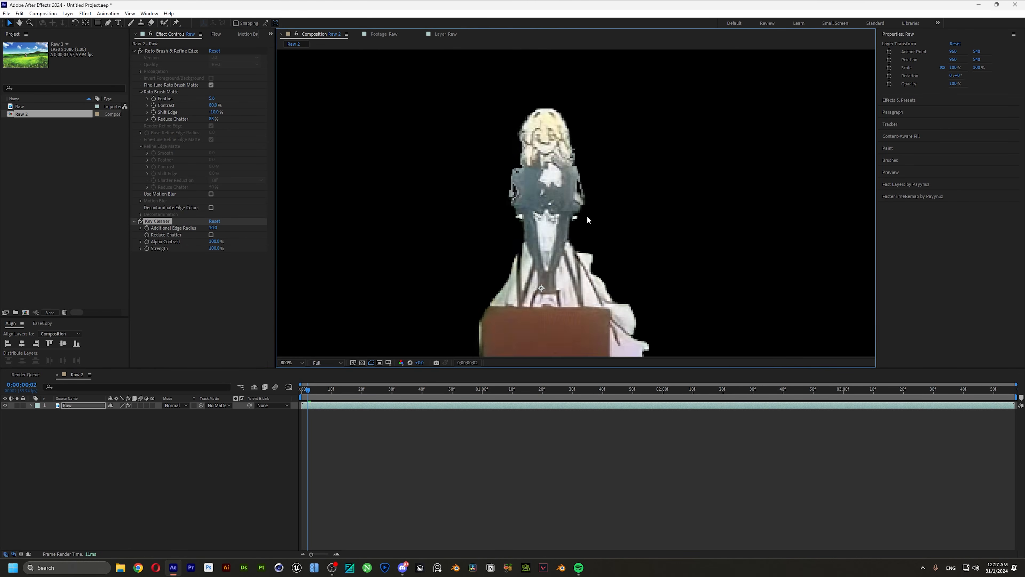
pyautogui.moveTo(213, 241); pyautogui.dragTo(182, 228)
pyautogui.scroll(-1, 588, 224)
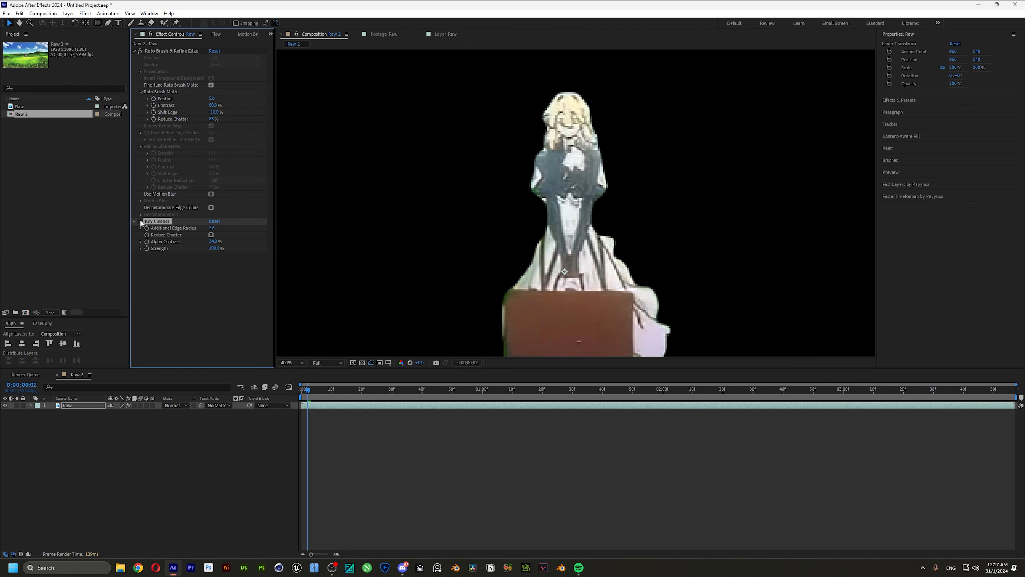
# Queue the Raw 2 composition for rendering as a PNG Sequence with RGB + Alpha channels.
pyautogui.click(299, 363)
pyautogui.click(299, 380)
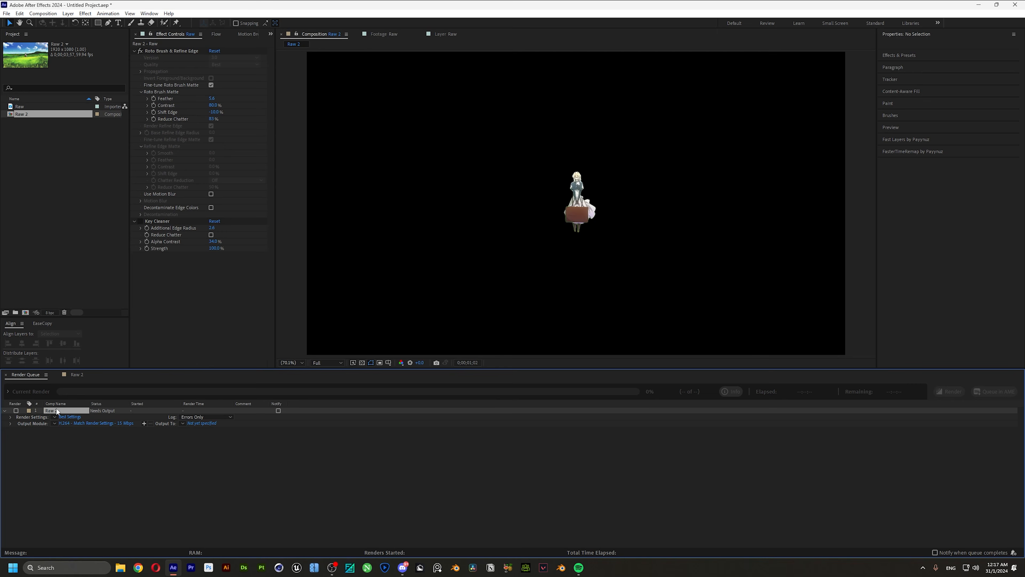
pyautogui.click(96, 423)
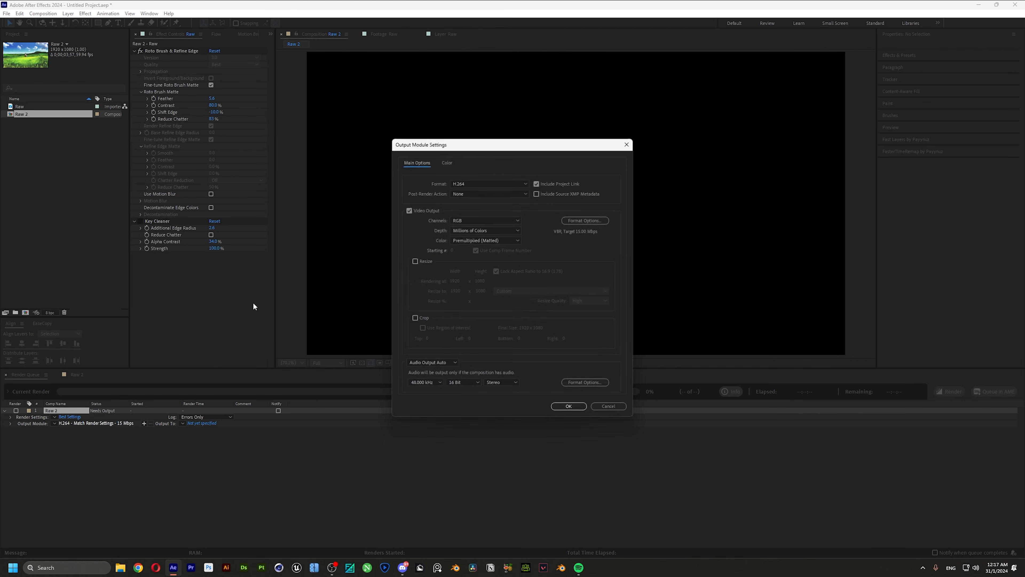
pyautogui.click(458, 184)
pyautogui.click(467, 263)
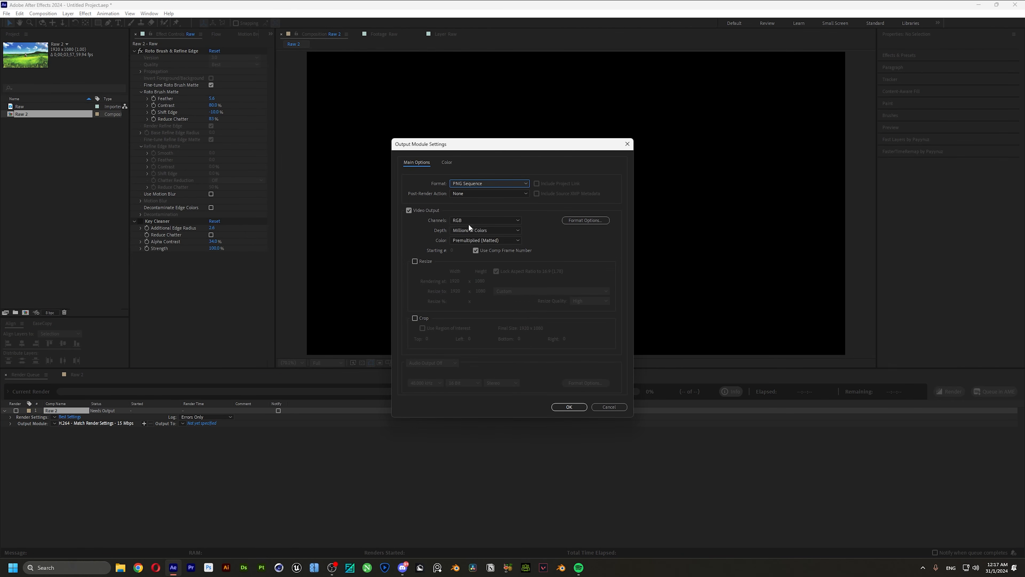
pyautogui.click(469, 222)
pyautogui.click(469, 248)
pyautogui.click(567, 407)
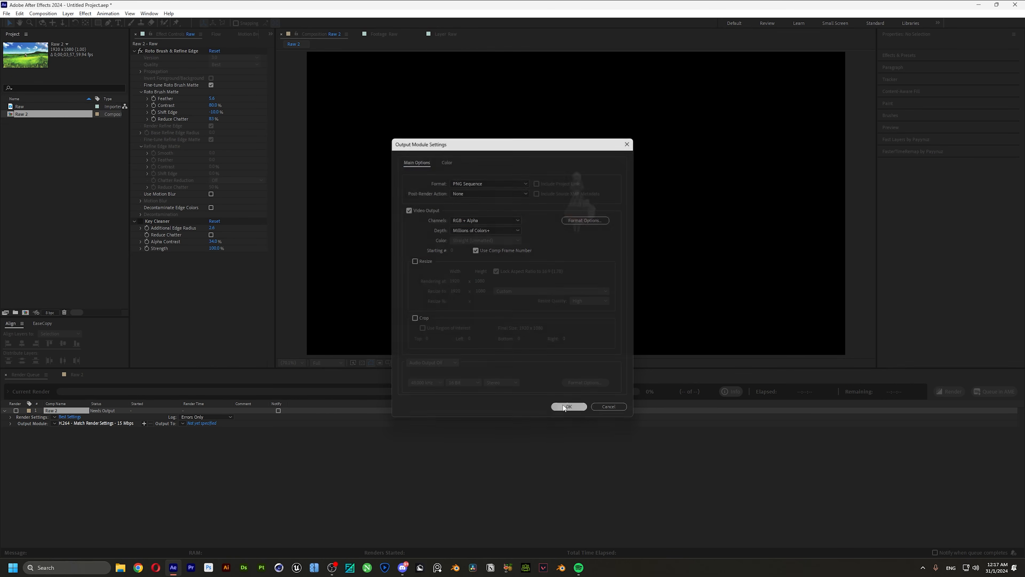
# Save the PNG sequence output to the Downloads folder under its default name and render it.
pyautogui.click(206, 424)
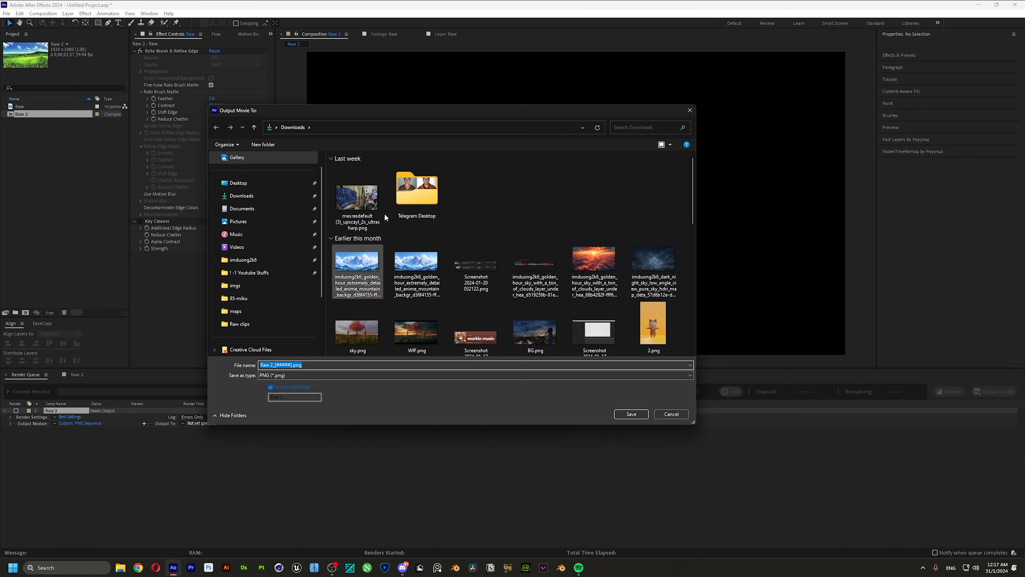
pyautogui.press('Return')
pyautogui.click(949, 392)
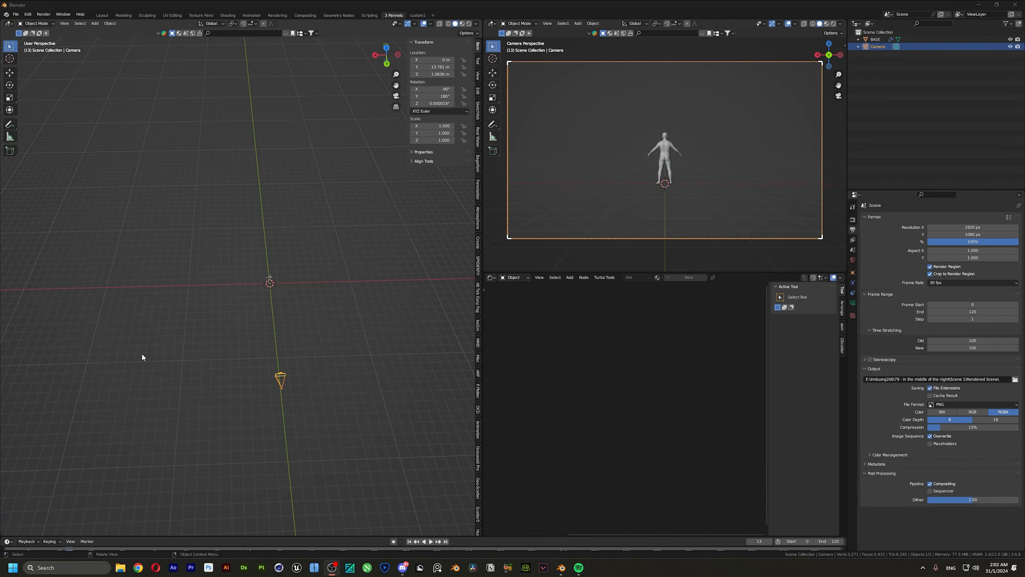
# Switch to Blender and set the camera's Passepartout to 1.000 in its viewport display settings.
pyautogui.moveTo(142, 357); pyautogui.dragTo(689, 339, button='middle')
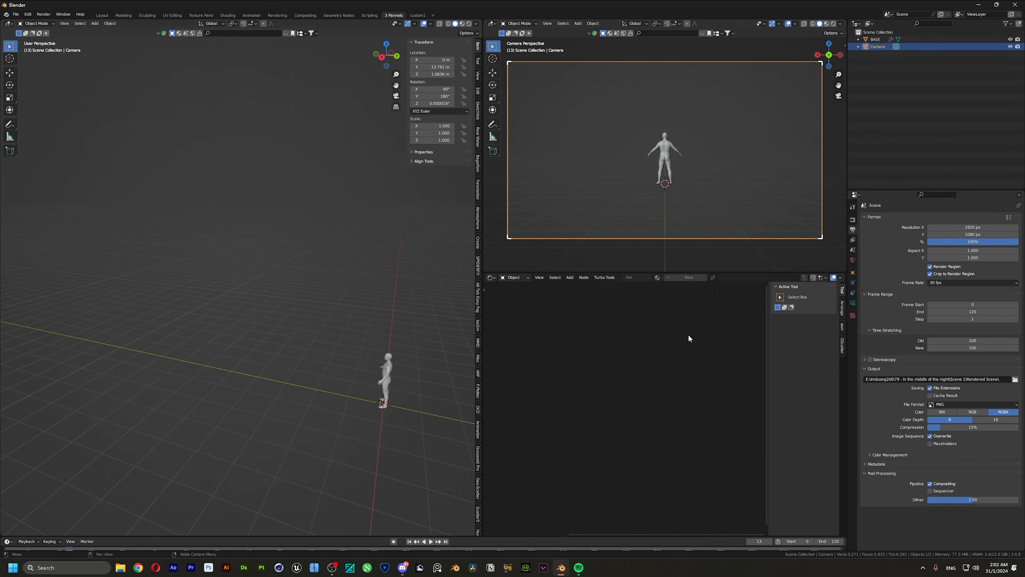
pyautogui.click(853, 302)
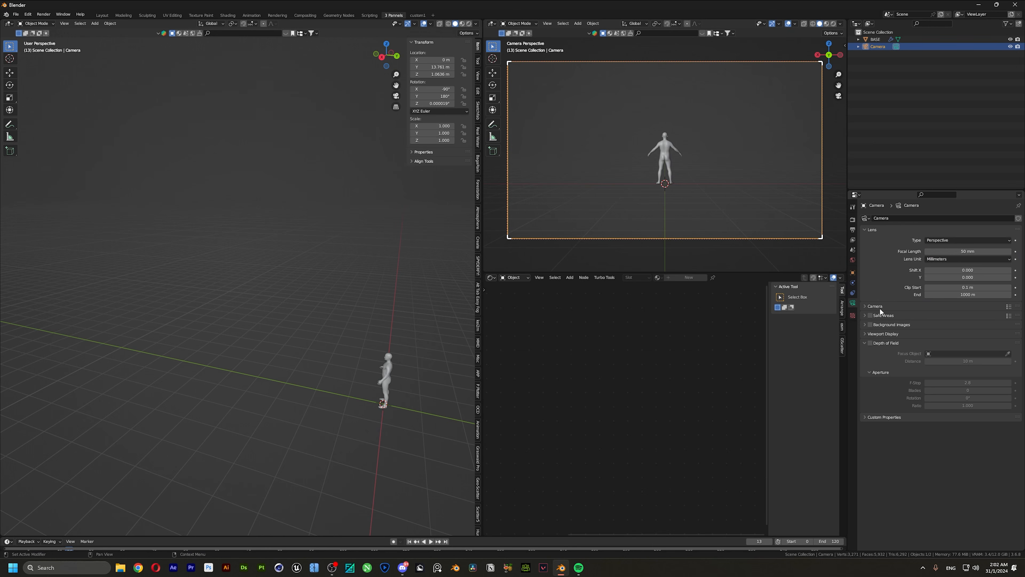
pyautogui.click(865, 334)
pyautogui.moveTo(964, 384); pyautogui.dragTo(1009, 385)
# Enable background images for the camera and load ref.png as its reference image.
pyautogui.click(872, 325)
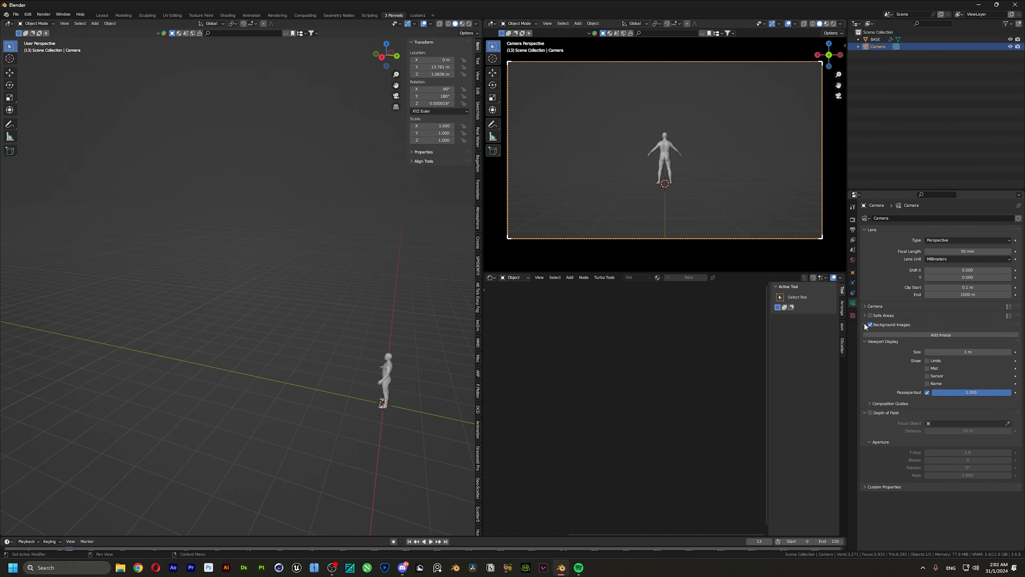
pyautogui.click(884, 335)
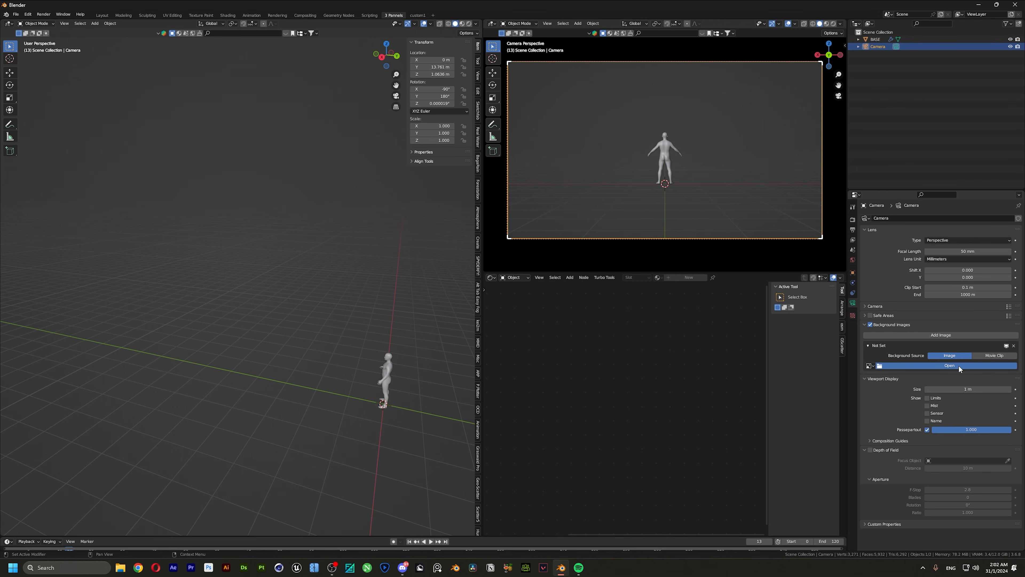
pyautogui.click(973, 364)
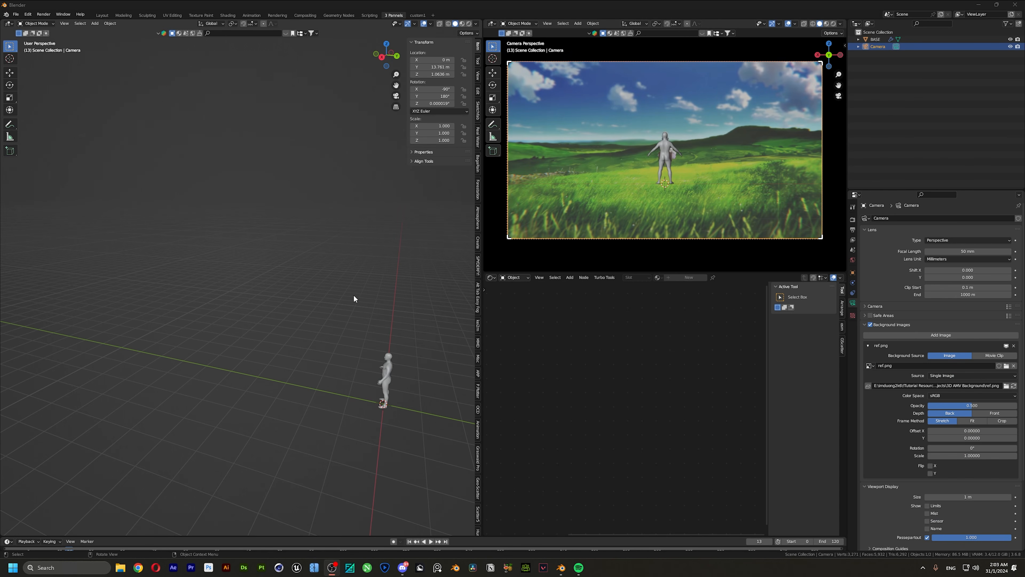
pyautogui.press('Home')
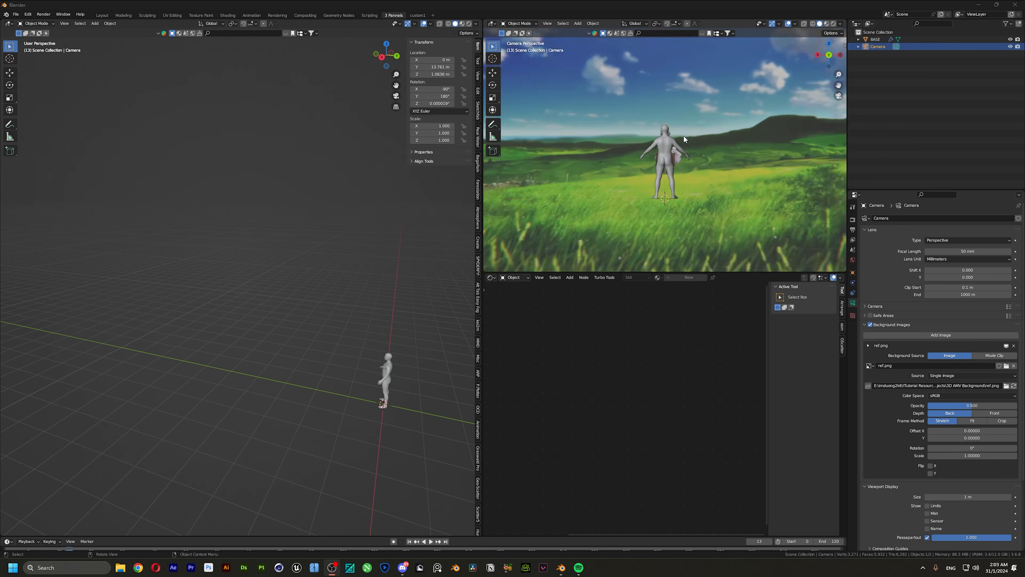
# Move the camera to about 20.2 m in Y and 0.78 m in Z to match the base figure to the reference.
pyautogui.click(881, 41)
pyautogui.click(879, 48)
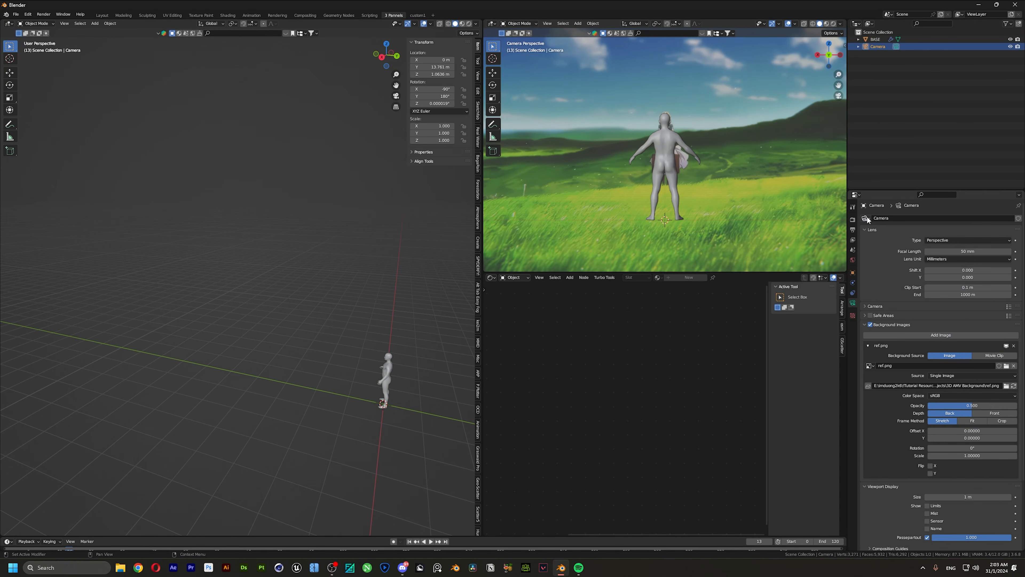
pyautogui.click(853, 273)
pyautogui.moveTo(966, 247)
pyautogui.mouseDown()
pyautogui.moveTo(1002, 247)
pyautogui.moveTo(945, 254)
pyautogui.moveTo(954, 247)
pyautogui.mouseUp()
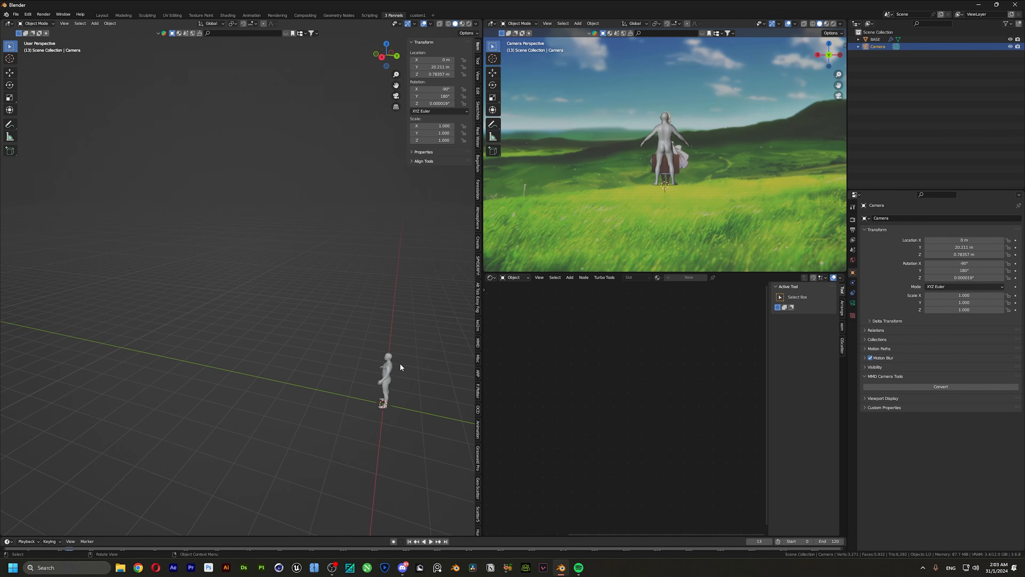
# Set the camera's Z location to 0.8 m and check the framing against the reference.
pyautogui.moveTo(400, 366); pyautogui.dragTo(453, 365, button='middle')
pyautogui.scroll(-6, 322, 316)
pyautogui.moveTo(323, 316); pyautogui.dragTo(308, 318, button='middle')
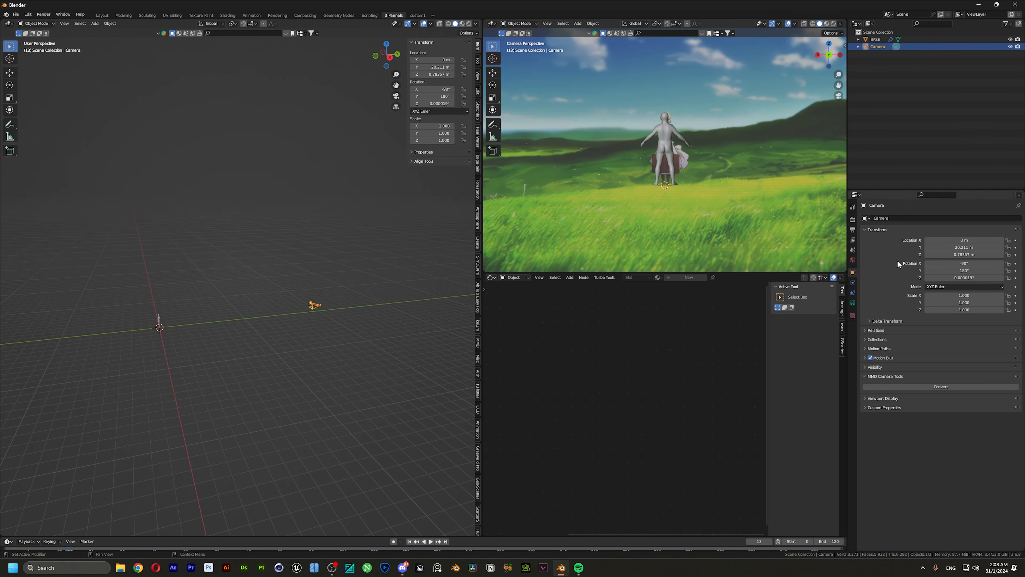
pyautogui.click(969, 254)
pyautogui.press('Return')
pyautogui.moveTo(228, 258); pyautogui.dragTo(224, 294, button='middle')
pyautogui.scroll(-1, 224, 294)
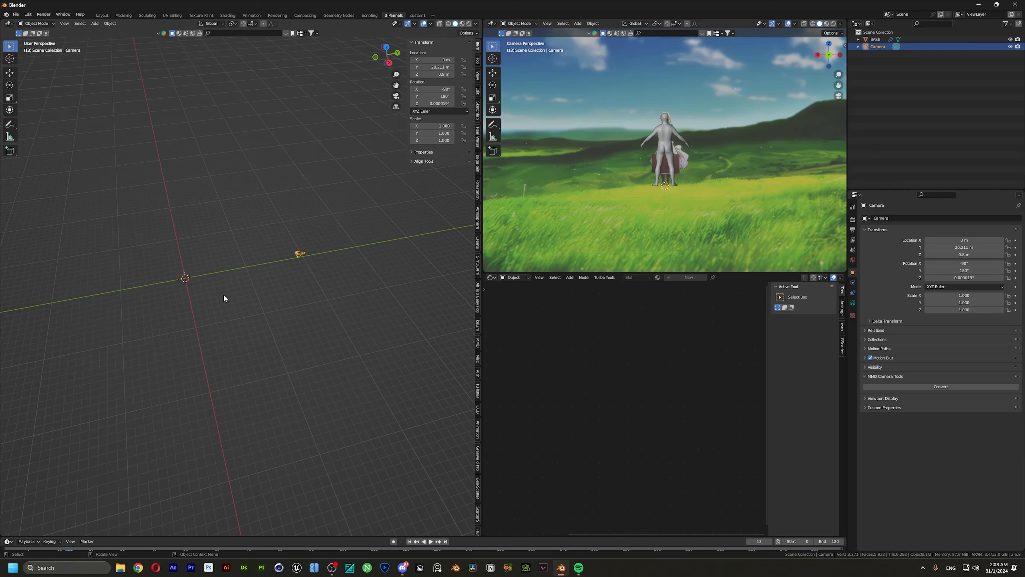
pyautogui.scroll(3, 223, 294)
pyautogui.scroll(-6, 728, 156)
pyautogui.scroll(2, 728, 155)
pyautogui.scroll(-1, 728, 156)
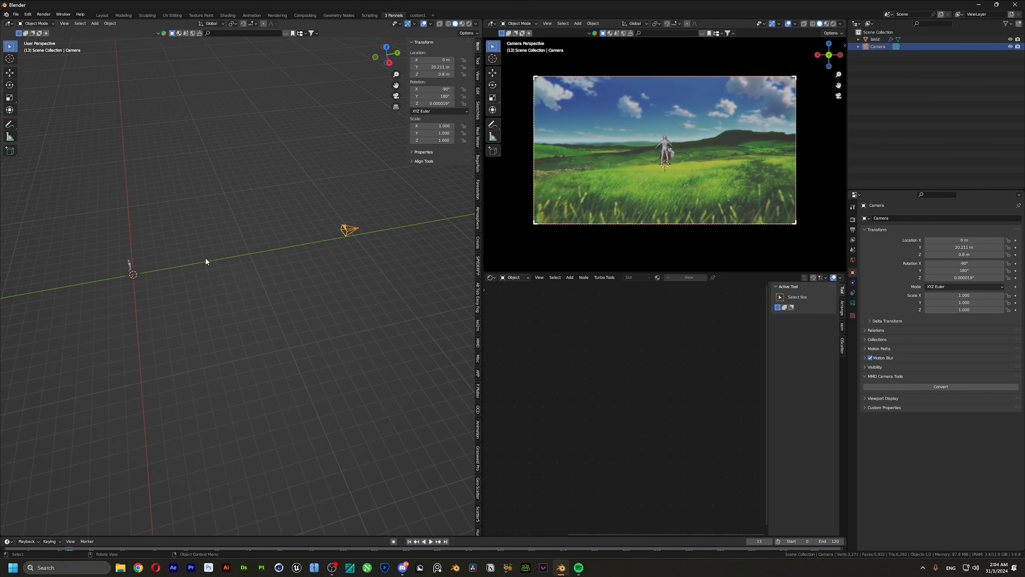
# Deselect the camera and add a mesh plane at the base figure's feet.
pyautogui.moveTo(205, 257); pyautogui.dragTo(237, 263, button='middle')
pyautogui.click(217, 263)
pyautogui.hotkey('shift', 'a')
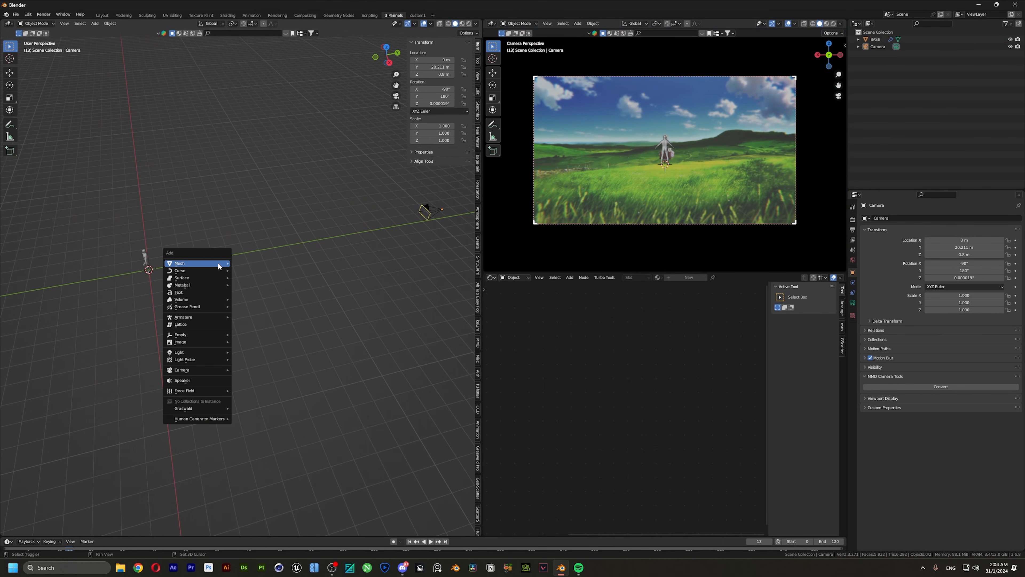
pyautogui.moveTo(218, 262)
pyautogui.click(255, 262)
# Scale the plane up to about 33.8 m per side so it forms the ground around the figure.
pyautogui.scroll(1, 192, 253)
pyautogui.keyDown('shift'); pyautogui.moveTo(308, 232); pyautogui.dragTo(371, 230, button='middle'); pyautogui.keyUp('shift')
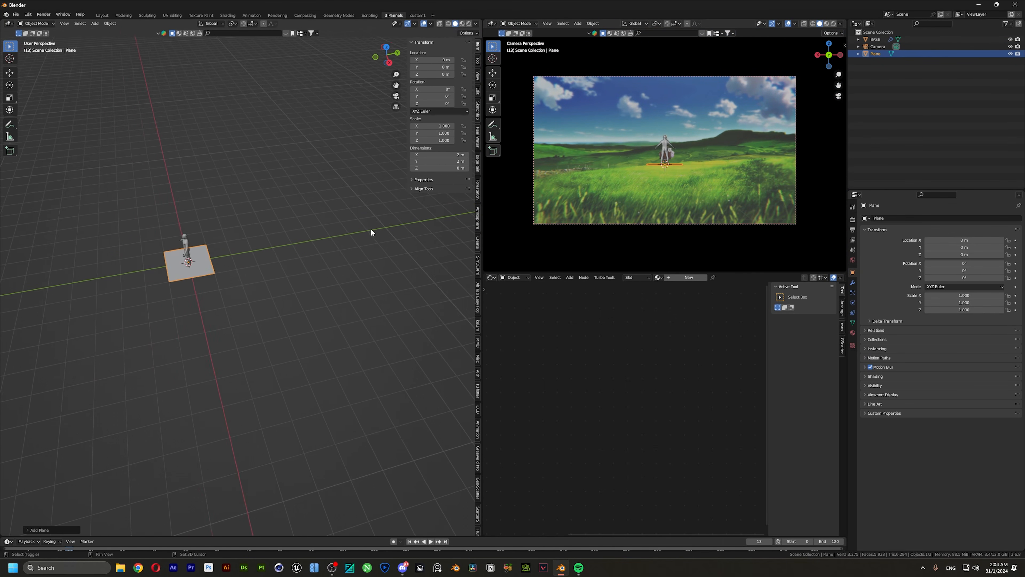
pyautogui.scroll(2, 232, 236)
pyautogui.press('s')
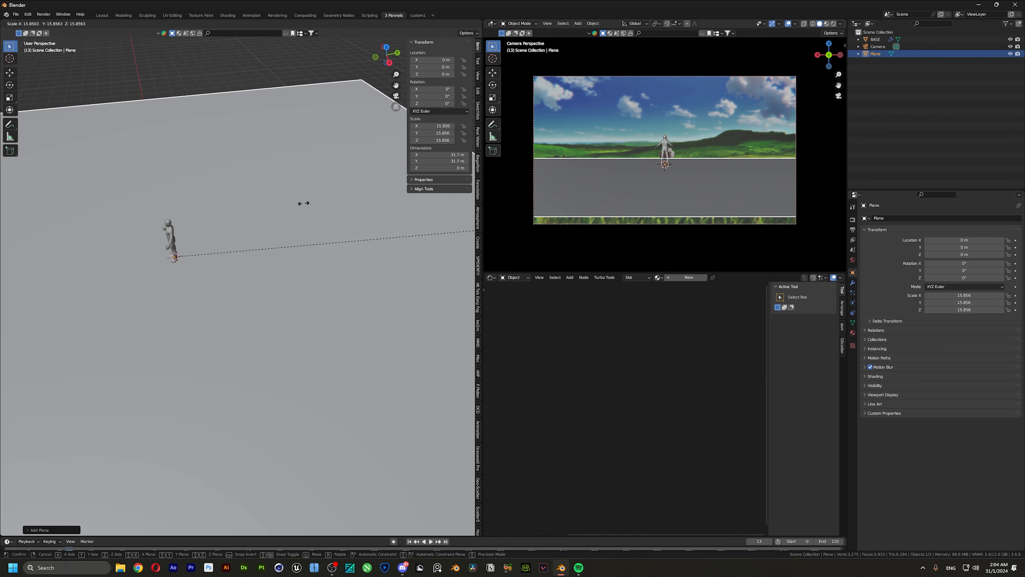
pyautogui.click(314, 200)
pyautogui.press('g')
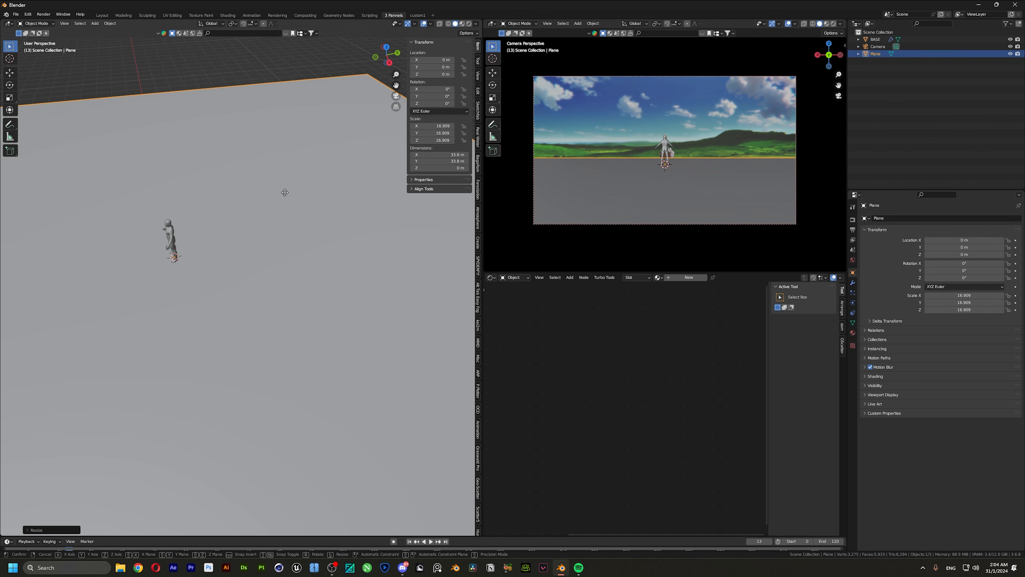
pyautogui.press('z')
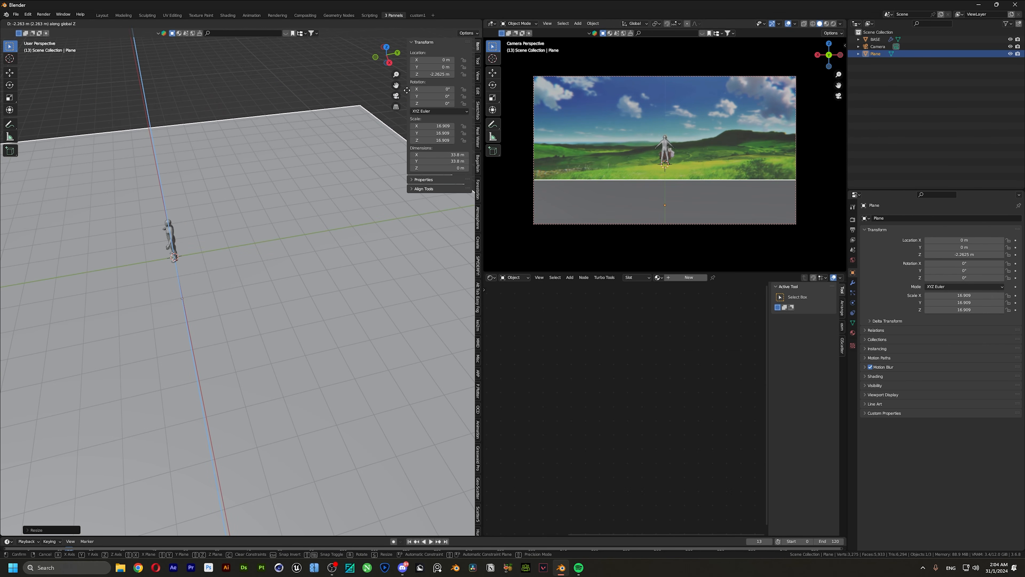
pyautogui.rightClick(306, 195)
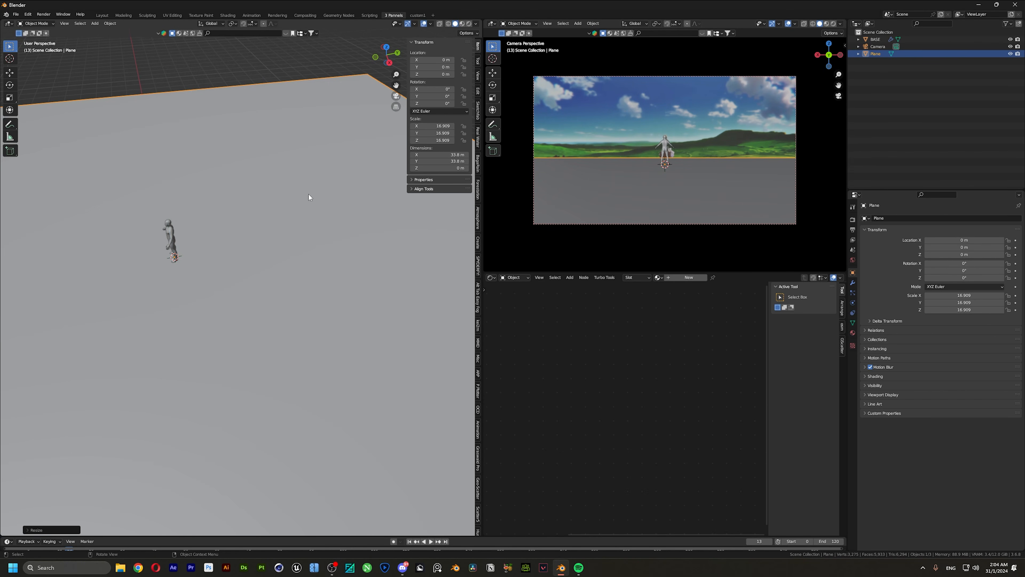
# Set the ground plane as the emitter object in the Scatter5 add-on.
pyautogui.scroll(-4, 261, 238)
pyautogui.moveTo(246, 261); pyautogui.dragTo(209, 253, button='middle')
pyautogui.scroll(-3, 208, 253)
pyautogui.scroll(4, 217, 248)
pyautogui.scroll(-2, 238, 246)
pyautogui.scroll(-2, 238, 248)
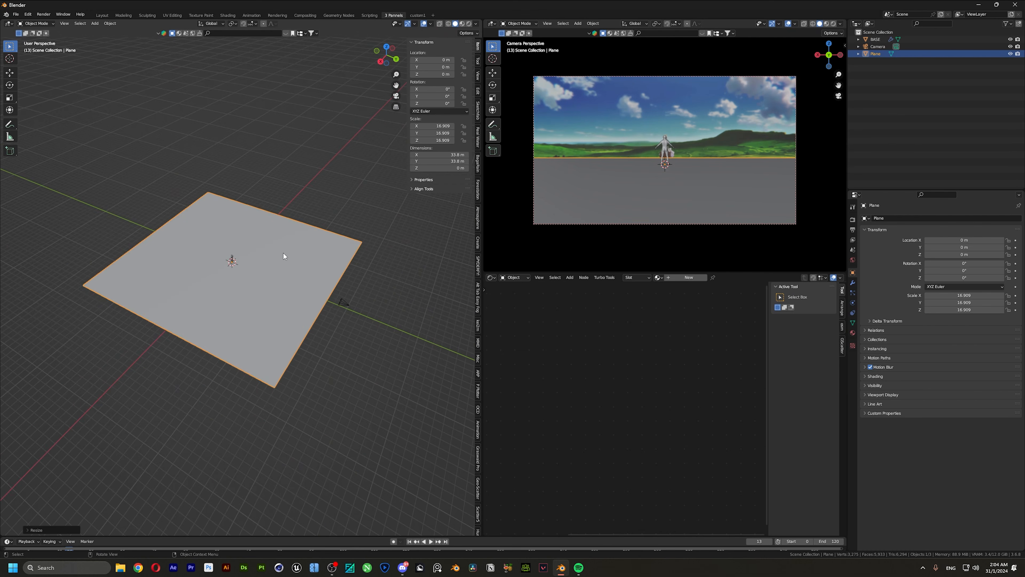
pyautogui.moveTo(283, 253); pyautogui.dragTo(256, 268, button='middle')
pyautogui.scroll(-15, 477, 47)
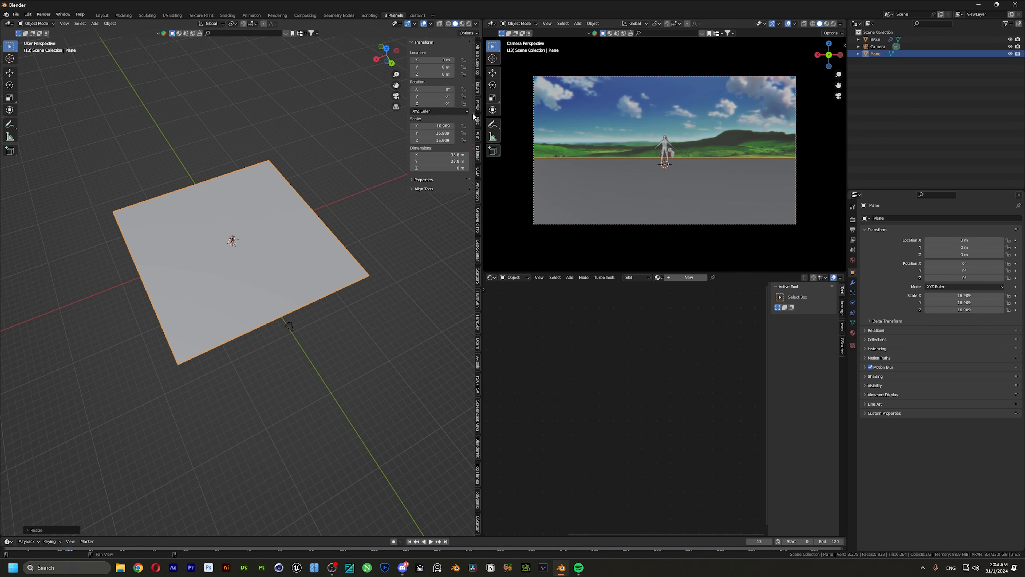
pyautogui.click(478, 278)
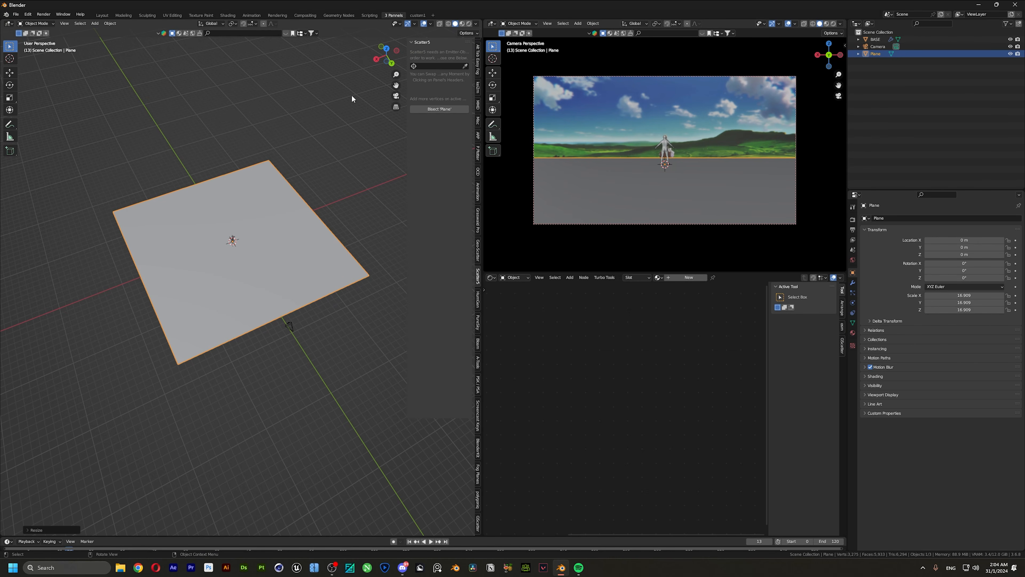
pyautogui.click(452, 66)
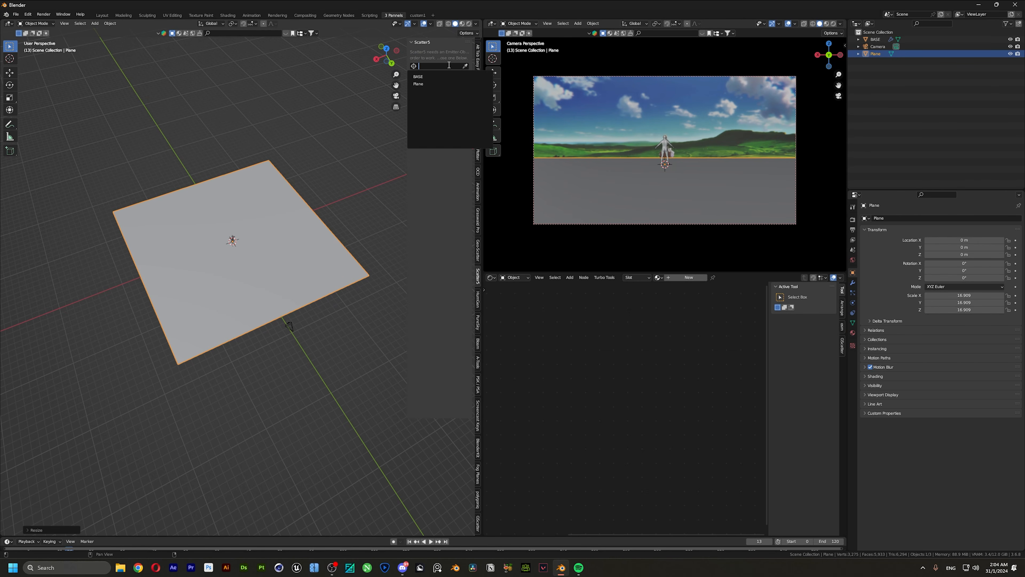
pyautogui.click(425, 84)
# Browse the scatter presets and choose 04 Random.
pyautogui.click(436, 97)
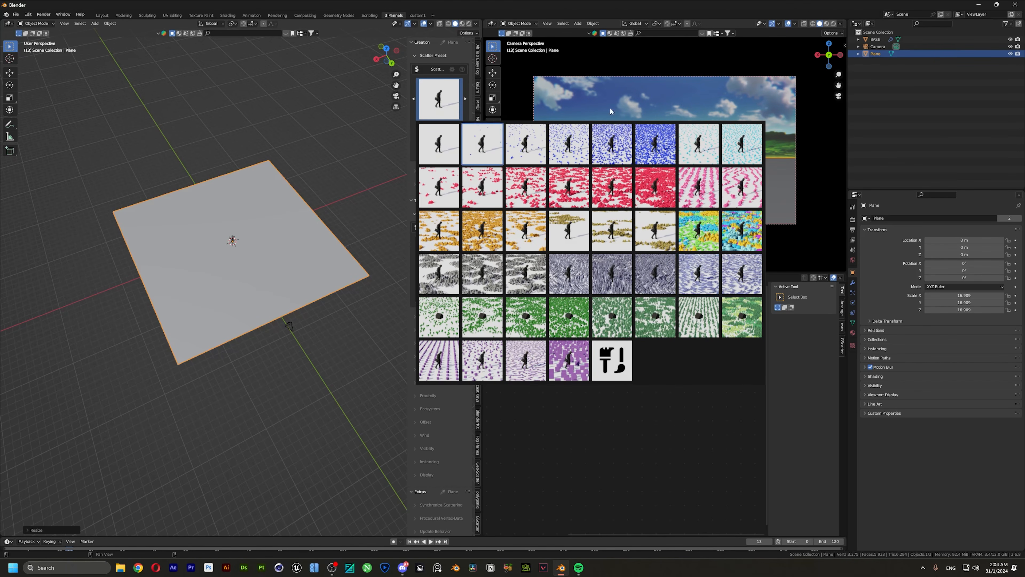
pyautogui.click(621, 152)
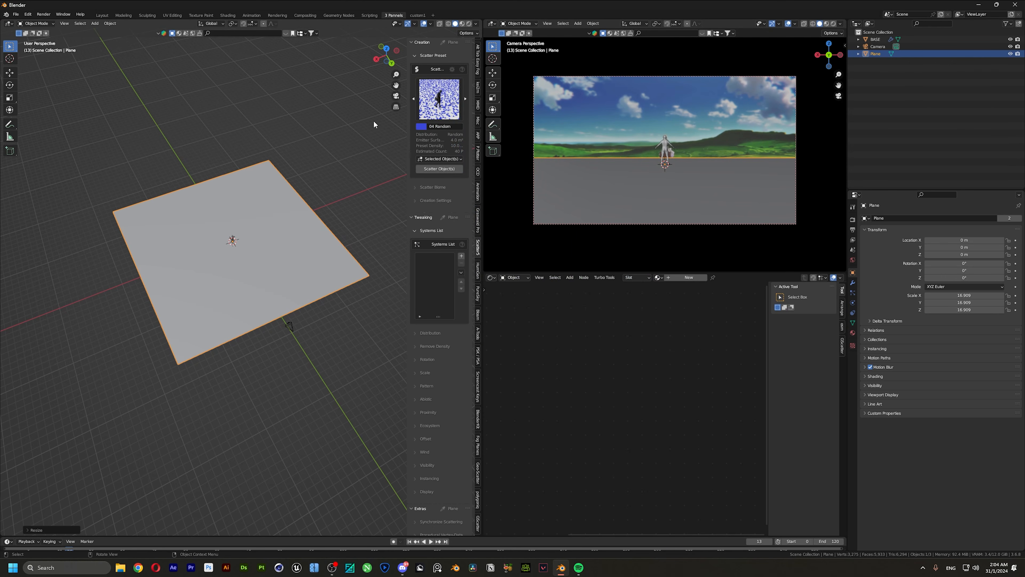
pyautogui.click(432, 119)
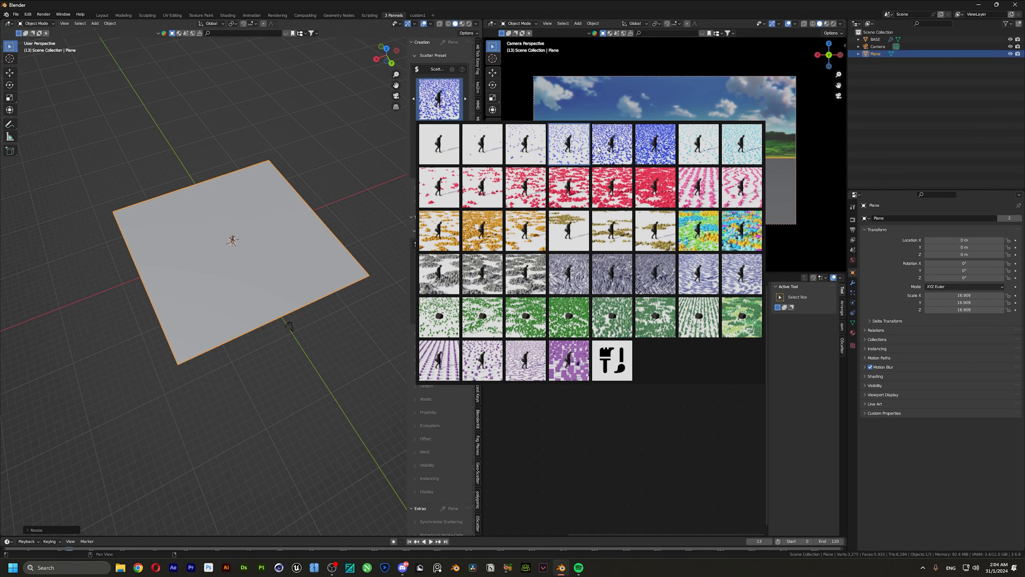
pyautogui.click(612, 184)
pyautogui.click(439, 99)
pyautogui.click(626, 143)
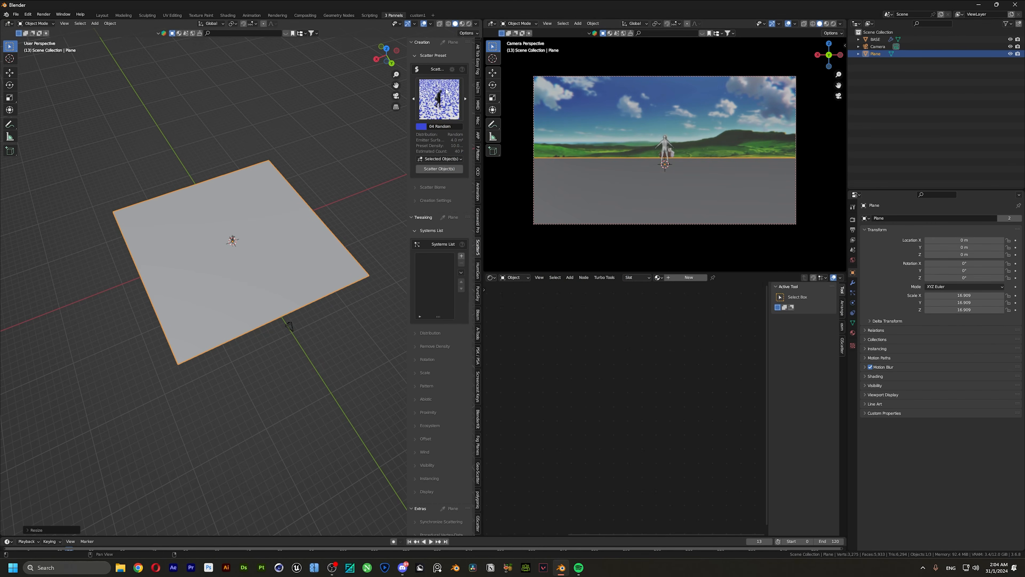
# Load the Scatter5 biome library and scatter the Grass 05 biome from Grass I on the plane.
pyautogui.click(415, 231)
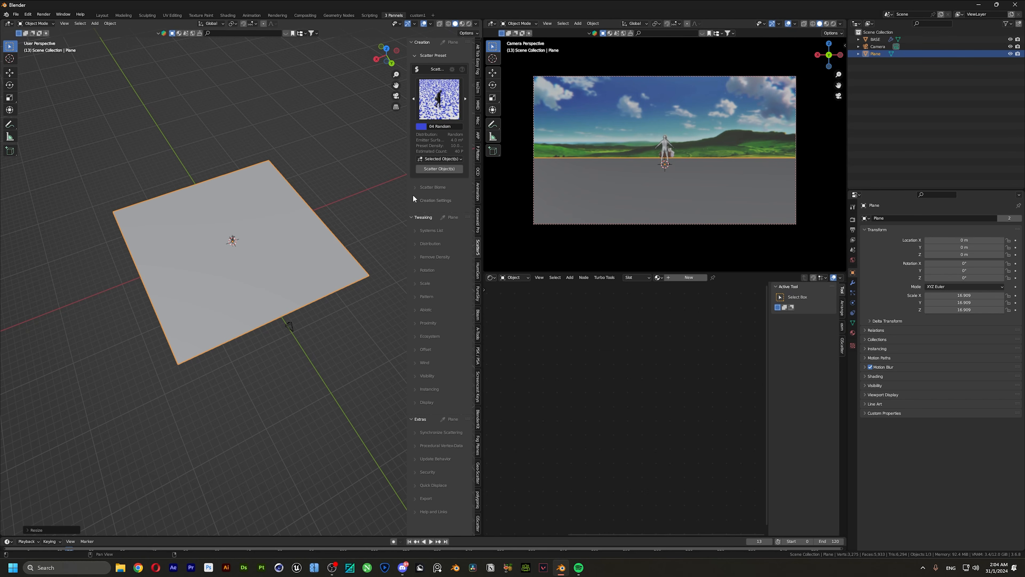
pyautogui.click(414, 187)
pyautogui.moveTo(407, 196); pyautogui.dragTo(386, 196)
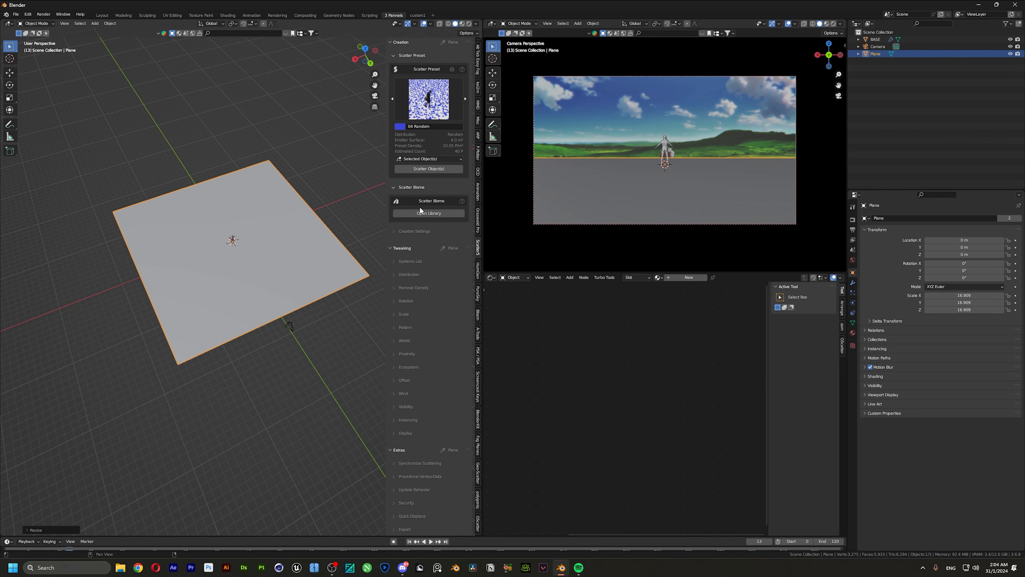
pyautogui.click(422, 214)
pyautogui.moveTo(137, 14); pyautogui.dragTo(235, 53)
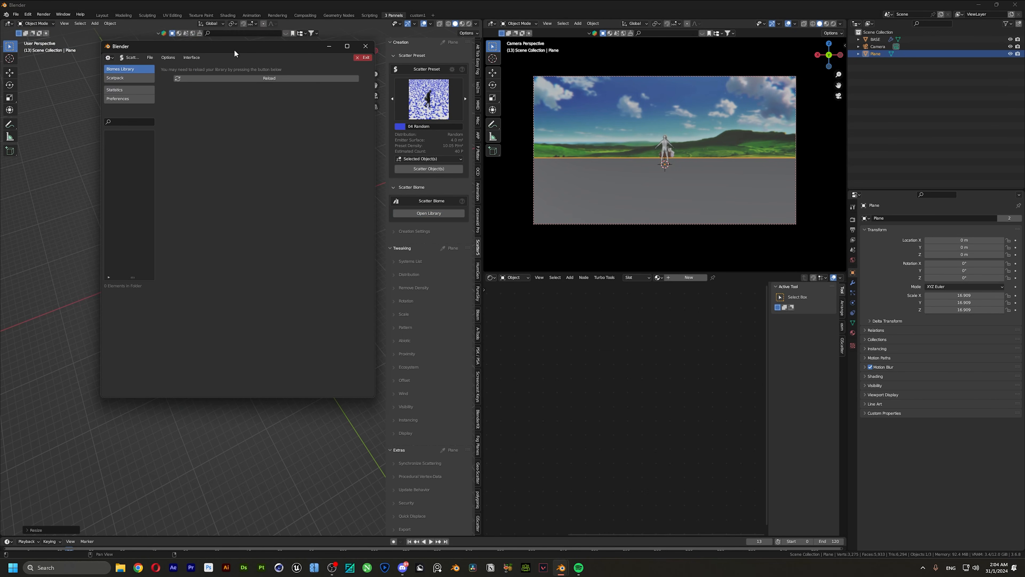
pyautogui.click(269, 78)
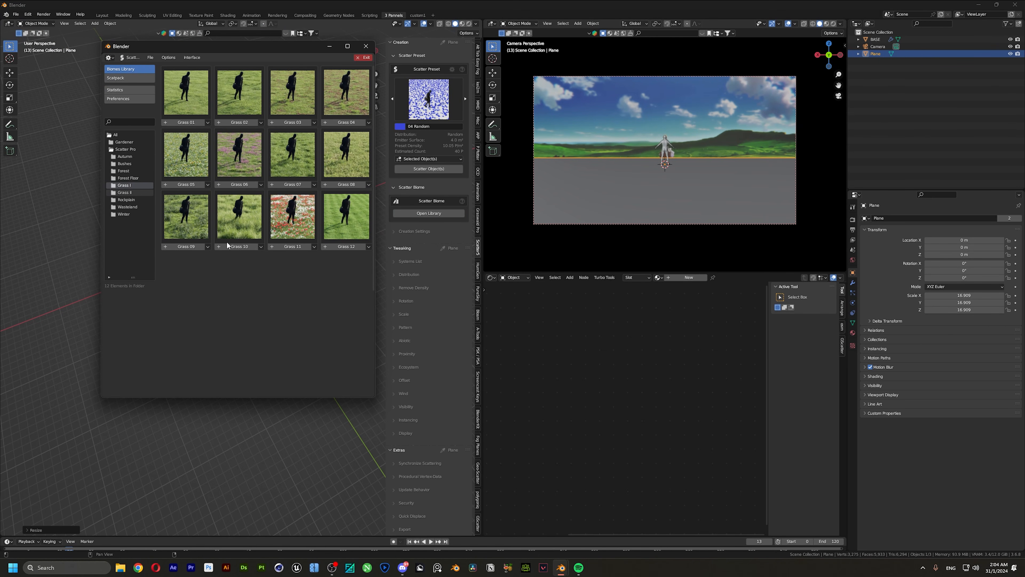
pyautogui.click(182, 185)
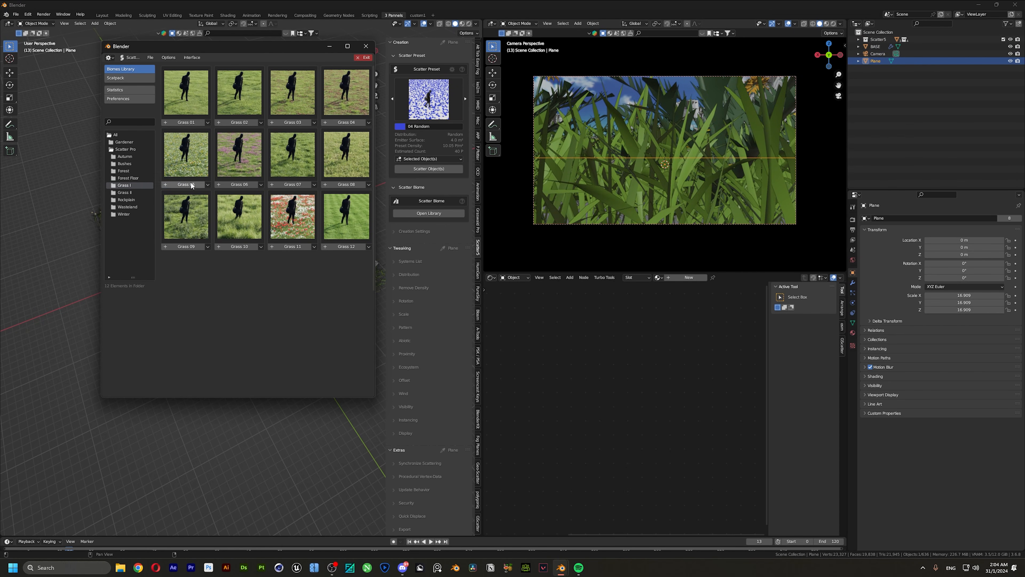
pyautogui.click(366, 46)
# Expand the scatter's scale settings and its list of systems, and collapse the biome section.
pyautogui.scroll(5, 270, 206)
pyautogui.scroll(3, 269, 204)
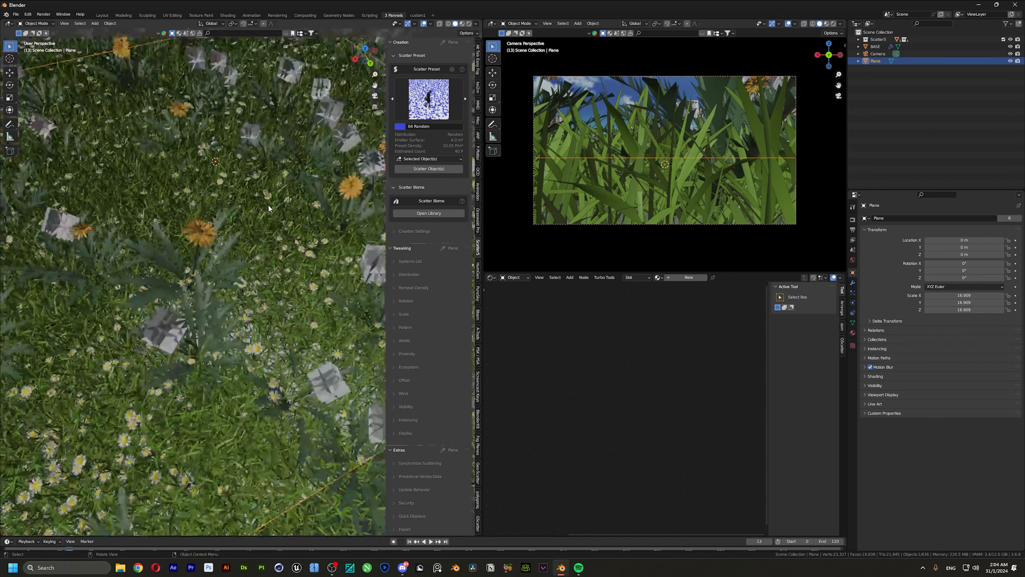
pyautogui.scroll(-3, 268, 204)
pyautogui.moveTo(297, 205)
pyautogui.mouseDown(button='middle')
pyautogui.moveTo(271, 196)
pyautogui.moveTo(297, 188)
pyautogui.mouseUp(button='middle')
pyautogui.click(404, 314)
pyautogui.scroll(-7, 406, 283)
pyautogui.scroll(4, 408, 243)
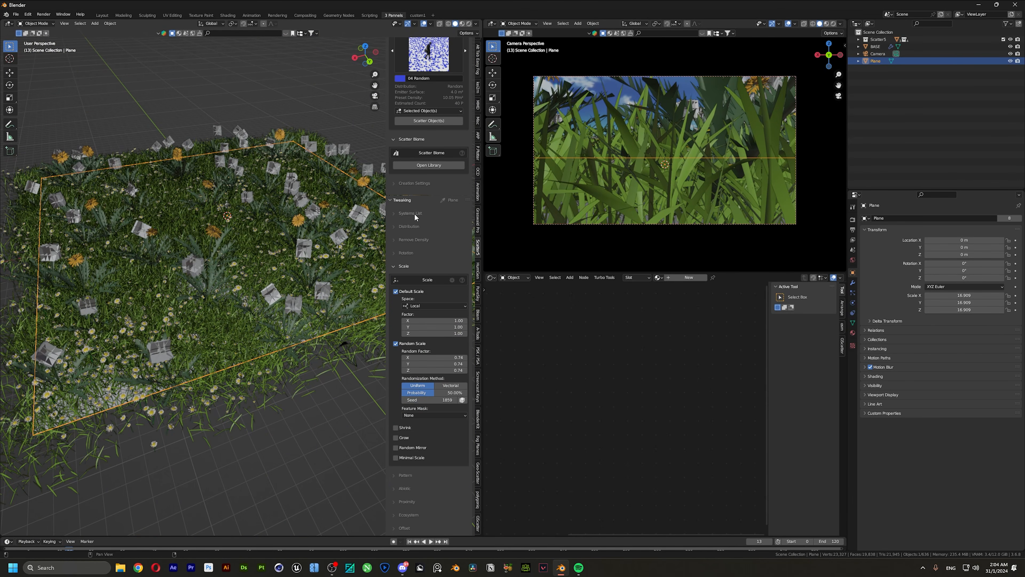
pyautogui.click(394, 142)
pyautogui.click(409, 182)
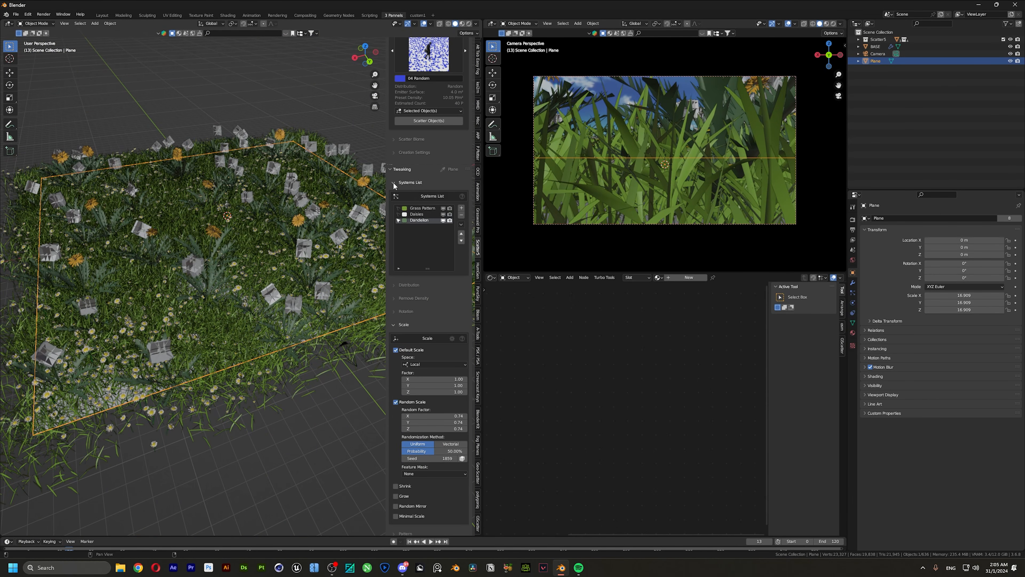
# Set the Dandelion system's default scale factor to 0.10 on X, Y and Z.
pyautogui.scroll(-5, 423, 129)
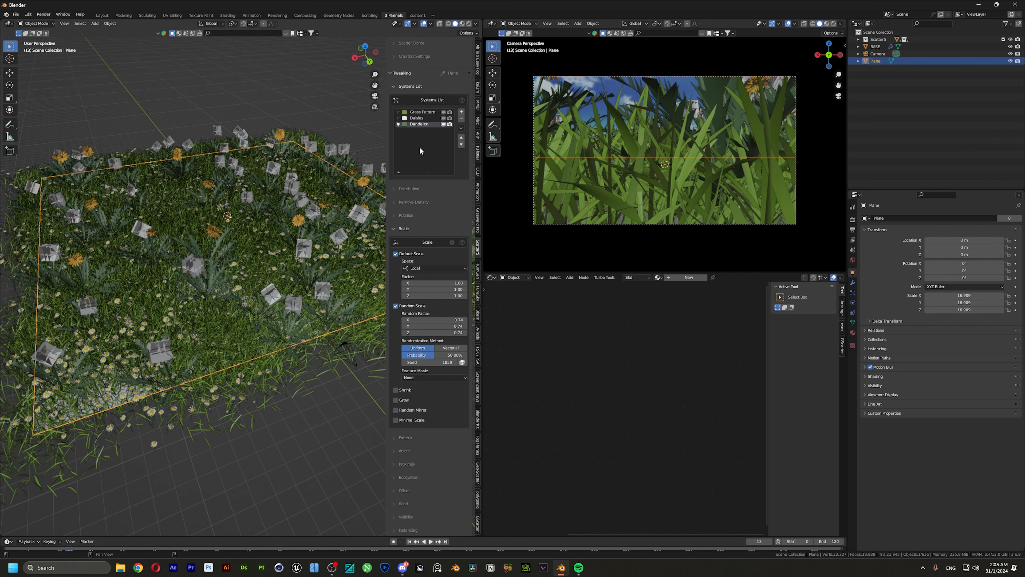
pyautogui.click(446, 284)
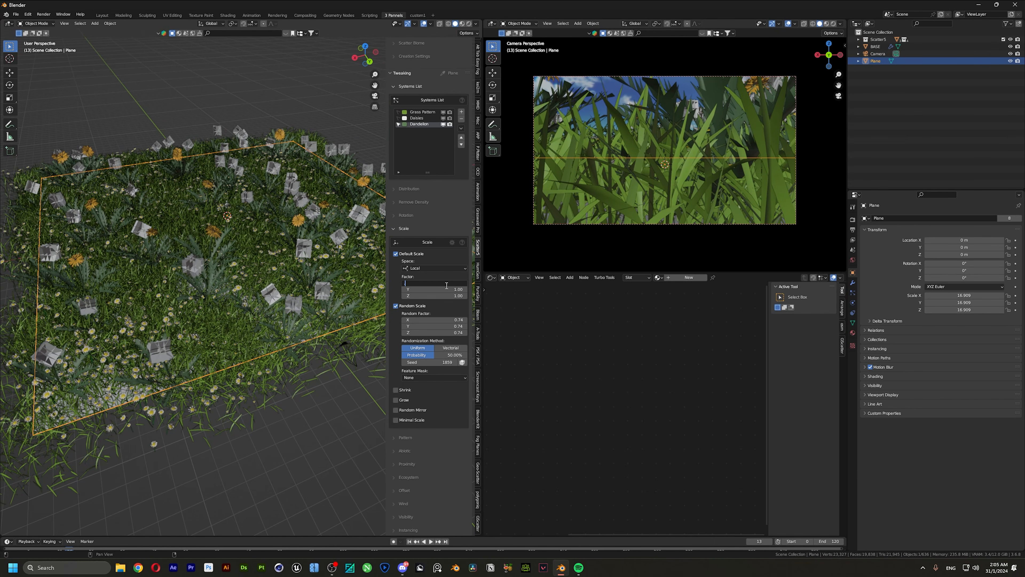
pyautogui.write('.1')
pyautogui.press('Return')
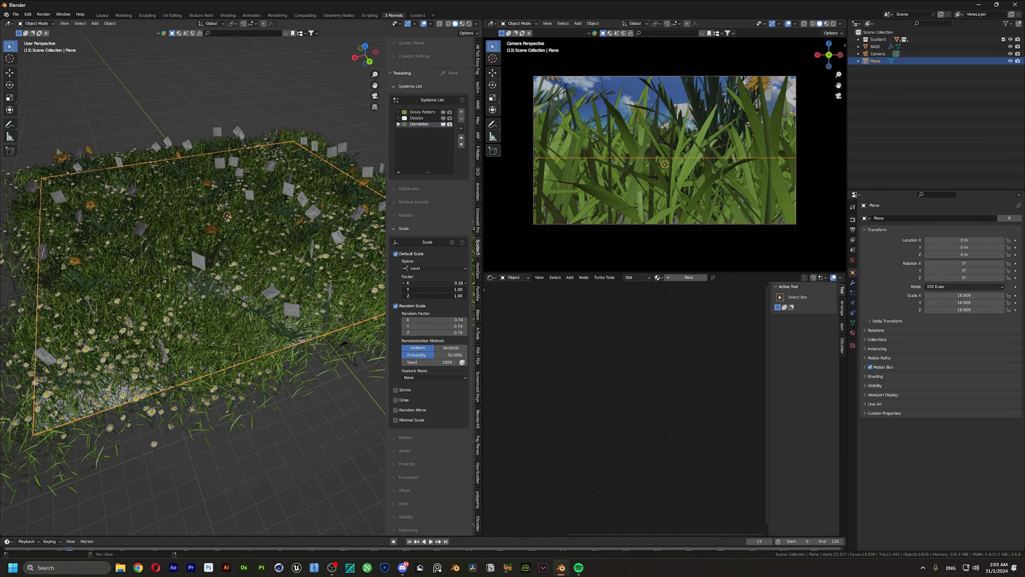
pyautogui.press('Return')
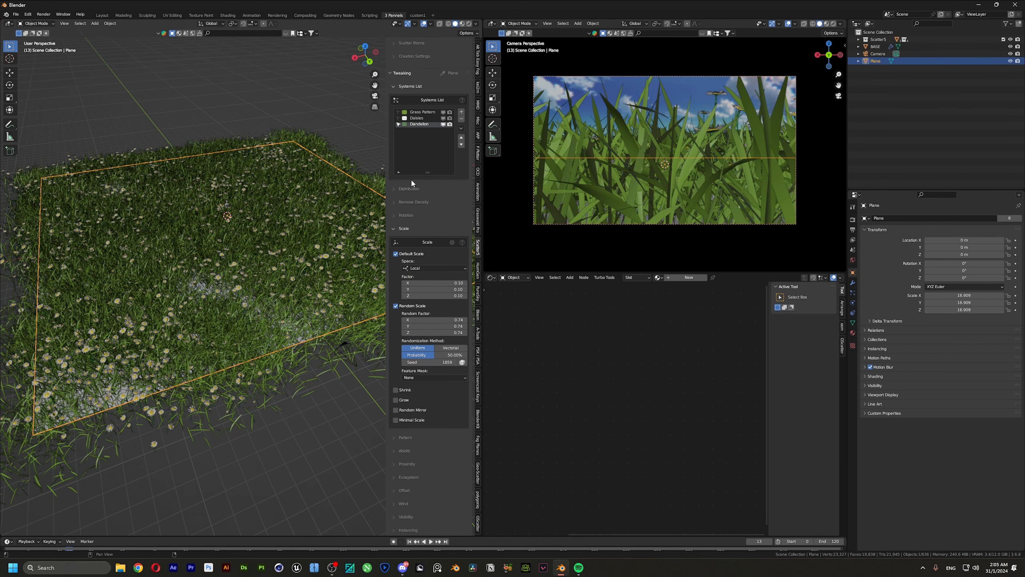
# Set the Daisies system's default scale factor to 0.10 on all axes, leaving its random factor at 0.41.
pyautogui.click(418, 118)
pyautogui.click(448, 283)
pyautogui.write('.1')
pyautogui.press('Return')
pyautogui.moveTo(448, 283); pyautogui.dragTo(448, 326)
pyautogui.press('Return')
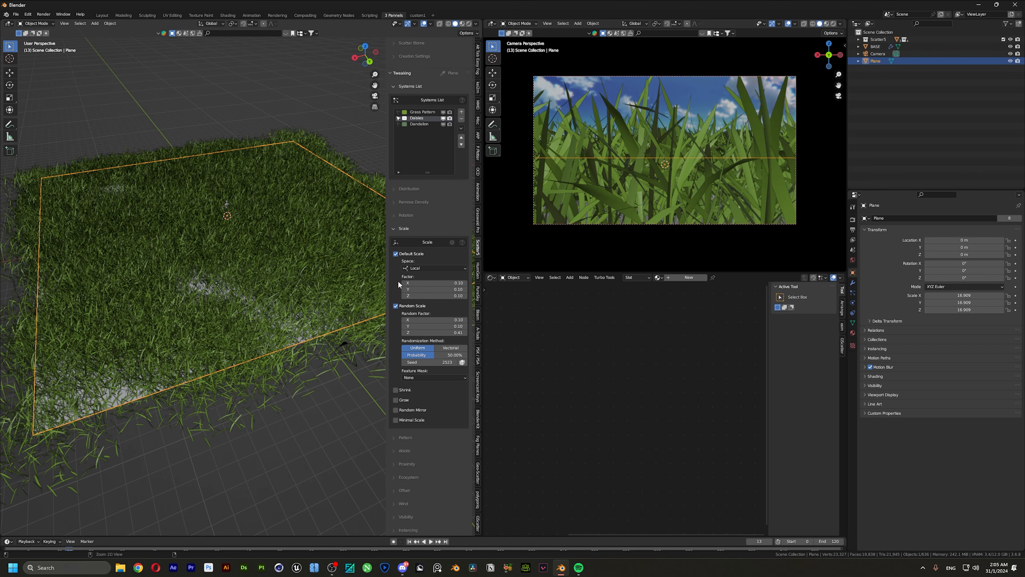
pyautogui.moveTo(409, 283); pyautogui.dragTo(409, 295)
pyautogui.press('Return')
# Set the Grass Pattern system's default scale factor to 0.10 on X, Y and Z and check it beside the figure.
pyautogui.click(411, 112)
pyautogui.click(409, 282)
pyautogui.write('.1')
pyautogui.press('Return')
pyautogui.press('Return')
pyautogui.scroll(6, 282, 243)
pyautogui.scroll(6, 712, 207)
pyautogui.keyDown('shift'); pyautogui.moveTo(659, 198); pyautogui.dragTo(670, 173, button='middle'); pyautogui.keyUp('shift')
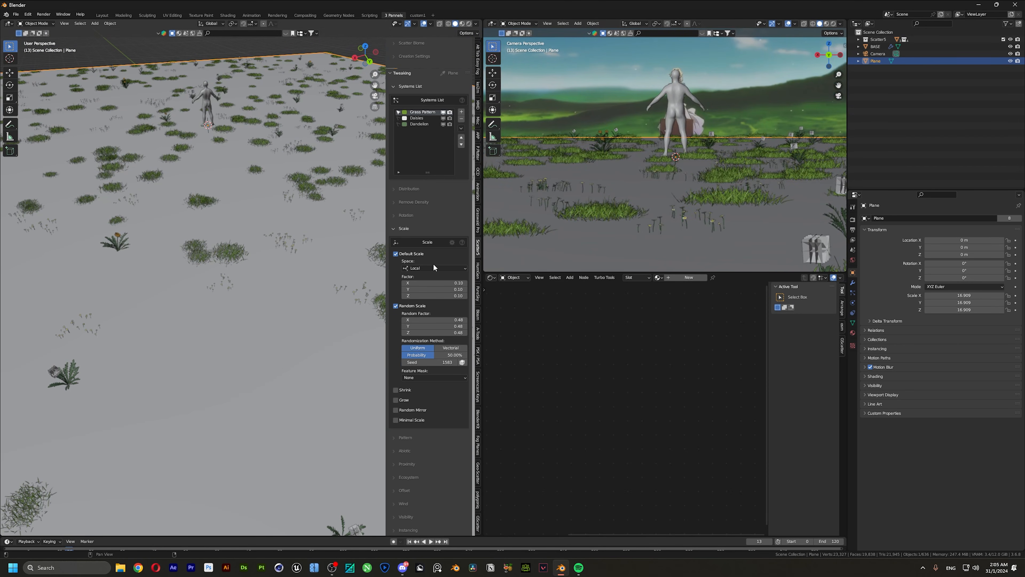
# Increase the Daisies system's default scale factor to about 0.16 on X, Y and Z.
pyautogui.scroll(1, 437, 219)
pyautogui.click(419, 134)
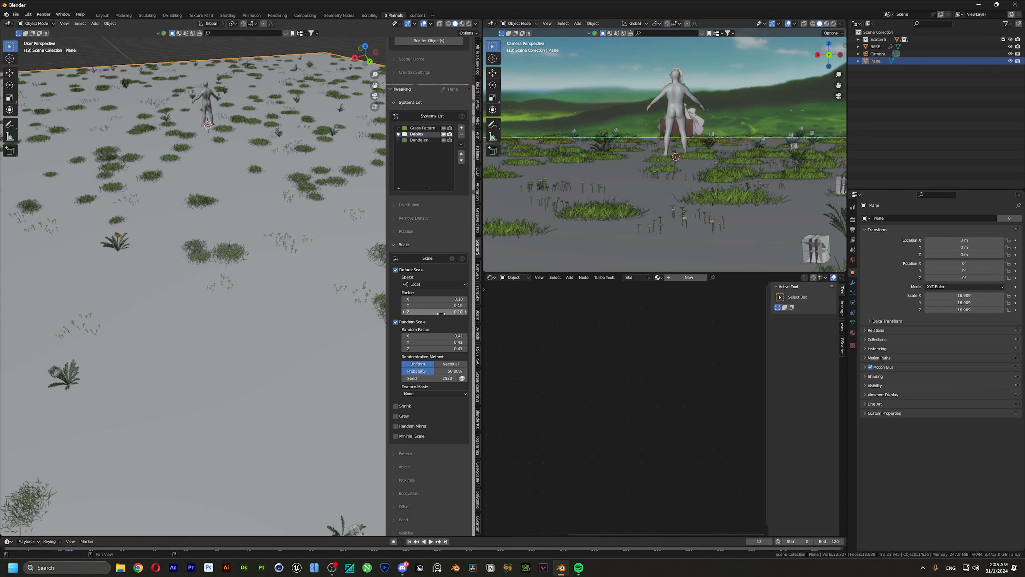
pyautogui.moveTo(441, 313)
pyautogui.mouseDown()
pyautogui.moveTo(458, 313)
pyautogui.moveTo(449, 314)
pyautogui.mouseUp()
pyautogui.moveTo(440, 312); pyautogui.dragTo(440, 299)
pyautogui.press('Return')
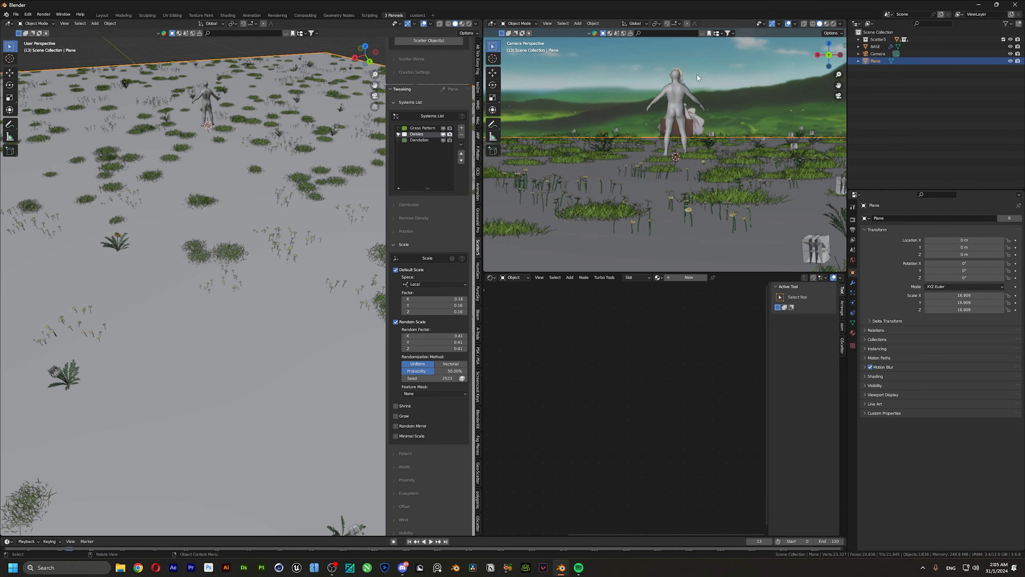
# Expand the distribution settings and raise the Grass Pattern density to 300, then 900 particles per square metre.
pyautogui.click(421, 127)
pyautogui.click(408, 204)
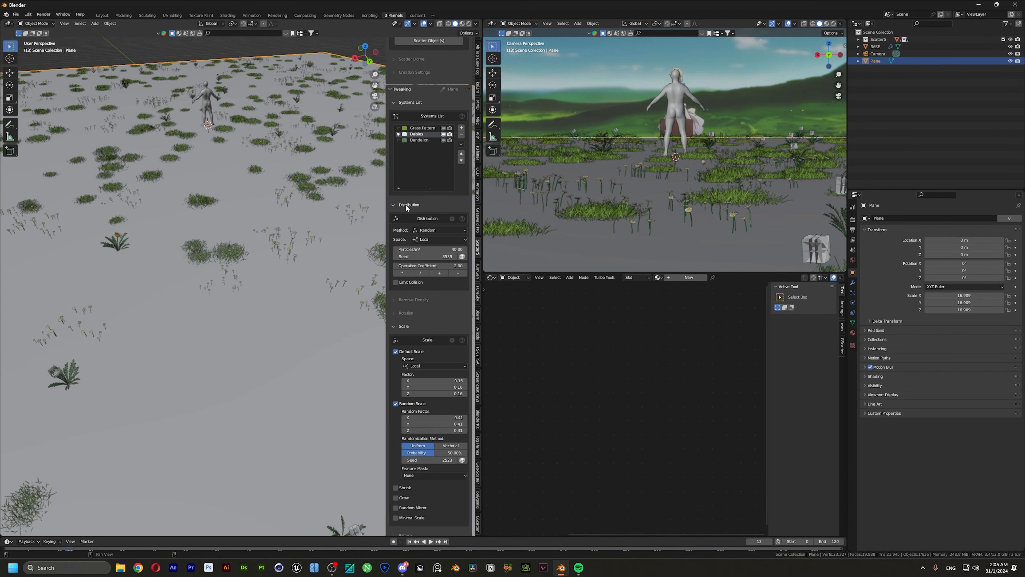
pyautogui.doubleClick(431, 250)
pyautogui.write('300')
pyautogui.press('Return')
pyautogui.click(436, 249)
pyautogui.write('900')
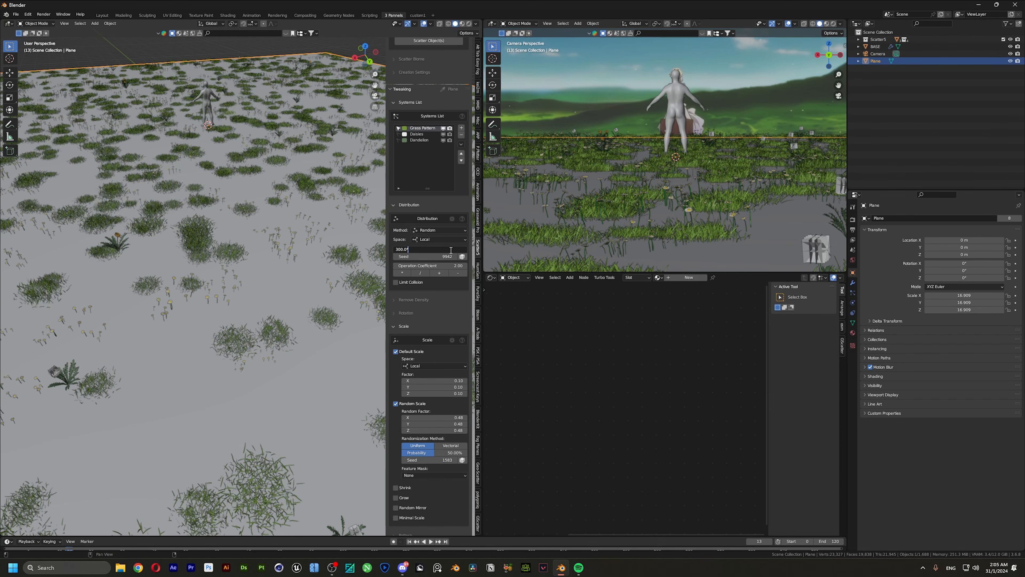
pyautogui.press('Return')
# Raise the Dandelion system's density to 50, then to about 112 particles per square metre.
pyautogui.click(419, 140)
pyautogui.click(436, 248)
pyautogui.write('50')
pyautogui.press('Return')
pyautogui.moveTo(436, 249); pyautogui.dragTo(456, 249)
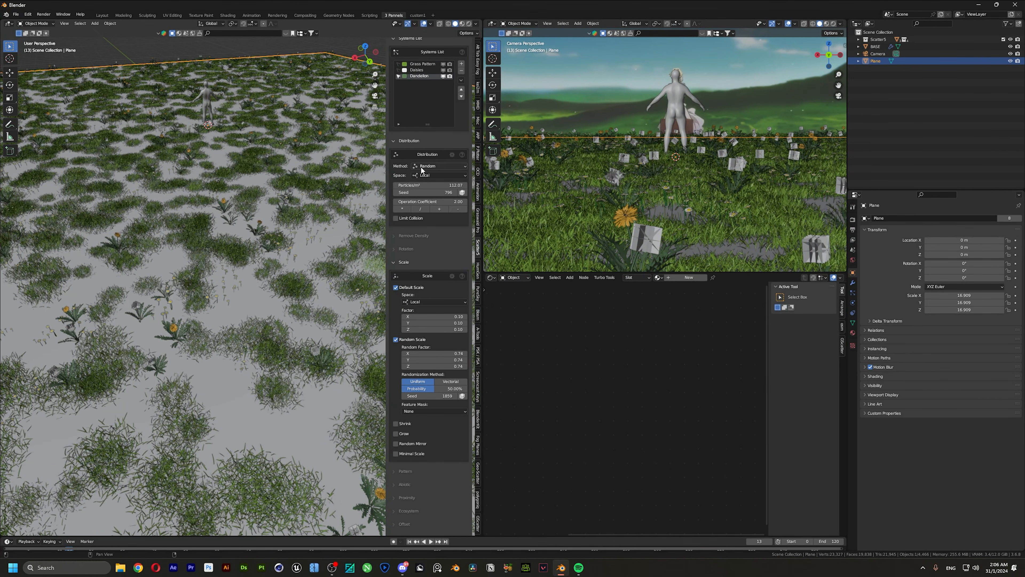
# Set the Grass Pattern system's density to 1300 particles per square metre.
pyautogui.scroll(1, 432, 243)
pyautogui.click(423, 143)
pyautogui.doubleClick(439, 265)
pyautogui.write('1300')
pyautogui.press('Return')
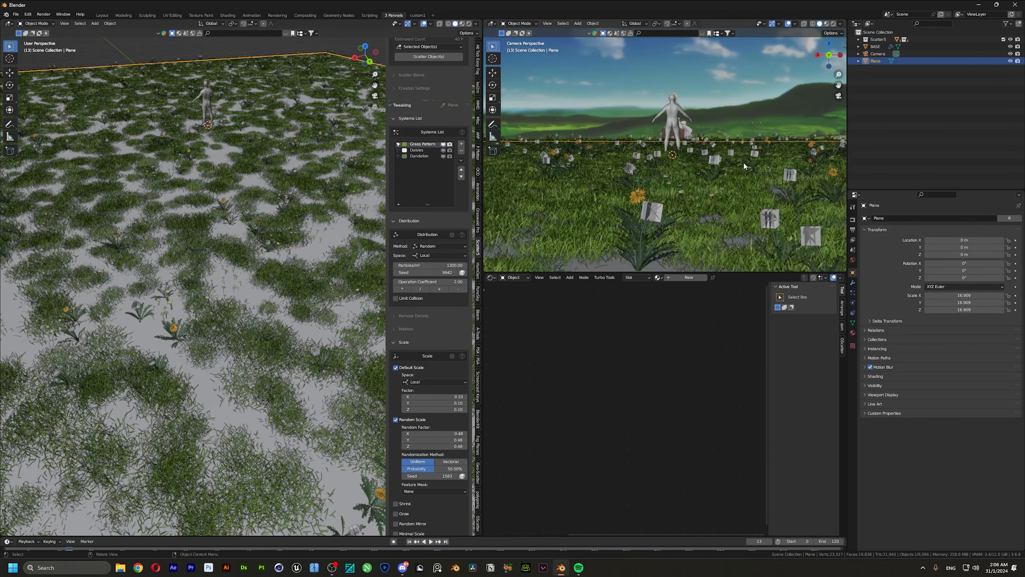
# Set the Dandelion system's default Z scale factor to 0.08.
pyautogui.click(419, 156)
pyautogui.click(439, 409)
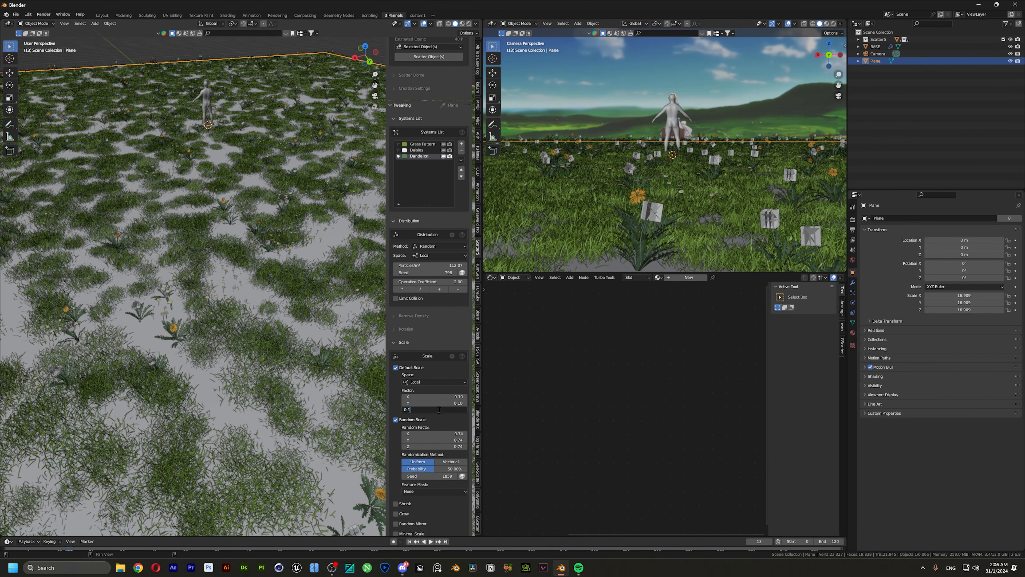
pyautogui.write('0.08')
pyautogui.press('Return')
# Set the Grass Pattern system's density to 1600 particles per square metre.
pyautogui.click(422, 144)
pyautogui.doubleClick(443, 265)
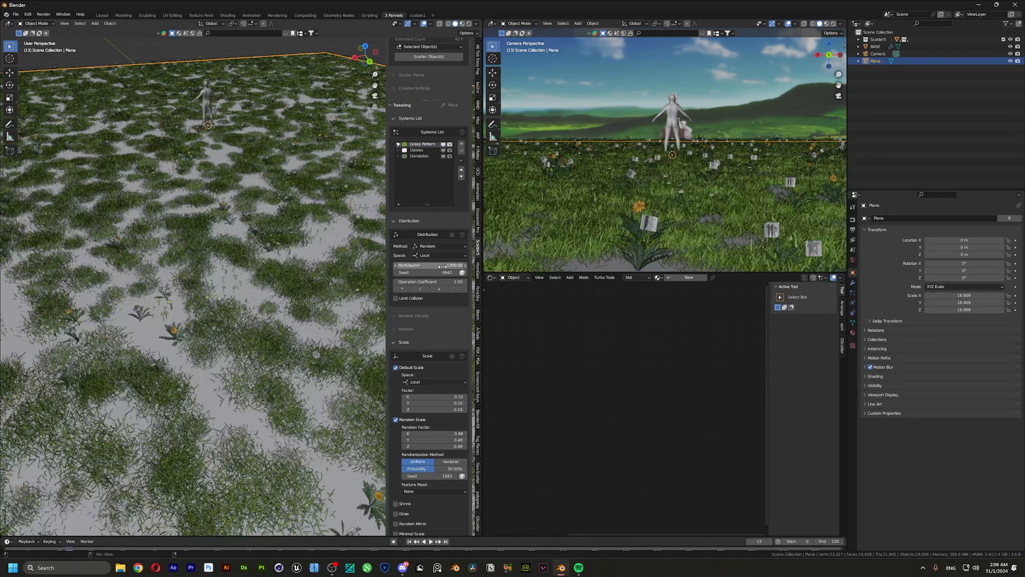
pyautogui.write('1600')
pyautogui.press('Return')
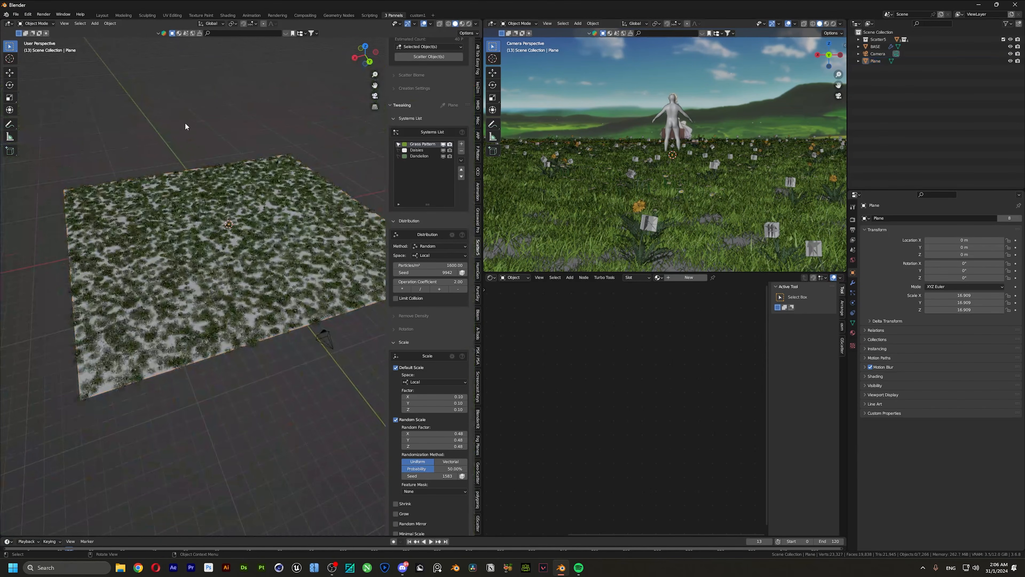
pyautogui.scroll(5, 261, 323)
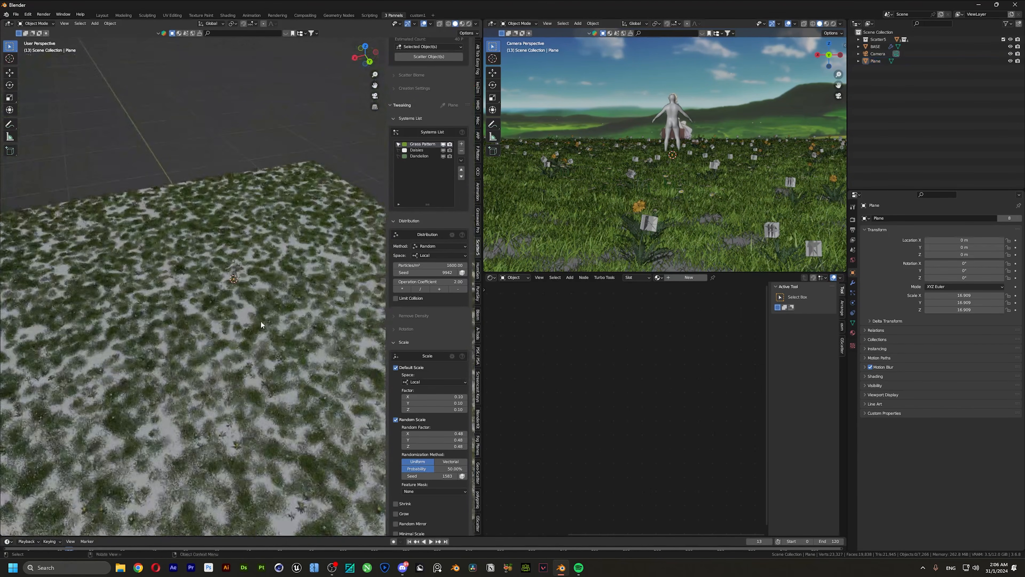
pyautogui.moveTo(261, 322); pyautogui.dragTo(218, 288, button='middle')
# Switch the render engine to Eevee with 128 render samples and 32 viewport samples.
pyautogui.click(853, 219)
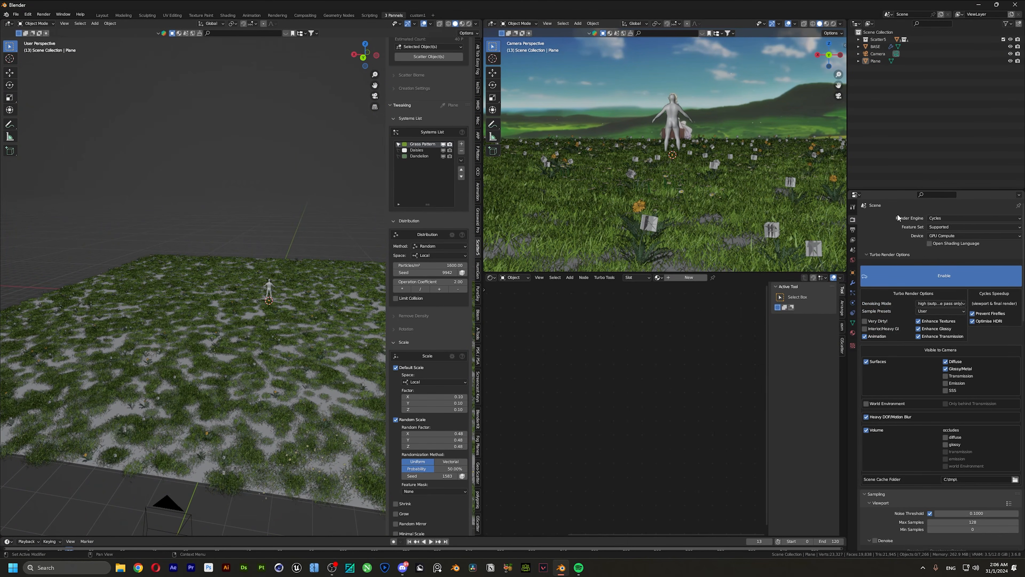
pyautogui.click(940, 218)
pyautogui.click(940, 227)
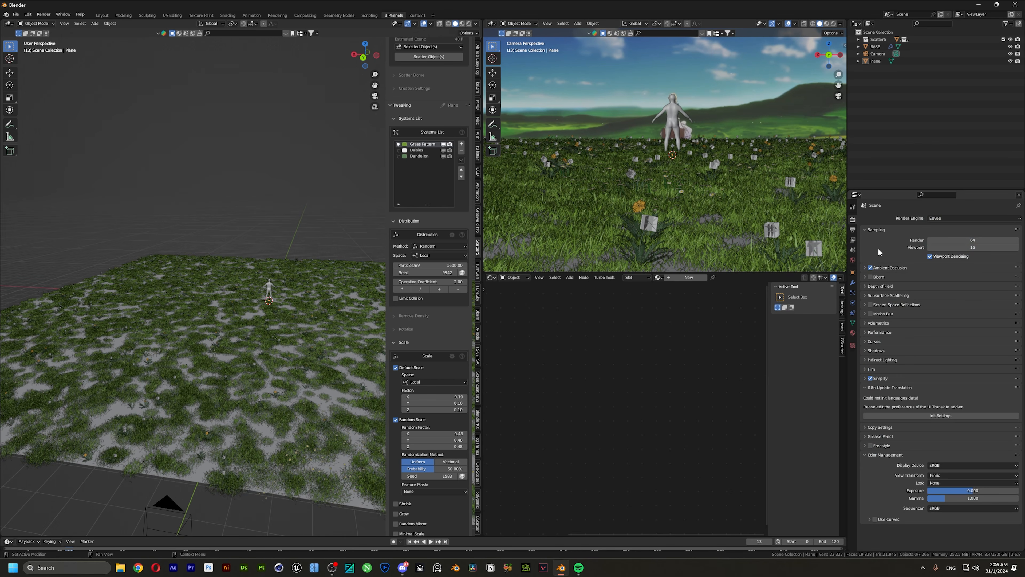
pyautogui.doubleClick(953, 239)
pyautogui.press('Tab')
pyautogui.press('Return')
# Turn off the background reference image in the camera's settings.
pyautogui.scroll(-4, 182, 265)
pyautogui.scroll(-3, 258, 297)
pyautogui.moveTo(215, 248); pyautogui.dragTo(222, 219, button='middle')
pyautogui.scroll(4, 266, 297)
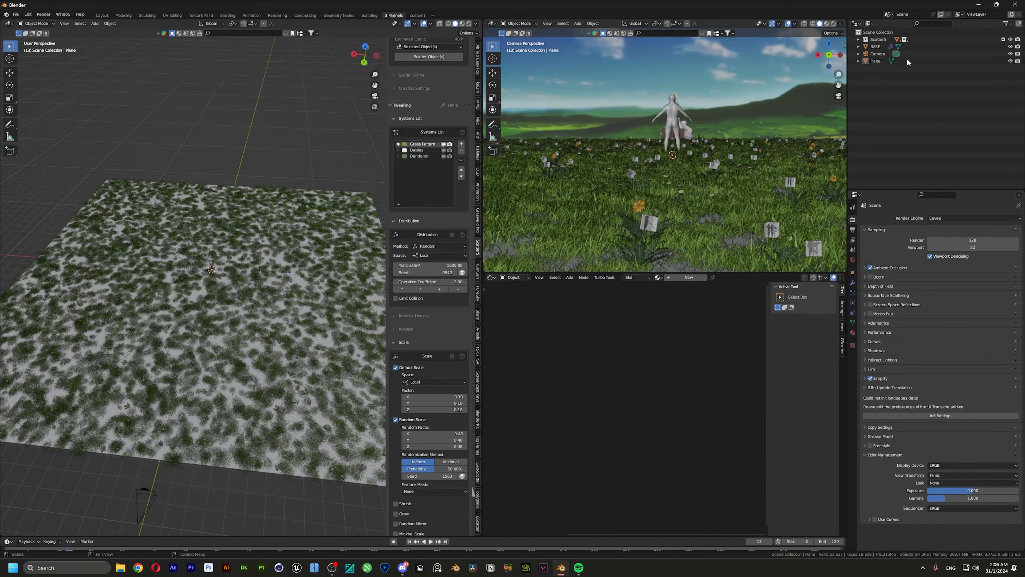
pyautogui.click(853, 303)
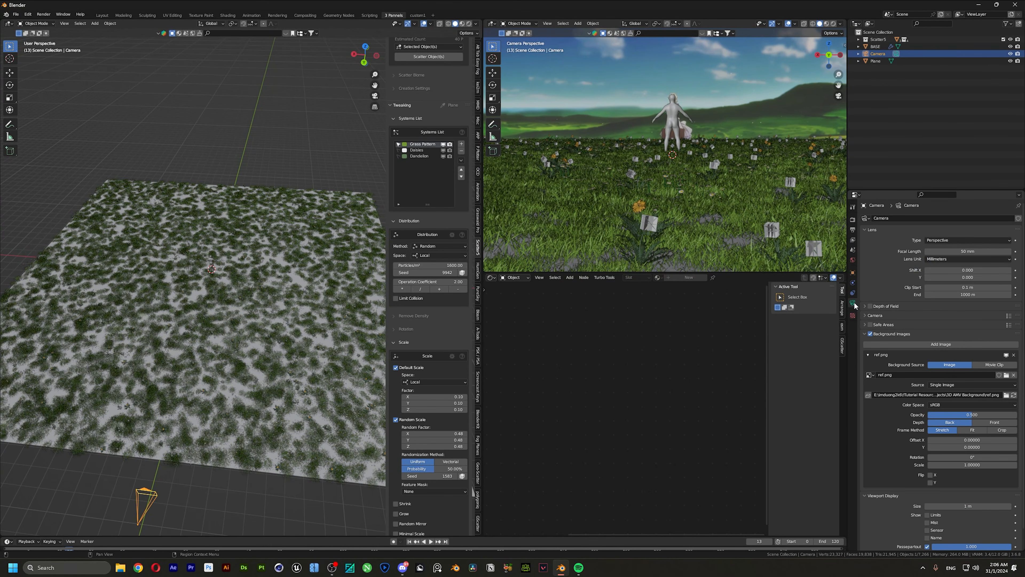
pyautogui.click(870, 334)
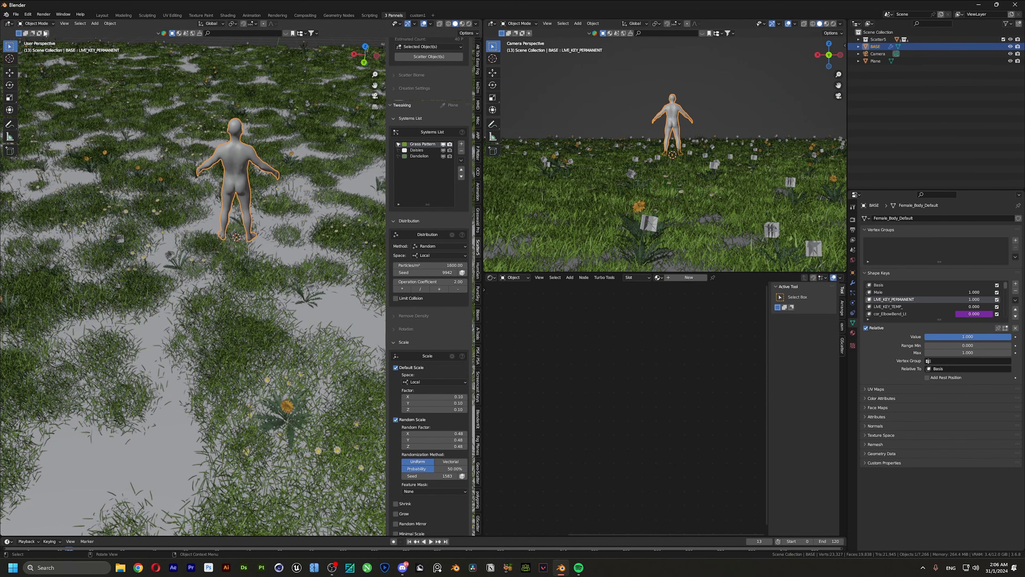
# Search the community add-ons in the preferences for "image" and "import" to find the image import add-on.
pyautogui.click(25, 14)
pyautogui.click(37, 118)
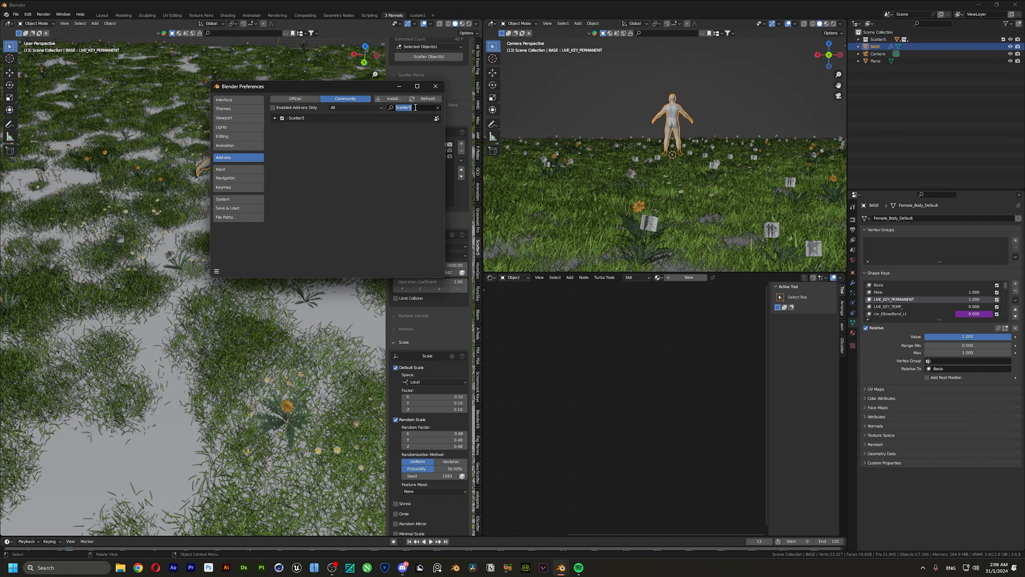
pyautogui.write('image')
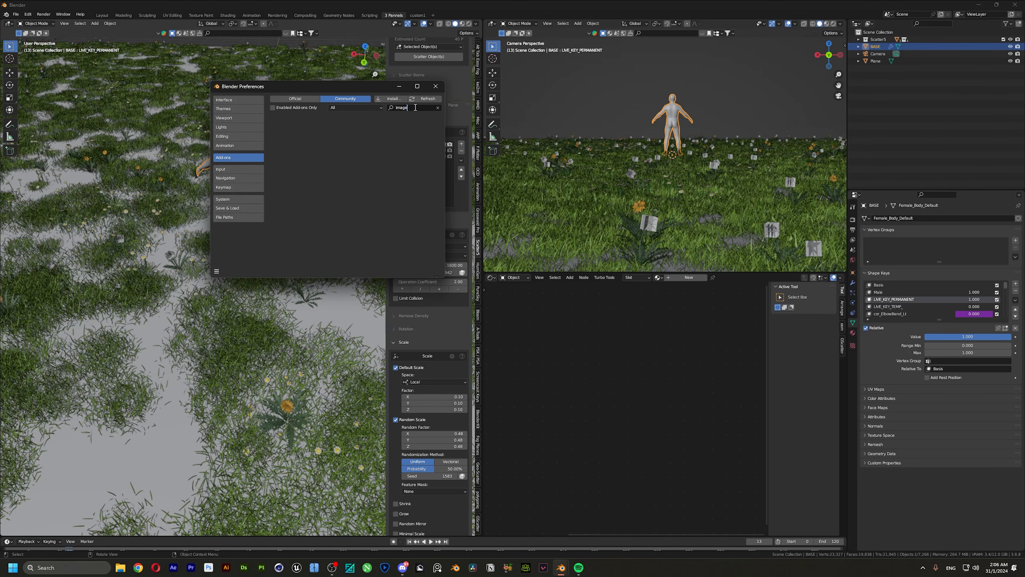
pyautogui.write('import im')
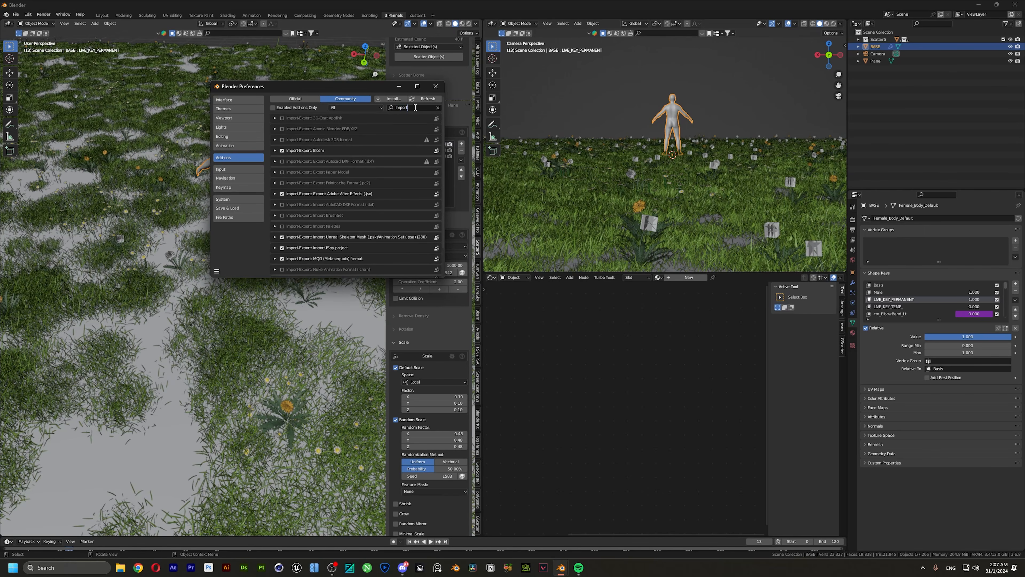
pyautogui.press('BackSpace')
pyautogui.press('BackSpace')
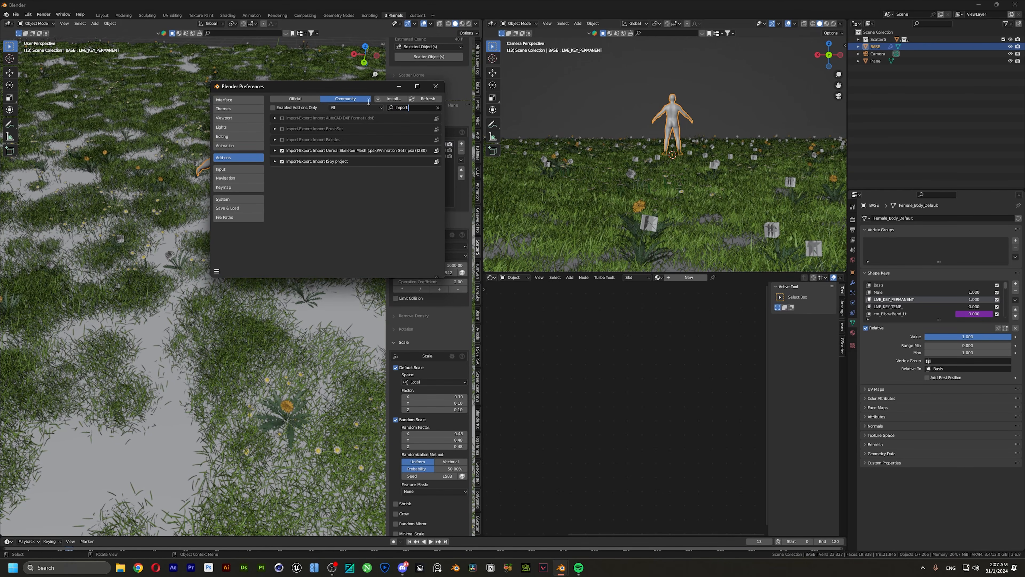
# Import Raw 2_00000.png as an image plane with animated image sequences enabled and an Emit material.
pyautogui.click(201, 169)
pyautogui.hotkey('shift', 'a')
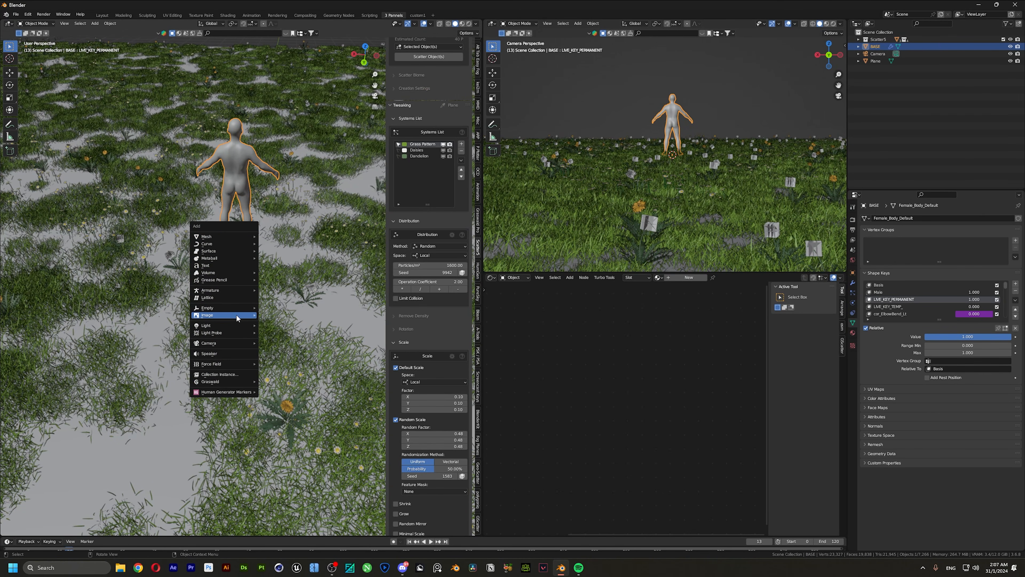
pyautogui.moveTo(238, 316)
pyautogui.click(281, 331)
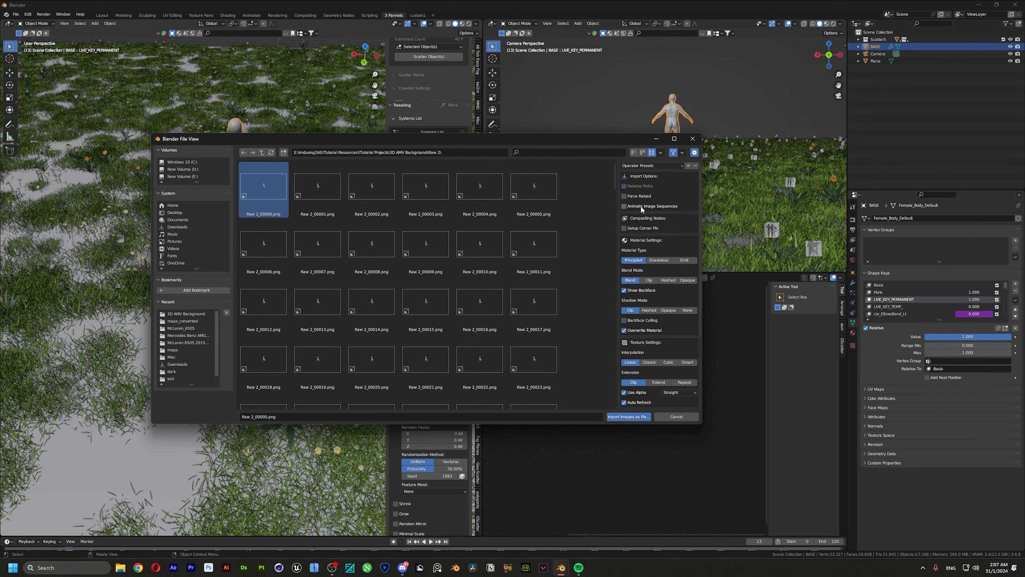
pyautogui.click(677, 260)
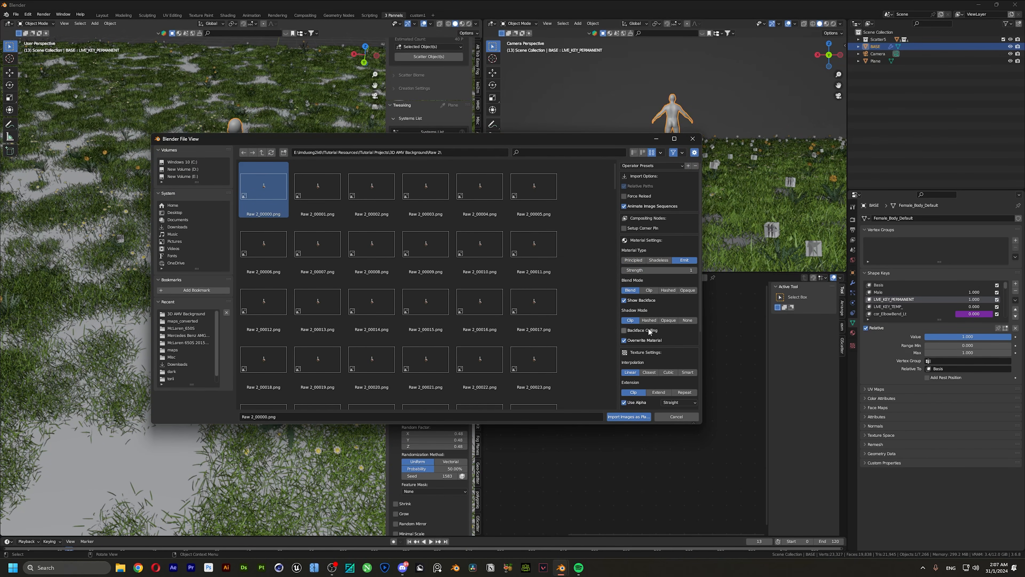
pyautogui.scroll(-6, 661, 373)
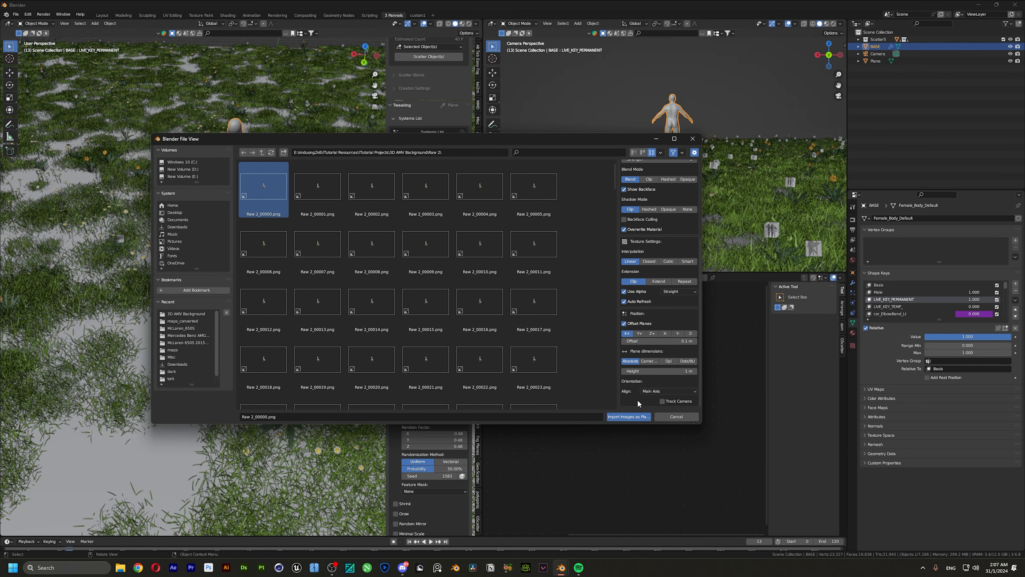
pyautogui.click(638, 418)
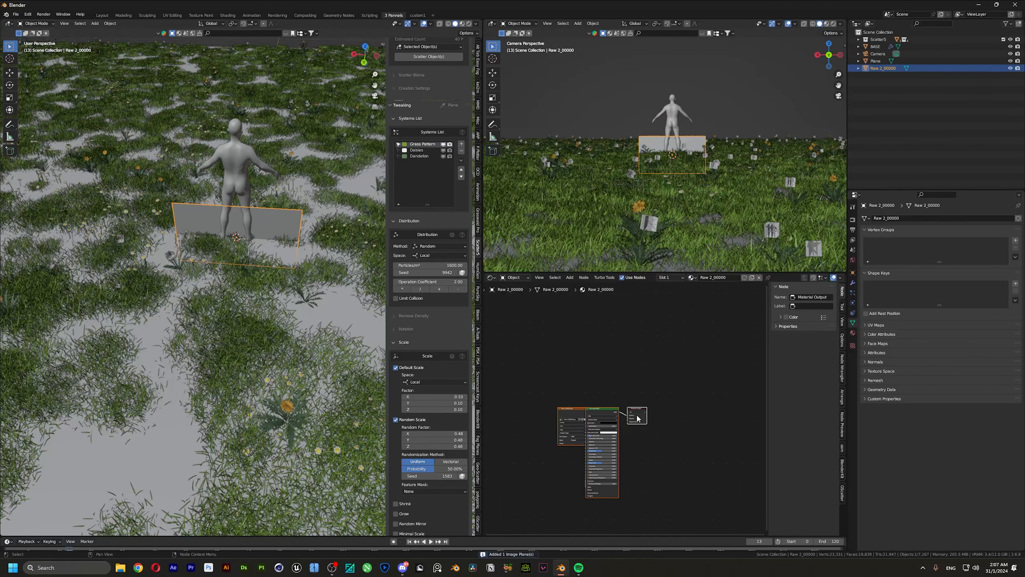
# Move the image texture node clear of the Principled BSDF and show the camera view in Material Preview shading.
pyautogui.scroll(5, 588, 395)
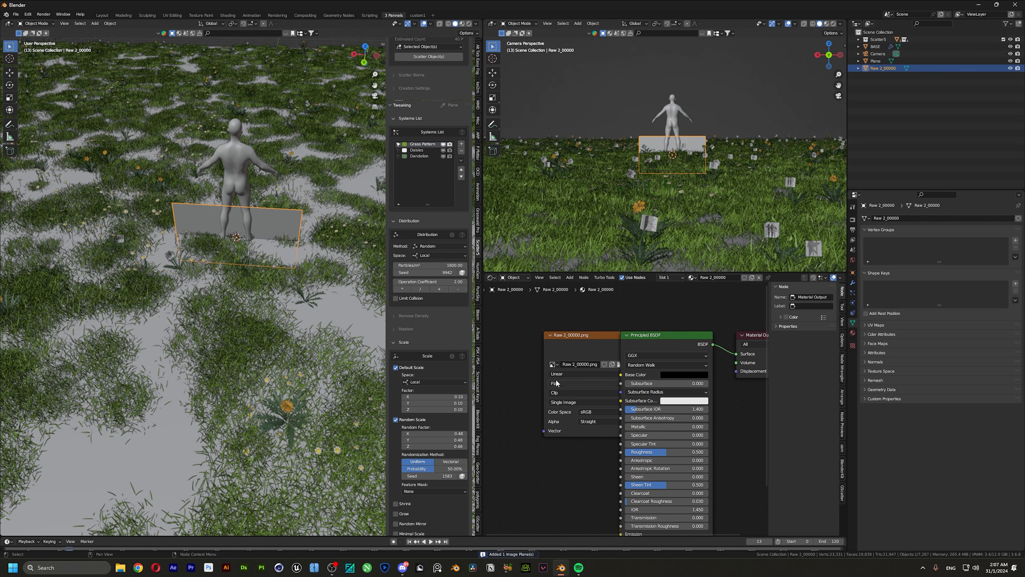
pyautogui.click(597, 318)
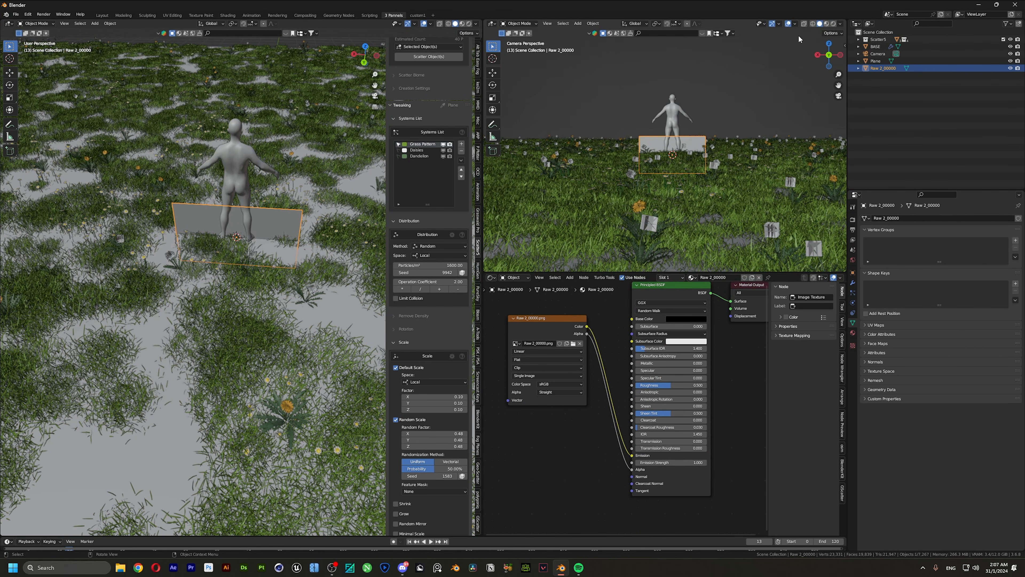
pyautogui.click(827, 23)
# Scale up the girl image plane and raise it along Z until the girl matches the reference figure's size.
pyautogui.press('g')
pyautogui.rightClick(275, 215)
pyautogui.press('g')
pyautogui.press('z')
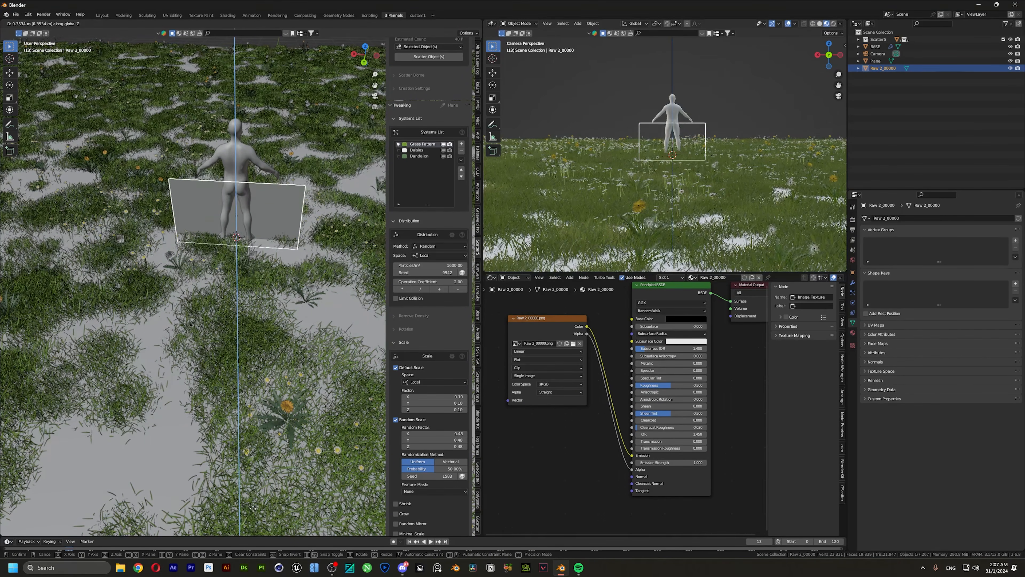
pyautogui.press('g')
pyautogui.press('z')
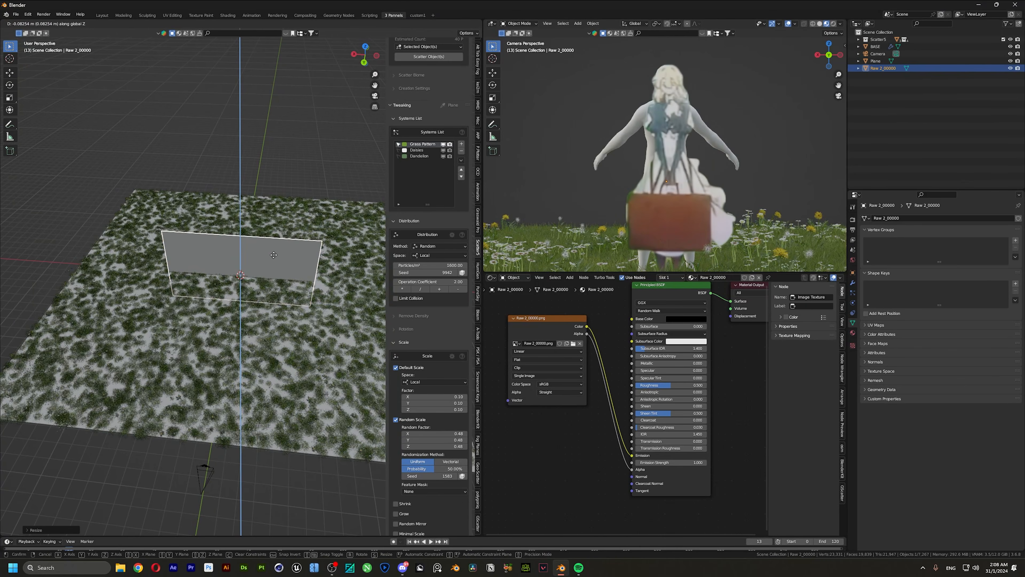
pyautogui.click(276, 254)
# Adjust the girl image plane's position along the Y axis next to the reference figure.
pyautogui.scroll(-2, 278, 254)
pyautogui.moveTo(279, 255); pyautogui.dragTo(265, 274, button='middle')
pyautogui.scroll(5, 267, 268)
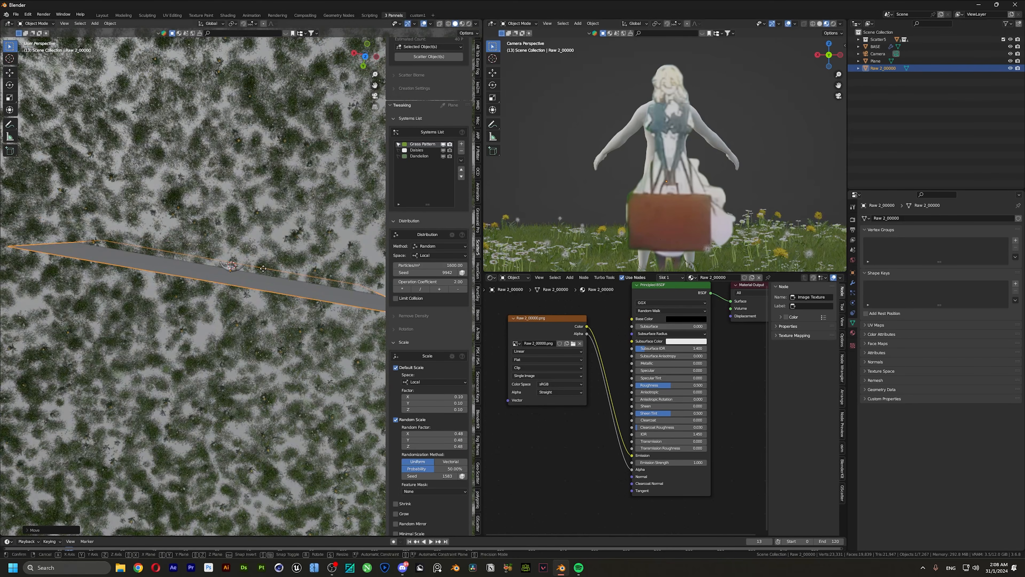
pyautogui.press('g')
pyautogui.press('y')
pyautogui.click(270, 256)
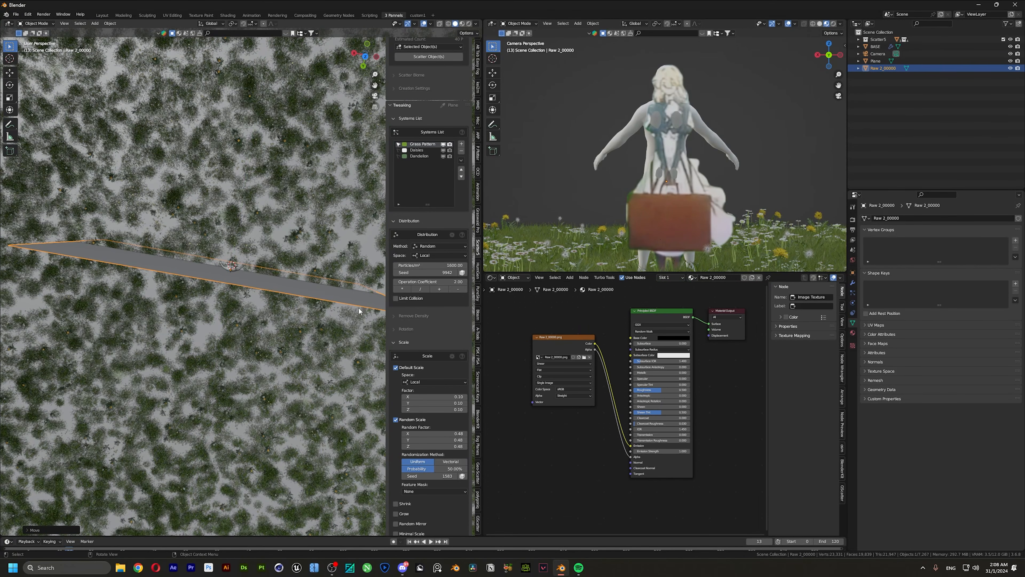
# Hide the BASE human reference figure.
pyautogui.click(239, 273)
pyautogui.scroll(-3, 240, 273)
pyautogui.scroll(-11, 752, 163)
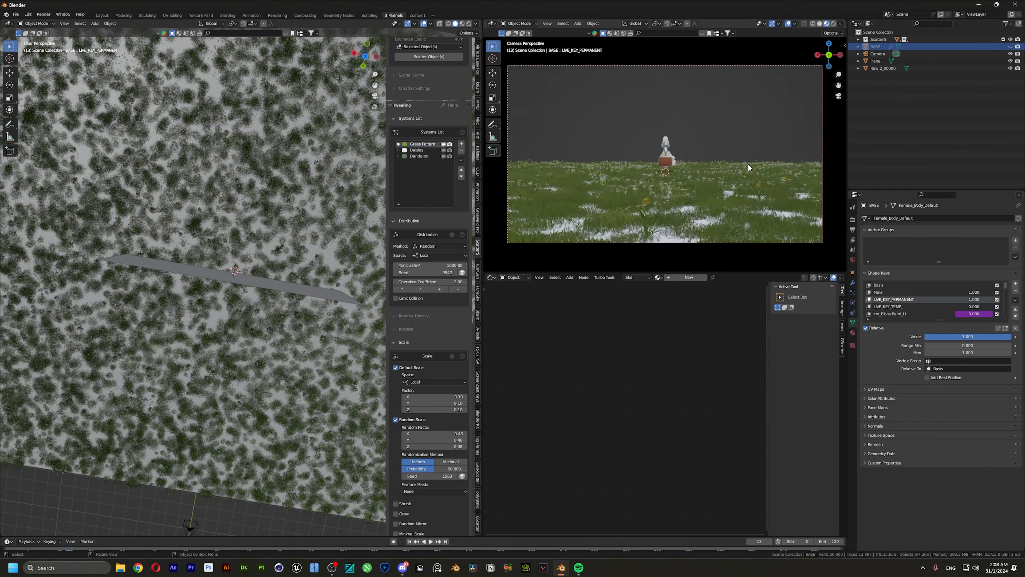
# Connect the girl image's colour output to the shader's Base Color and adjust the Emission Strength.
pyautogui.scroll(13, 747, 164)
pyautogui.click(247, 281)
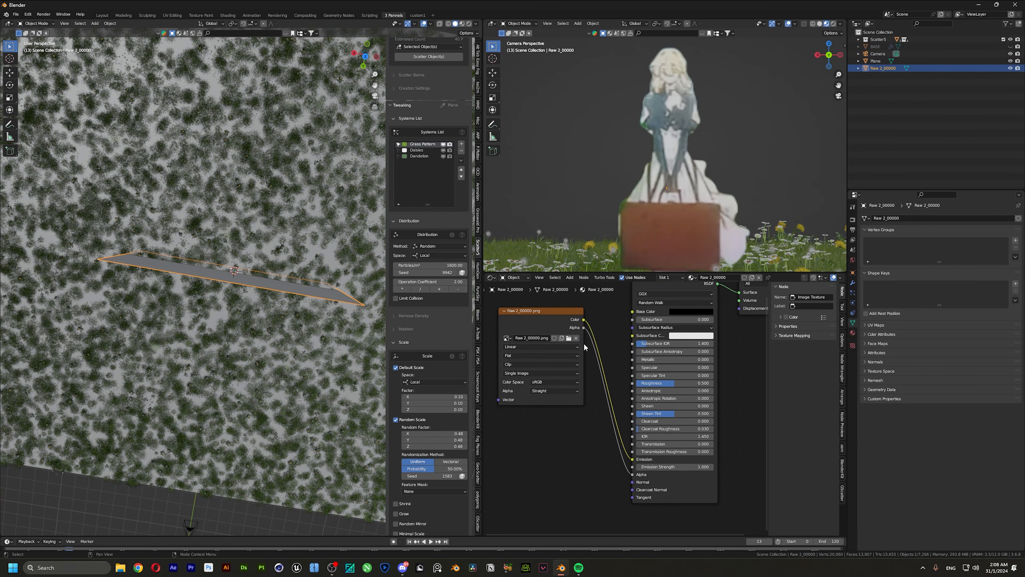
pyautogui.moveTo(613, 323); pyautogui.dragTo(613, 310, button='middle')
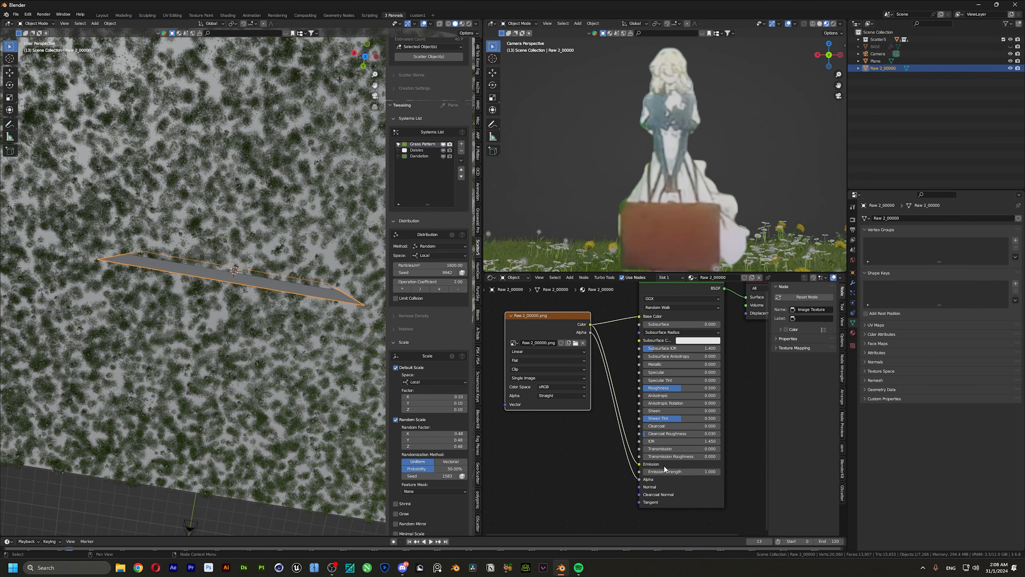
pyautogui.moveTo(673, 473)
pyautogui.mouseDown()
pyautogui.moveTo(658, 473)
pyautogui.moveTo(706, 473)
pyautogui.moveTo(686, 473)
pyautogui.mouseUp()
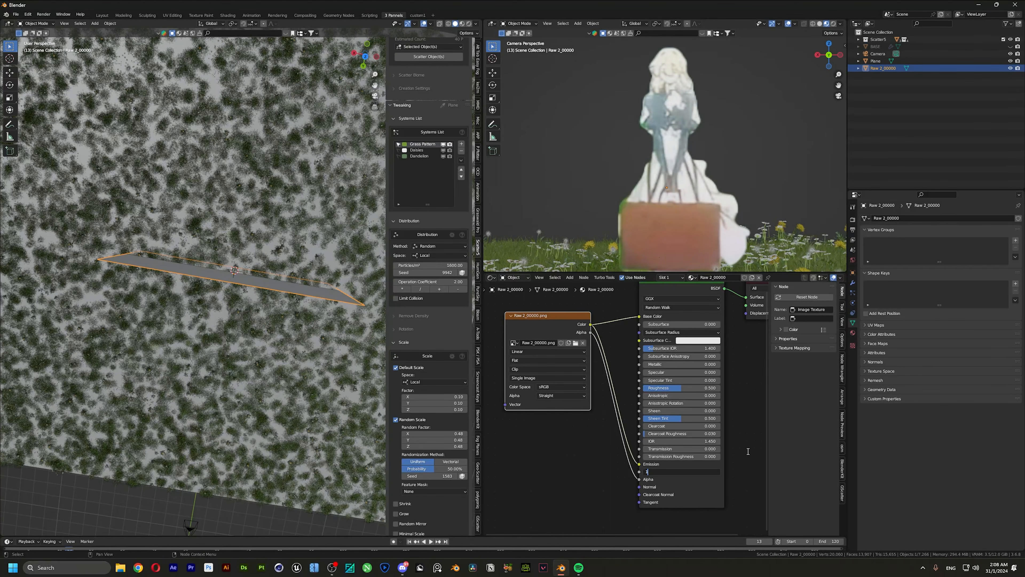
pyautogui.press('Return')
# Subdivide the ground plane with 45 cuts.
pyautogui.scroll(-7, 585, 343)
pyautogui.scroll(-6, 242, 279)
pyautogui.moveTo(242, 283); pyautogui.dragTo(220, 225, button='middle')
pyautogui.scroll(-2, 644, 178)
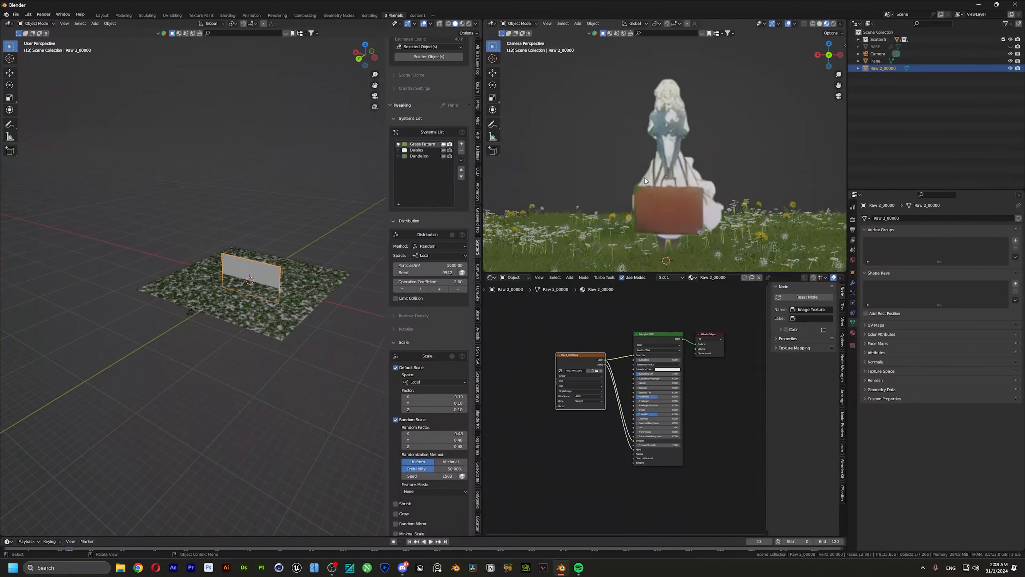
pyautogui.scroll(-3, 644, 178)
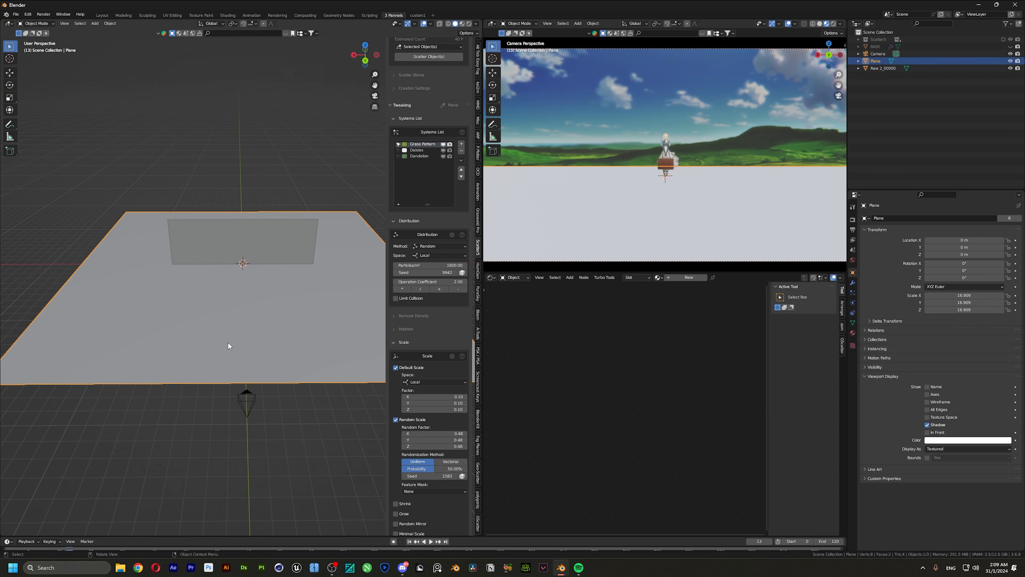
pyautogui.press('Tab')
pyautogui.rightClick(230, 326)
pyautogui.click(232, 329)
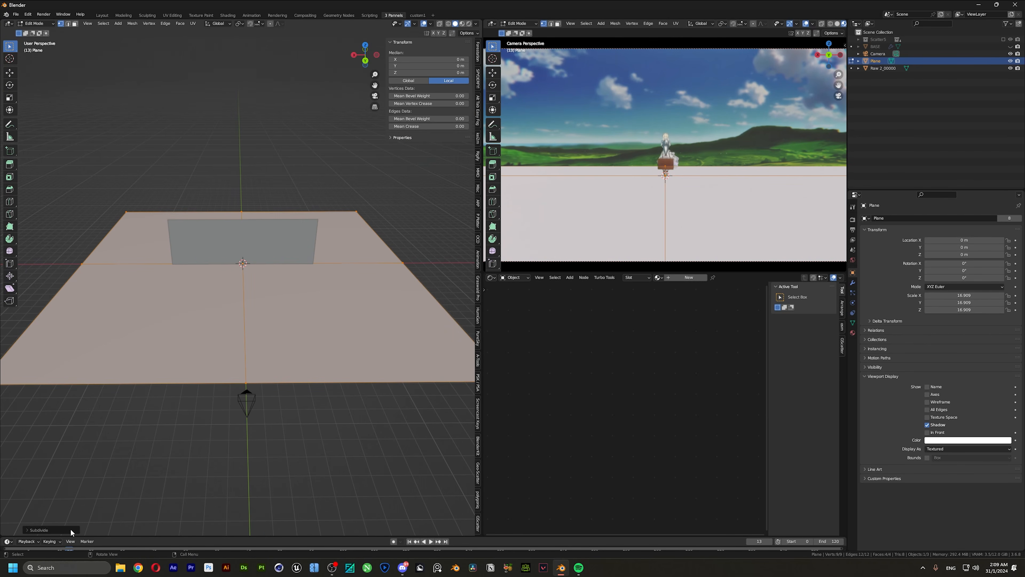
pyautogui.click(29, 531)
pyautogui.write('5')
pyautogui.press('Return')
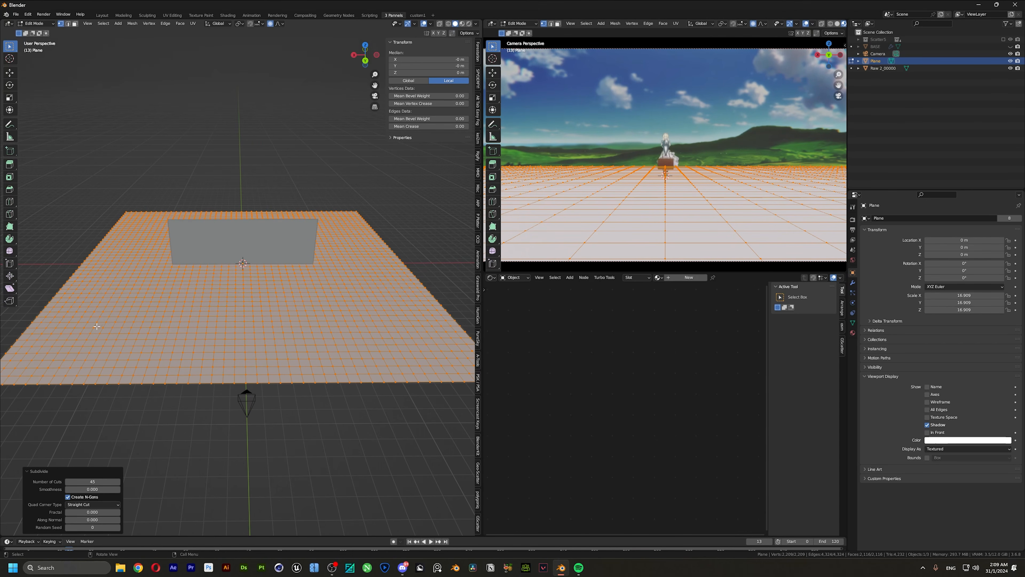
# Try lowering one ground plane vertex along Z using proportional editing with a radius of about 8 m.
pyautogui.click(116, 301)
pyautogui.press('g')
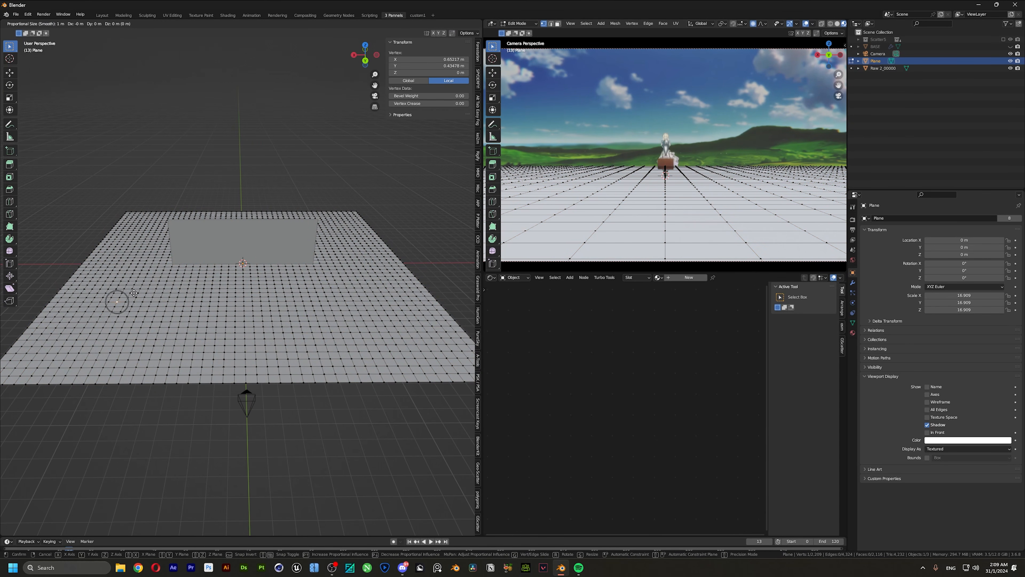
pyautogui.scroll(-4, 134, 293)
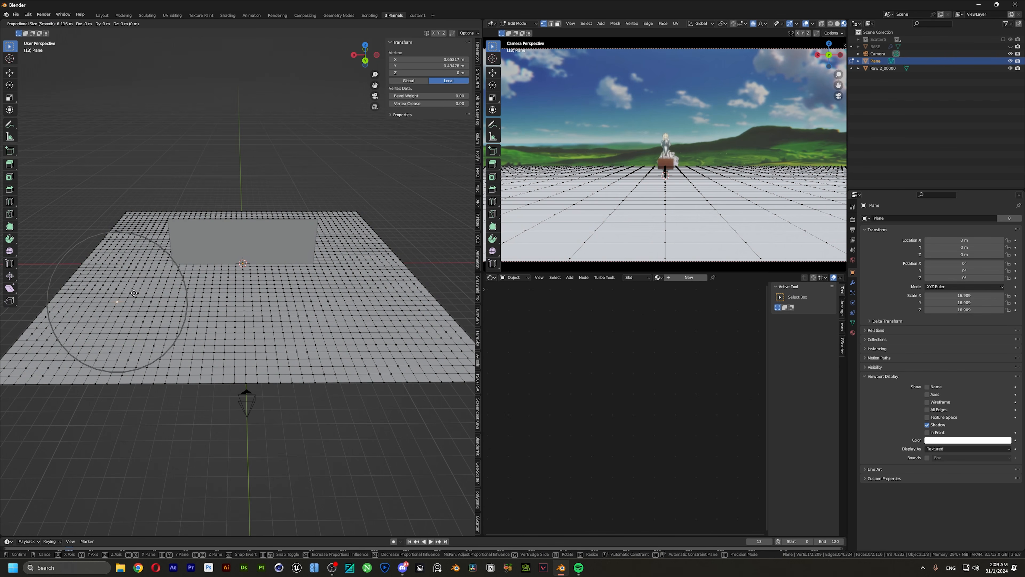
pyautogui.press('z')
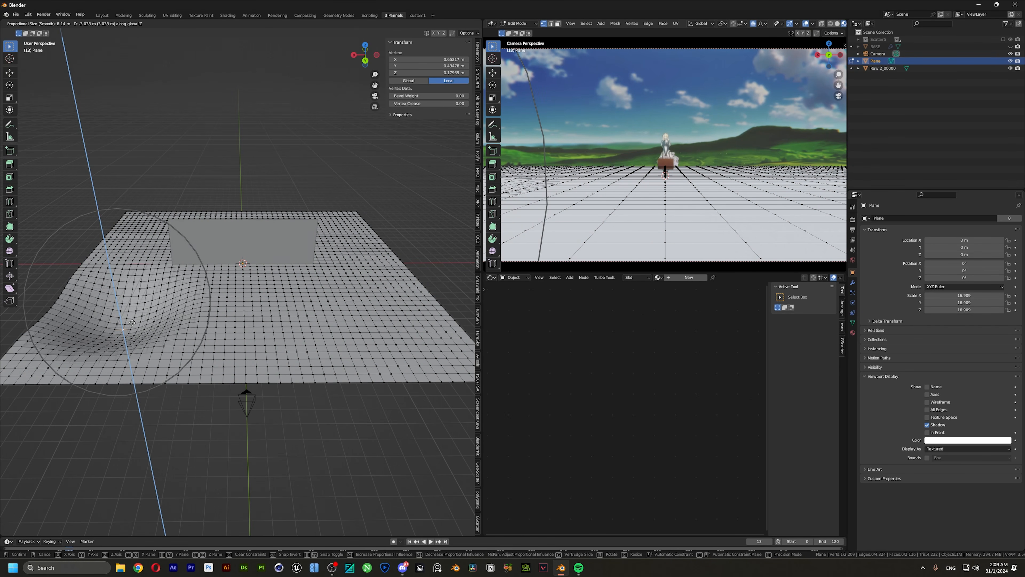
pyautogui.press('Escape')
pyautogui.press('Home')
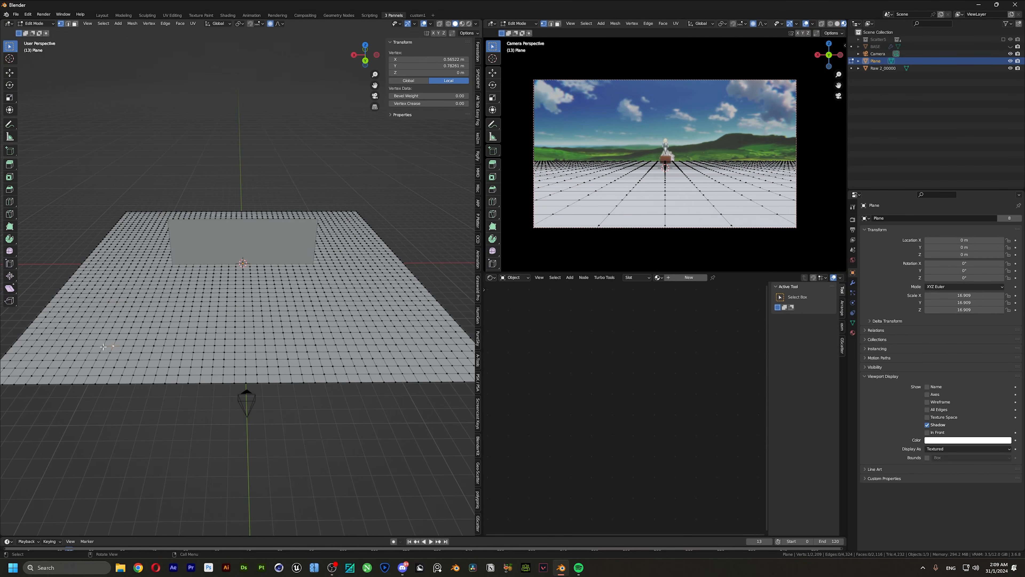
# Lower a wide band of ground vertices near the camera about 0.84 m along Z with proportional size about 11.9 m.
pyautogui.press('c')
pyautogui.moveTo(103, 347); pyautogui.dragTo(286, 343)
pyautogui.rightClick(286, 343)
pyautogui.press('g')
pyautogui.press('z')
pyautogui.click(286, 352)
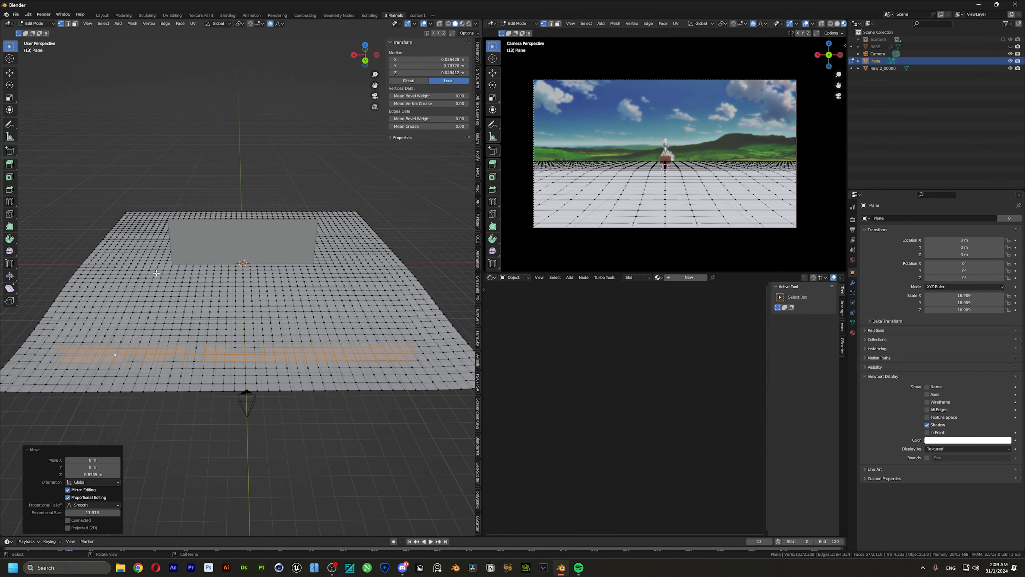
# Raise a vertex at the ground's far edge along Z into a broad hill with proportional size about 11.9 m.
pyautogui.click(243, 264)
pyautogui.press('g')
pyautogui.press('z')
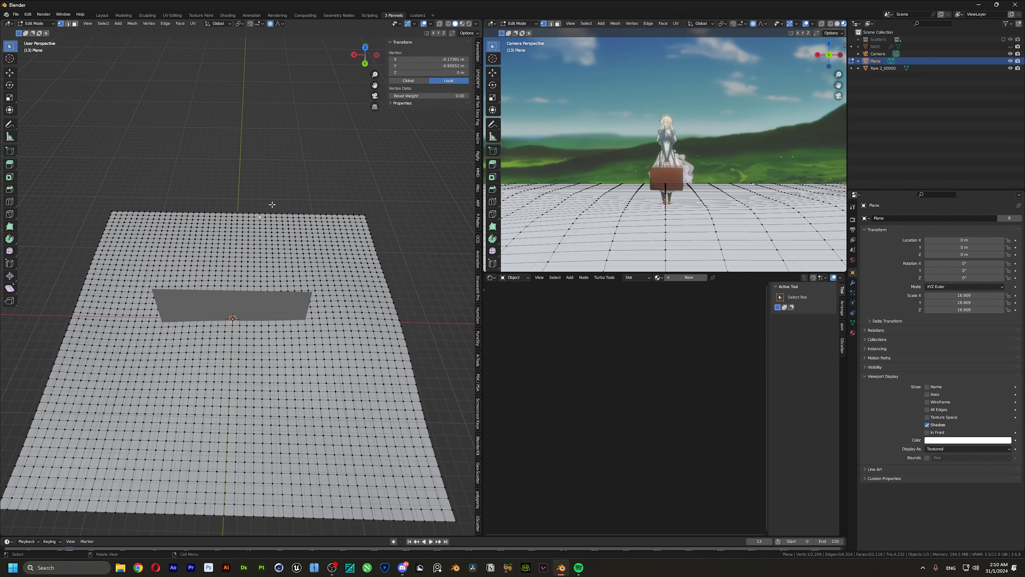
pyautogui.click(254, 295)
pyautogui.press('g')
pyautogui.press('z')
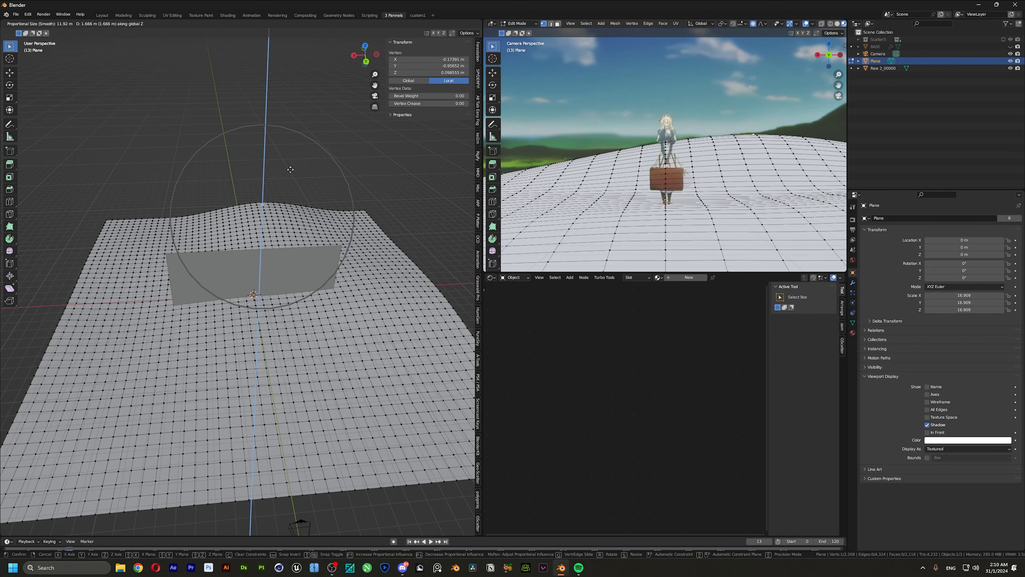
pyautogui.scroll(-5, 291, 174)
pyautogui.scroll(5, 290, 171)
pyautogui.click(292, 169)
# Raise the vertices at the ground's far right corner along Z with proportional editing to build a higher slope.
pyautogui.moveTo(377, 203); pyautogui.dragTo(348, 215)
pyautogui.press('g')
pyautogui.press('z')
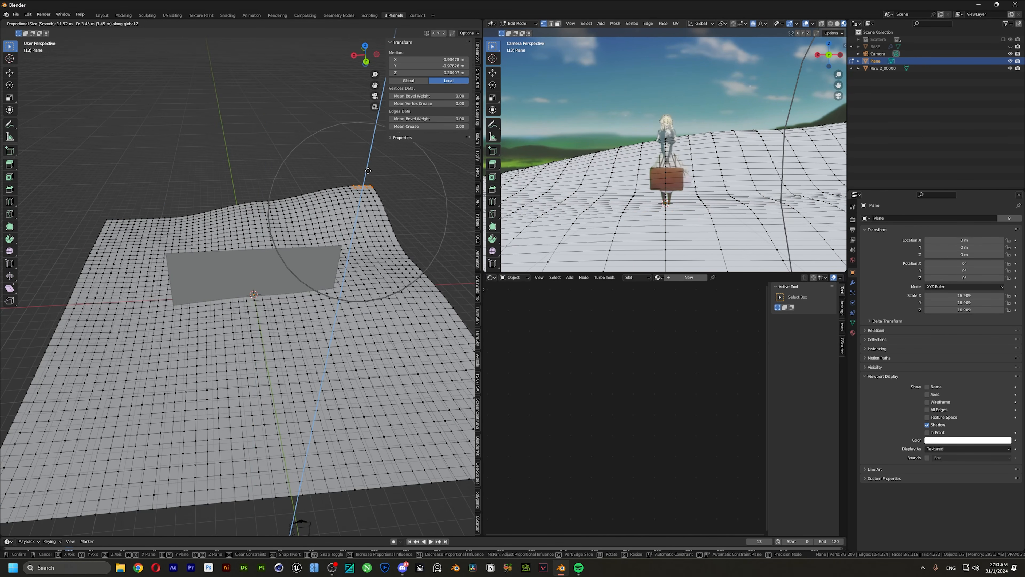
pyautogui.click(365, 180)
# Adjust the height of a vertex near the middle of the ground's far edge along Z with proportional editing.
pyautogui.click(263, 200)
pyautogui.press('g')
pyautogui.scroll(-4, 295, 186)
pyautogui.scroll(5, 296, 185)
pyautogui.press('z')
pyautogui.click(296, 193)
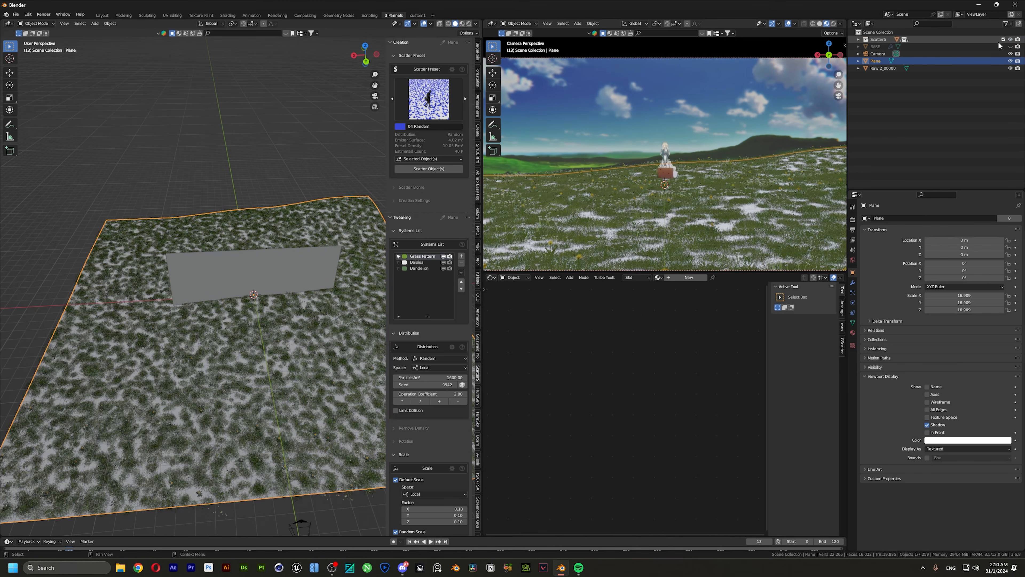
# Set the grass scatter system's default scale factor to 0.15 on X, Y and Z.
pyautogui.scroll(-8, 420, 288)
pyautogui.click(443, 334)
pyautogui.write('.1')
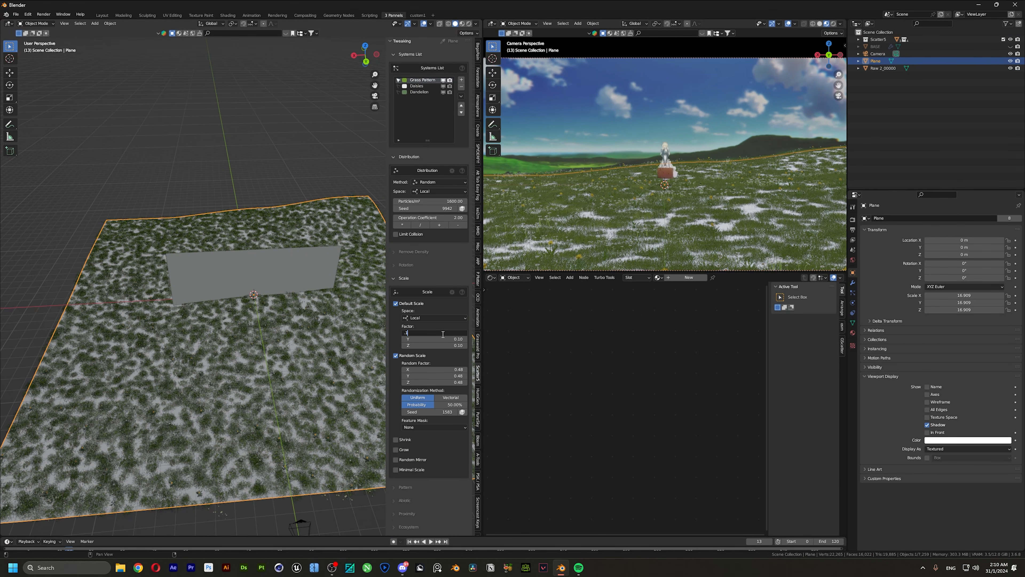
pyautogui.write('5')
pyautogui.press('Return')
pyautogui.moveTo(442, 332); pyautogui.dragTo(442, 345)
pyautogui.press('Return')
pyautogui.scroll(10, 614, 146)
pyautogui.scroll(-10, 640, 174)
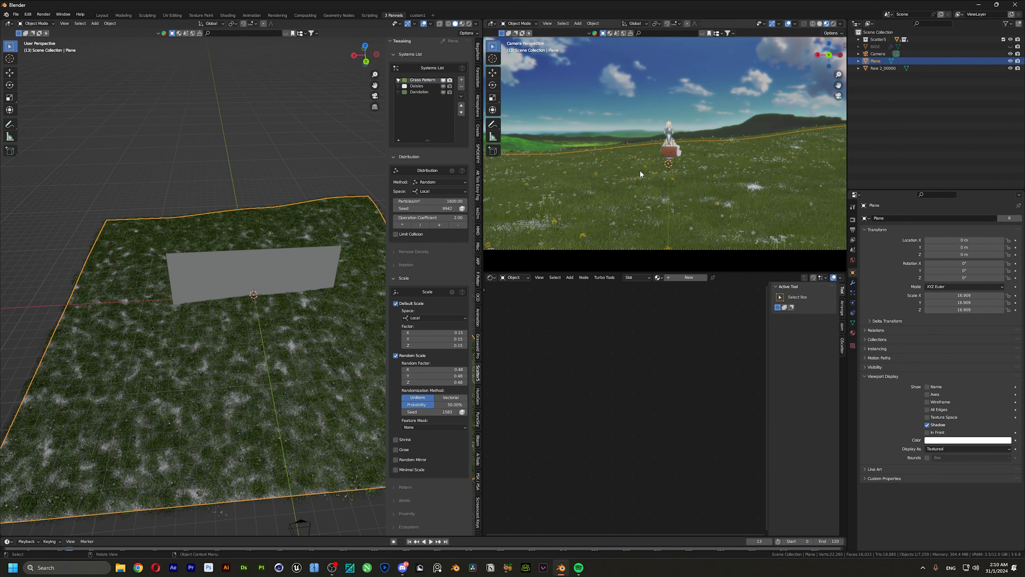
pyautogui.scroll(2, 613, 178)
pyautogui.scroll(5, 209, 356)
pyautogui.scroll(-3, 210, 356)
pyautogui.moveTo(210, 355); pyautogui.dragTo(208, 374, button='middle')
# Open Quixel Bridge and search its library for "ground".
pyautogui.click(47, 567)
pyautogui.write('bri')
pyautogui.press('Return')
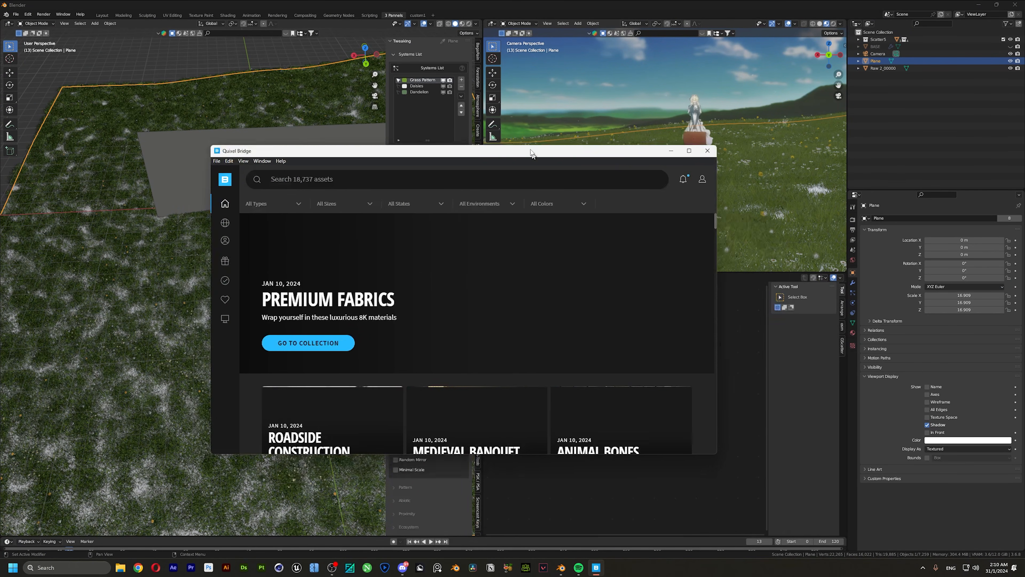
pyautogui.click(359, 145)
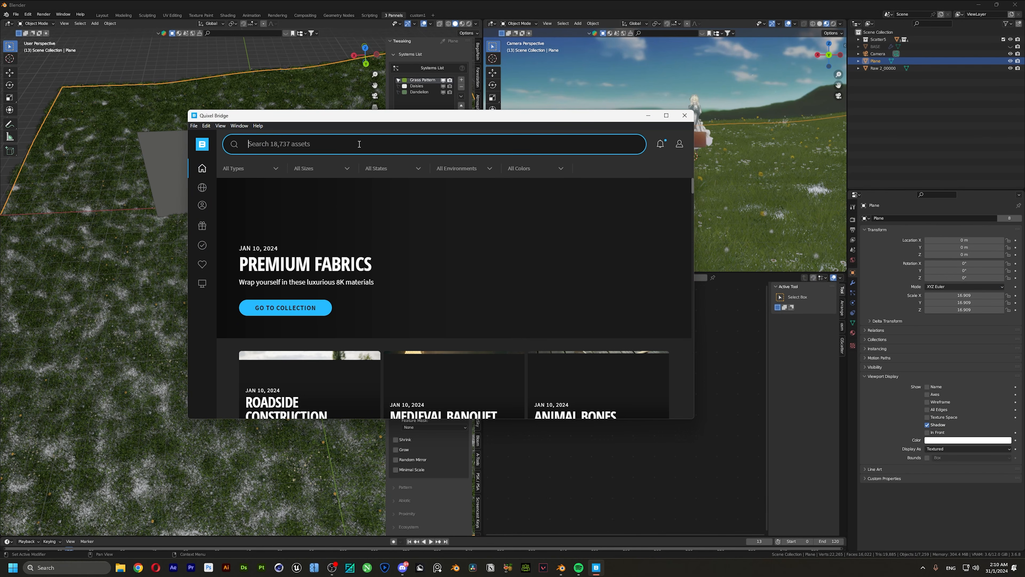
pyautogui.write('ground')
pyautogui.press('Return')
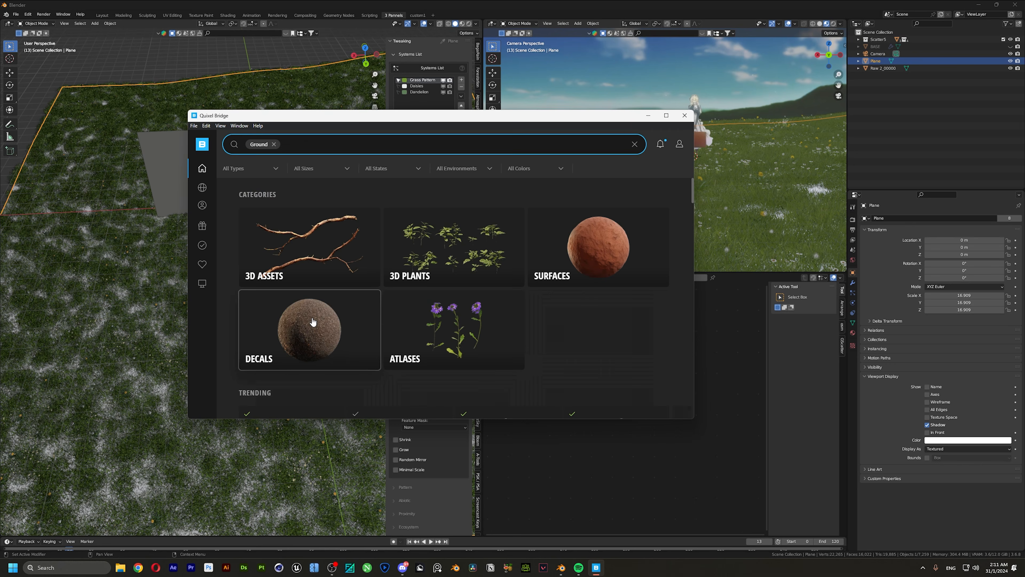
pyautogui.click(313, 322)
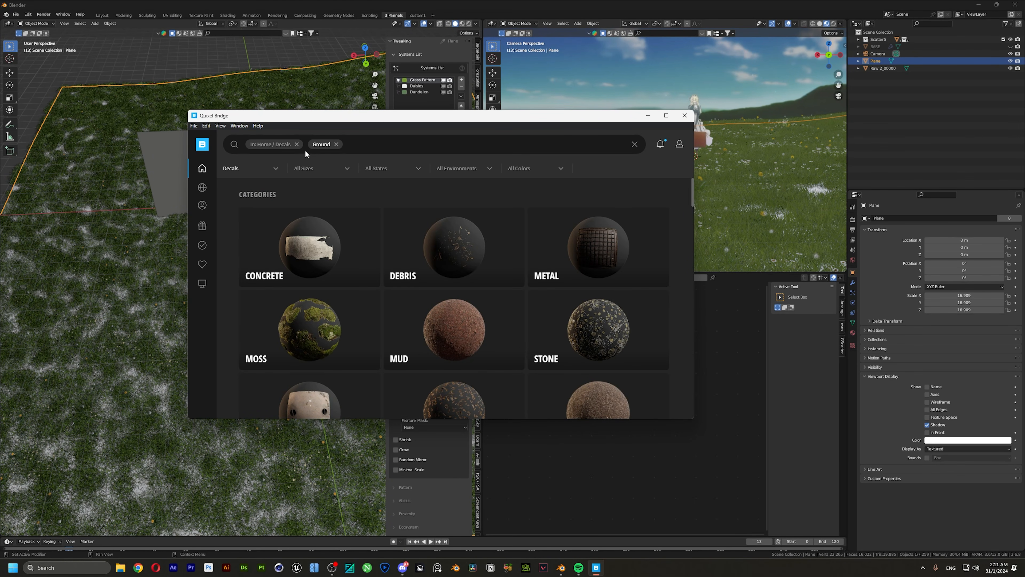
pyautogui.moveTo(213, 150)
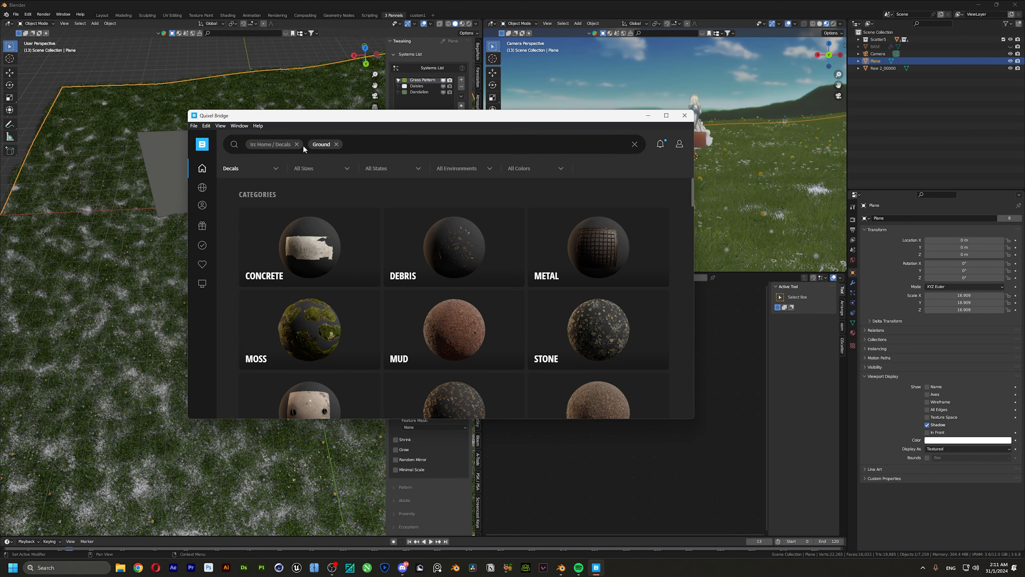
pyautogui.click(297, 144)
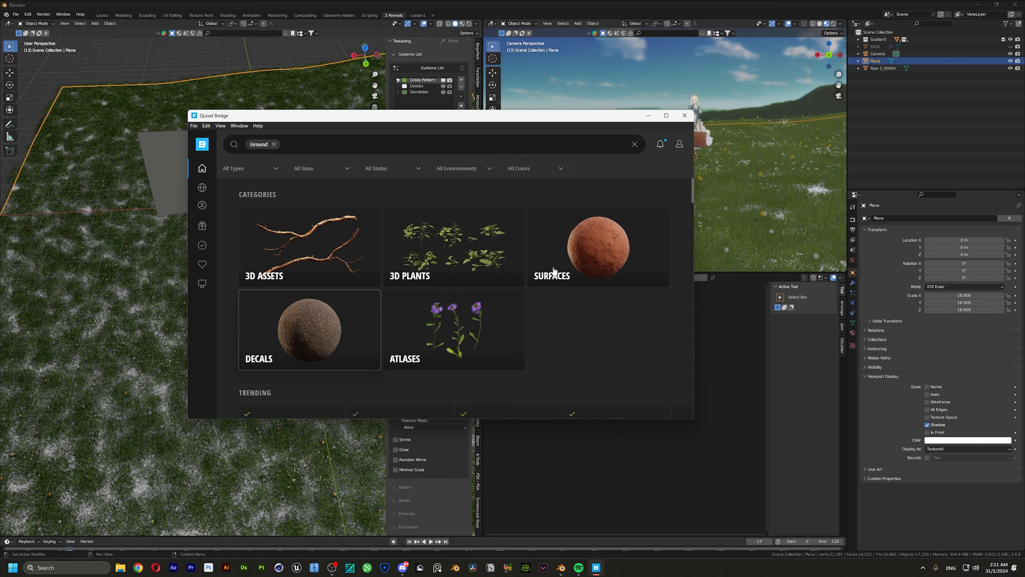
# Find the Wild Grass surface under Surfaces / Grass / Wild, then download and export it at 2K resolution.
pyautogui.click(603, 255)
pyautogui.scroll(-4, 336, 323)
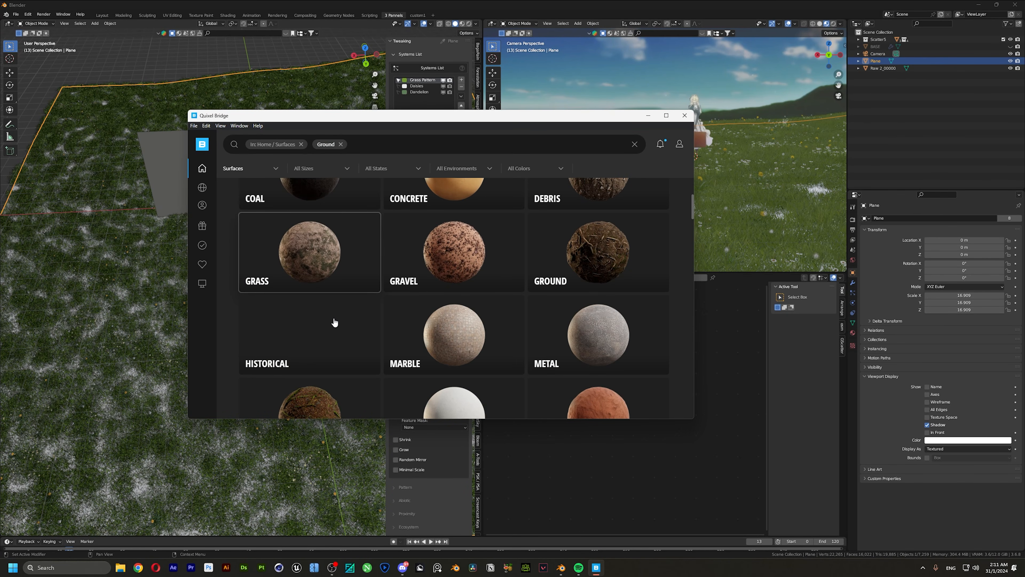
pyautogui.click(289, 256)
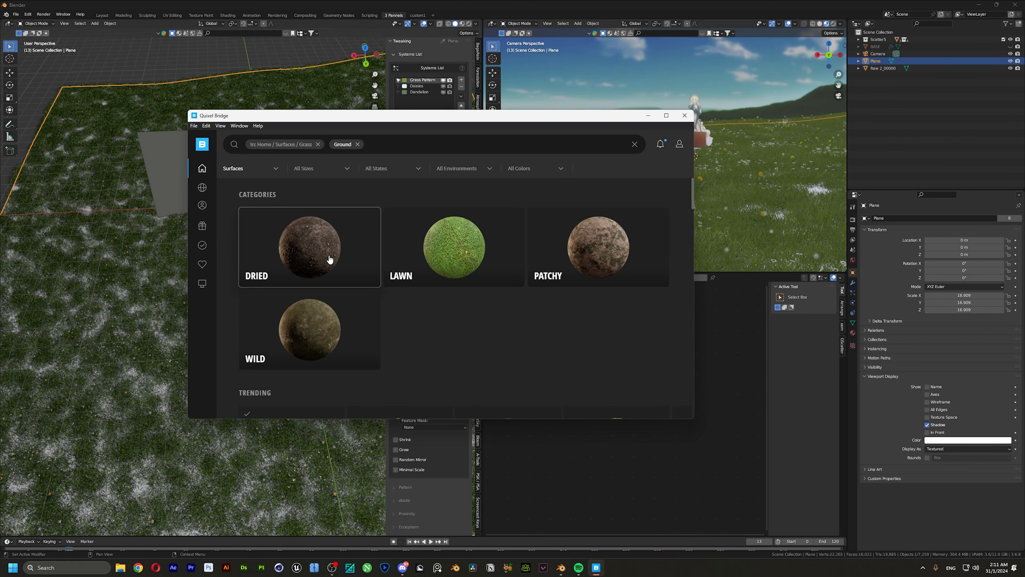
pyautogui.click(317, 337)
pyautogui.click(400, 388)
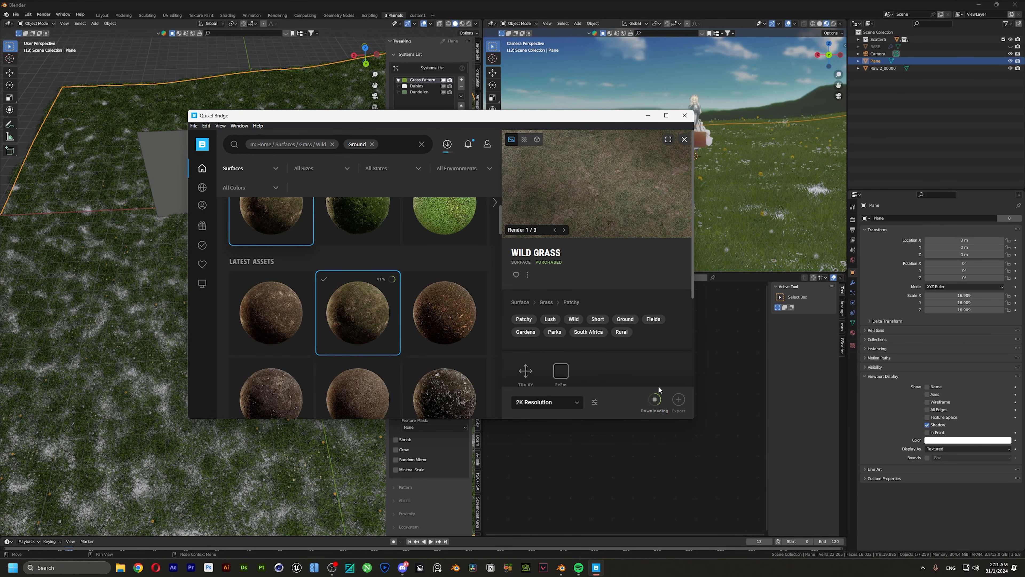
pyautogui.click(678, 399)
# Switch back to Blender and assign the Wild_Grass_xbreagf material to the ground plane.
pyautogui.hotkey('alt', 'Tab')
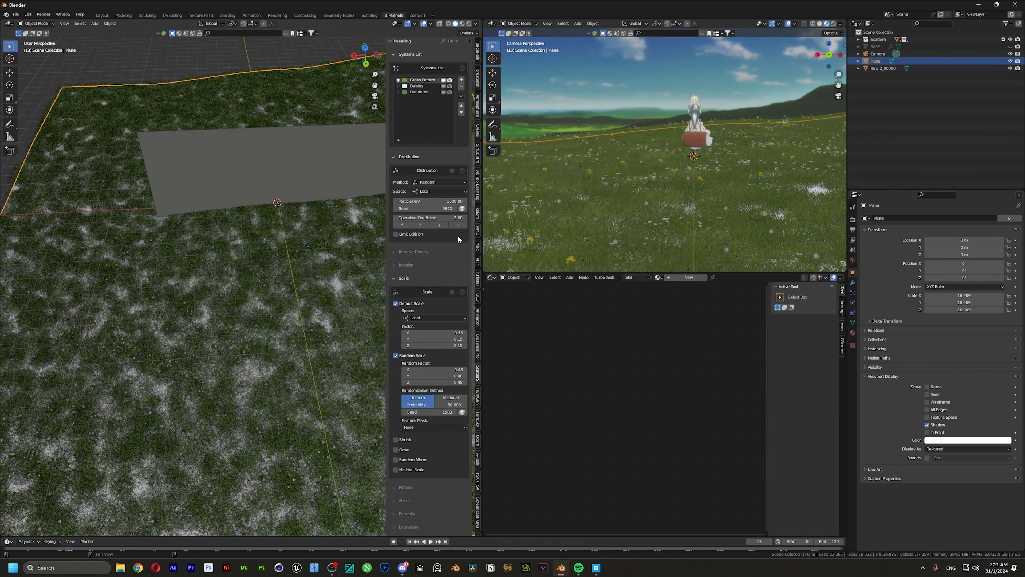
pyautogui.click(658, 277)
pyautogui.scroll(-10, 677, 341)
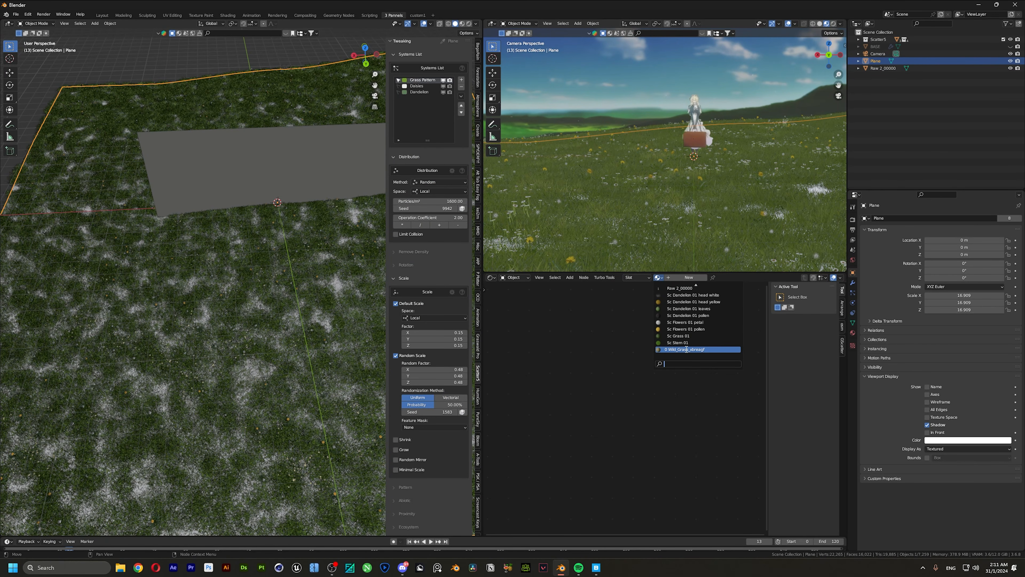
pyautogui.click(686, 349)
# Isolate the ground plane and examine the wild grass material's texture nodes.
pyautogui.hotkey('shift', 'h')
pyautogui.scroll(-4, 534, 337)
pyautogui.moveTo(533, 337); pyautogui.dragTo(645, 332, button='middle')
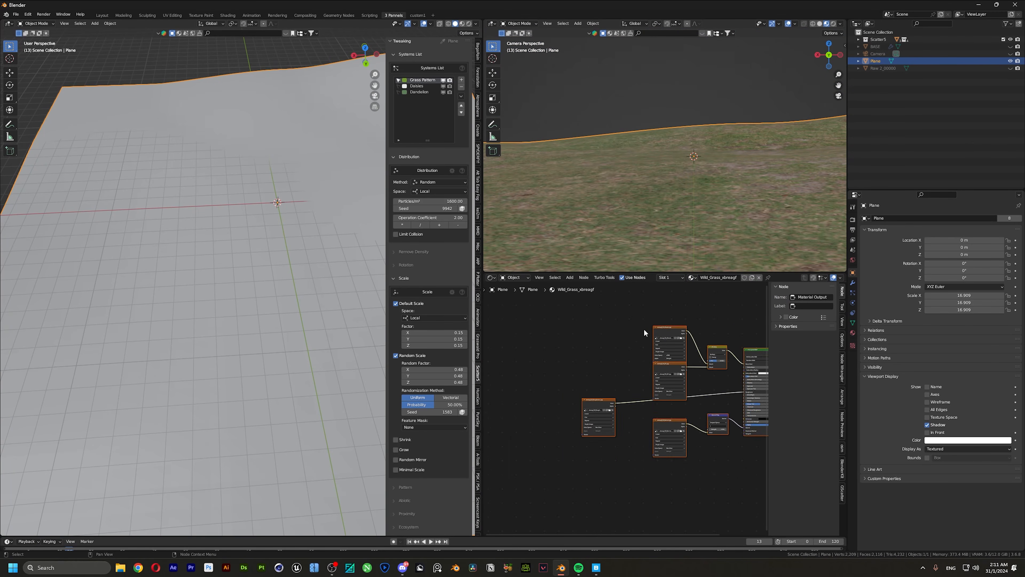
pyautogui.scroll(8, 570, 359)
pyautogui.moveTo(570, 359); pyautogui.dragTo(634, 350, button='middle')
pyautogui.scroll(-8, 646, 342)
pyautogui.scroll(2, 549, 335)
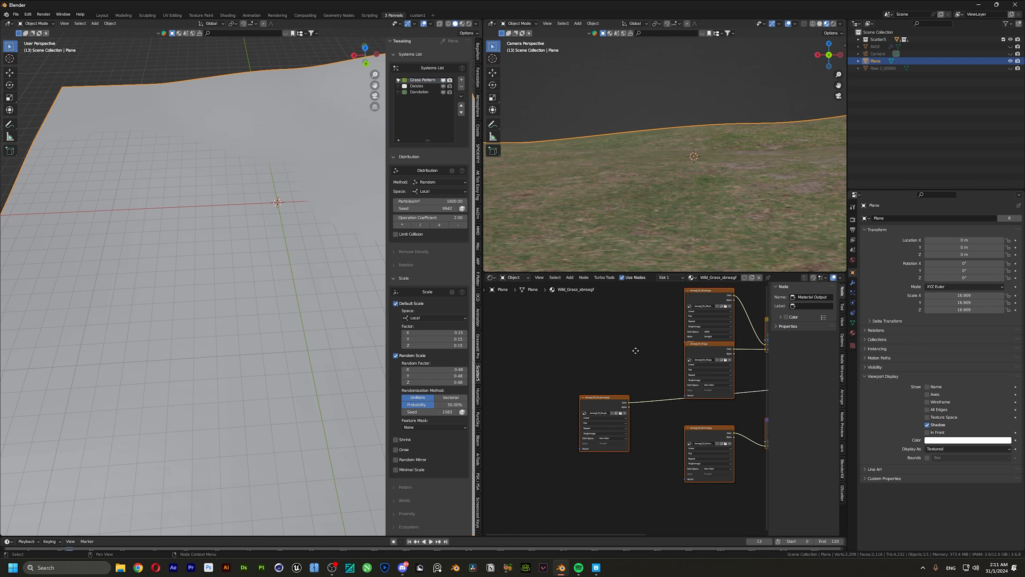
pyautogui.scroll(-2, 634, 202)
# Scale up the entire ground plane's UV layout in the UV Editor so the grass texture tiles more densely.
pyautogui.press('Tab')
pyautogui.press('a')
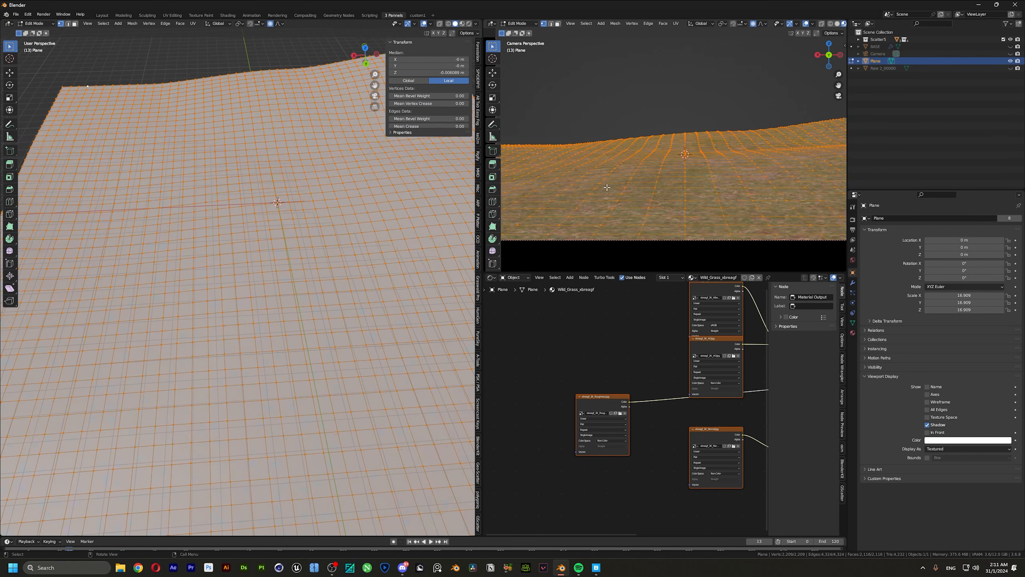
pyautogui.click(491, 277)
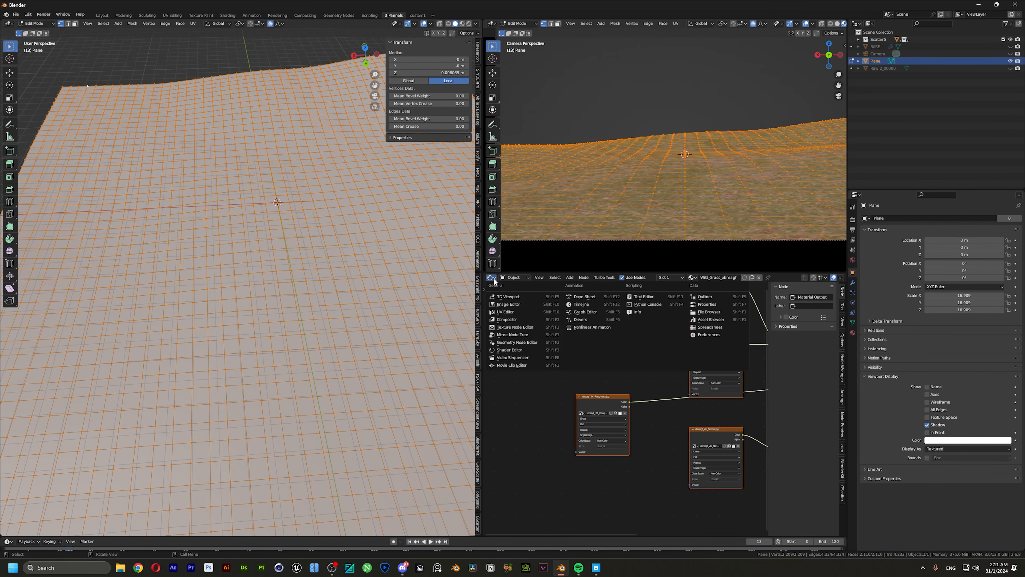
pyautogui.click(506, 312)
pyautogui.scroll(-5, 705, 378)
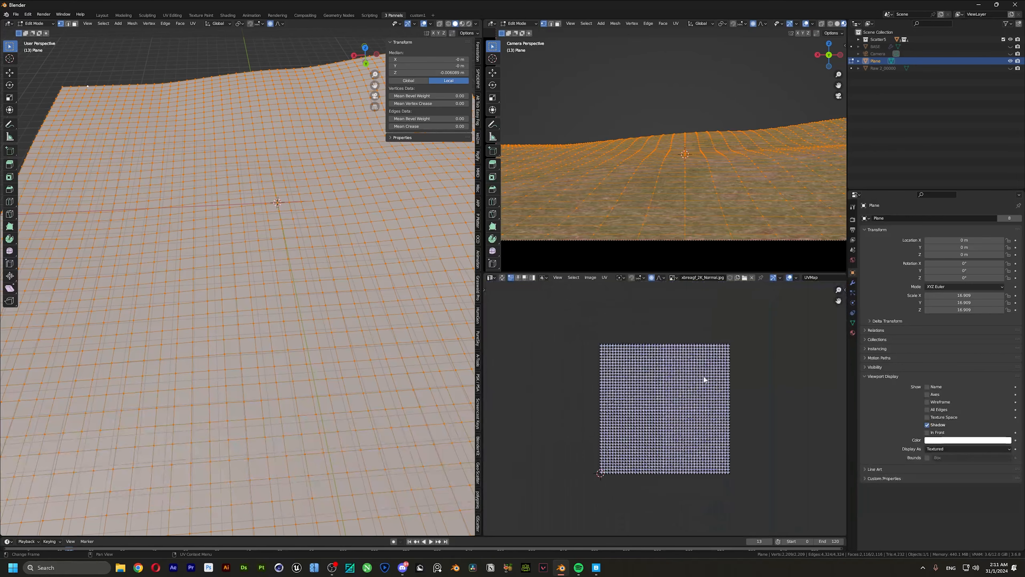
pyautogui.press('s')
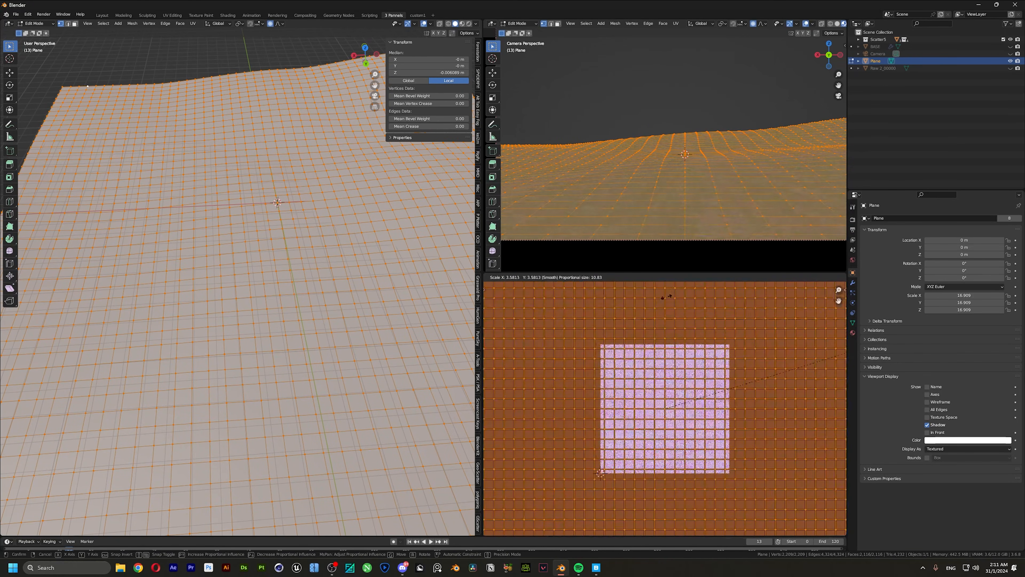
pyautogui.click(713, 533)
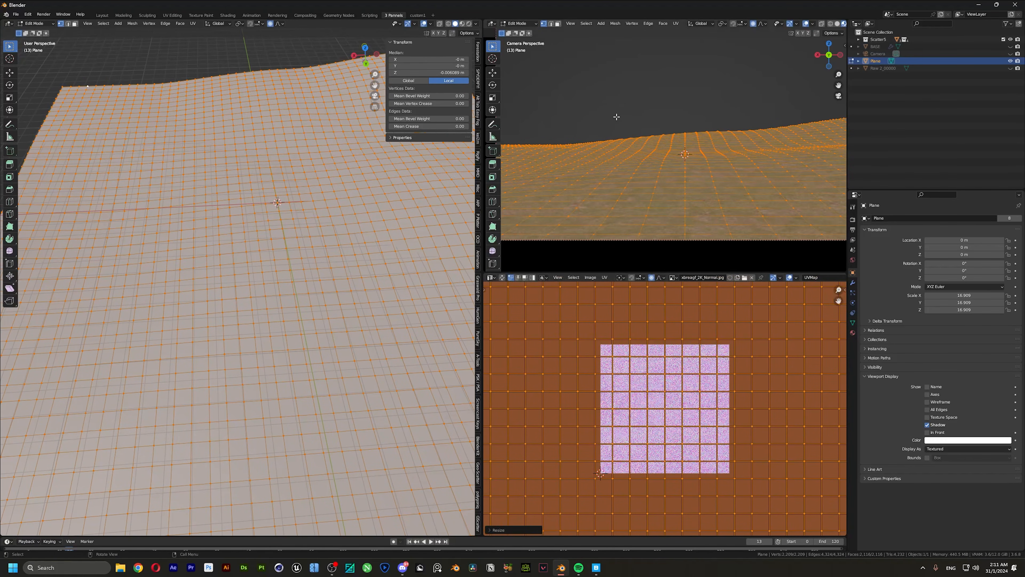
pyautogui.hotkey('alt', 'a')
pyautogui.press('Tab')
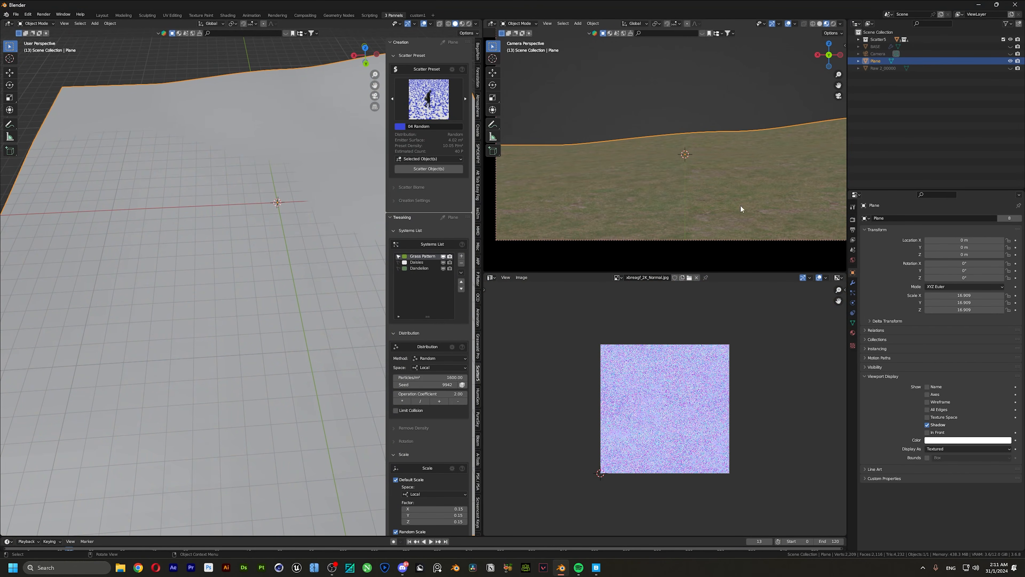
# Bring back the Shader Editor, unhide all hidden objects and deselect everything.
pyautogui.click(492, 277)
pyautogui.click(508, 350)
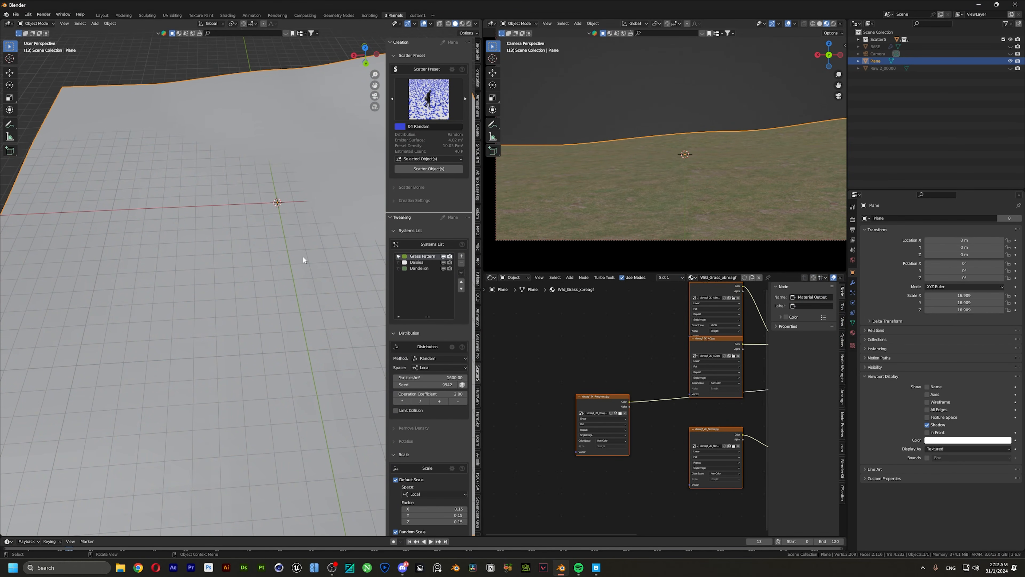
pyautogui.hotkey('alt', 'h')
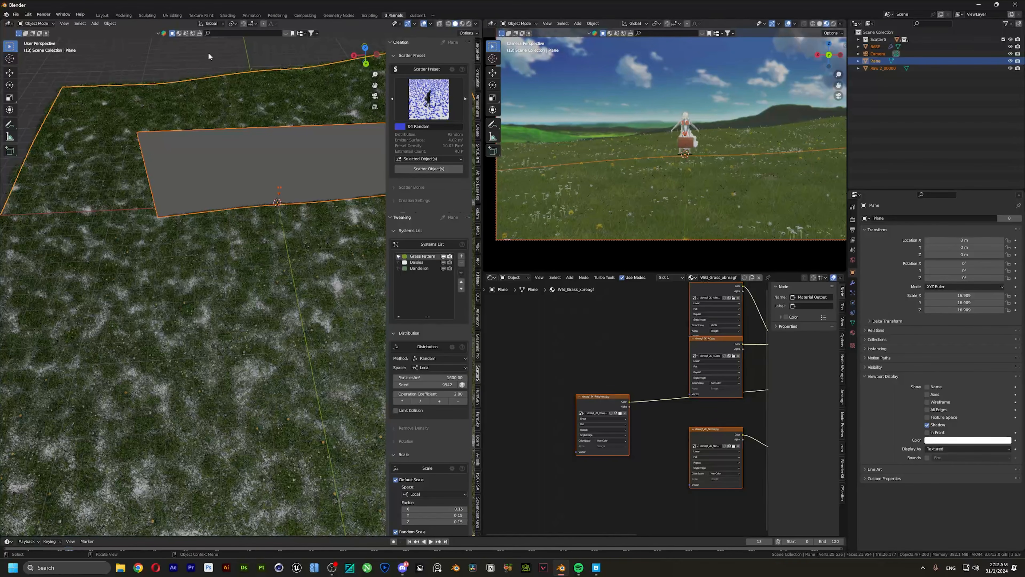
pyautogui.hotkey('alt', 'a')
pyautogui.press('Home')
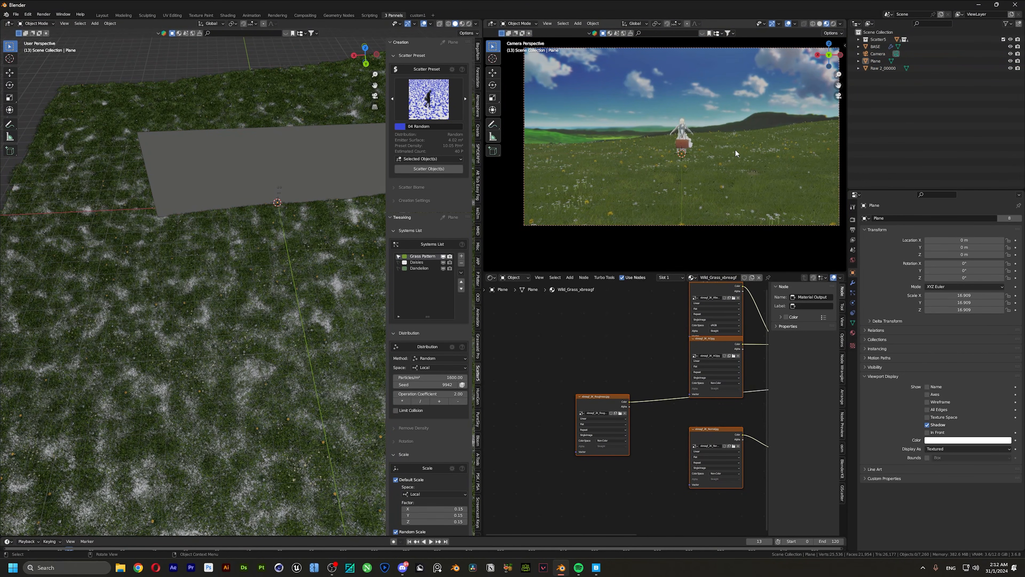
# Extrude the ground plane's far edge outward along Y in top view and widen the new edge along X.
pyautogui.scroll(1, 735, 150)
pyautogui.scroll(-3, 253, 225)
pyautogui.keyDown('shift'); pyautogui.moveTo(256, 172); pyautogui.dragTo(260, 249, button='middle'); pyautogui.keyUp('shift')
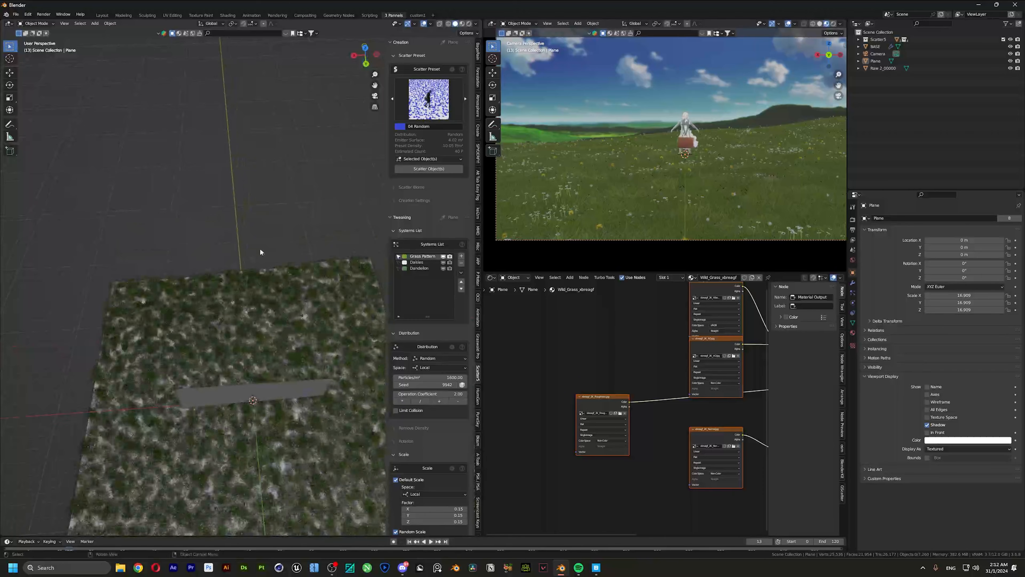
pyautogui.click(252, 293)
pyautogui.press('KP_7')
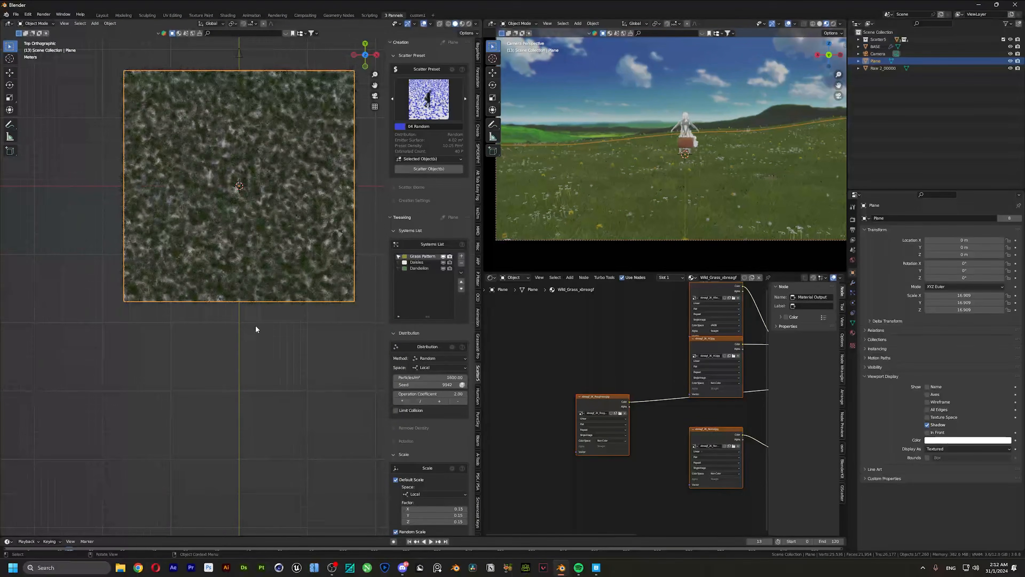
pyautogui.press('Tab')
pyautogui.scroll(-2, 256, 327)
pyautogui.moveTo(143, 294); pyautogui.dragTo(328, 319)
pyautogui.press('e')
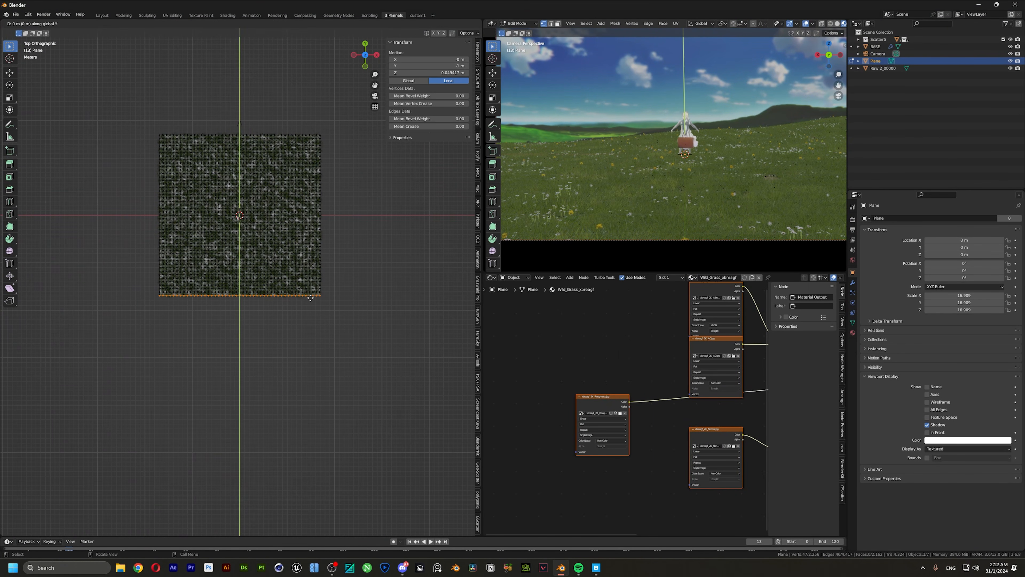
pyautogui.press('y')
pyautogui.click(329, 445)
pyautogui.press('s')
pyautogui.press('x')
pyautogui.click(228, 412)
# Scale the vertex rows at the ground's original far edge up by a factor of about 1.596.
pyautogui.keyDown('alt'); pyautogui.click(242, 296); pyautogui.keyUp('alt')
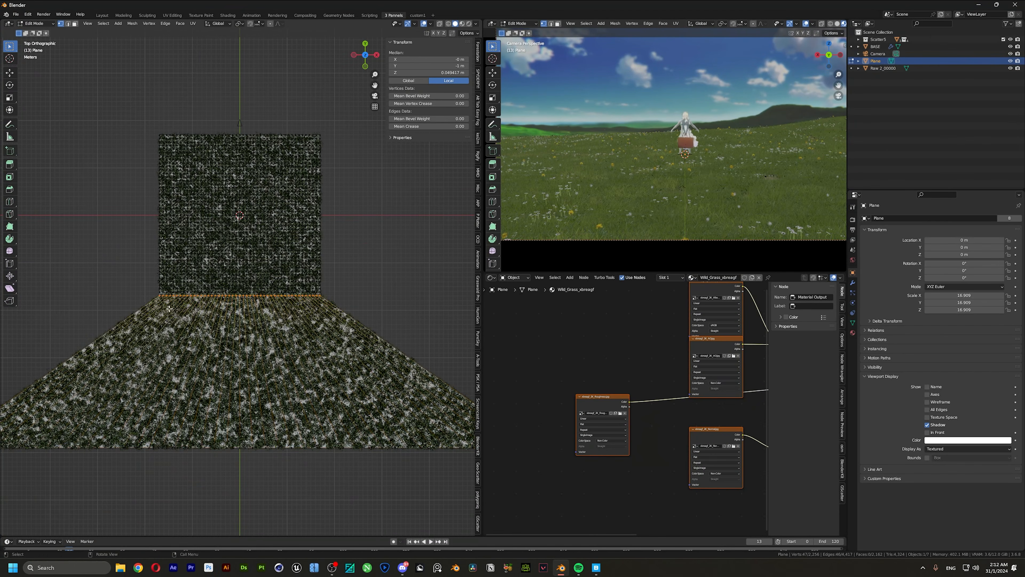
pyautogui.moveTo(352, 279); pyautogui.dragTo(105, 304)
pyautogui.press('s')
pyautogui.click(456, 277)
pyautogui.moveTo(456, 277); pyautogui.dragTo(212, 295, button='middle')
pyautogui.scroll(-4, 213, 295)
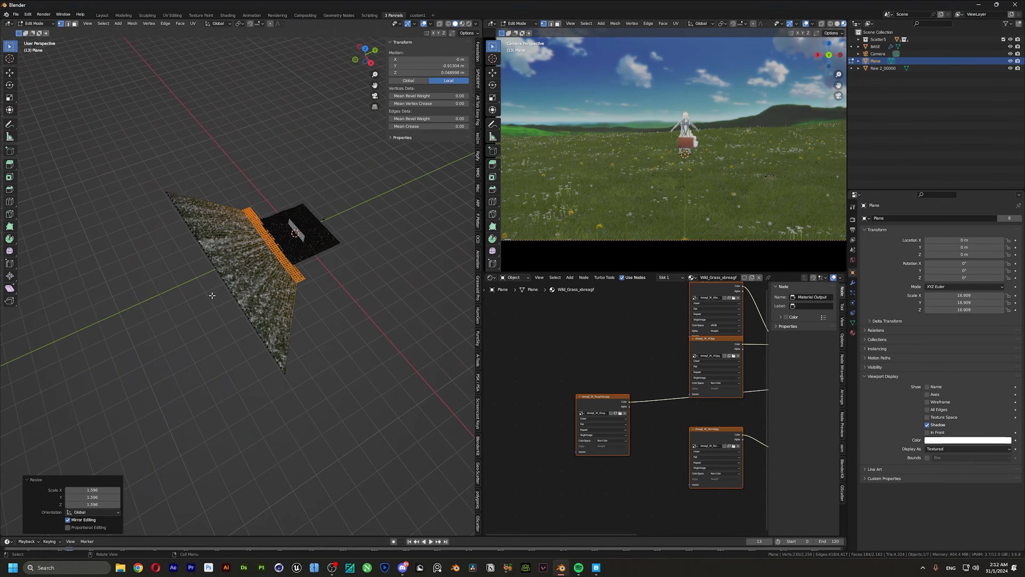
# Subdivide the extended outer section of the ground plane with 18 evenly spaced loop cuts parallel to its far edge, leaving them unslid.
pyautogui.press('KP_7')
pyautogui.moveTo(73, 284); pyautogui.dragTo(104, 302)
pyautogui.hotkey('ctrl', 'r')
pyautogui.scroll(9, 99, 237)
pyautogui.scroll(8, 99, 236)
pyautogui.click(99, 236)
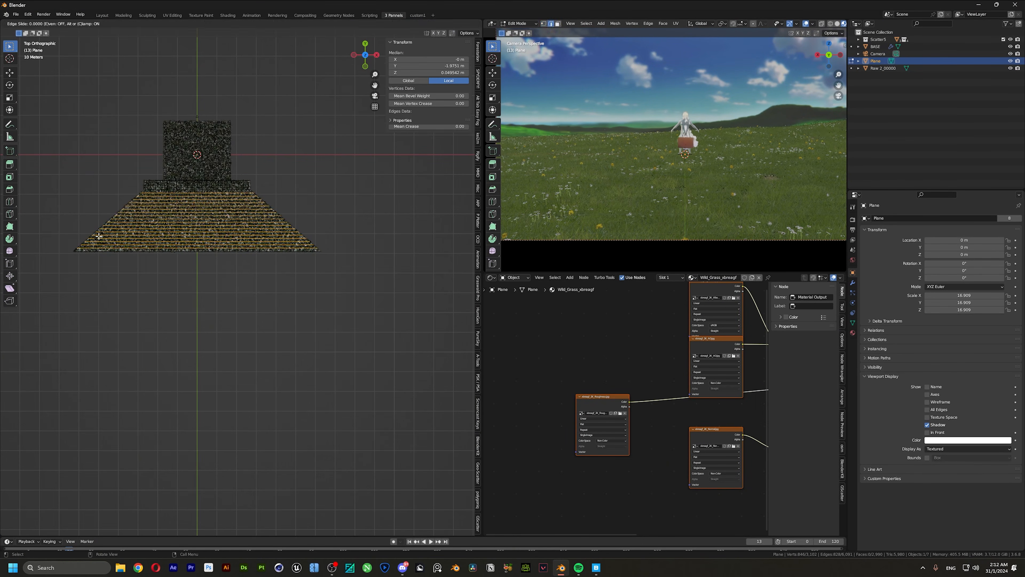
pyautogui.rightClick(98, 236)
pyautogui.scroll(5, 233, 244)
pyautogui.moveTo(234, 244); pyautogui.dragTo(207, 194, button='middle')
pyautogui.scroll(-2, 583, 125)
pyautogui.keyDown('shift'); pyautogui.moveTo(583, 125); pyautogui.dragTo(582, 156, button='middle'); pyautogui.keyUp('shift')
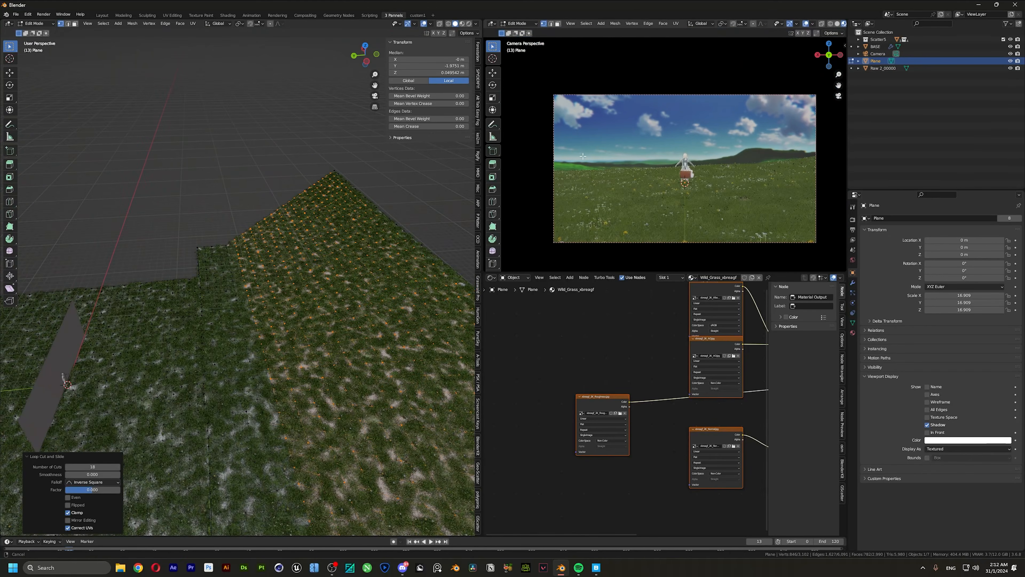
pyautogui.moveTo(170, 259); pyautogui.dragTo(259, 268, button='middle')
pyautogui.click(257, 271)
pyautogui.press('g')
pyautogui.press('z')
pyautogui.rightClick(282, 247)
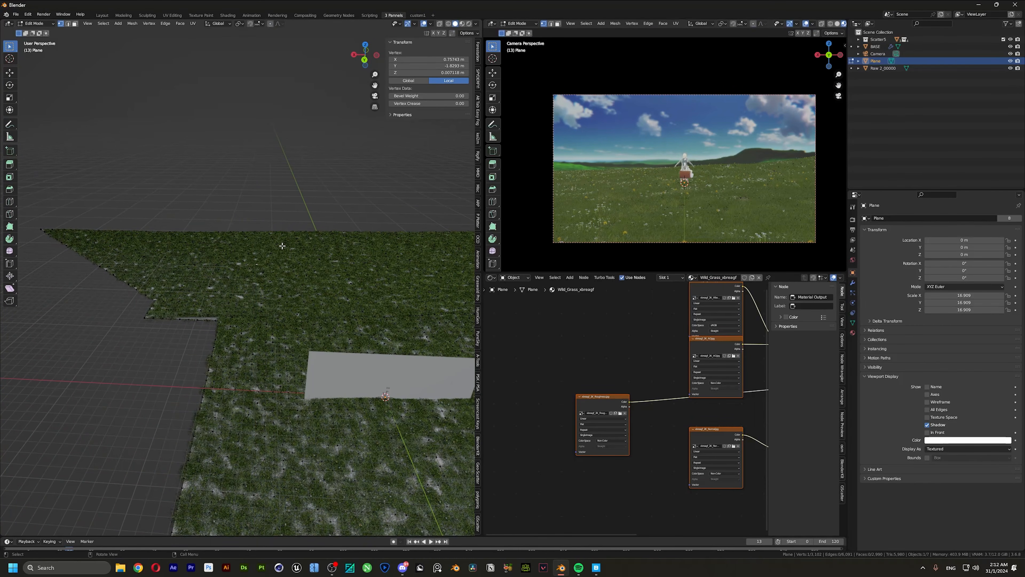
# Enable proportional editing and raise a vertex on the left part of the extended terrain along Z.
pyautogui.press('o')
pyautogui.press('g')
pyautogui.scroll(-2, 281, 243)
pyautogui.click(277, 238)
pyautogui.click(205, 242)
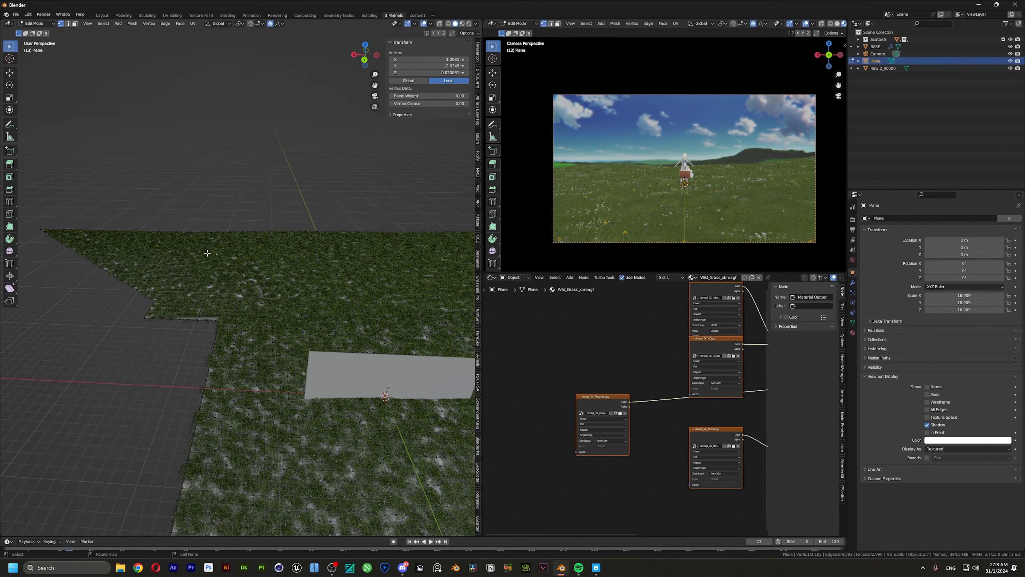
pyautogui.press('g')
pyautogui.press('z')
pyautogui.click(207, 235)
# Raise two points on the right part of the extended terrain along Z into a hill, with a proportional size of about 14.4 m.
pyautogui.moveTo(393, 237); pyautogui.dragTo(429, 232)
pyautogui.click(429, 233)
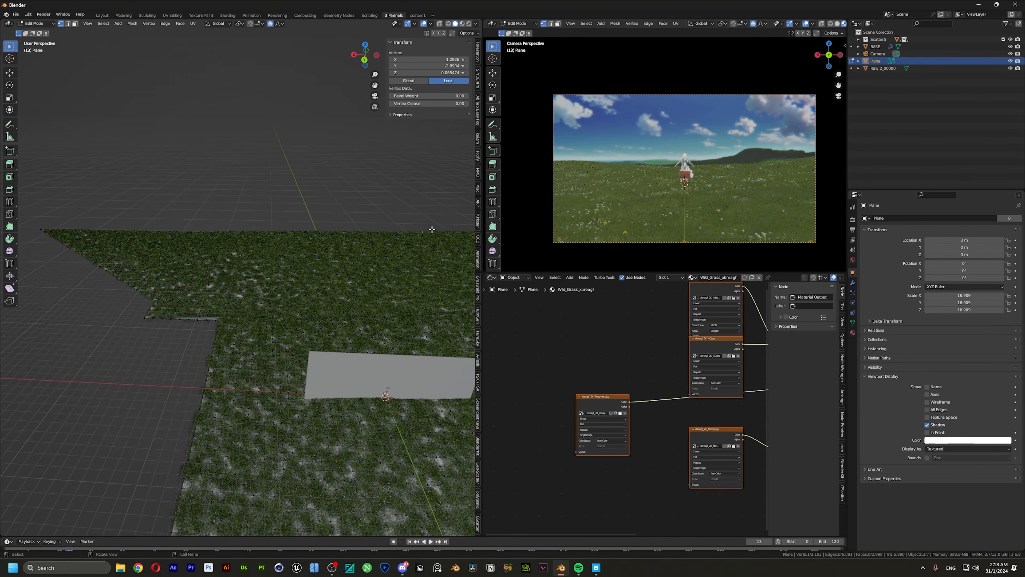
pyautogui.press('g')
pyautogui.press('z')
pyautogui.click(373, 224)
pyautogui.press('g')
pyautogui.press('z')
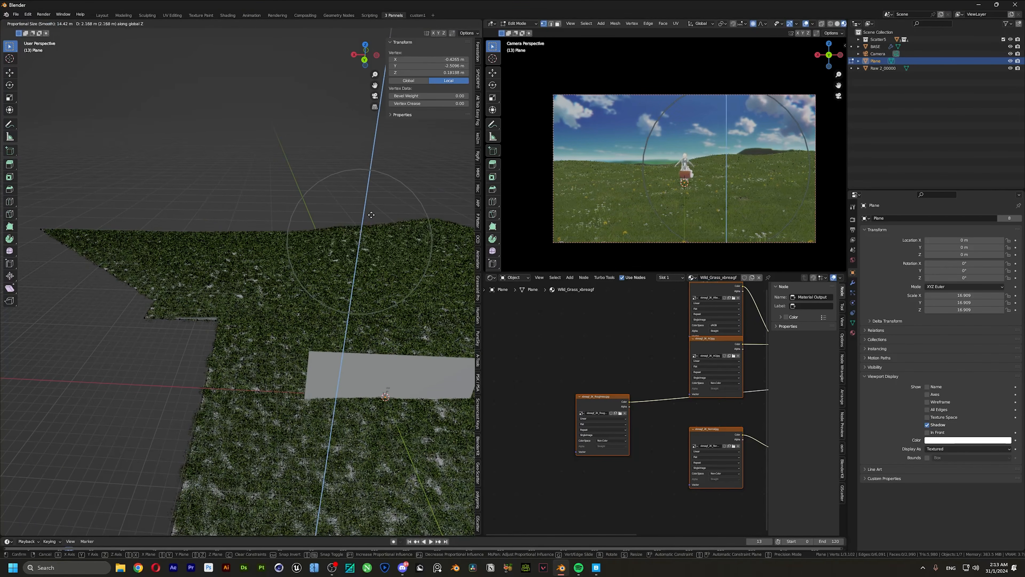
pyautogui.click(375, 215)
# Refine the right hill's slope by moving a vertex along Z with the proportional size reduced to about 8.95 m.
pyautogui.click(390, 220)
pyautogui.press('g')
pyautogui.press('z')
pyautogui.scroll(9, 390, 212)
pyautogui.scroll(-5, 388, 218)
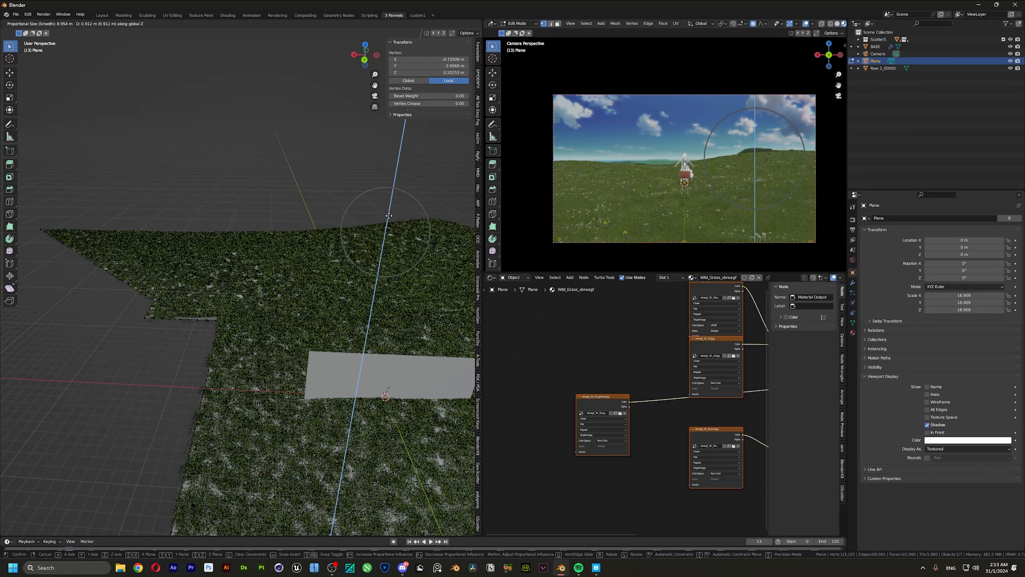
pyautogui.click(350, 236)
pyautogui.moveTo(169, 226); pyautogui.dragTo(169, 227)
pyautogui.press('g')
pyautogui.press('z')
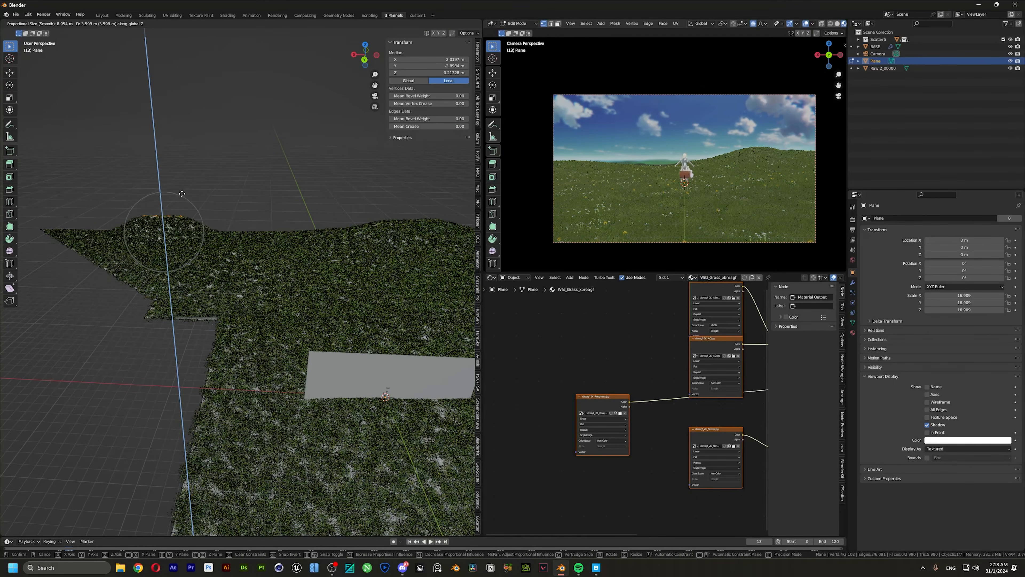
pyautogui.rightClick(183, 180)
# Raise a run of vertices on the terrain left of centre along Z with proportional editing, and return to Object Mode.
pyautogui.click(219, 231)
pyautogui.click(221, 229)
pyautogui.keyDown('ctrl'); pyautogui.click(257, 228); pyautogui.keyUp('ctrl')
pyautogui.press('g')
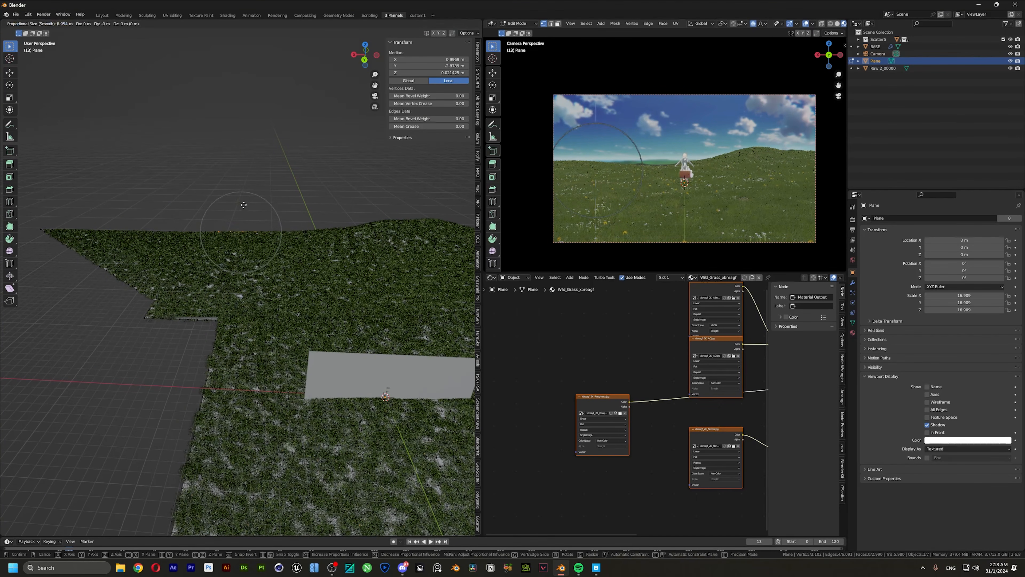
pyautogui.press('z')
pyautogui.click(241, 208)
pyautogui.press('Tab')
pyautogui.press('KP_Decimal')
pyautogui.scroll(7, 274, 265)
pyautogui.keyDown('shift'); pyautogui.moveTo(275, 265); pyautogui.dragTo(260, 185, button='middle'); pyautogui.keyUp('shift')
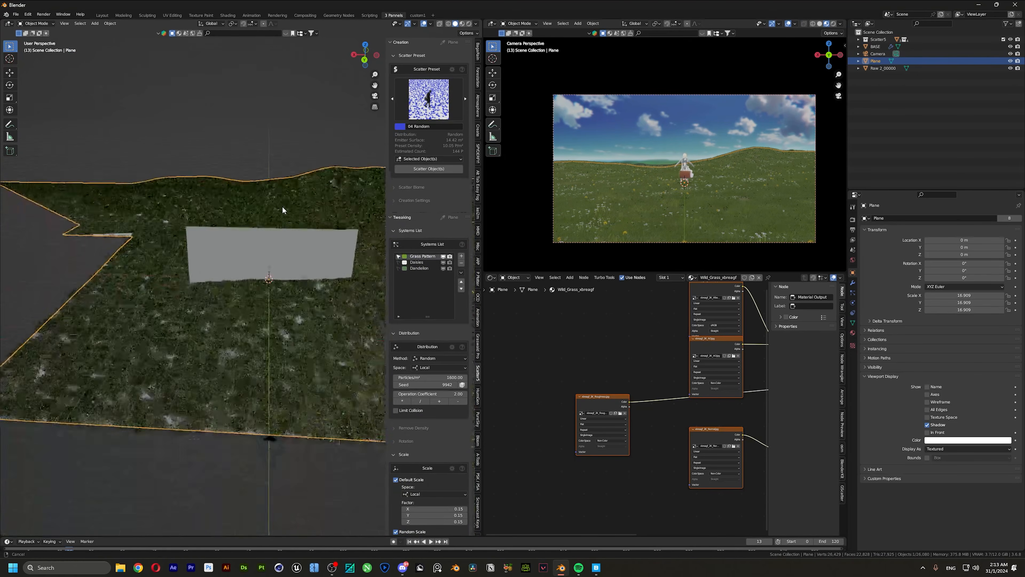
pyautogui.moveTo(242, 236); pyautogui.dragTo(325, 224, button='middle')
# Turn off the background image in the camera's settings.
pyautogui.click(878, 54)
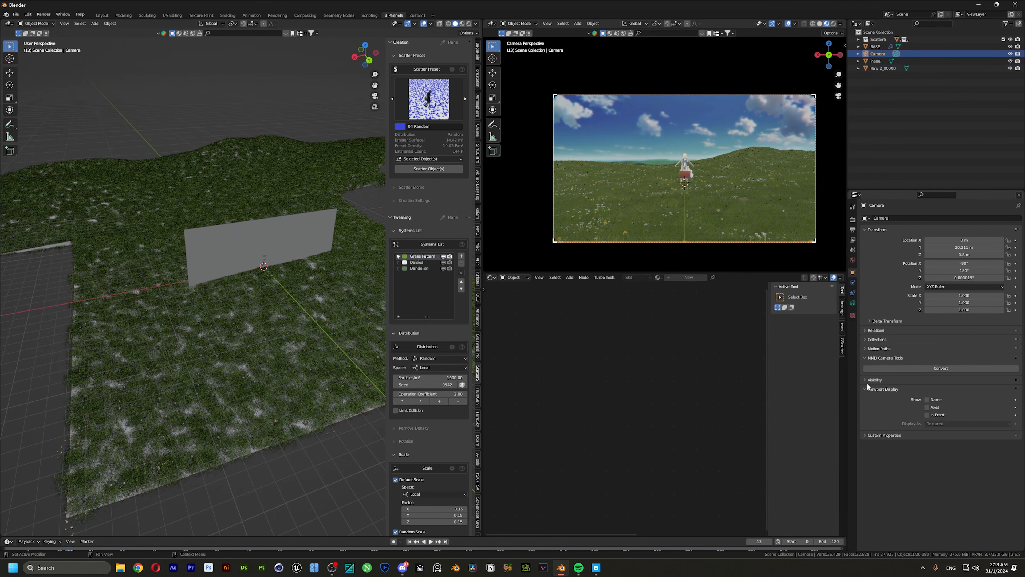
pyautogui.click(853, 303)
pyautogui.click(870, 334)
pyautogui.scroll(2, 682, 162)
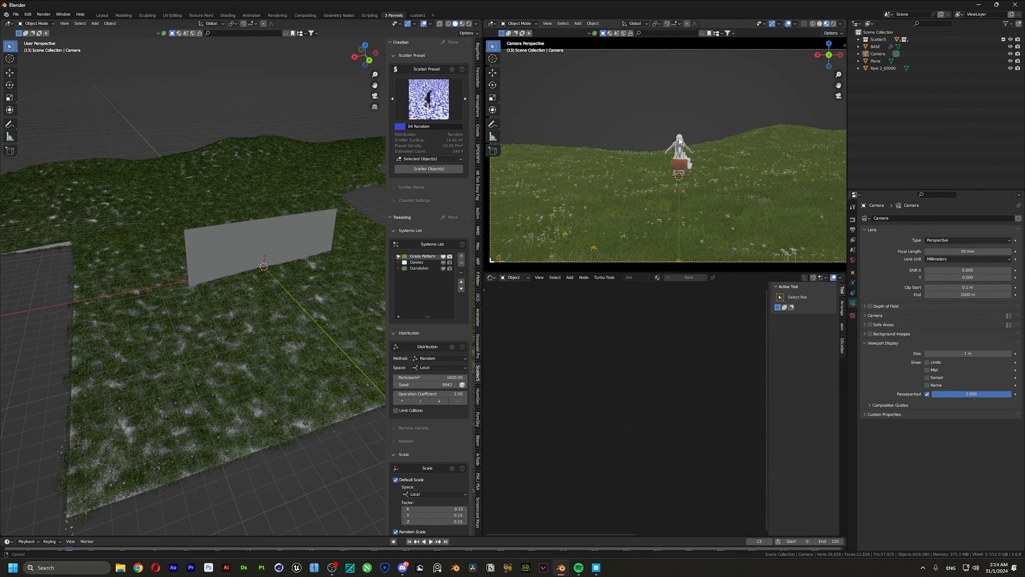
# Enable Wind Waves and Wind Turbulence for the Grass Pattern scatter system.
pyautogui.scroll(-4, 426, 304)
pyautogui.scroll(-10, 425, 304)
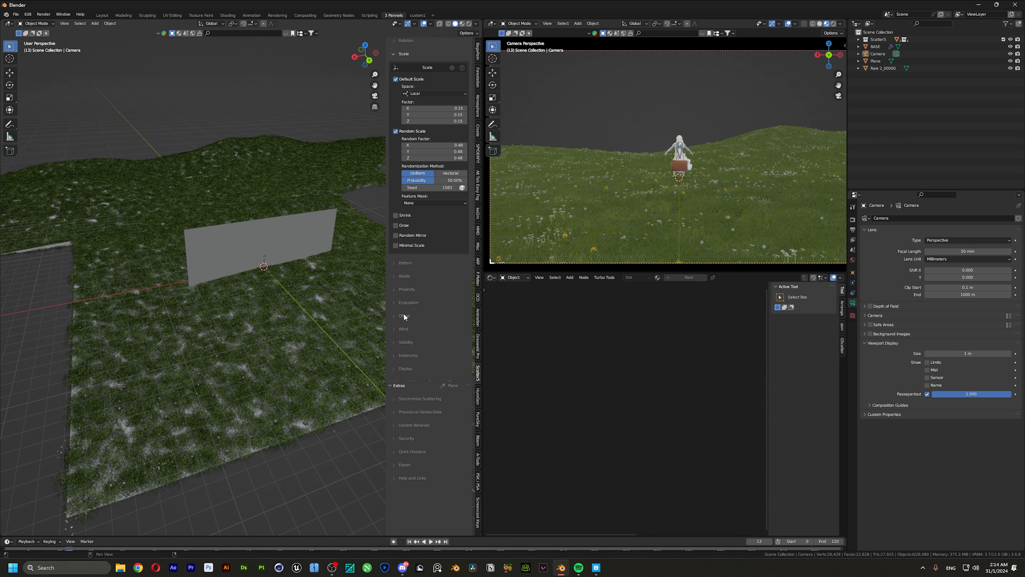
pyautogui.click(395, 329)
pyautogui.click(396, 354)
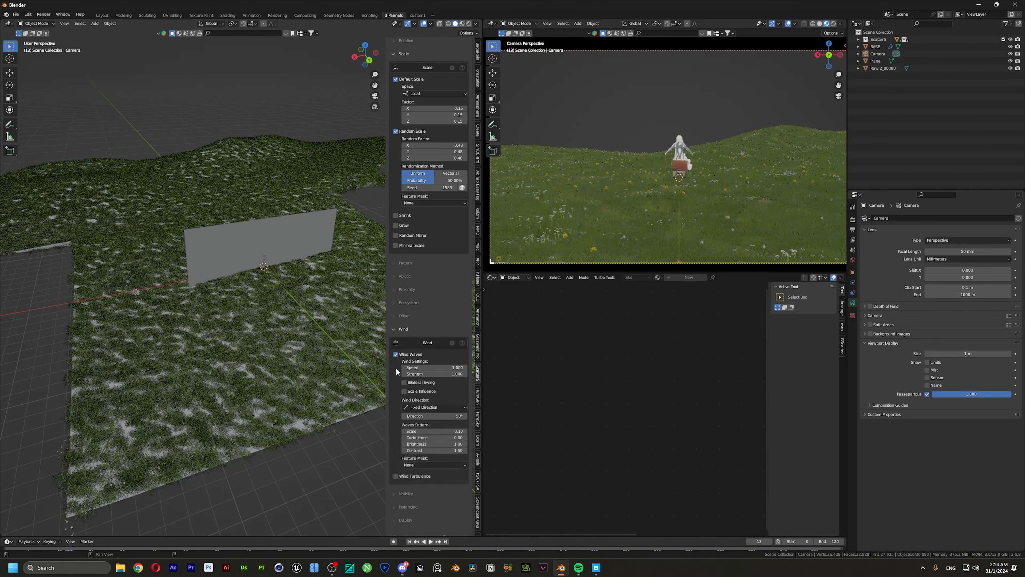
pyautogui.click(395, 476)
pyautogui.scroll(-6, 399, 415)
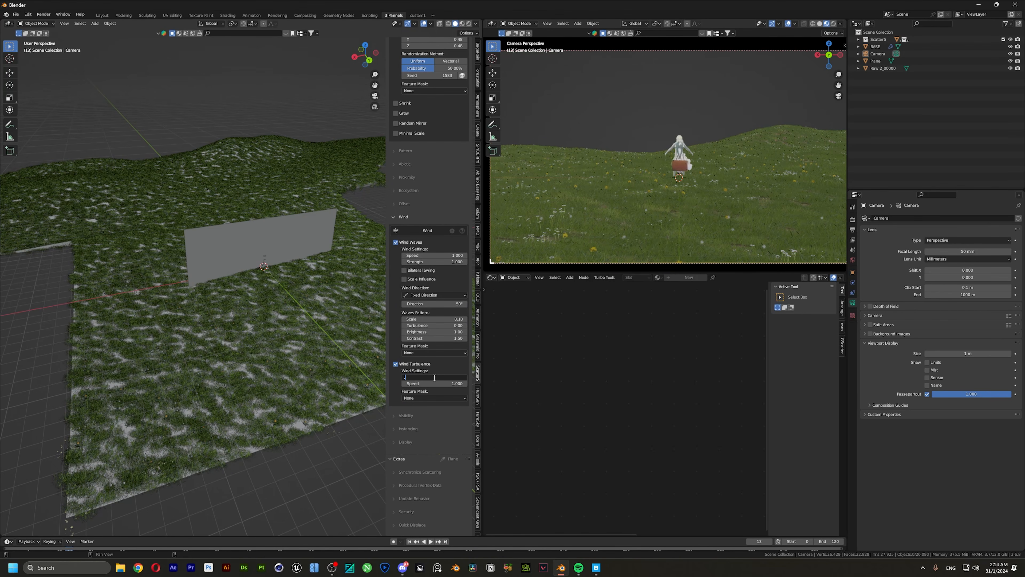
# Set the grass system's Wind Turbulence strength to 0.1 and speed to 0.5.
pyautogui.click(434, 378)
pyautogui.write('.1')
pyautogui.press('Return')
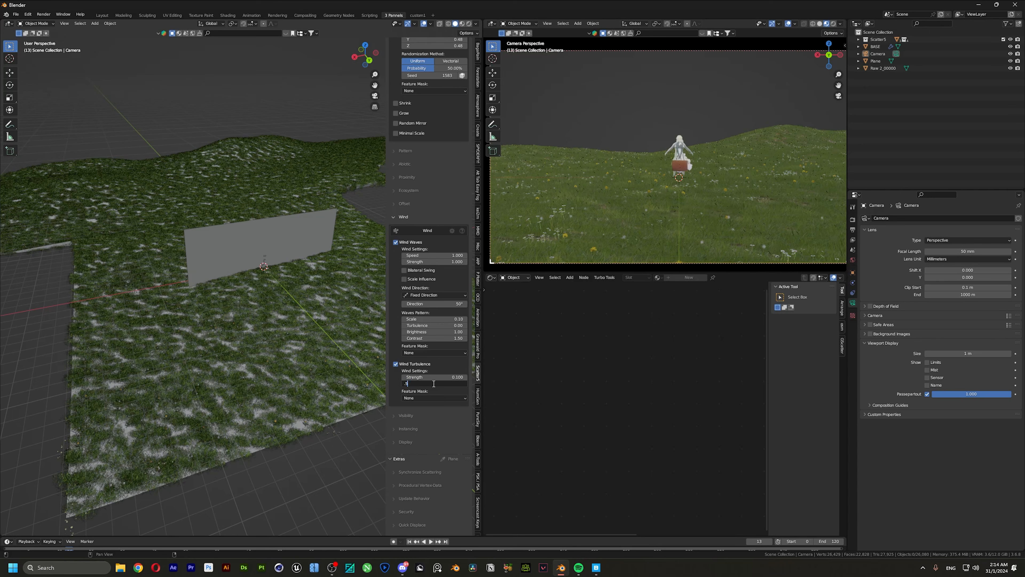
pyautogui.click(434, 383)
pyautogui.write('.5')
pyautogui.press('Return')
# Play the animation and examine the grass movement in the camera view, including a closer look around the girl.
pyautogui.press('space')
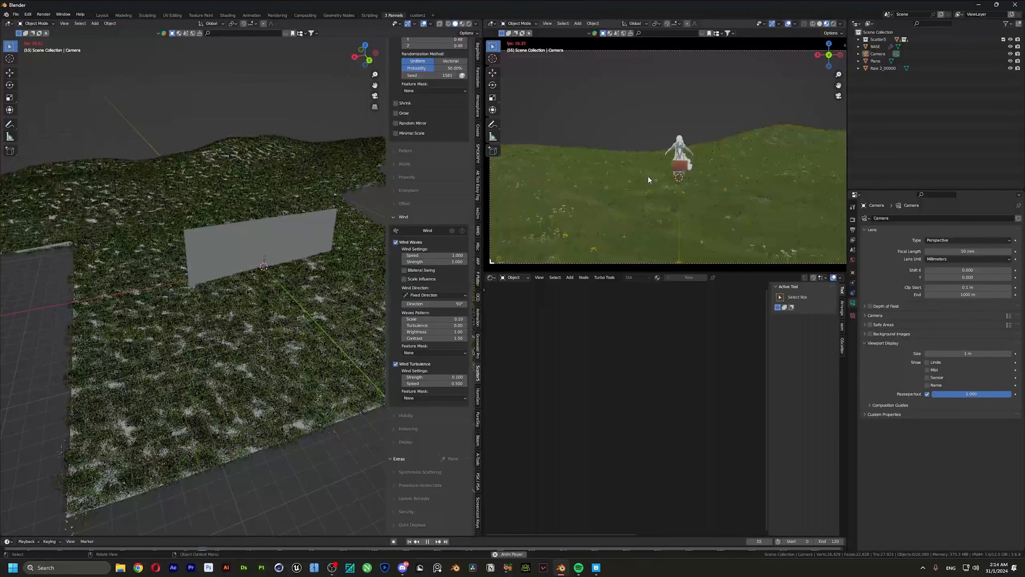
pyautogui.press('space')
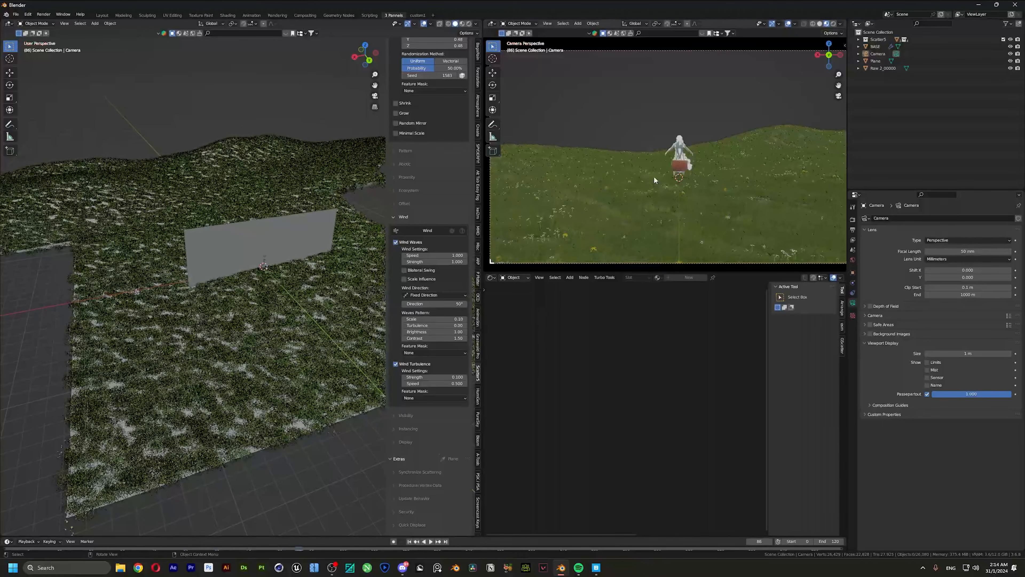
pyautogui.scroll(5, 653, 176)
pyautogui.press('space')
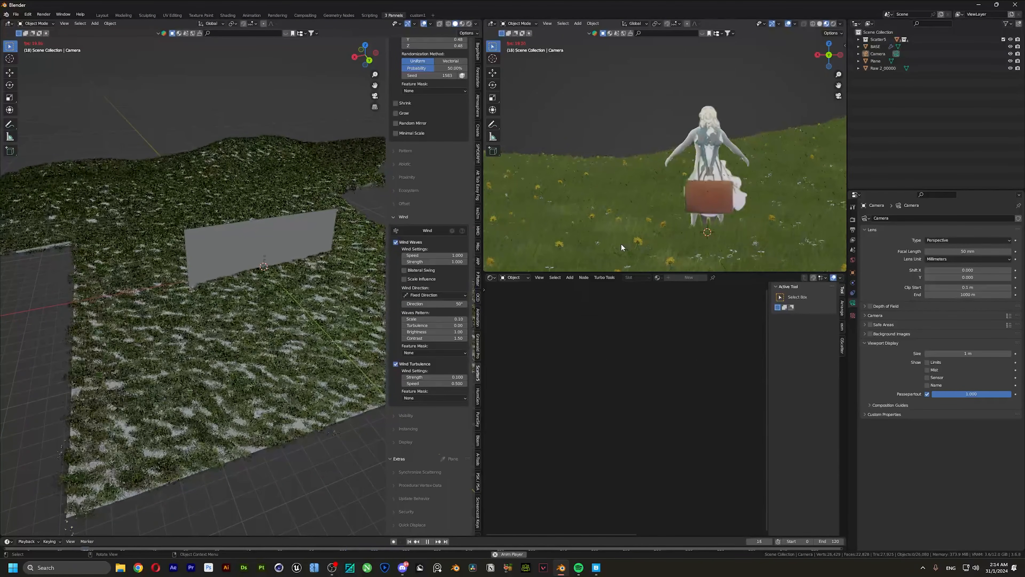
pyautogui.press('space')
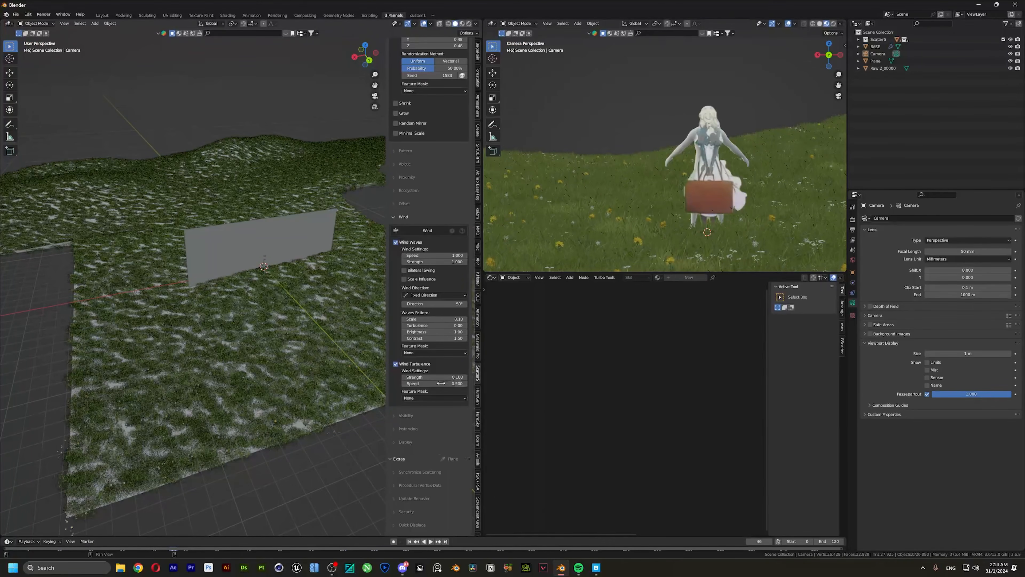
# Set the grass's Wind Turbulence speed to 0.3, Wind Waves speed to 0.6 and strength to 0.5, and play back the result.
pyautogui.press('Return')
pyautogui.click(443, 254)
pyautogui.write('.6')
pyautogui.press('Tab')
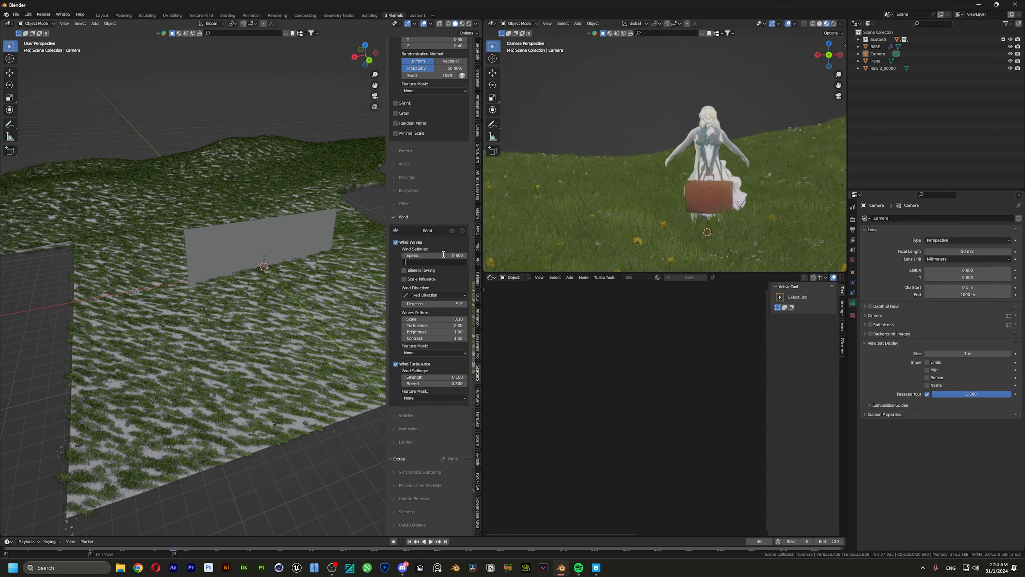
pyautogui.write('.5')
pyautogui.press('Return')
pyautogui.press('space')
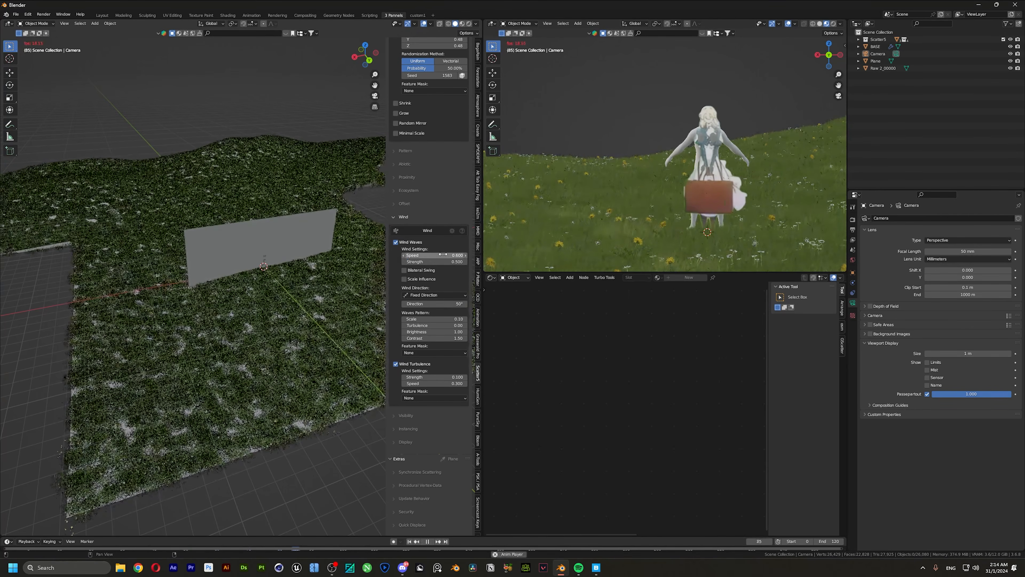
pyautogui.press('space')
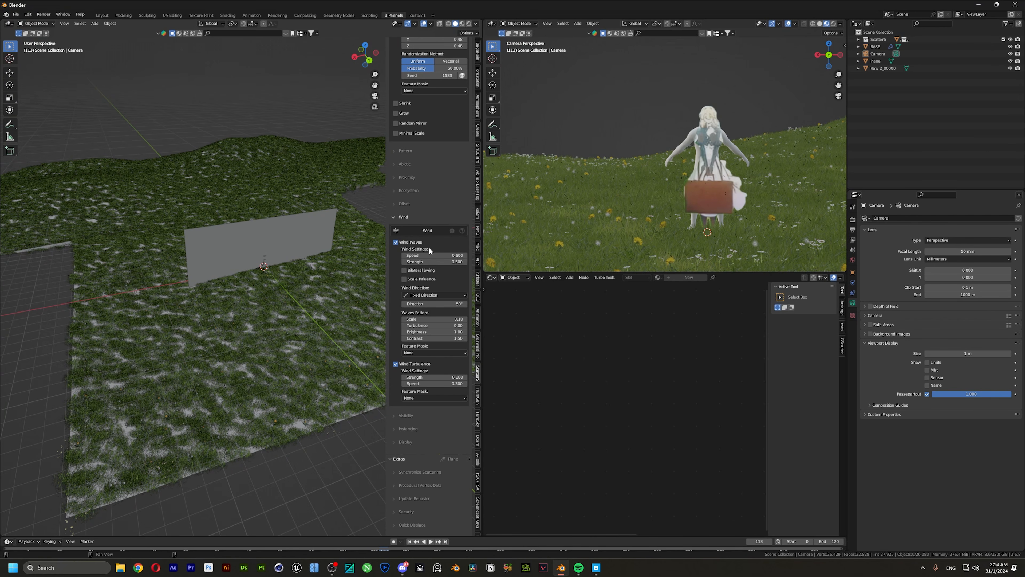
# Give the daisy and dandelion systems Wind Waves speed 0.6 and strength 0.5, and Wind Turbulence strength 0.1 and speed 0.3.
pyautogui.scroll(12, 414, 128)
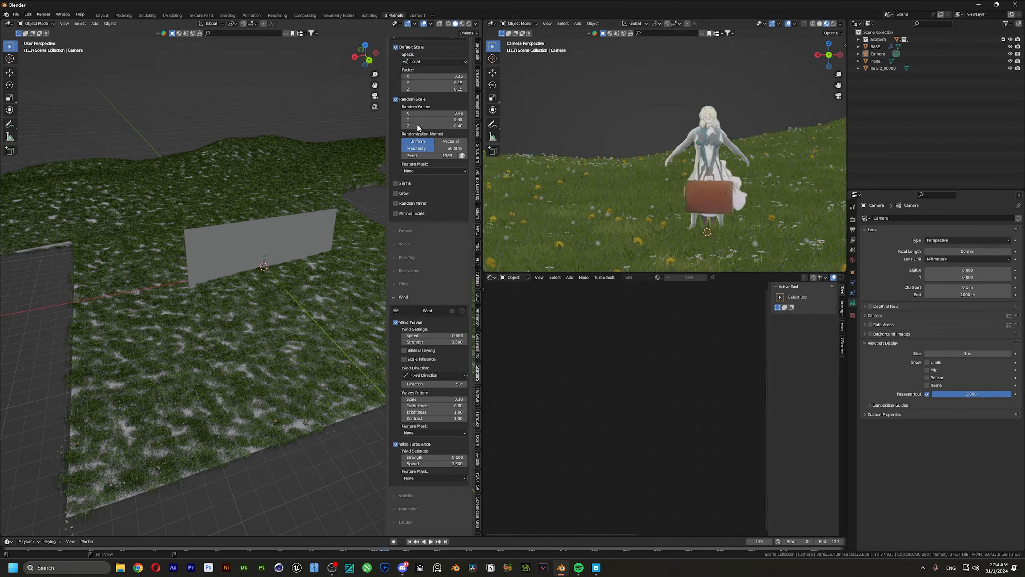
pyautogui.scroll(-6, 415, 139)
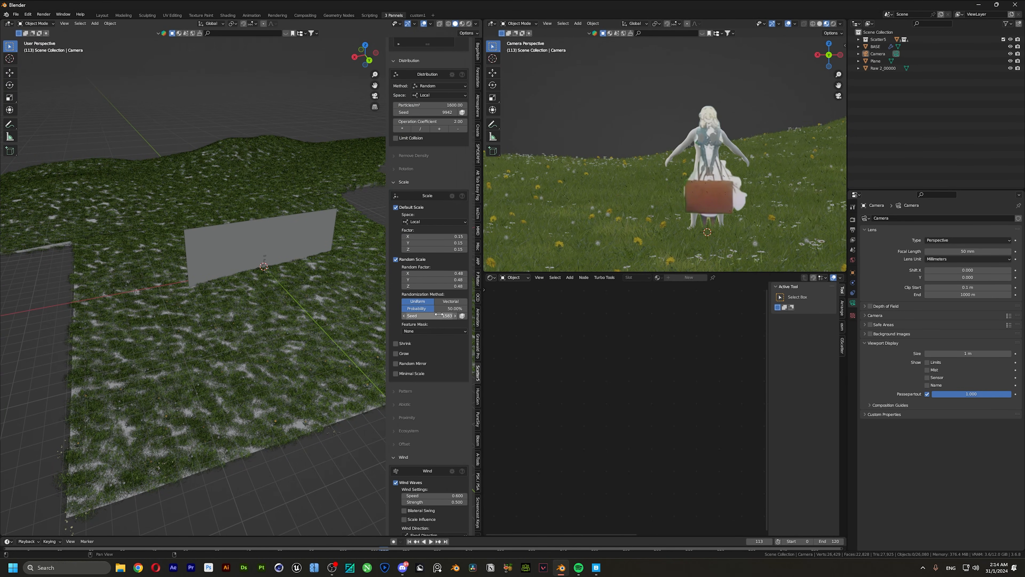
pyautogui.click(427, 476)
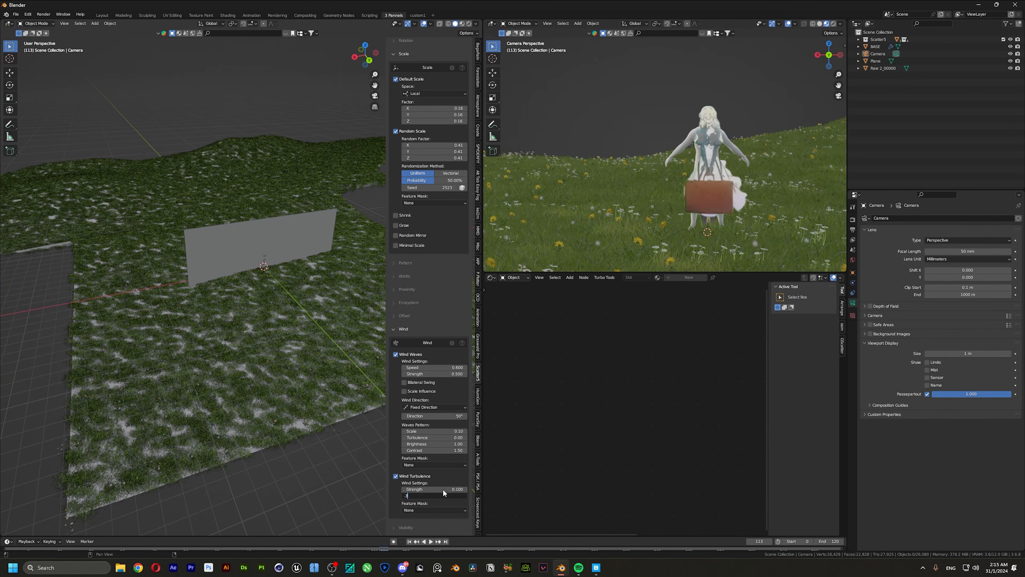
pyautogui.scroll(4, 442, 489)
pyautogui.scroll(-3, 436, 496)
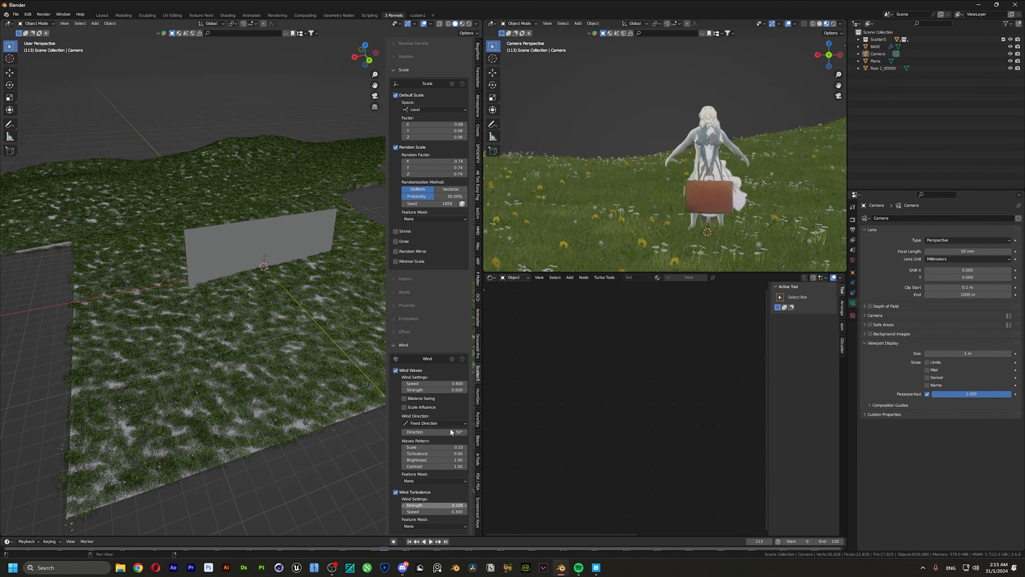
pyautogui.scroll(10, 428, 404)
pyautogui.scroll(-10, 419, 258)
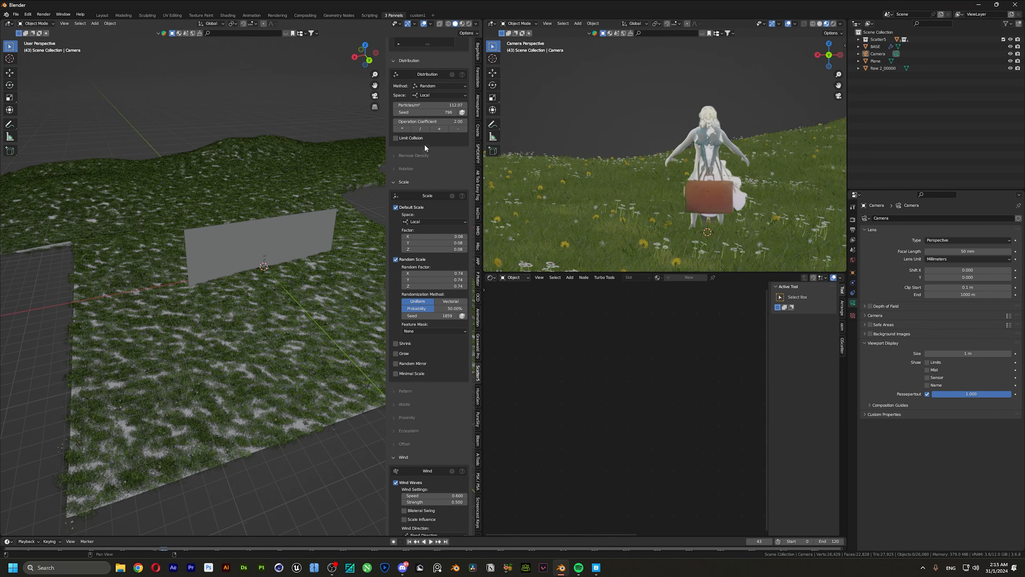
# Delete the BASE human figure standing behind the girl cut-out.
pyautogui.click(691, 143)
pyautogui.click(691, 143)
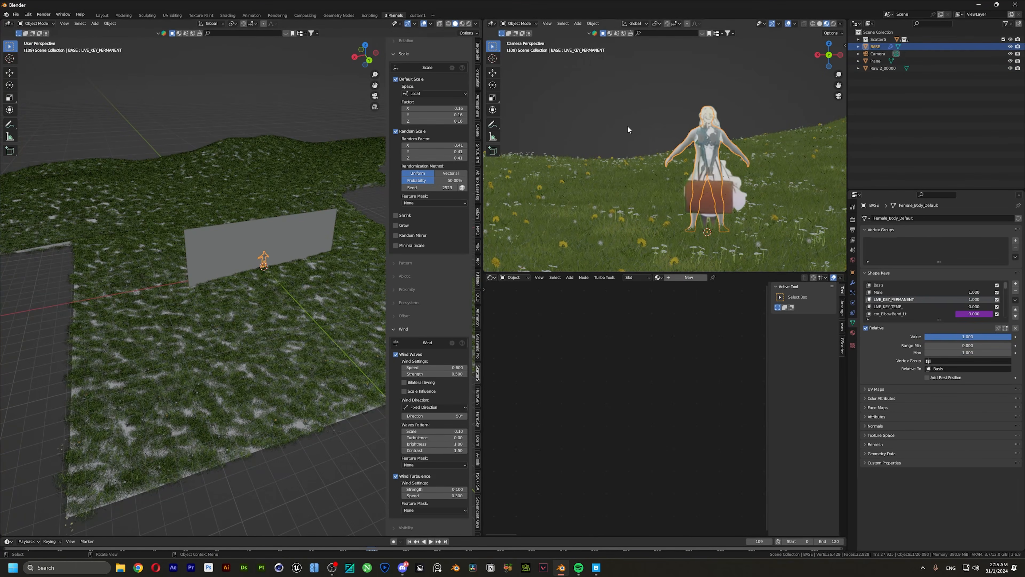
pyautogui.press('Delete')
pyautogui.scroll(-4, 700, 147)
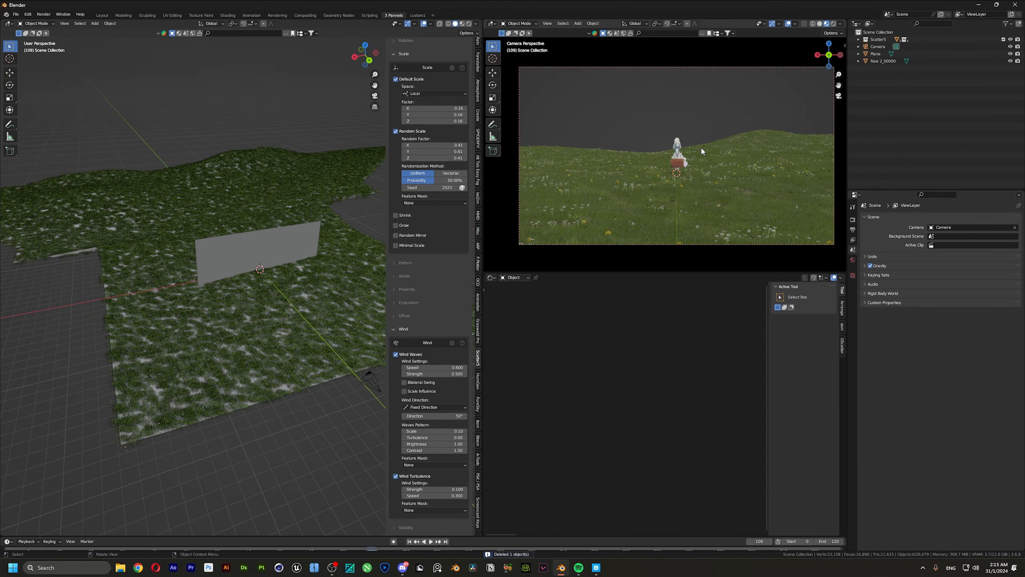
# Lower a vertex on the ground plane's right hill by about 1.03 m along Z in Edit Mode, using proportional editing.
pyautogui.moveTo(304, 154); pyautogui.dragTo(319, 183, button='middle')
pyautogui.click(319, 183)
pyautogui.press('Tab')
pyautogui.scroll(5, 318, 184)
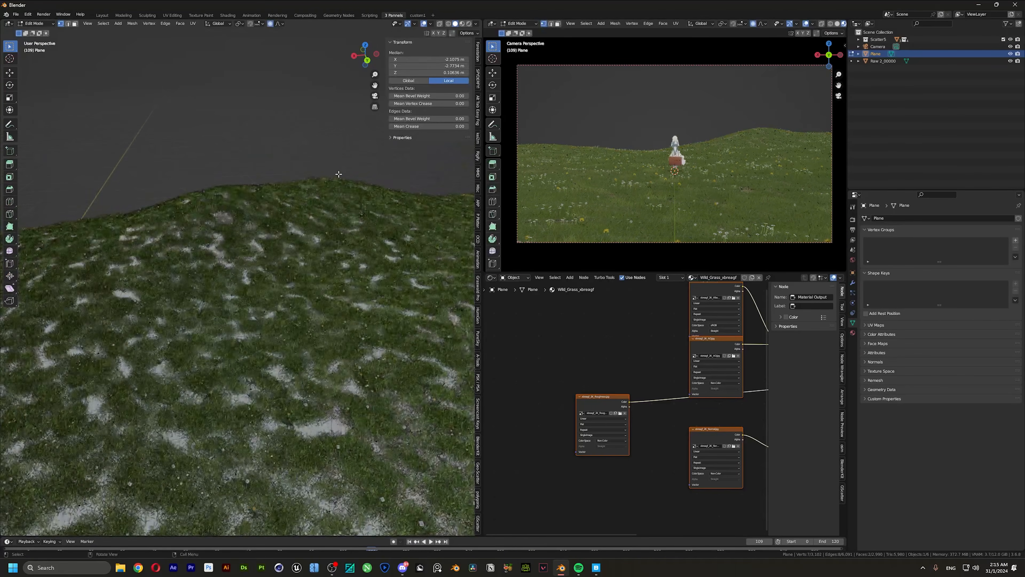
pyautogui.press('g')
pyautogui.press('z')
pyautogui.press('Return')
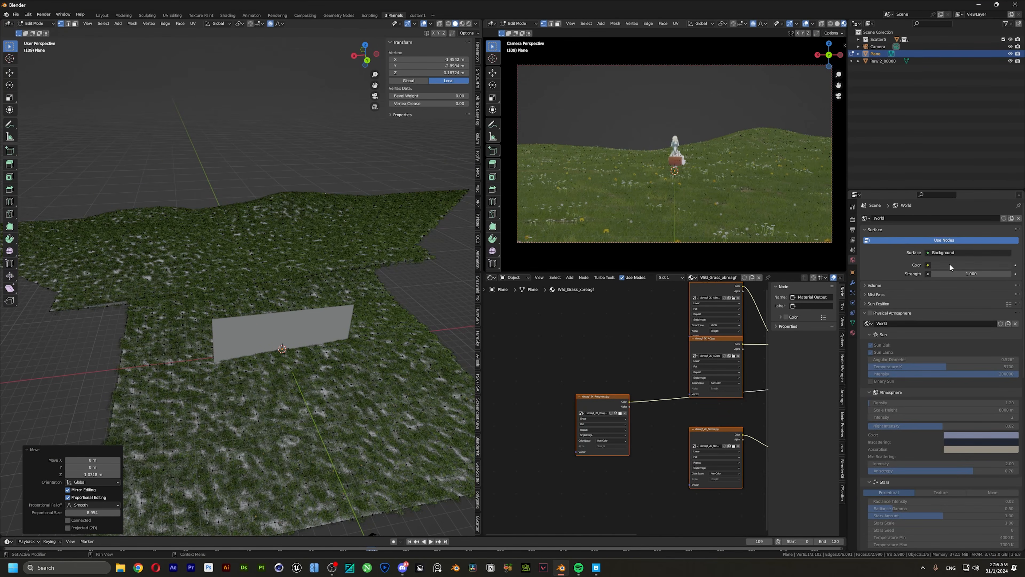
# Set the World background colour to black with a value of 0.
pyautogui.click(950, 266)
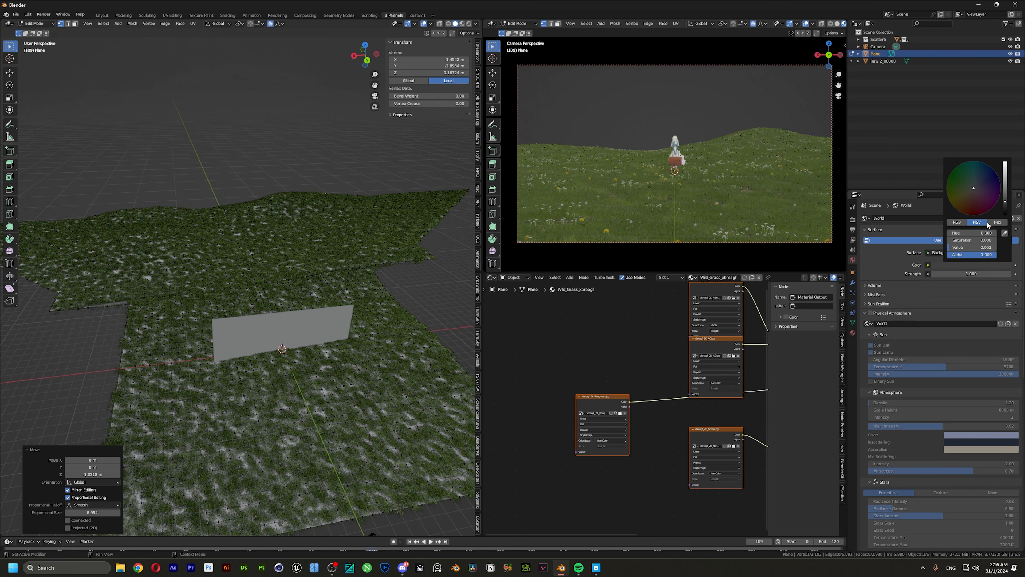
pyautogui.moveTo(1005, 203); pyautogui.dragTo(1005, 214)
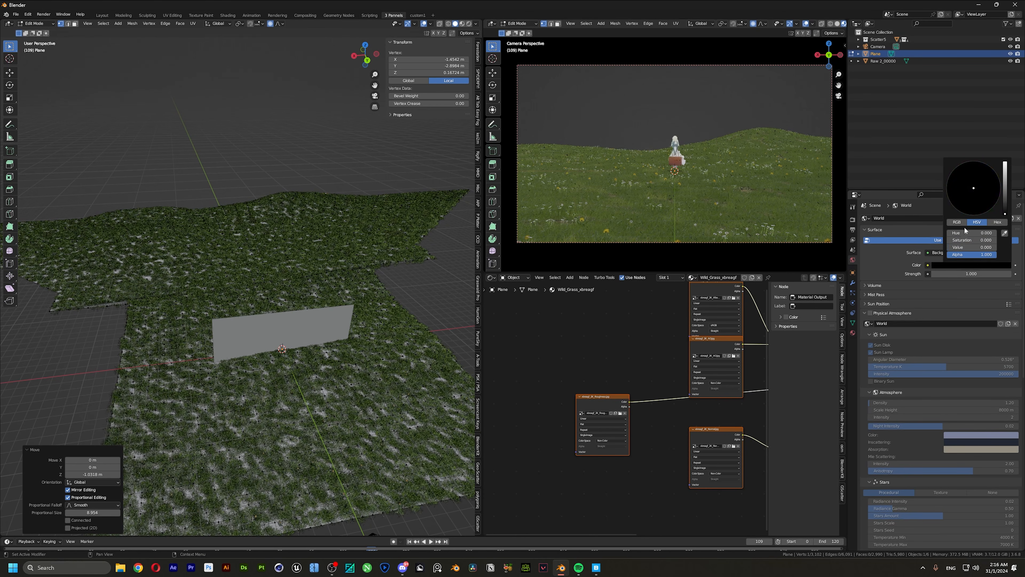
pyautogui.scroll(-2, 830, 27)
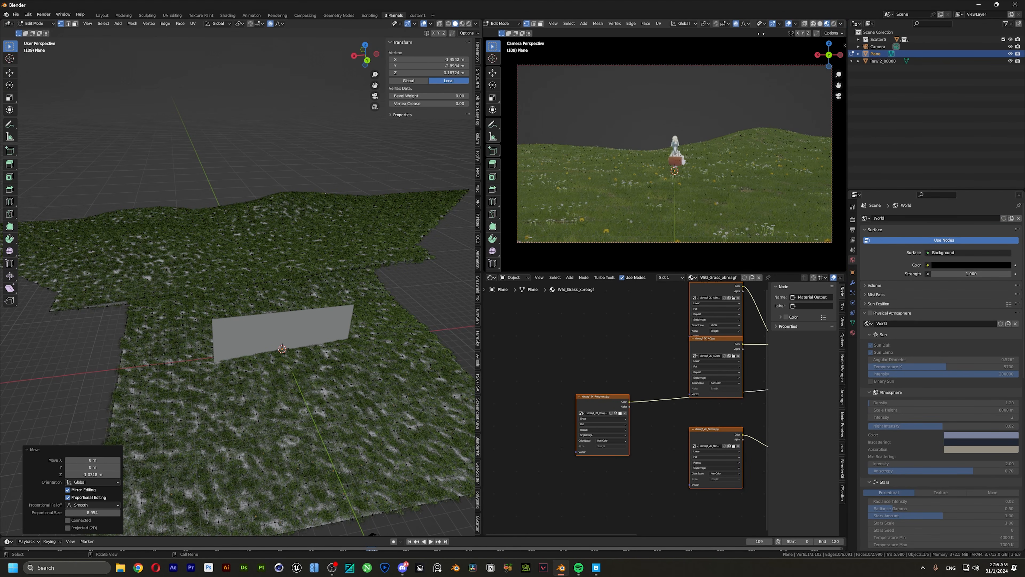
# Enable the Physical Atmosphere and set its sun rotation to 0° horizontal and -85° vertical.
pyautogui.click(835, 24)
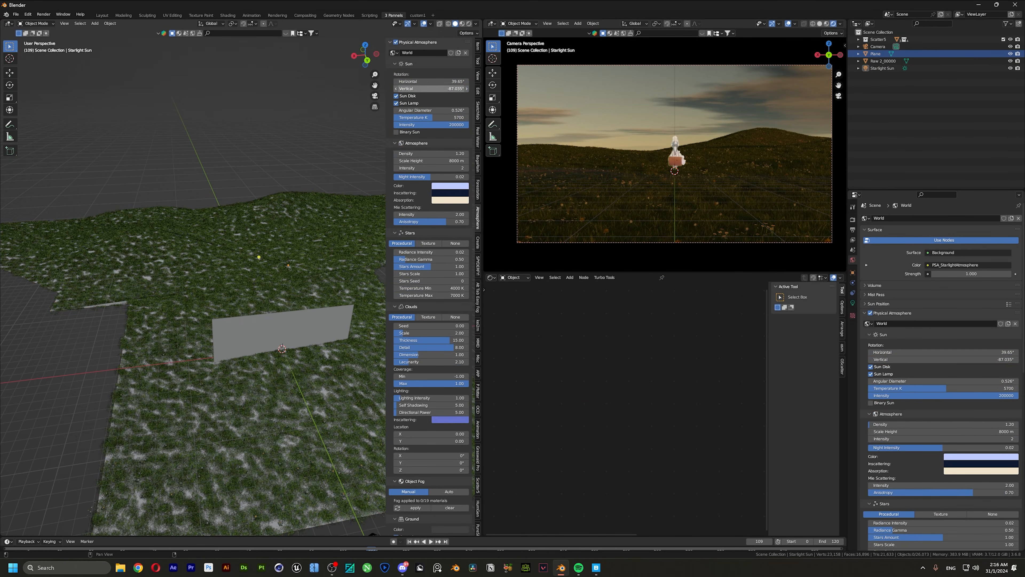
pyautogui.moveTo(428, 88)
pyautogui.mouseDown()
pyautogui.moveTo(418, 81)
pyautogui.moveTo(437, 79)
pyautogui.mouseUp()
pyautogui.write('0')
pyautogui.press('Return')
pyautogui.scroll(6, 674, 160)
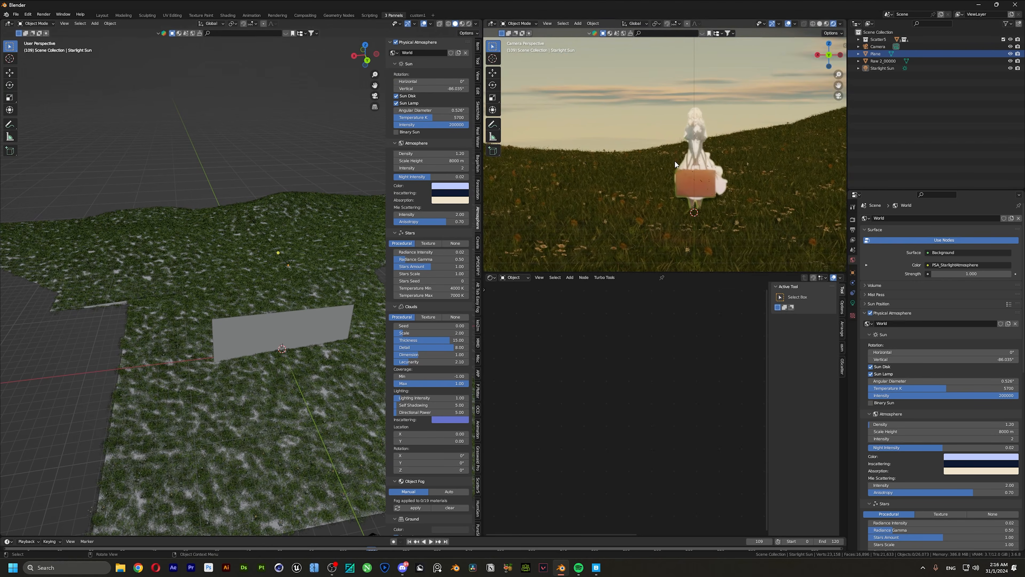
pyautogui.click(437, 89)
pyautogui.write('-8')
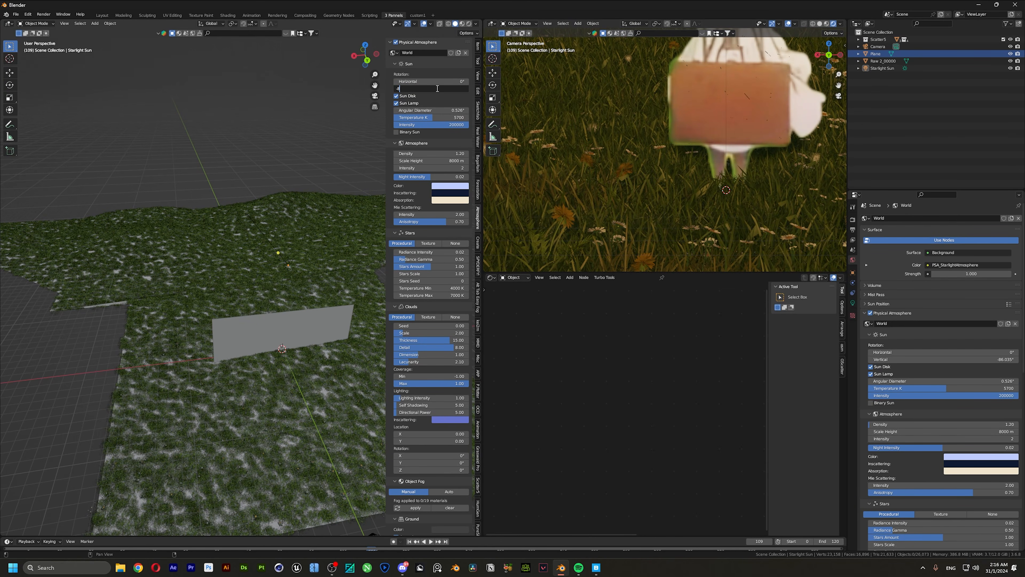
pyautogui.write('5')
pyautogui.press('Return')
pyautogui.scroll(-6, 657, 151)
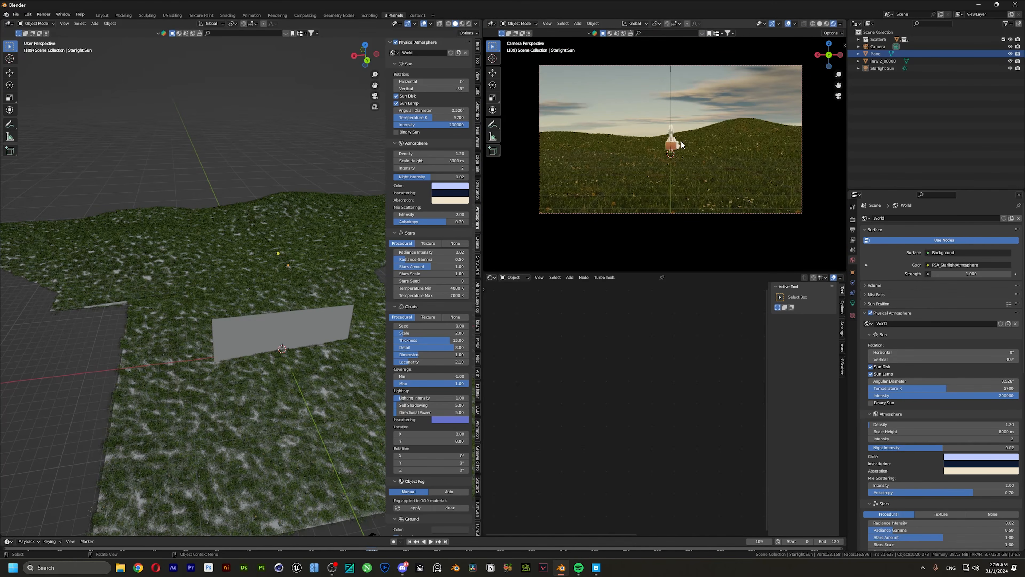
# Set the girl cut-out material's Subsurface to 0.010 and its Subsurface Color to black.
pyautogui.scroll(6, 681, 144)
pyautogui.click(666, 174)
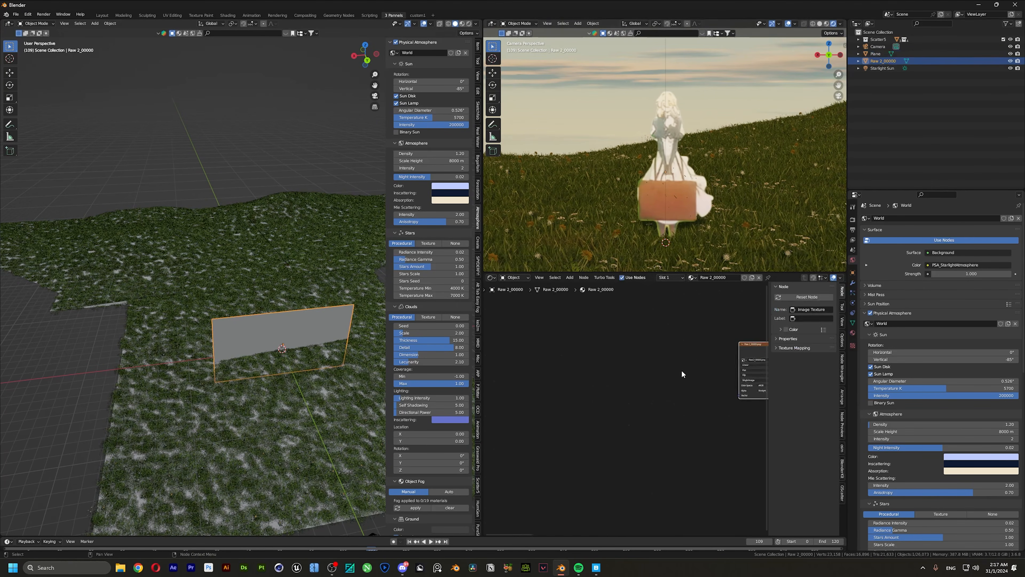
pyautogui.scroll(10, 615, 375)
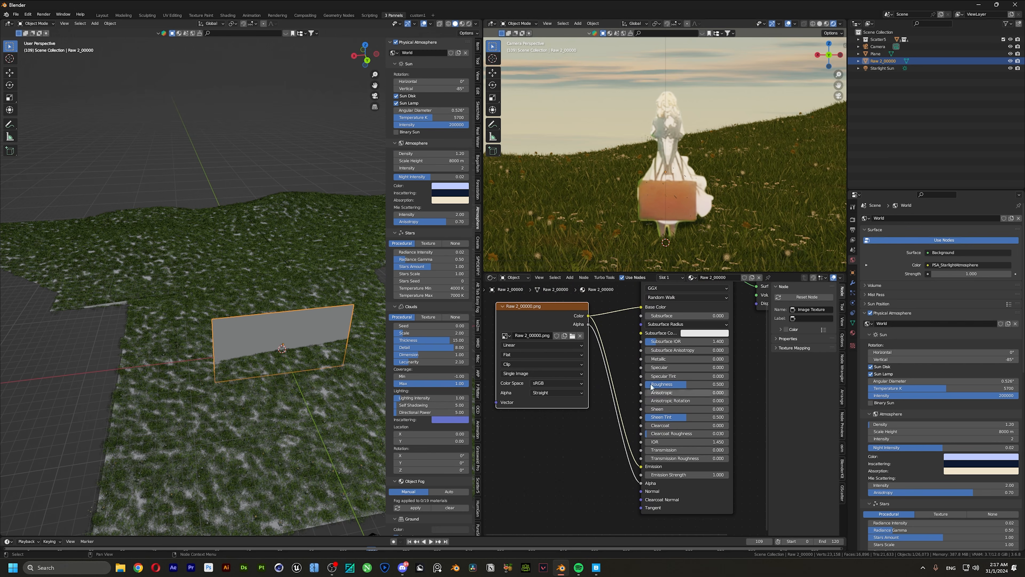
pyautogui.moveTo(686, 316)
pyautogui.mouseDown()
pyautogui.moveTo(711, 316)
pyautogui.moveTo(687, 315)
pyautogui.mouseUp()
pyautogui.click(697, 333)
pyautogui.moveTo(748, 236); pyautogui.dragTo(749, 278)
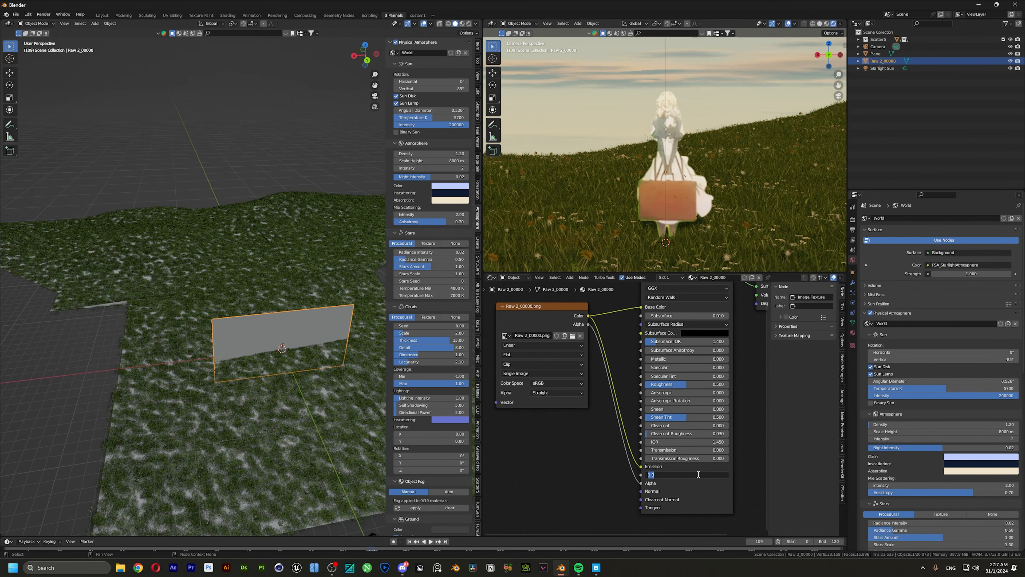
# Lower the Emission Strength of the girl cut-out's material to 0, trying 0.4 and 0.3 first.
pyautogui.write('0.4')
pyautogui.press('Return')
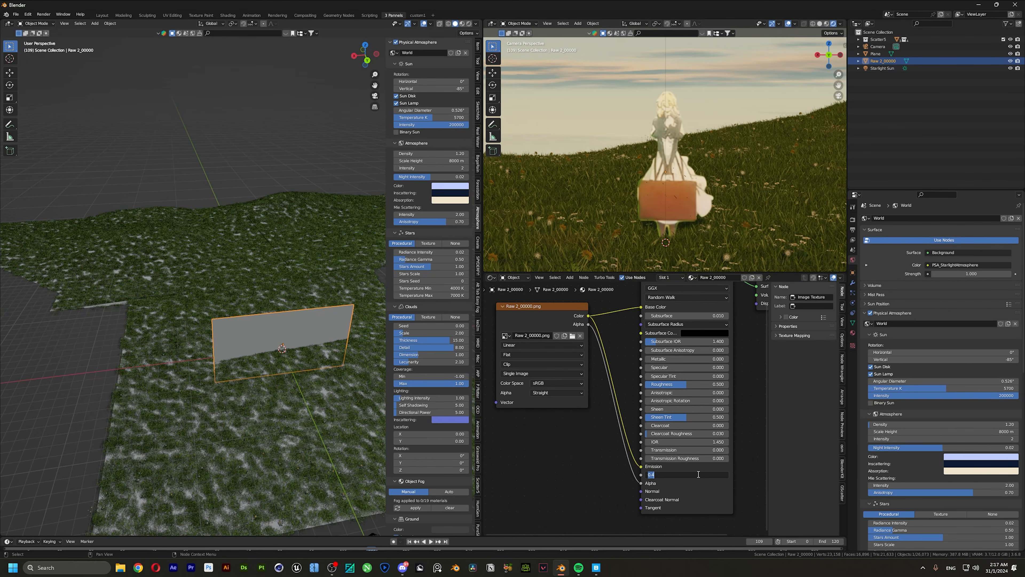
pyautogui.write('0.3')
pyautogui.press('Return')
pyautogui.scroll(-8, 670, 217)
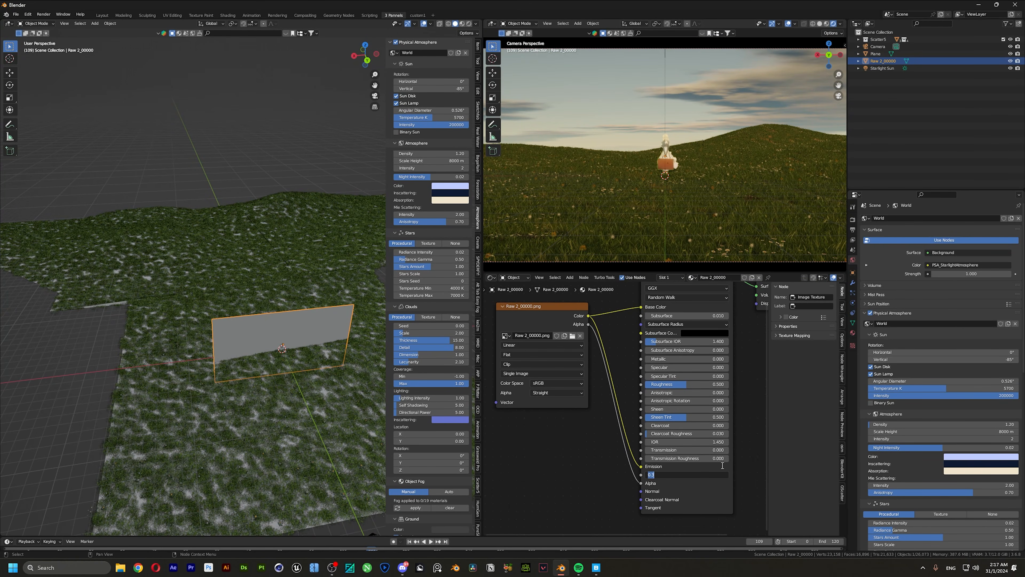
pyautogui.write('0')
pyautogui.press('Return')
pyautogui.scroll(5, 719, 160)
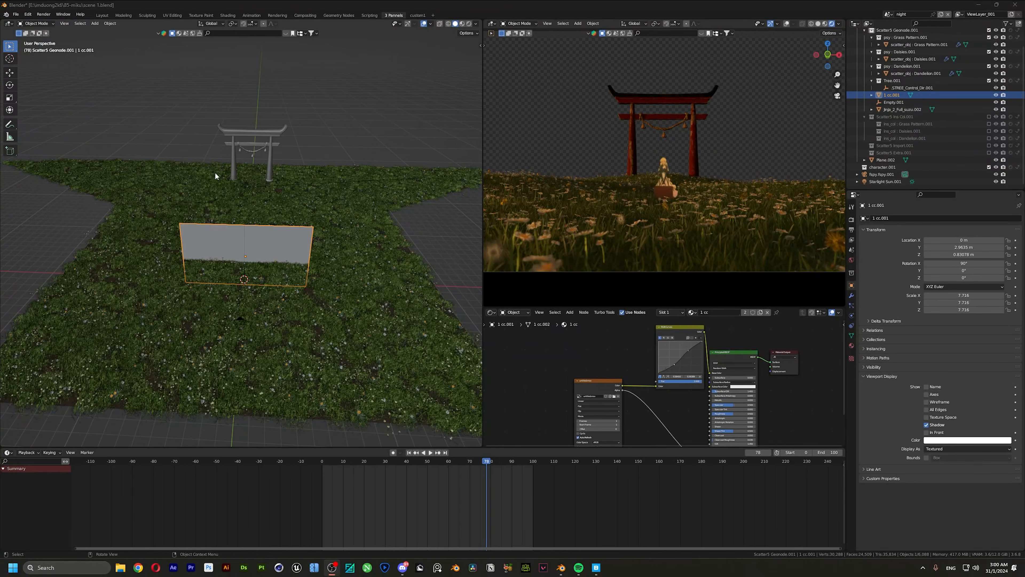
# Play the torii gate scene's animation and examine the camera's lens and depth of field settings and the atmosphere settings.
pyautogui.click(350, 97)
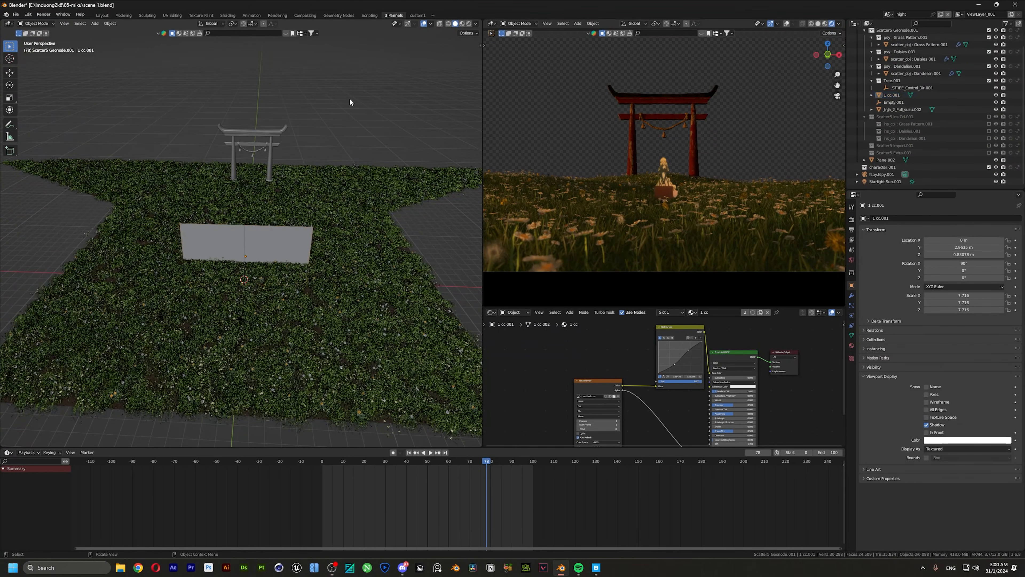
pyautogui.press('space')
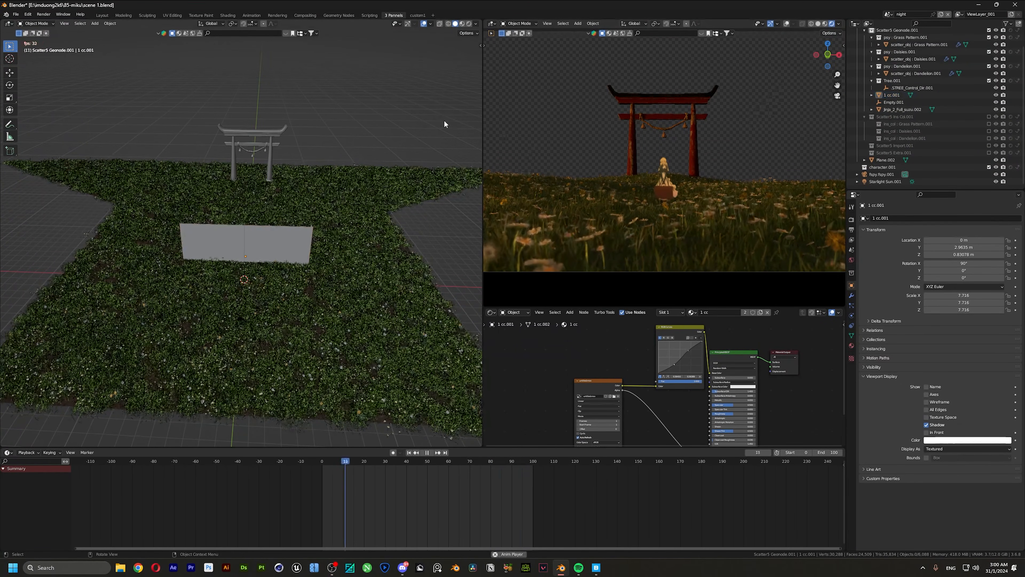
pyautogui.press('space')
pyautogui.click(890, 176)
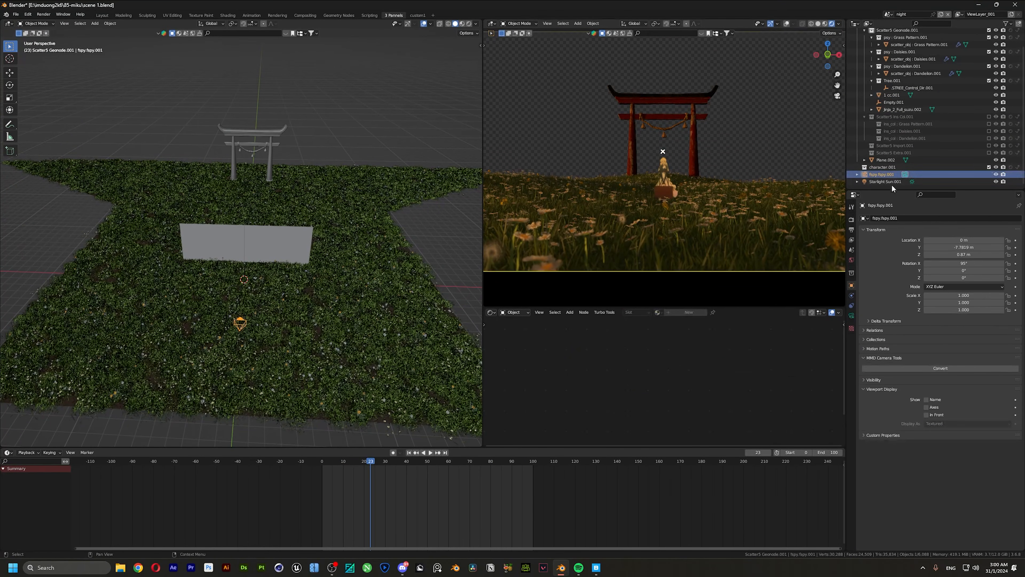
pyautogui.click(852, 316)
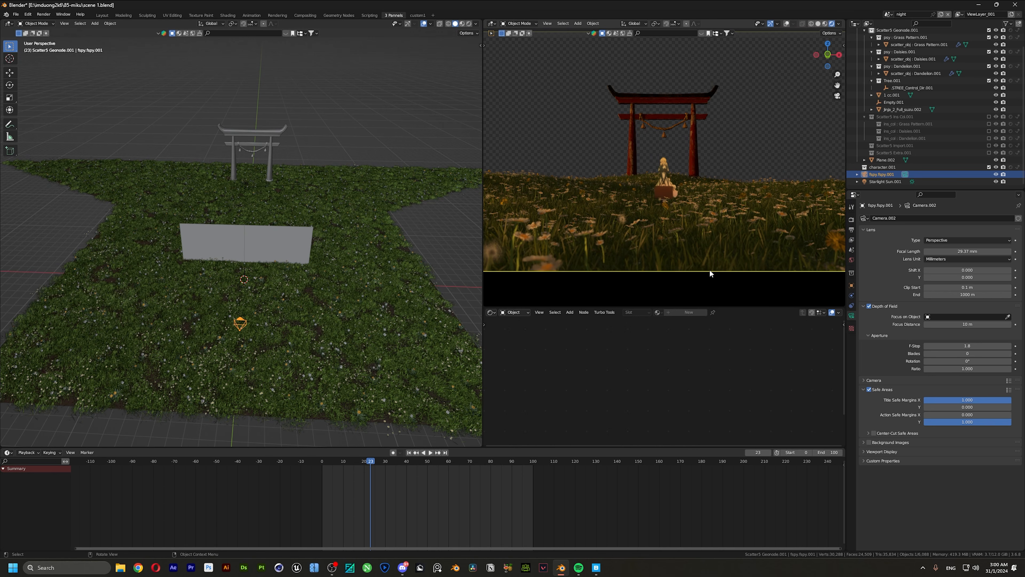
pyautogui.click(389, 81)
pyautogui.press('n')
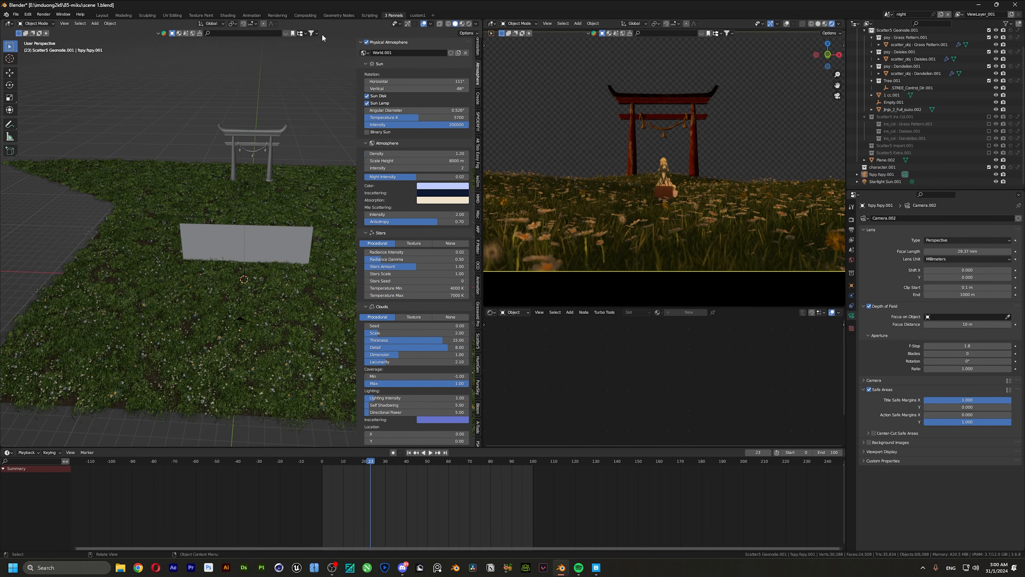
pyautogui.press('n')
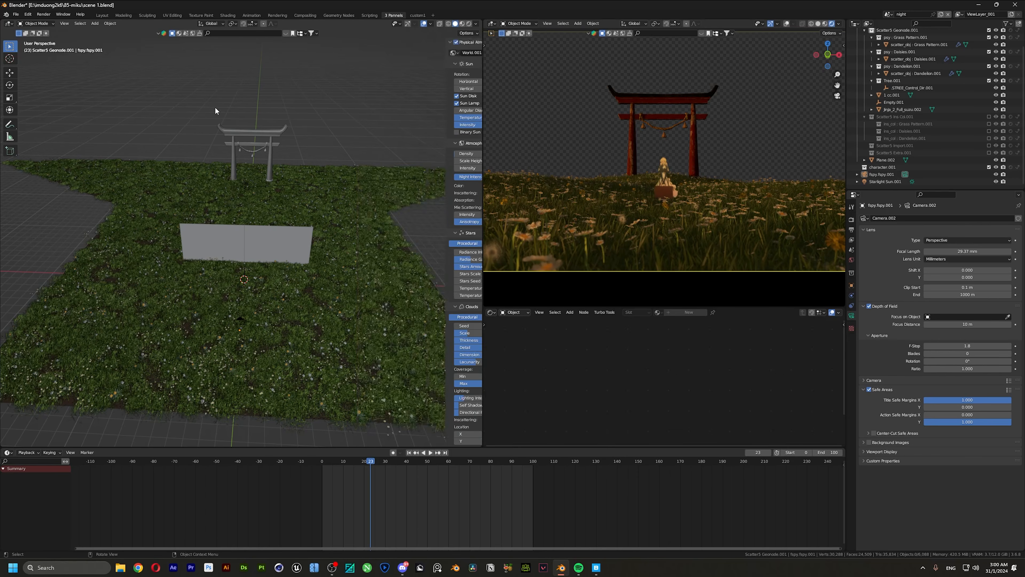
# Keyframe the camera's Y location at frame 0 and move that keyframe to frame 70.
pyautogui.click(318, 462)
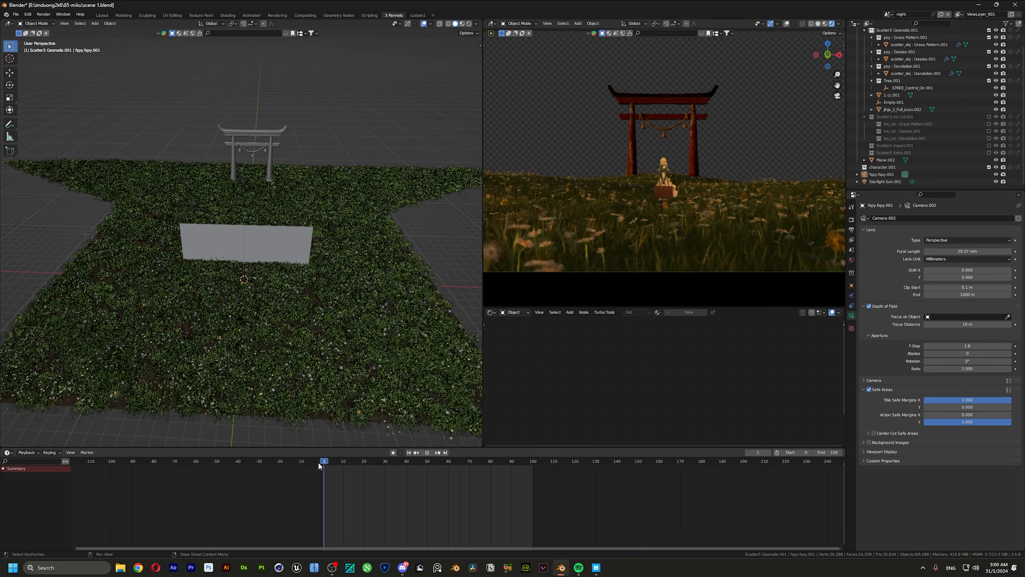
pyautogui.click(891, 174)
pyautogui.click(852, 285)
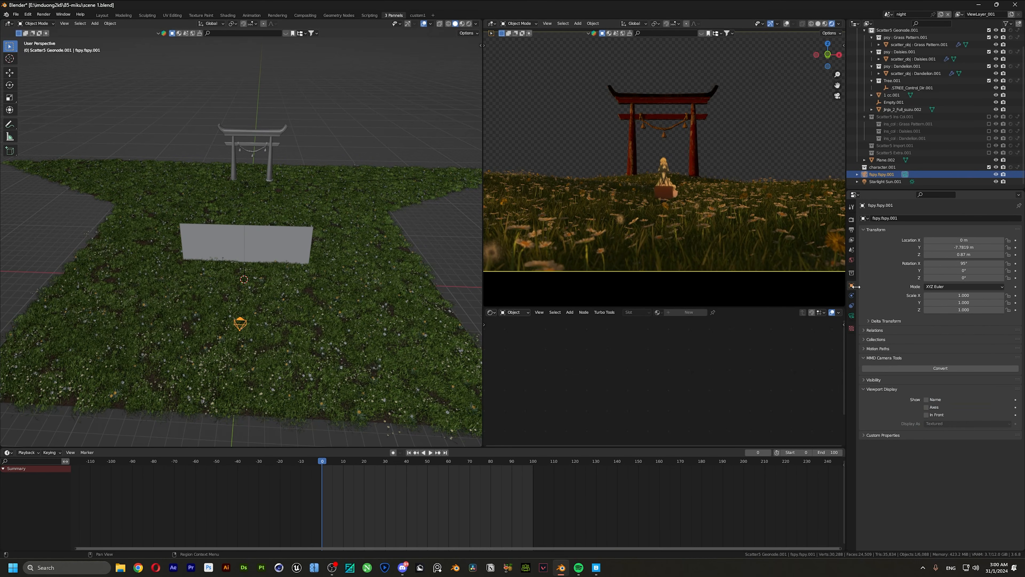
pyautogui.click(1016, 247)
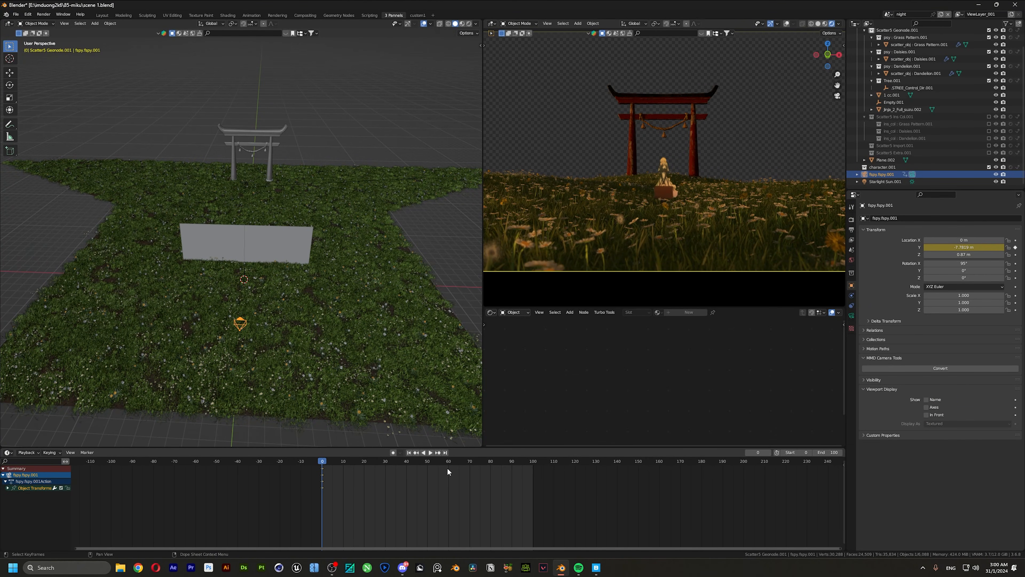
pyautogui.click(470, 464)
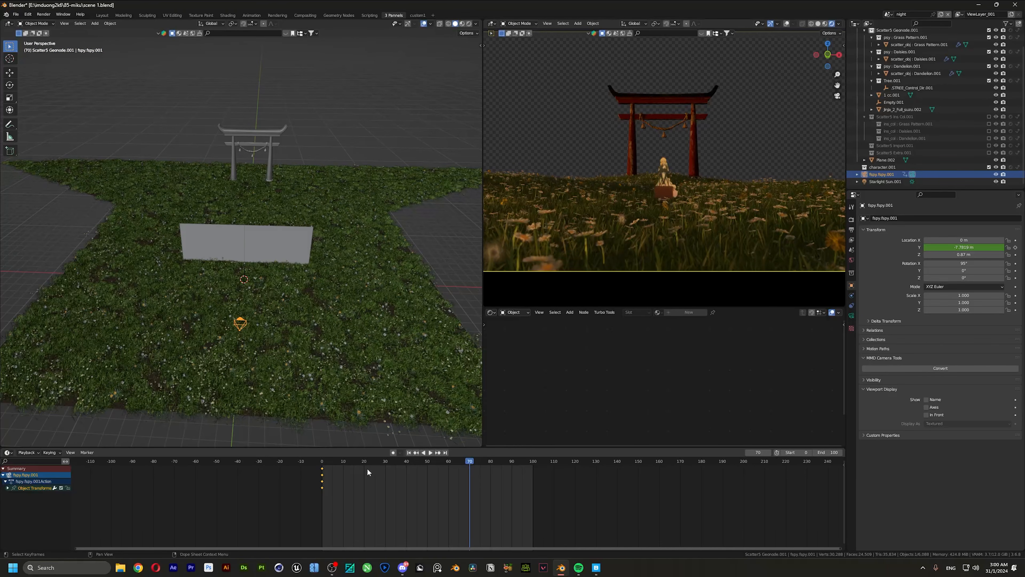
pyautogui.moveTo(323, 470); pyautogui.dragTo(378, 473)
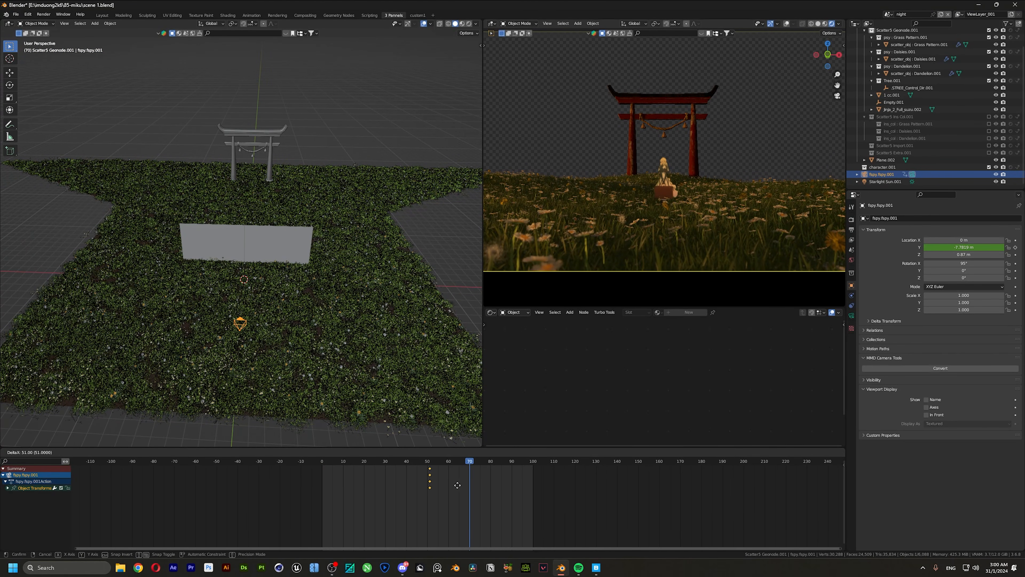
pyautogui.moveTo(516, 489); pyautogui.dragTo(470, 487)
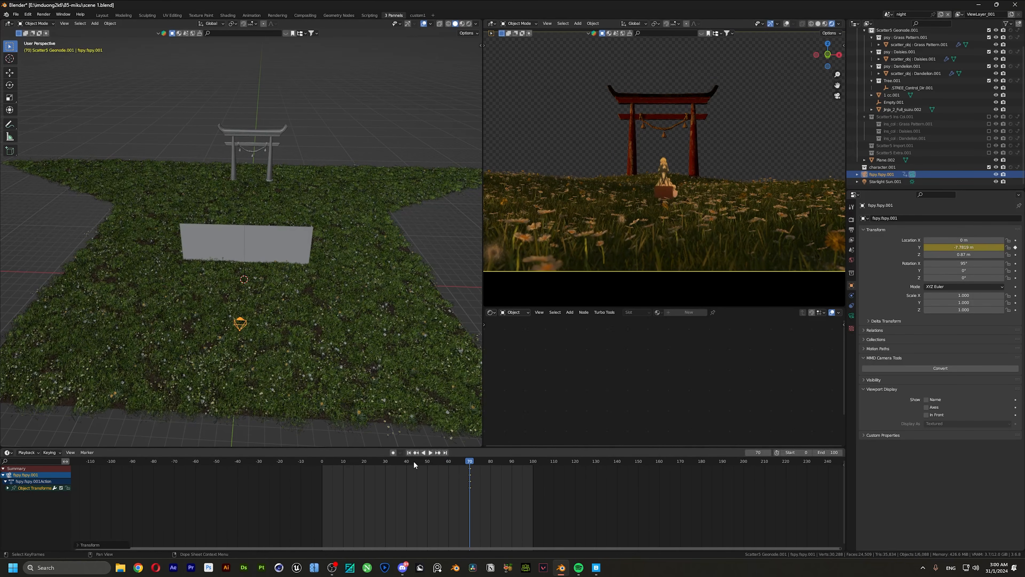
# Set the camera's Y location to about 1.65 m at frame 0 and keyframe it there.
pyautogui.click(323, 461)
pyautogui.press('space')
pyautogui.press('Escape')
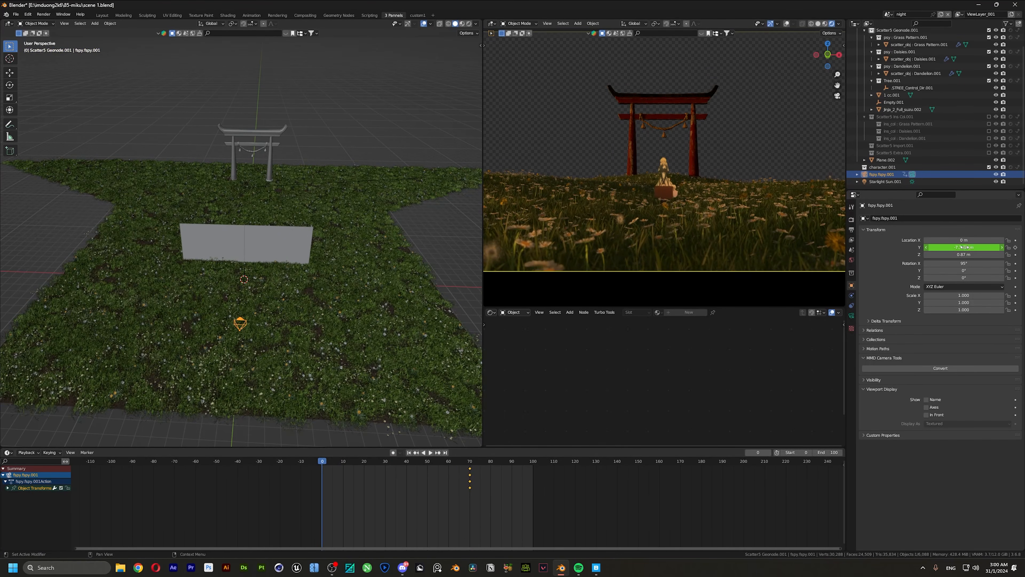
pyautogui.moveTo(964, 247); pyautogui.dragTo(1003, 247)
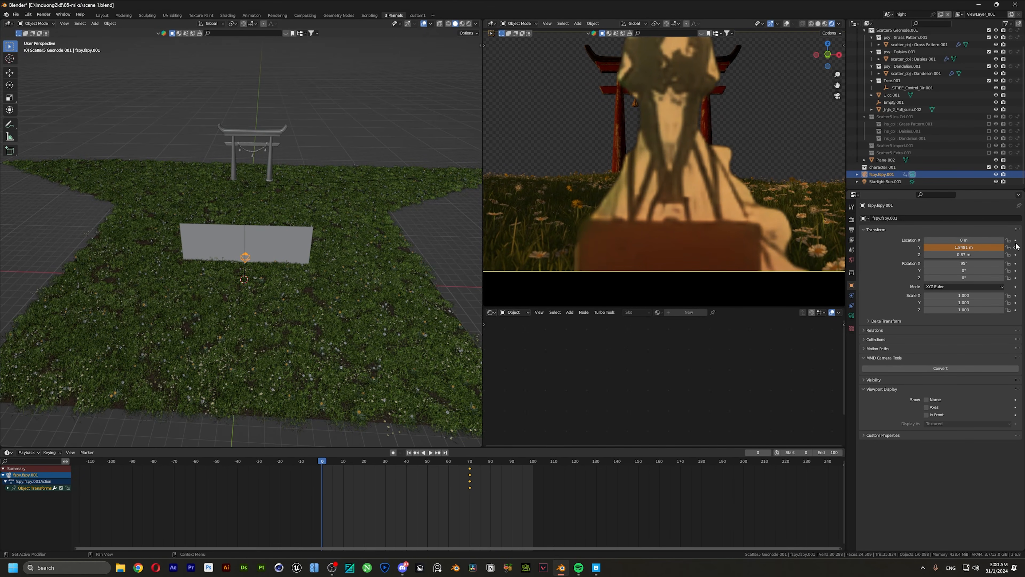
pyautogui.moveTo(970, 248); pyautogui.dragTo(987, 247)
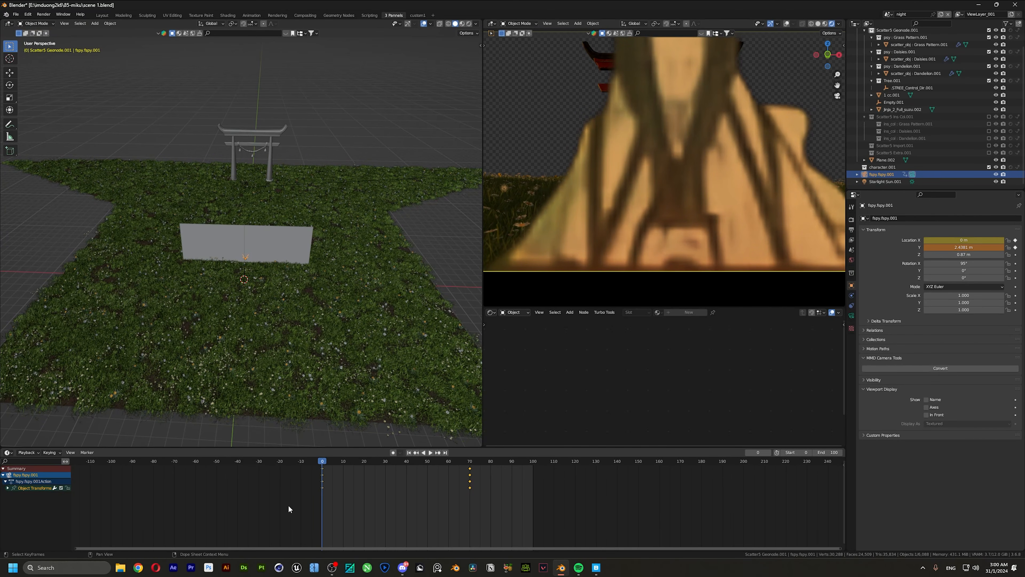
# Keyframe the camera's Z location at frame 70, and key Y at about 2.73 m and Z at 1.47 m on frame 0.
pyautogui.click(470, 461)
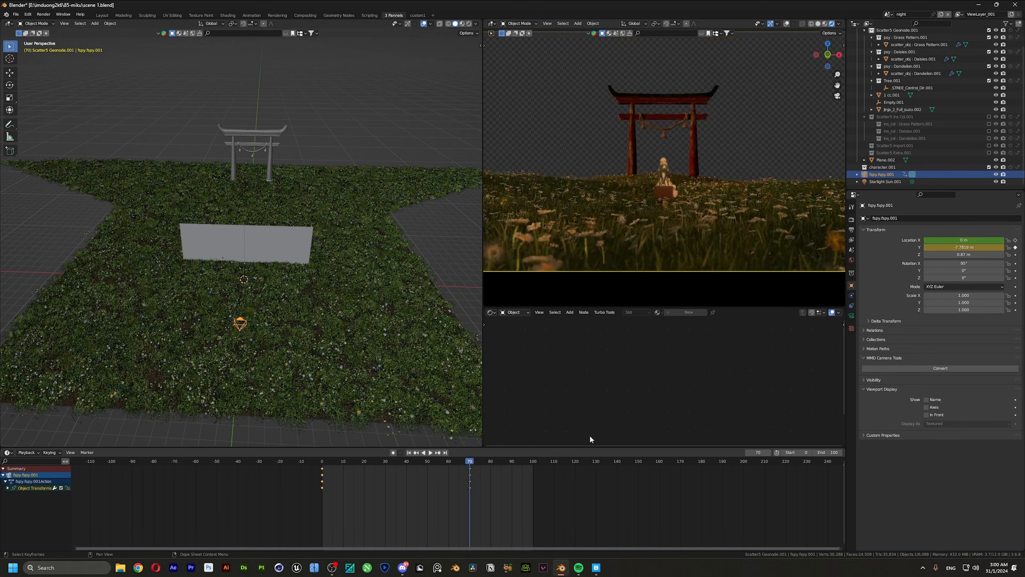
pyautogui.click(322, 462)
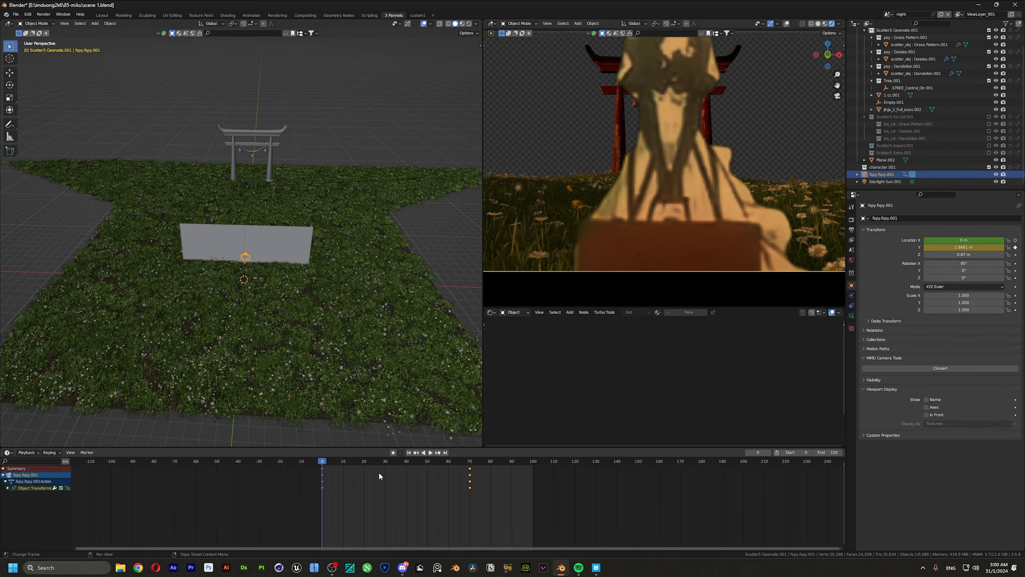
pyautogui.press('Up')
pyautogui.click(321, 462)
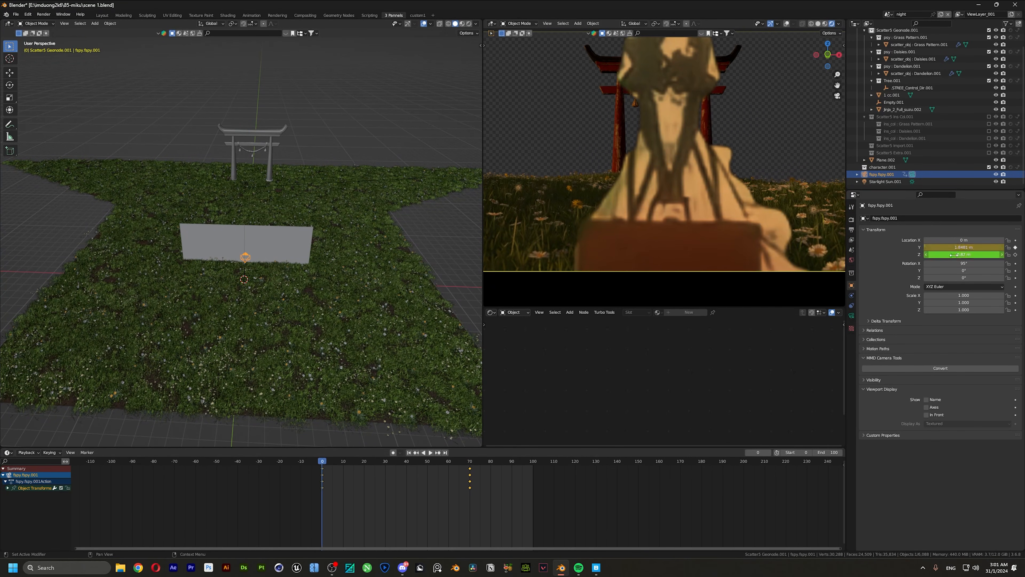
pyautogui.moveTo(963, 254)
pyautogui.mouseDown()
pyautogui.moveTo(988, 255)
pyautogui.moveTo(963, 254)
pyautogui.mouseUp()
pyautogui.click(1015, 254)
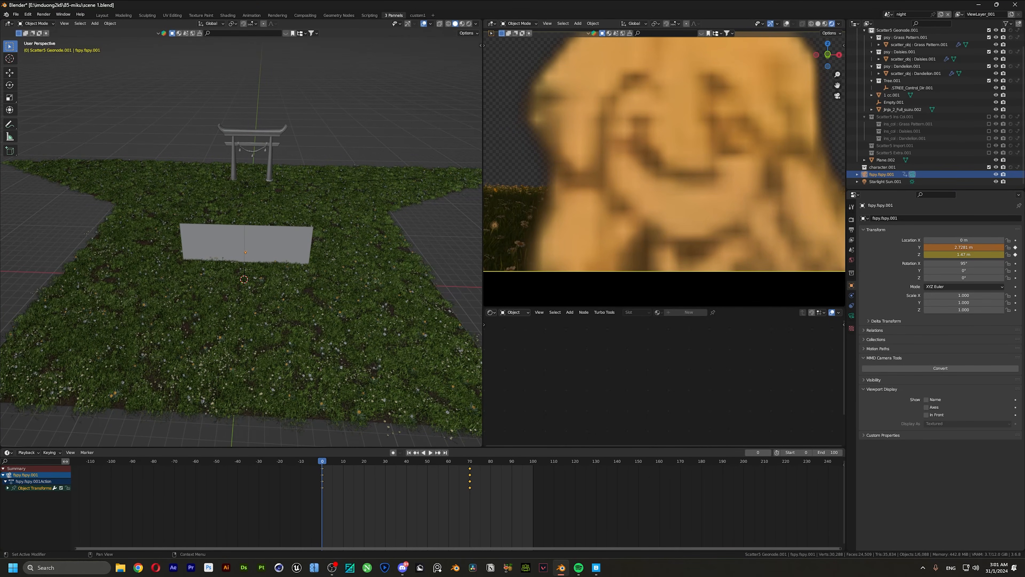
pyautogui.press('i')
# Play back the camera's pull-back move from the start of the timeline.
pyautogui.moveTo(346, 460); pyautogui.dragTo(315, 476)
pyautogui.press('space')
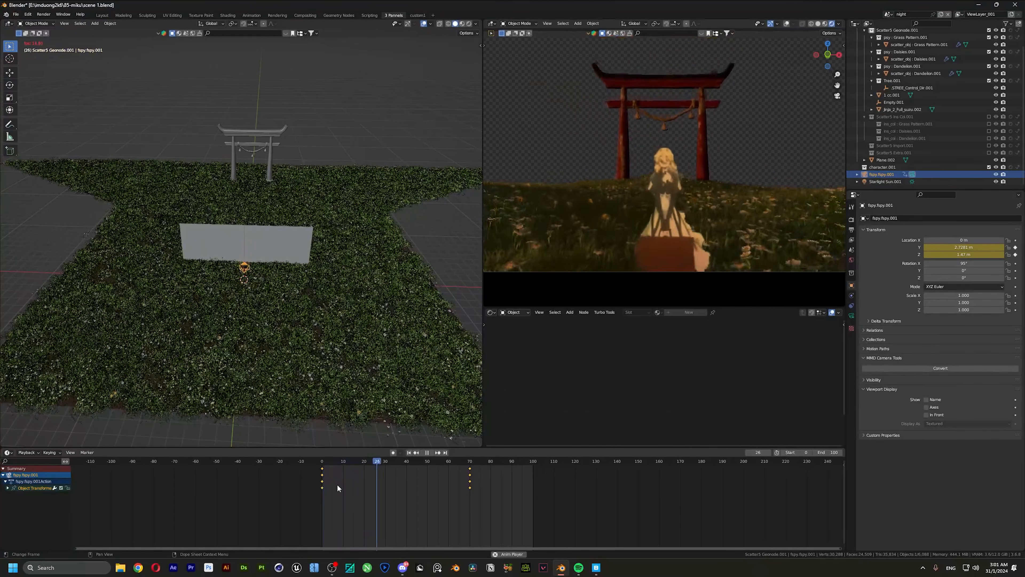
pyautogui.press('space')
# Set the girl cut-out's movie texture to 120 frames and play the animation from frame 0.
pyautogui.click(664, 182)
pyautogui.scroll(5, 609, 442)
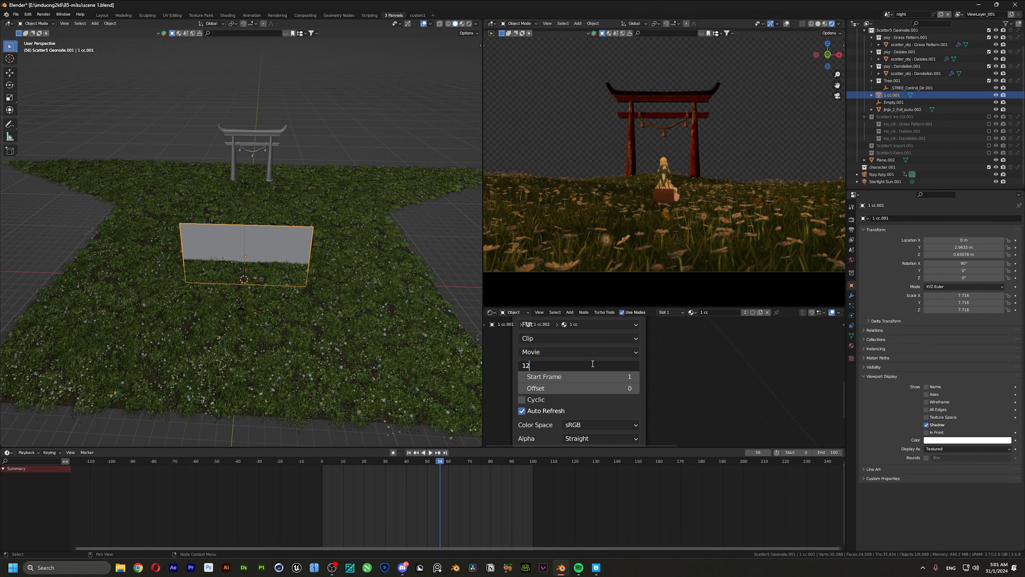
pyautogui.click(315, 471)
pyautogui.press('space')
pyautogui.press('Escape')
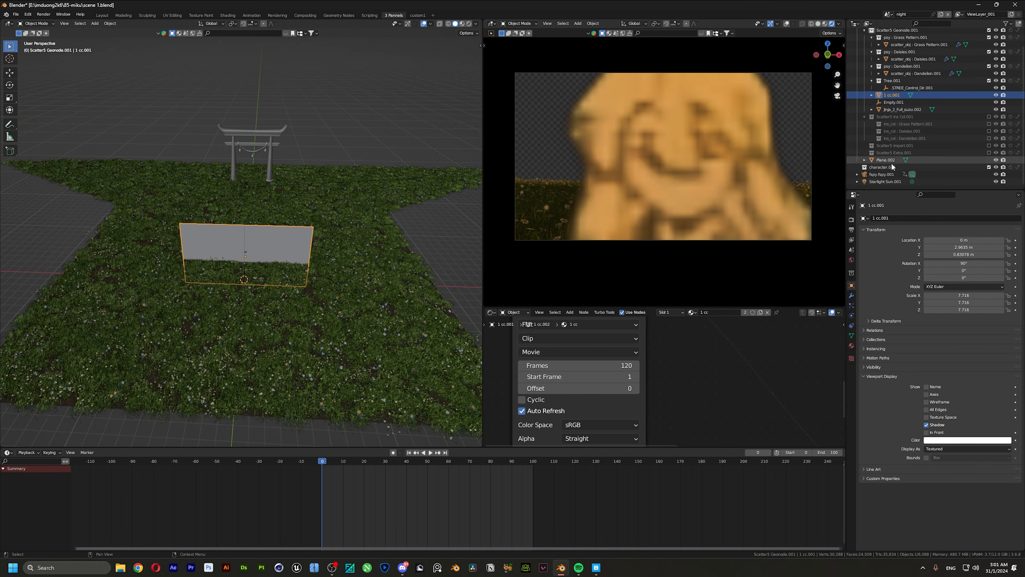
# Keyframe the camera's Focus Distance of 10 m at frame 0 and at frame 70.
pyautogui.click(882, 174)
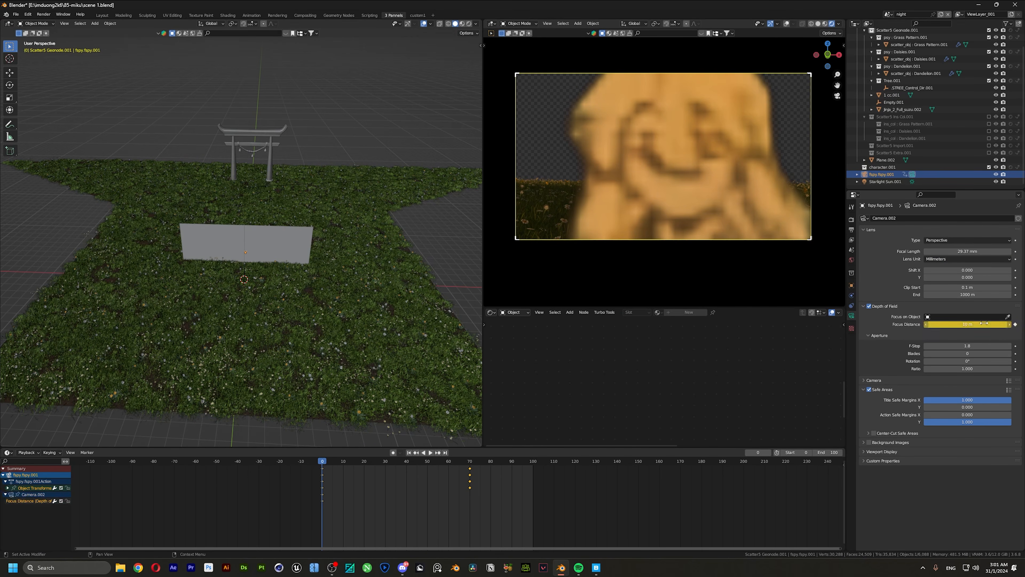
pyautogui.moveTo(984, 323); pyautogui.dragTo(973, 327)
pyautogui.press('i')
pyautogui.press('Up')
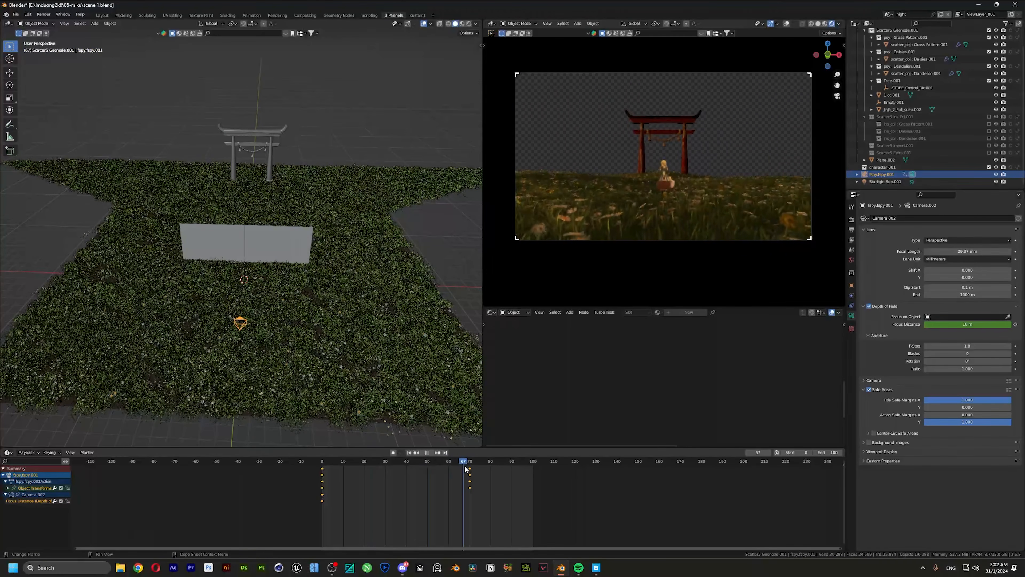
pyautogui.click(1014, 324)
# Change the Focus Distance keyframe at frame 0 to 1.7 m and scrub to frame 70 to check the focus.
pyautogui.click(322, 461)
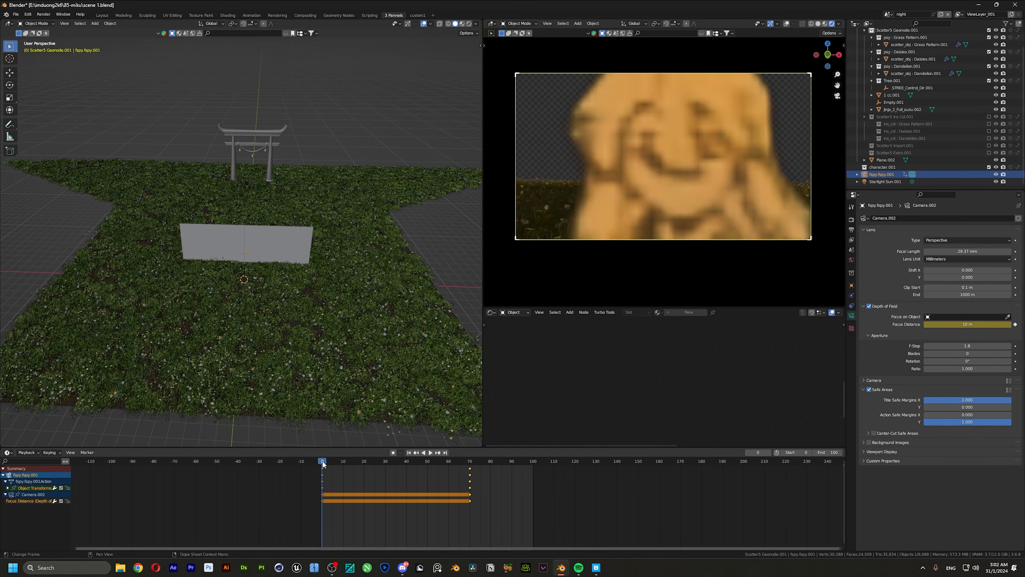
pyautogui.moveTo(969, 324); pyautogui.dragTo(969, 325)
pyautogui.click(1016, 324)
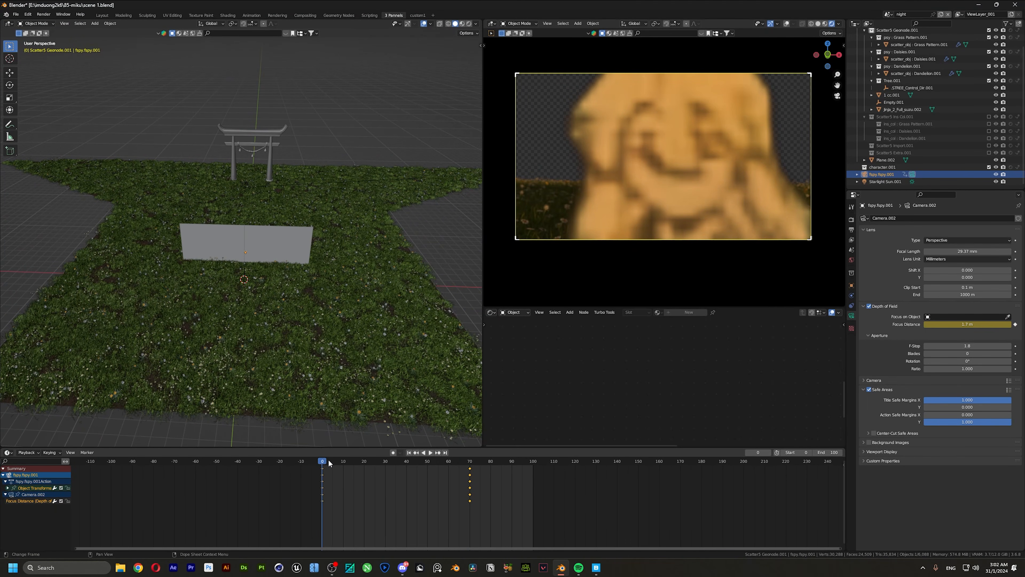
pyautogui.moveTo(329, 463); pyautogui.dragTo(469, 463)
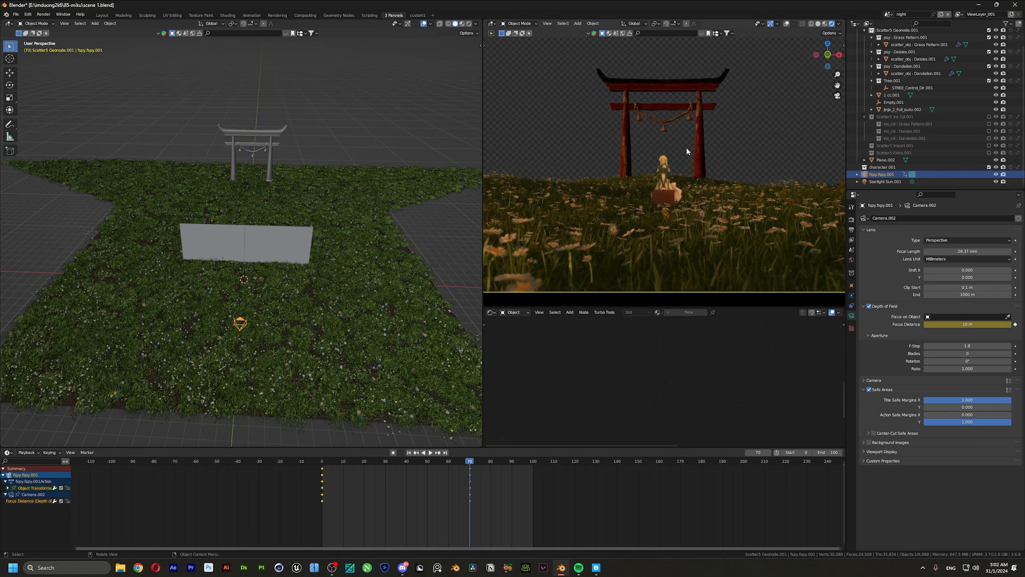
# Replace the timeline with a taller Graph Editor showing the camera's location and focus distance curves.
pyautogui.scroll(-2, 686, 152)
pyautogui.click(73, 455)
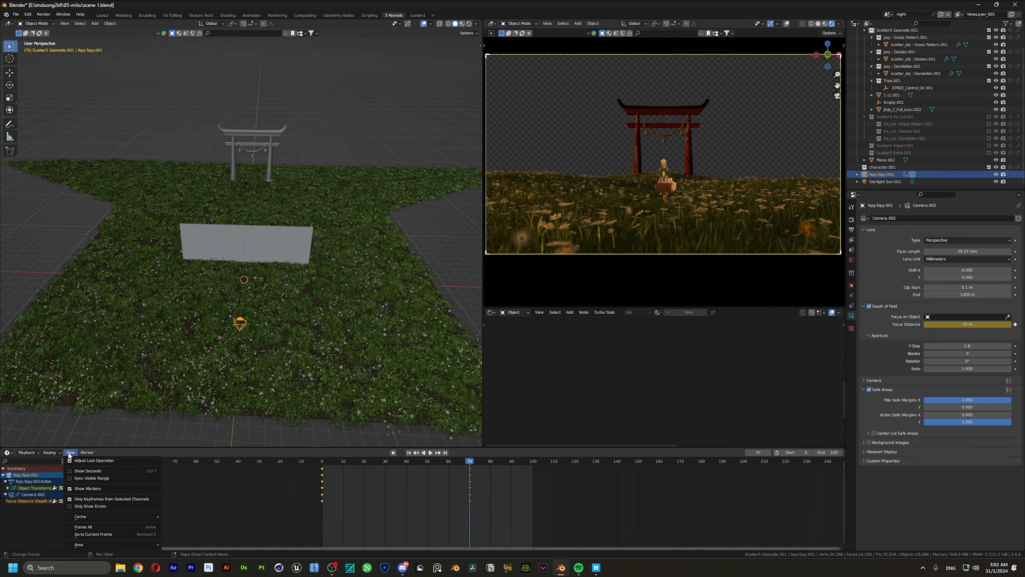
pyautogui.moveTo(38, 448); pyautogui.dragTo(38, 412)
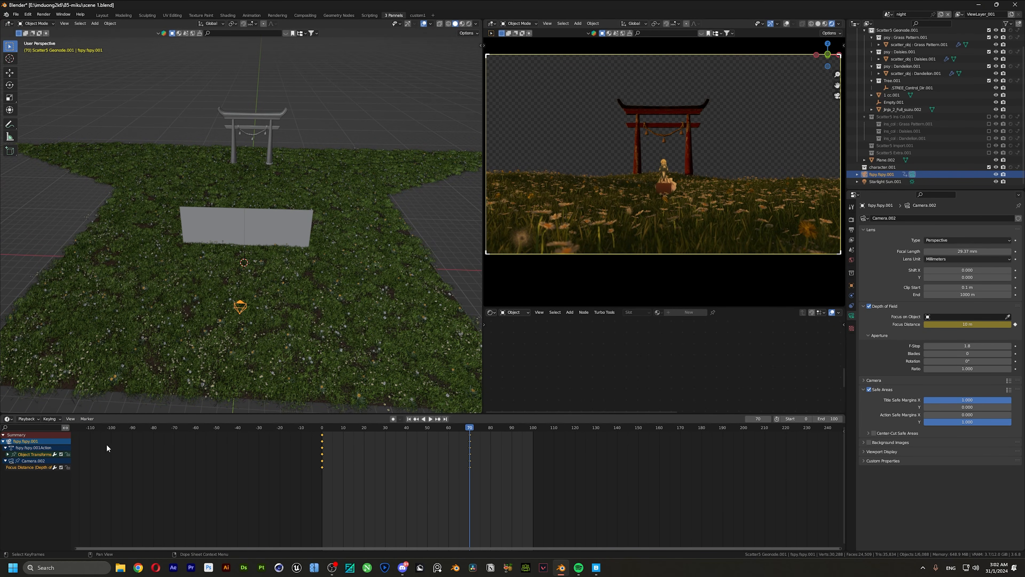
pyautogui.click(8, 419)
pyautogui.click(103, 453)
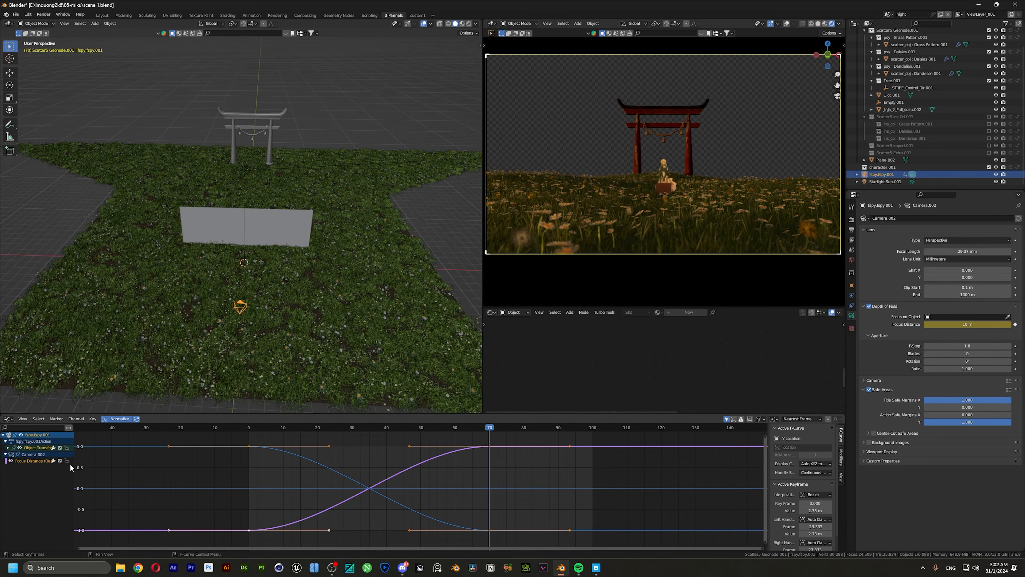
pyautogui.click(121, 467)
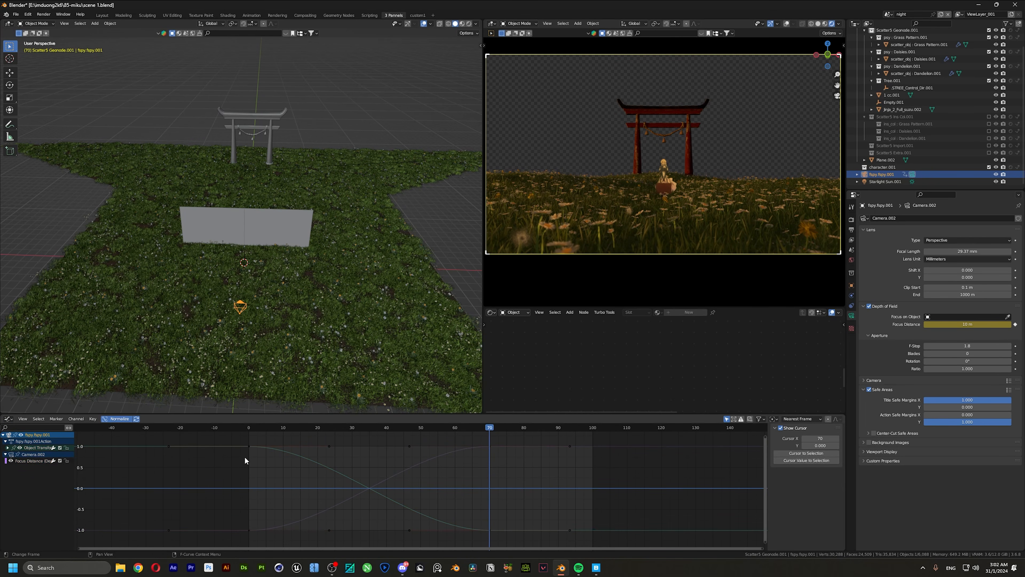
# Steepen the start of the camera's location curve, pull down the focus distance handle at frame 70, and preview the animation.
pyautogui.click(329, 445)
pyautogui.moveTo(329, 446); pyautogui.dragTo(263, 518)
pyautogui.moveTo(409, 446); pyautogui.dragTo(450, 500)
pyautogui.click(247, 428)
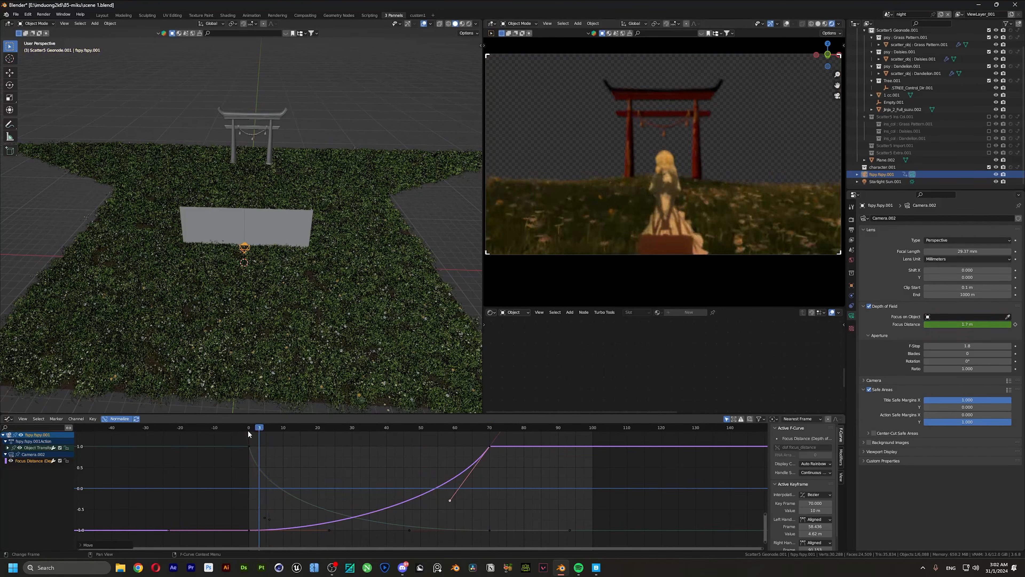
pyautogui.press('space')
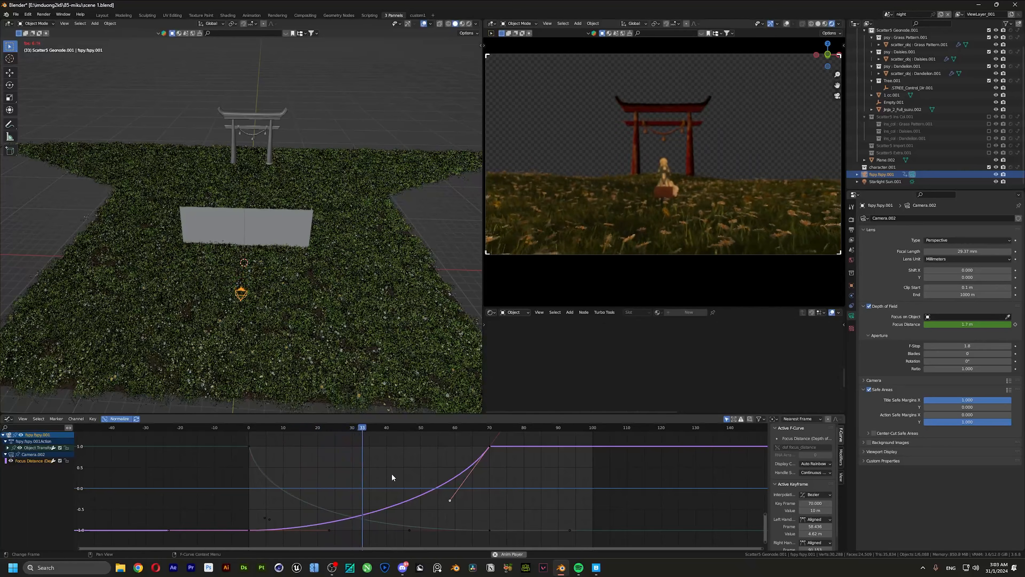
pyautogui.press('space')
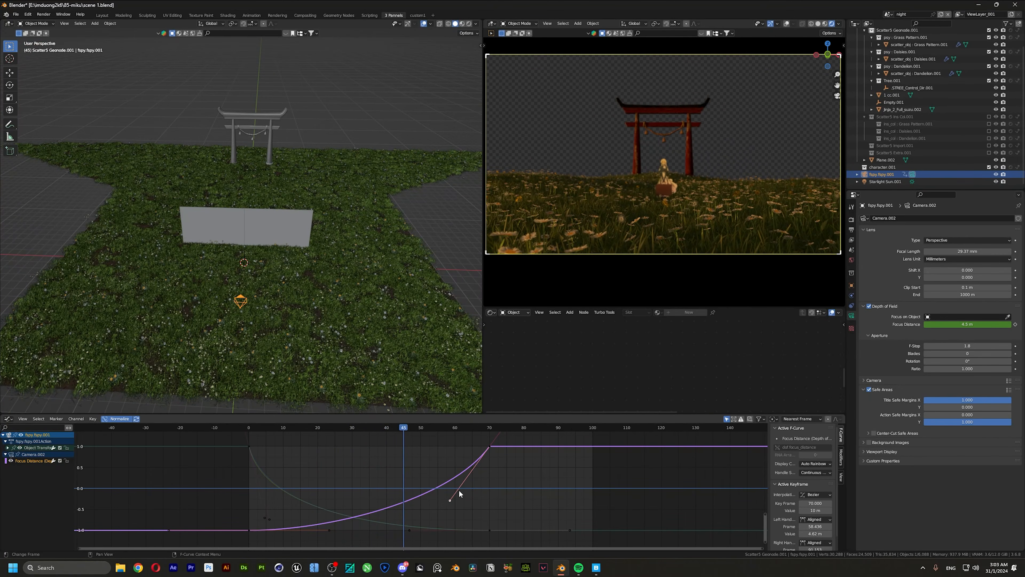
# Reshape the focus distance curve to rise steeply from frame 0 and ease out into frame 70, then play the animation.
pyautogui.press('g')
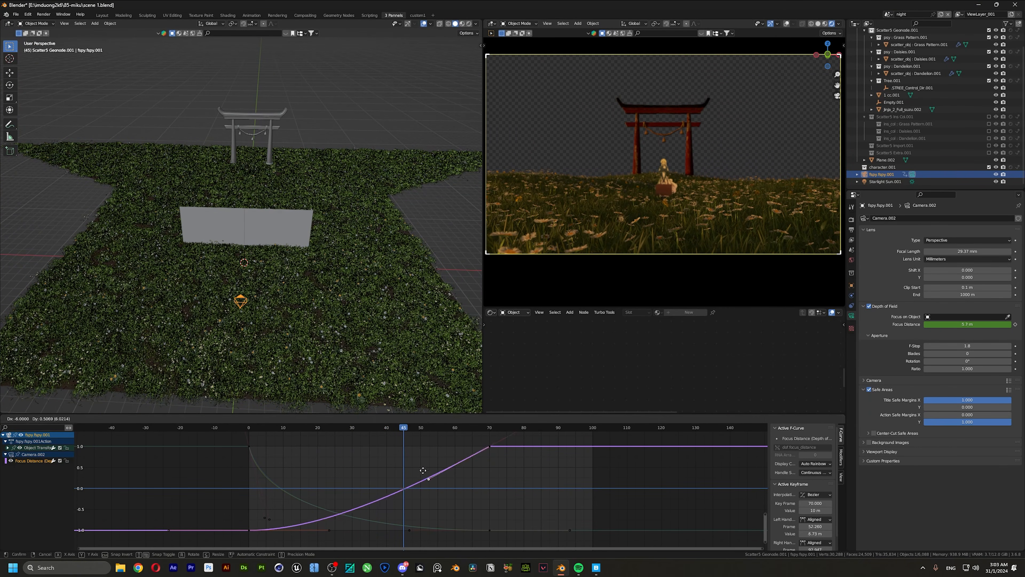
pyautogui.click(378, 470)
pyautogui.click(328, 530)
pyautogui.press('g')
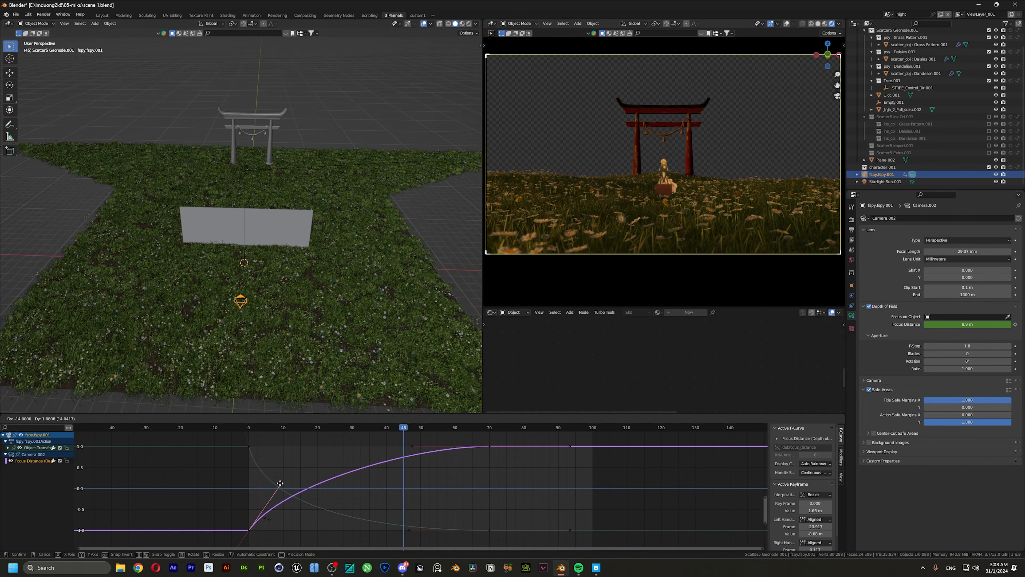
pyautogui.click(280, 483)
pyautogui.click(250, 426)
pyautogui.press('space')
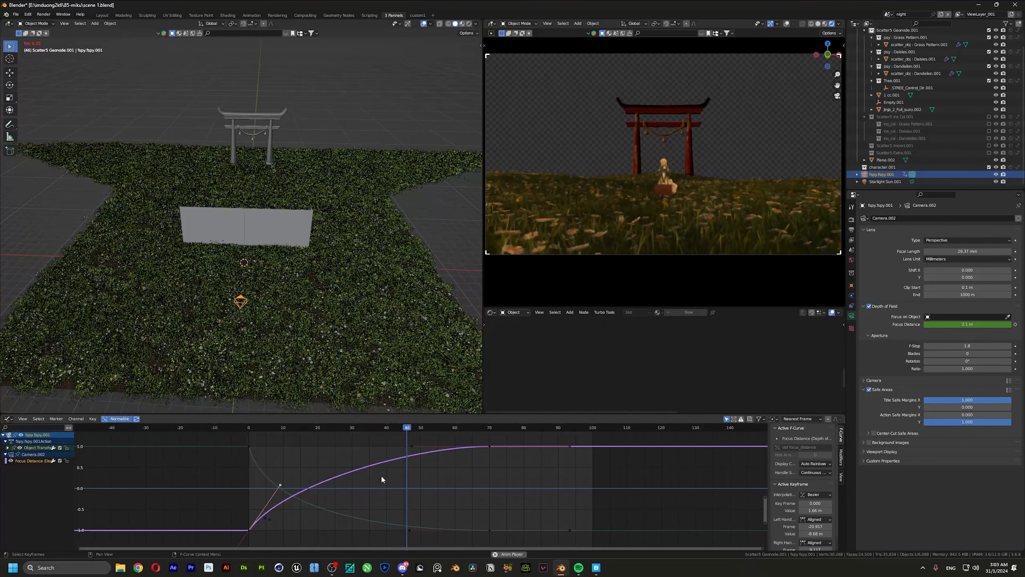
pyautogui.press('space')
# Try a camera focal length of 38.37 mm, undo it, and play the animation again.
pyautogui.moveTo(945, 253); pyautogui.dragTo(977, 253)
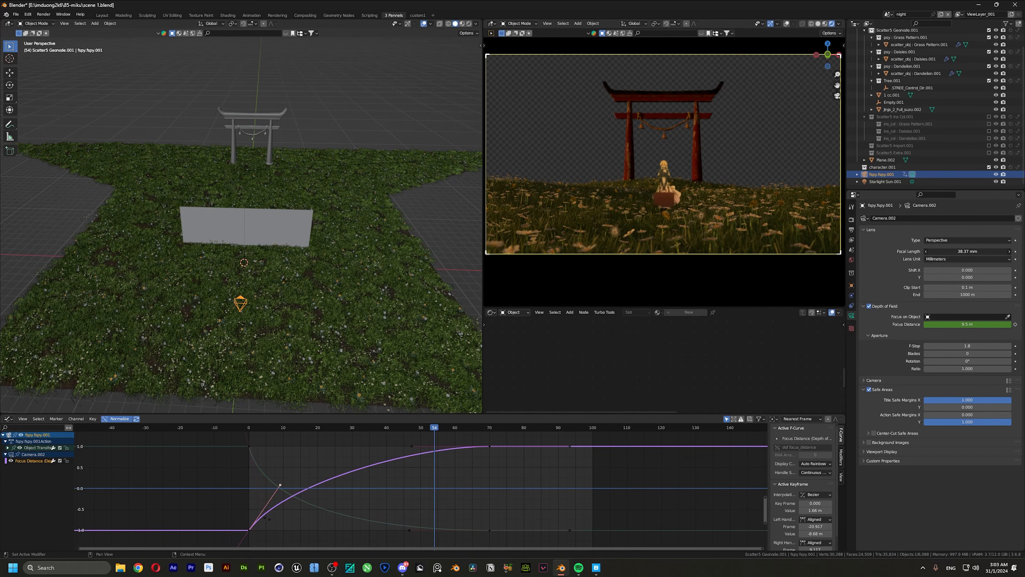
pyautogui.hotkey('ctrl', 'z')
pyautogui.press('space')
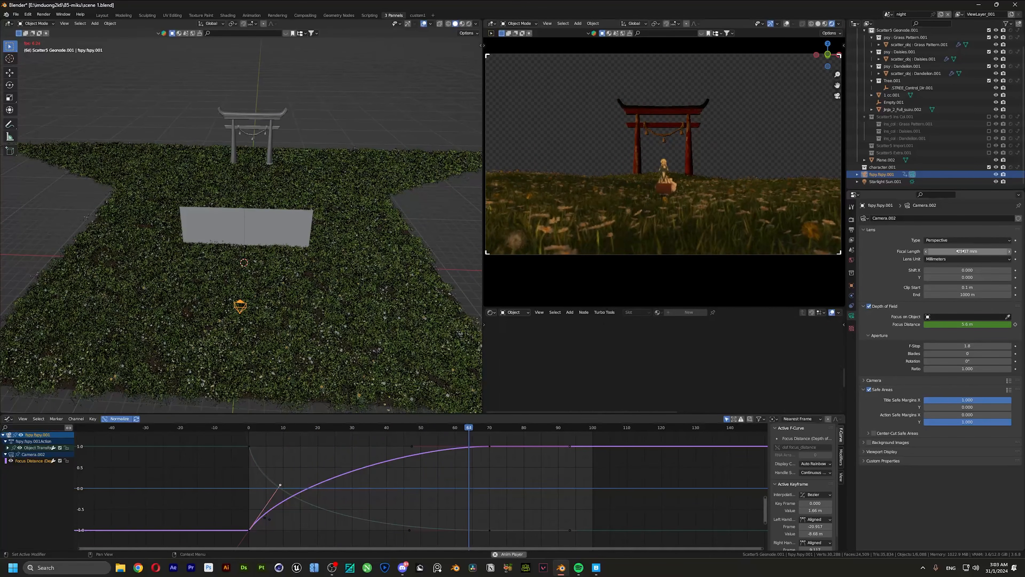
pyautogui.press('space')
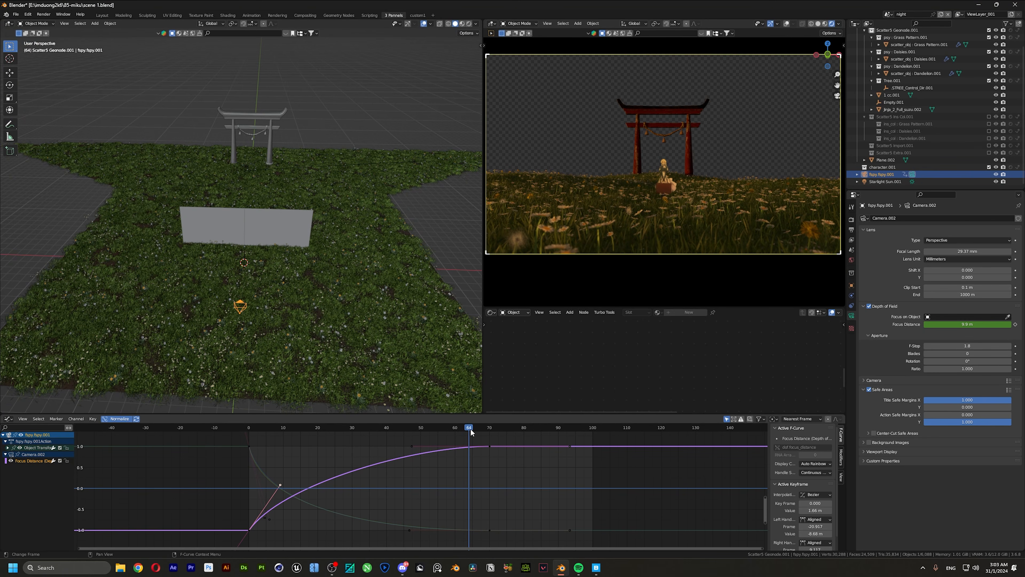
# At frame 70, import the sunset sky 1 footage into the scene as an image plane.
pyautogui.moveTo(471, 432); pyautogui.dragTo(490, 430)
pyautogui.moveTo(196, 230); pyautogui.dragTo(252, 200, button='middle')
pyautogui.scroll(6, 237, 228)
pyautogui.scroll(-5, 241, 231)
pyautogui.scroll(3, 241, 230)
pyautogui.scroll(-6, 255, 186)
pyautogui.scroll(-1, 252, 200)
pyautogui.scroll(1, 253, 200)
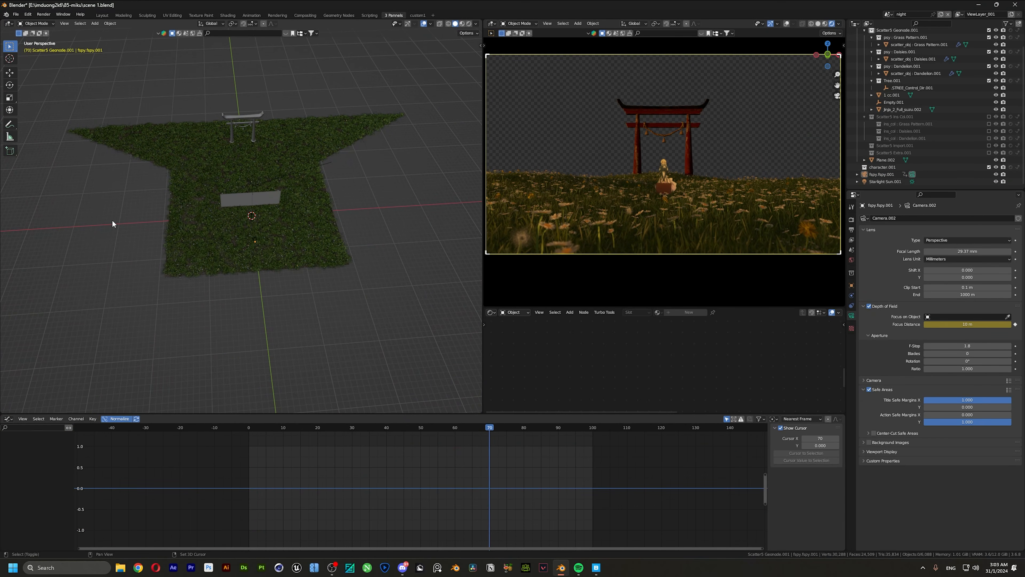
pyautogui.hotkey('shift', 'a')
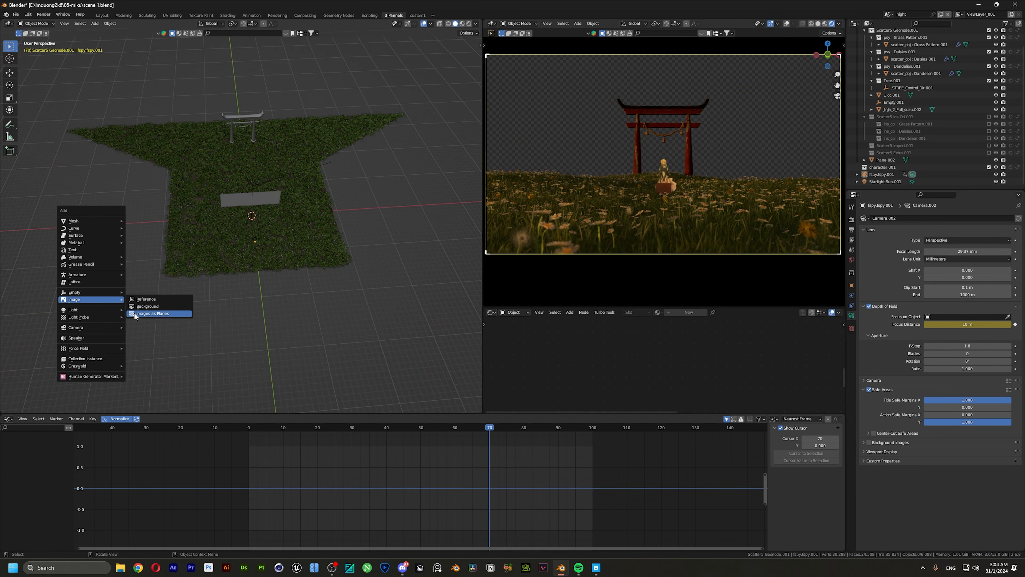
pyautogui.click(133, 312)
pyautogui.click(274, 323)
pyautogui.doubleClick(456, 301)
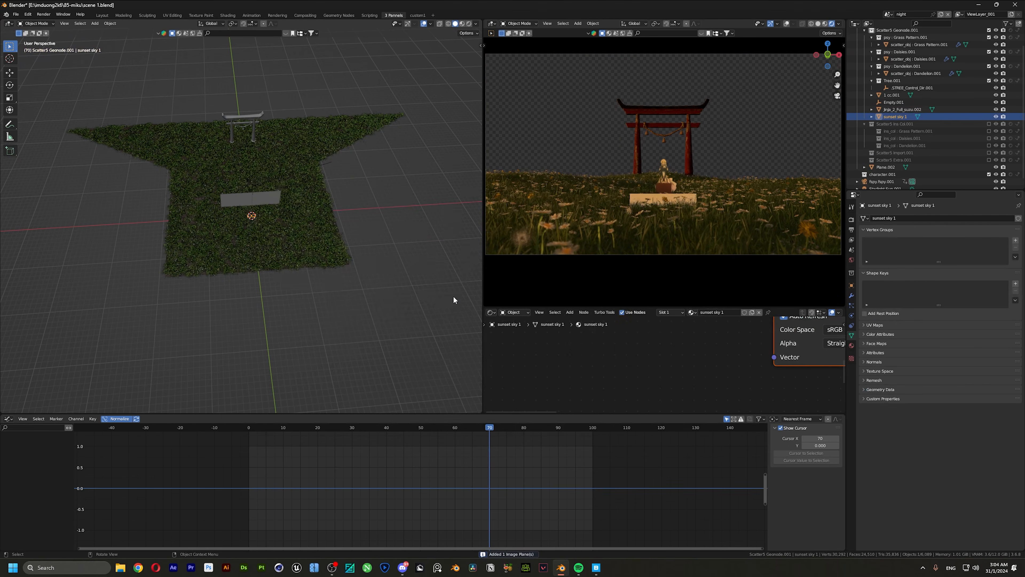
# Move the sunset sky 1 plane out of the Scatter5 collection to the same level as the camera and sun.
pyautogui.scroll(3, 238, 186)
pyautogui.click(238, 187)
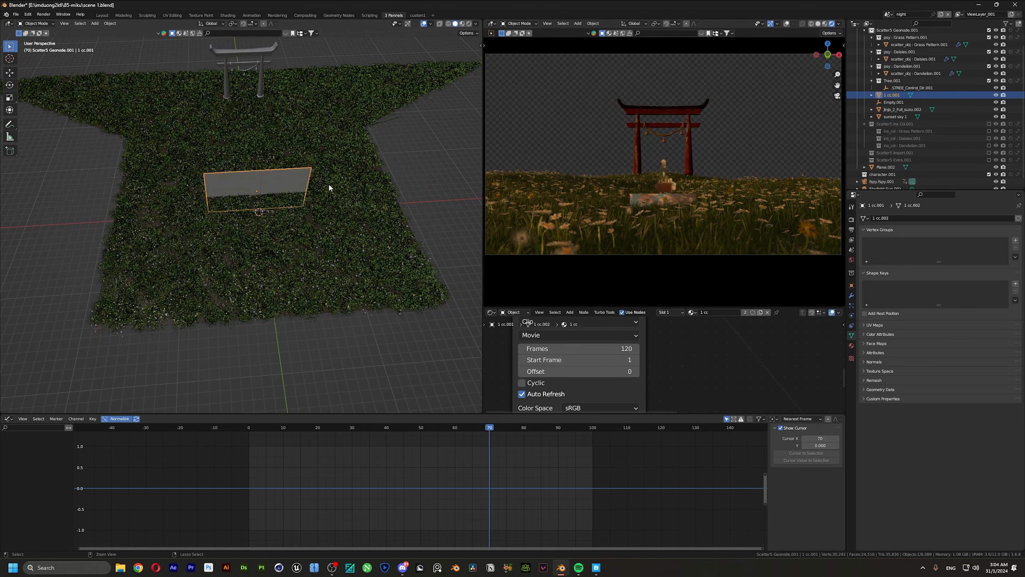
pyautogui.scroll(-1, 883, 161)
pyautogui.click(883, 162)
pyautogui.click(884, 110)
pyautogui.moveTo(884, 110); pyautogui.dragTo(864, 178)
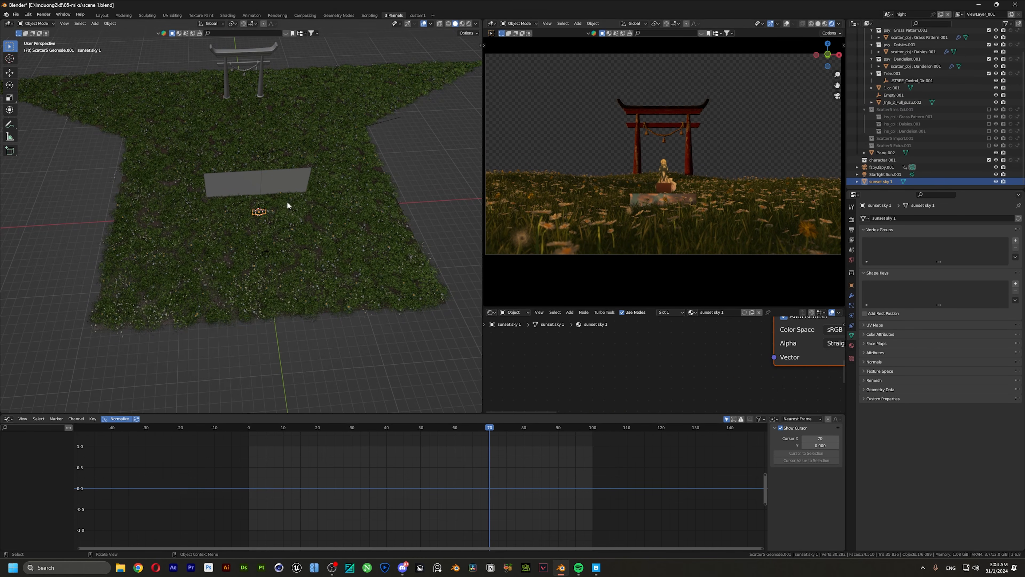
# Move the sky plane along Y far behind the torii gate and scale it up to fill the camera's background.
pyautogui.press('g')
pyautogui.press('y')
pyautogui.click(242, 399)
pyautogui.scroll(-9, 238, 169)
pyautogui.press('s')
pyautogui.click(96, 137)
# Rotate the sky plane 45 degrees about X and raise it along Z.
pyautogui.write('rx')
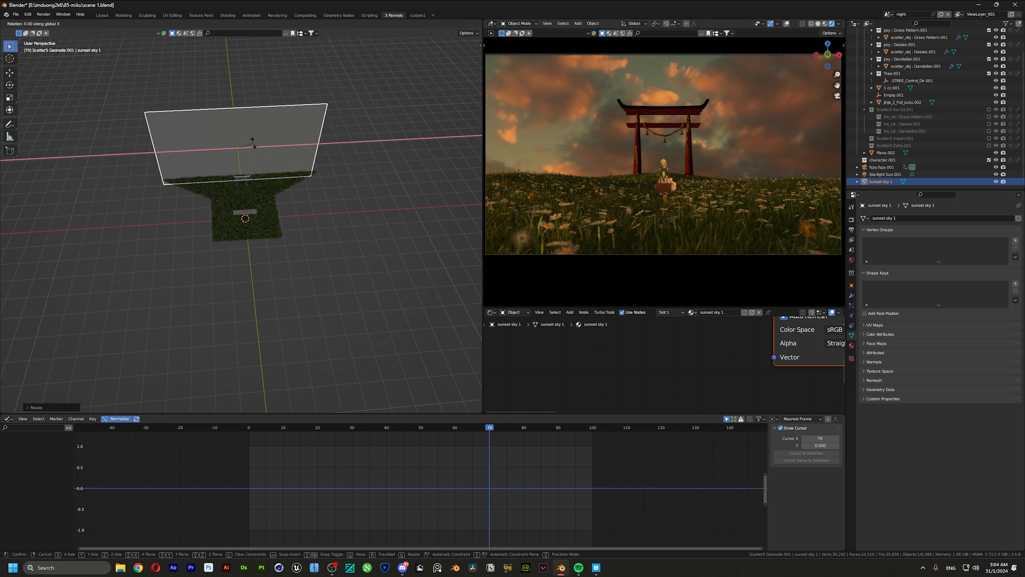
pyautogui.write('45')
pyautogui.click(253, 143)
pyautogui.press('g')
pyautogui.press('z')
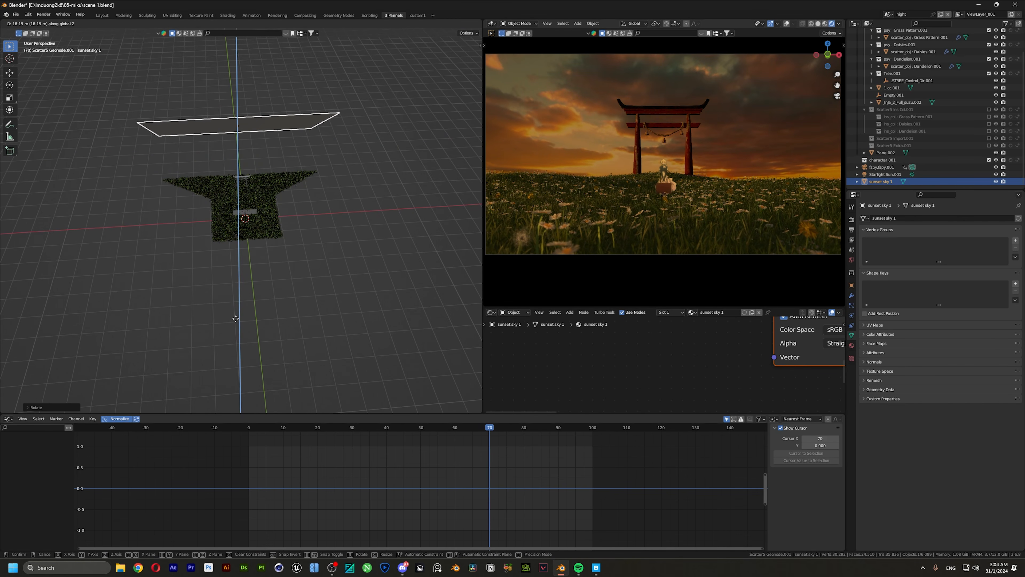
pyautogui.click(253, 121)
# Widen the sky plane along X, scale it along Z, and adjust its height to meet the grass horizon.
pyautogui.scroll(-1, 701, 136)
pyautogui.press('s')
pyautogui.press('x')
pyautogui.click(361, 123)
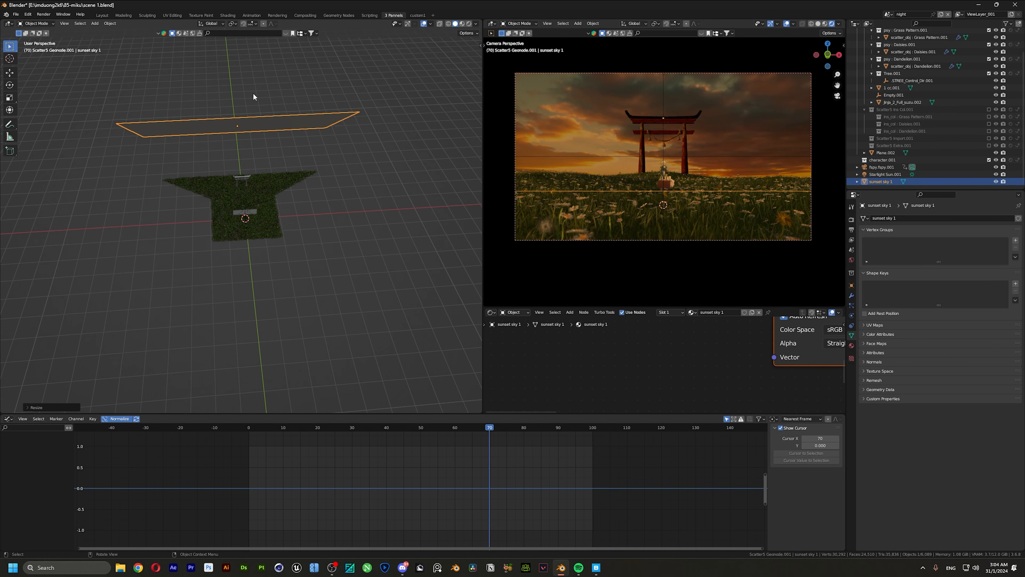
pyautogui.press('s')
pyautogui.press('z')
pyautogui.click(249, 116)
pyautogui.press('g')
pyautogui.press('z')
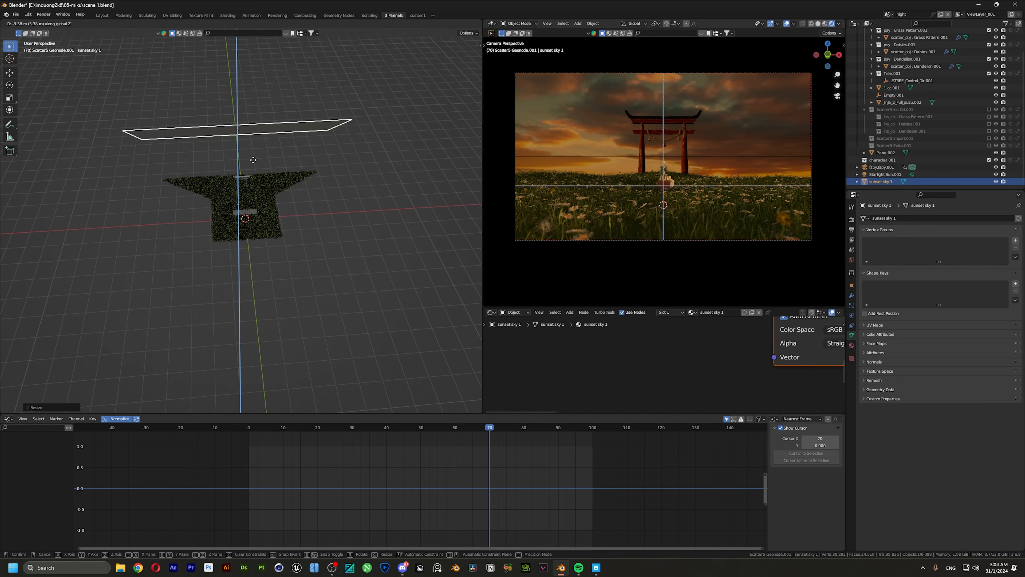
pyautogui.click(258, 130)
# Preview the animation from the first frame and hide everything except the sunset sky plane.
pyautogui.moveTo(442, 429); pyautogui.dragTo(249, 426)
pyautogui.press('space')
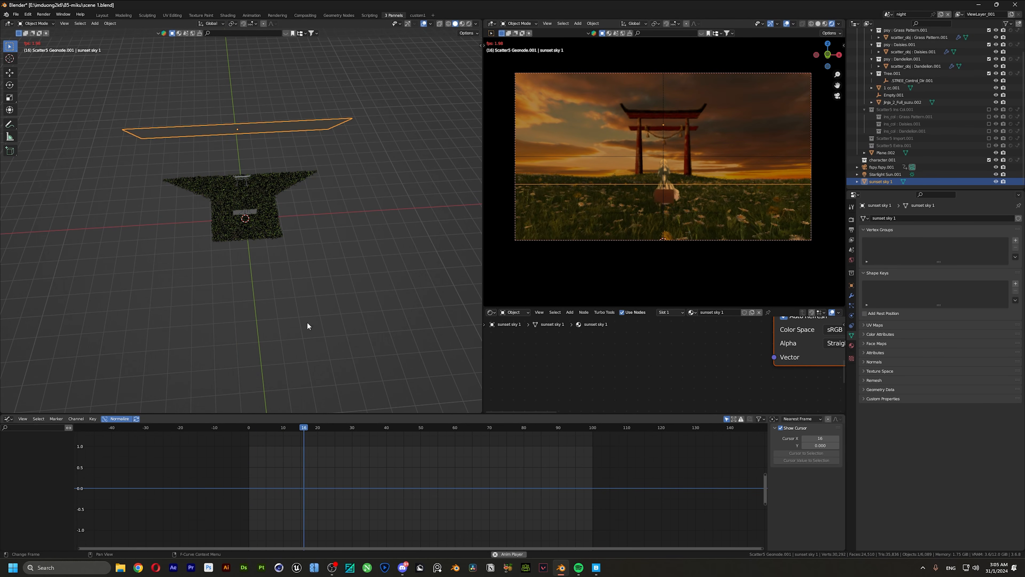
pyautogui.hotkey('shift', 'h')
pyautogui.press('space')
# Play the animation from the start with only the sky plane displayed to check the footage's motion.
pyautogui.moveTo(304, 429); pyautogui.dragTo(242, 434)
pyautogui.hotkey('shift', 'Left')
pyautogui.press('space')
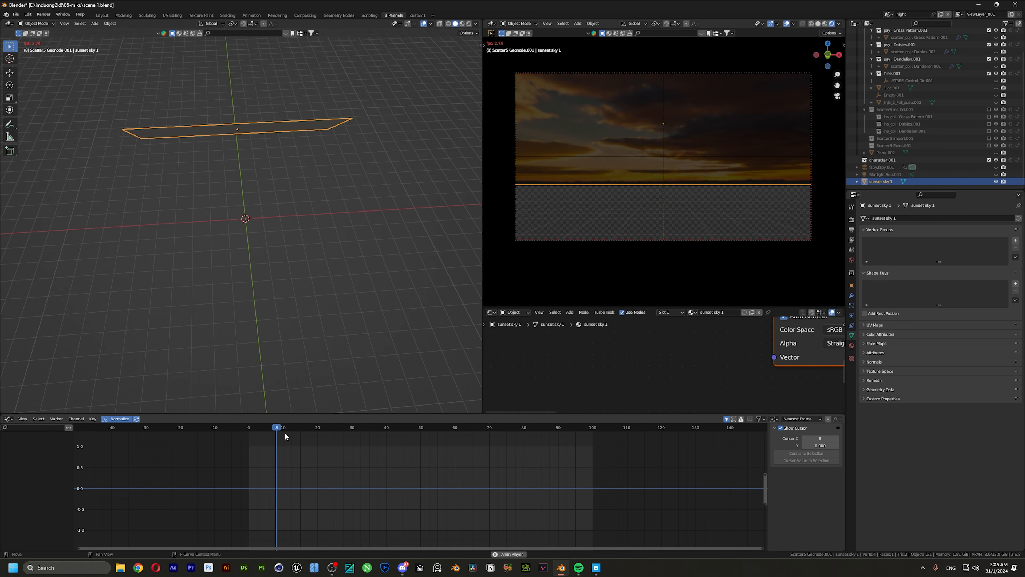
pyautogui.hotkey('shift', 'Left')
pyautogui.scroll(-12, 696, 348)
pyautogui.moveTo(668, 345); pyautogui.dragTo(609, 382, button='middle')
pyautogui.press('space')
# Enlarge the shader node area and connect the sky texture's Color output to the Principled shader's Emission input.
pyautogui.moveTo(666, 321); pyautogui.dragTo(553, 334)
pyautogui.scroll(2, 668, 360)
pyautogui.moveTo(668, 359); pyautogui.dragTo(668, 334, button='middle')
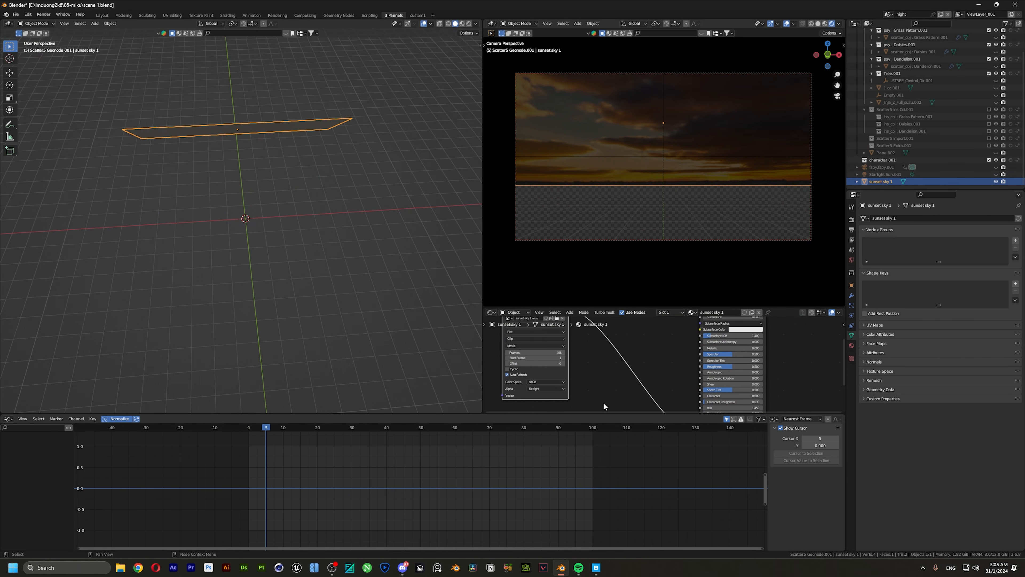
pyautogui.moveTo(604, 413); pyautogui.dragTo(585, 465)
pyautogui.moveTo(569, 329); pyautogui.dragTo(702, 451)
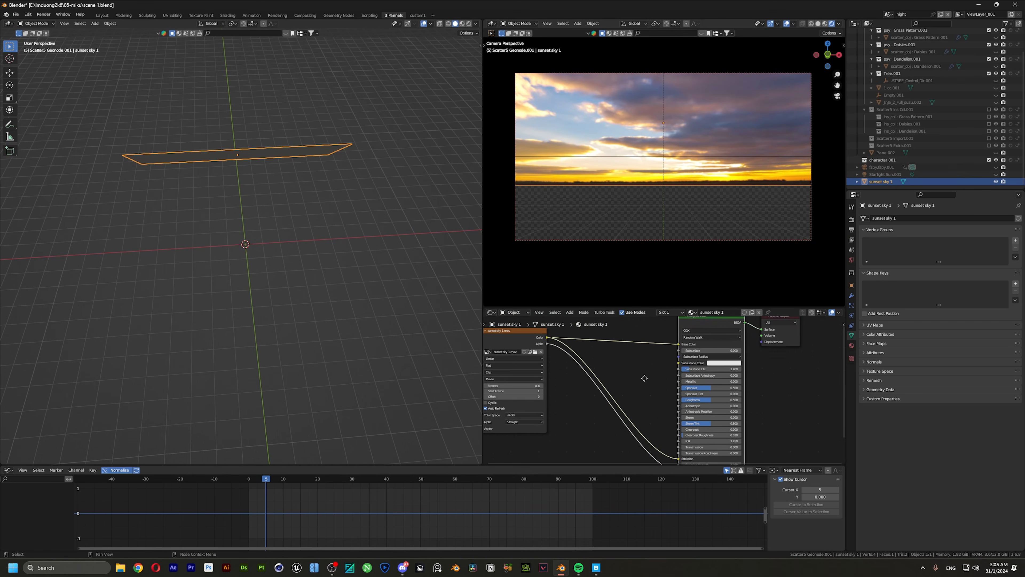
# Turn on Cyclic for the sunset sky movie texture and play the animation from frame 0.
pyautogui.scroll(3, 573, 396)
pyautogui.moveTo(572, 395); pyautogui.dragTo(617, 419, button='middle')
pyautogui.click(251, 480)
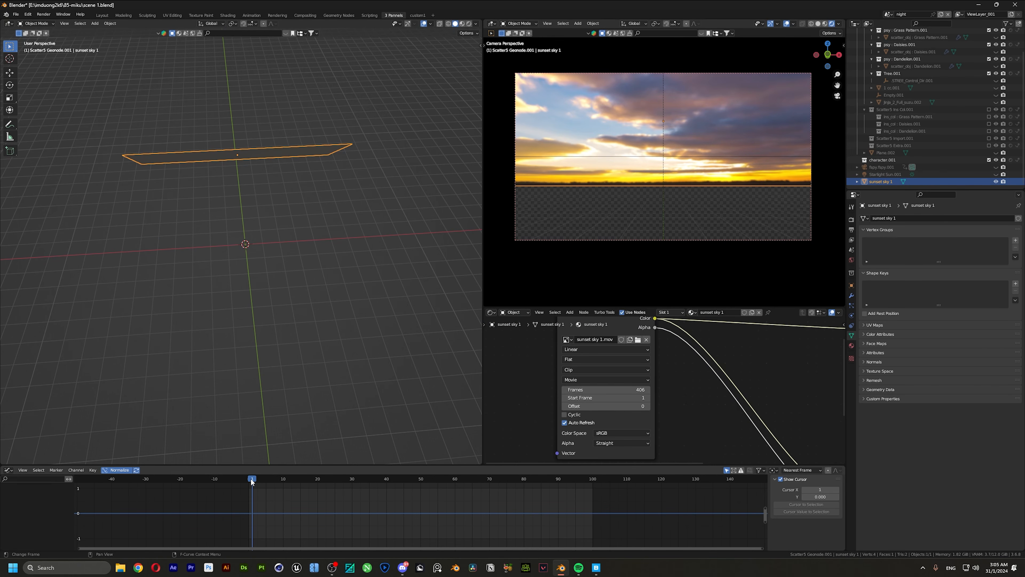
pyautogui.click(249, 480)
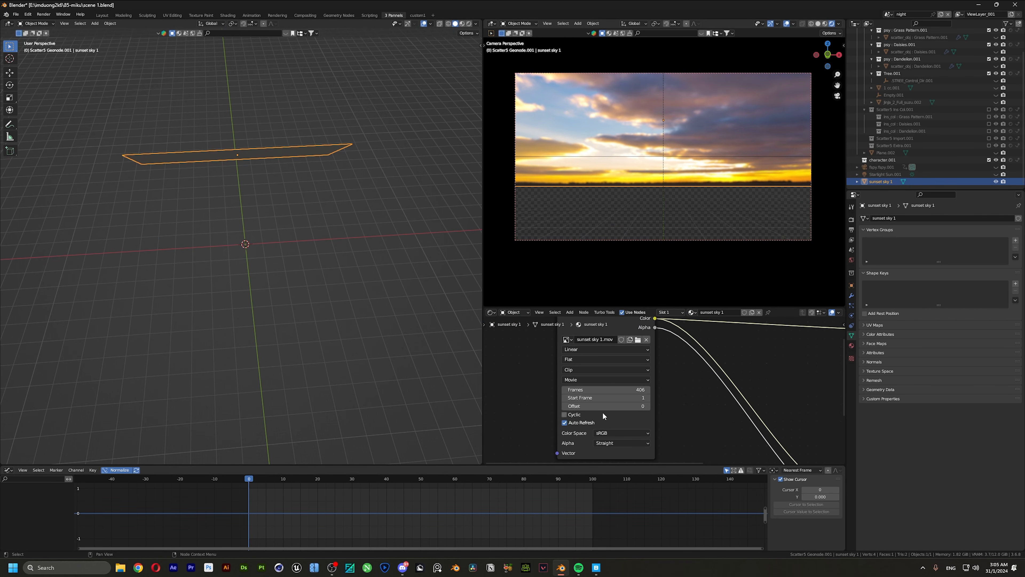
pyautogui.click(589, 414)
pyautogui.press('space')
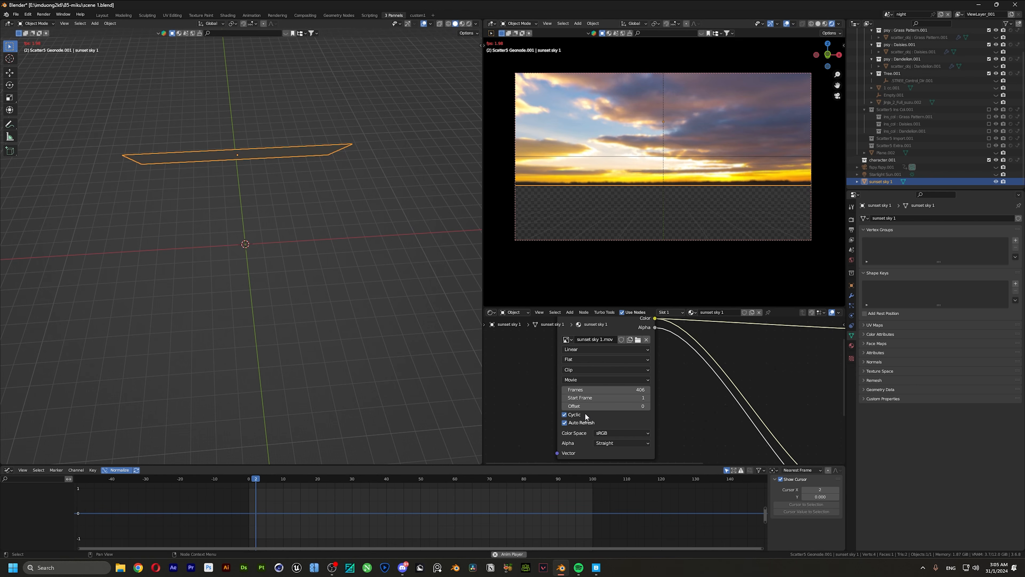
pyautogui.click(249, 482)
# Switch to After Effects and create a 1920x1080, 30 fps composition named Sky with a duration of 3 seconds.
pyautogui.click(173, 567)
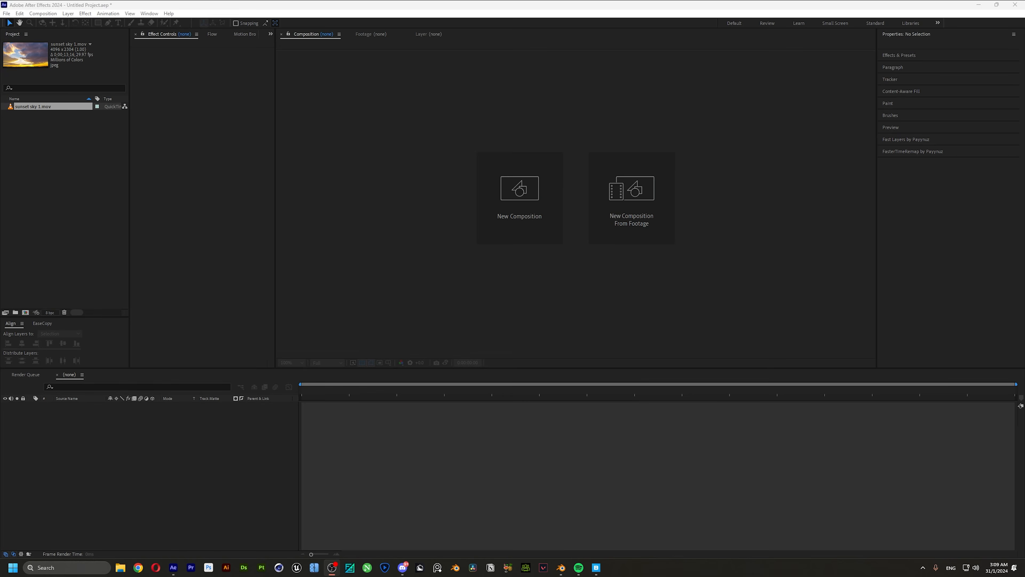
pyautogui.click(173, 568)
pyautogui.click(543, 181)
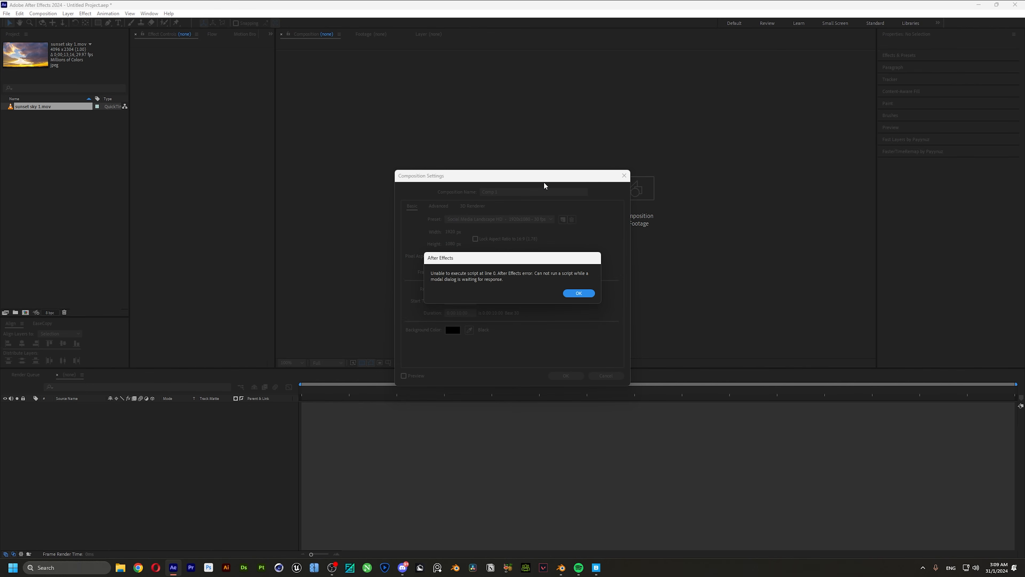
pyautogui.press('Return')
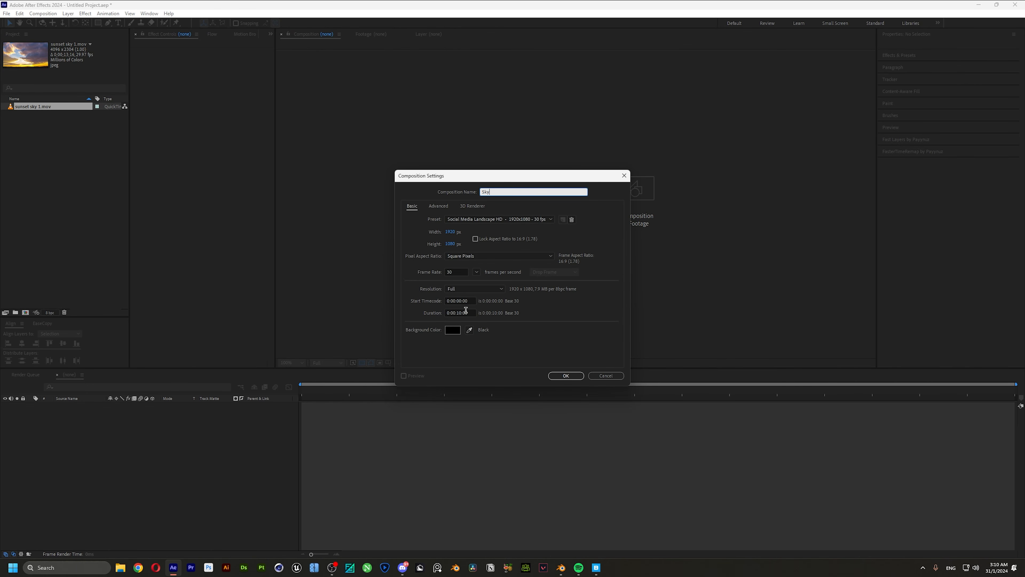
pyautogui.click(472, 310)
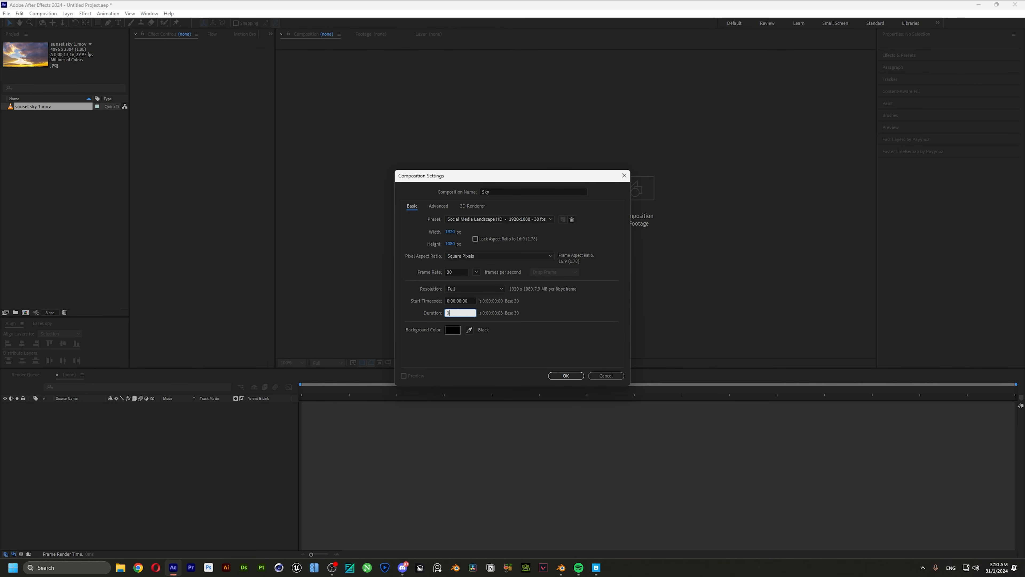
pyautogui.press('Return')
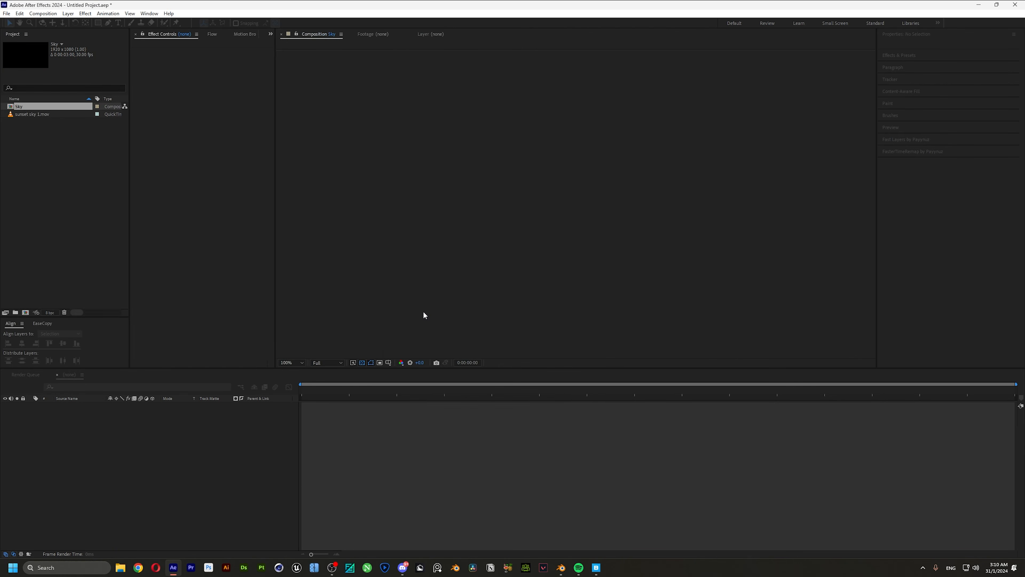
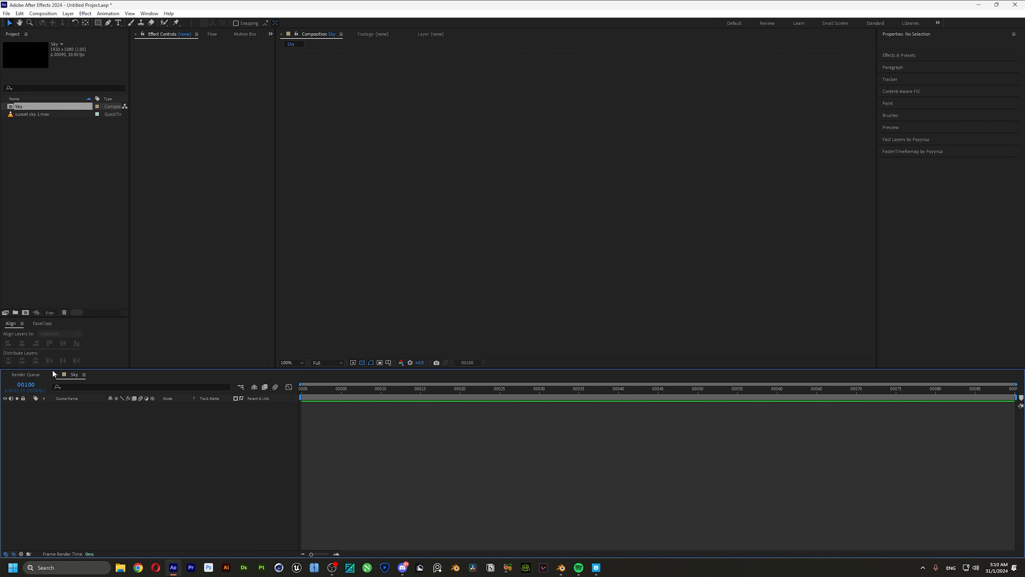
# Set the Sky composition's duration to 100 frames.
pyautogui.hotkey('ctrl', 'k')
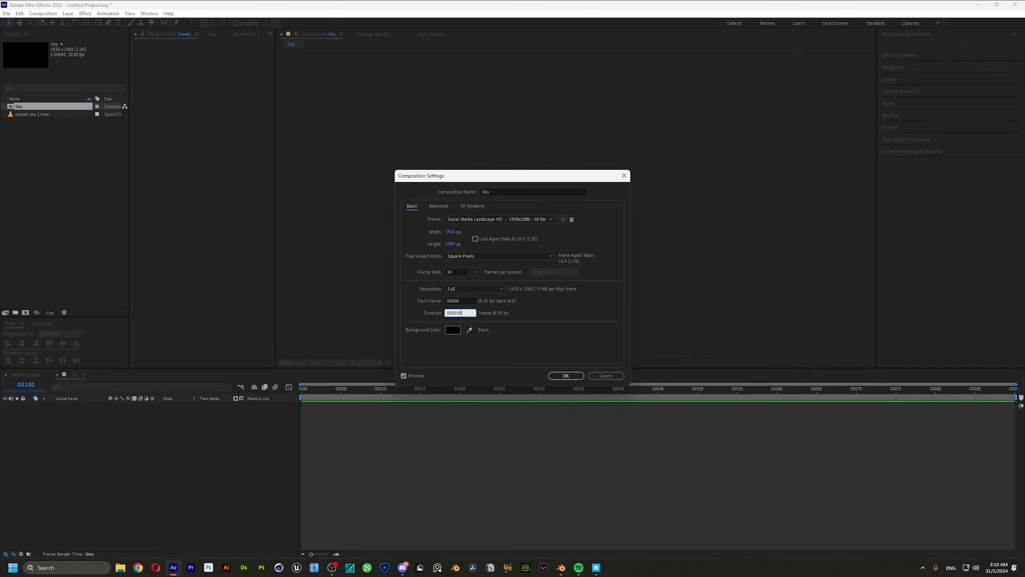
pyautogui.press('Return')
pyautogui.moveTo(315, 554); pyautogui.dragTo(289, 558)
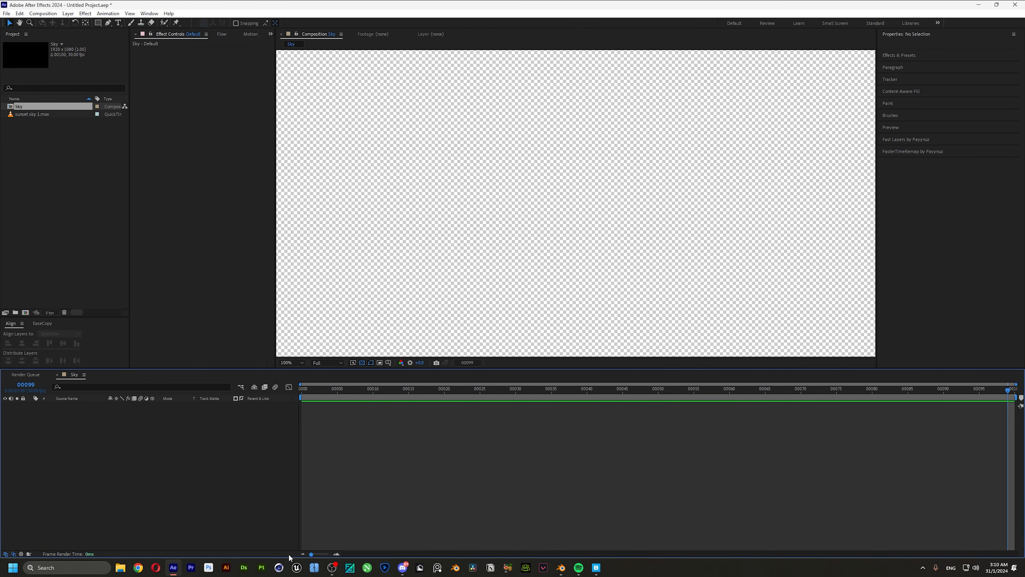
# Add sunset sky 1.mov to the Sky composition and fit the frame in the viewer at frame 0.
pyautogui.moveTo(46, 115); pyautogui.dragTo(97, 481)
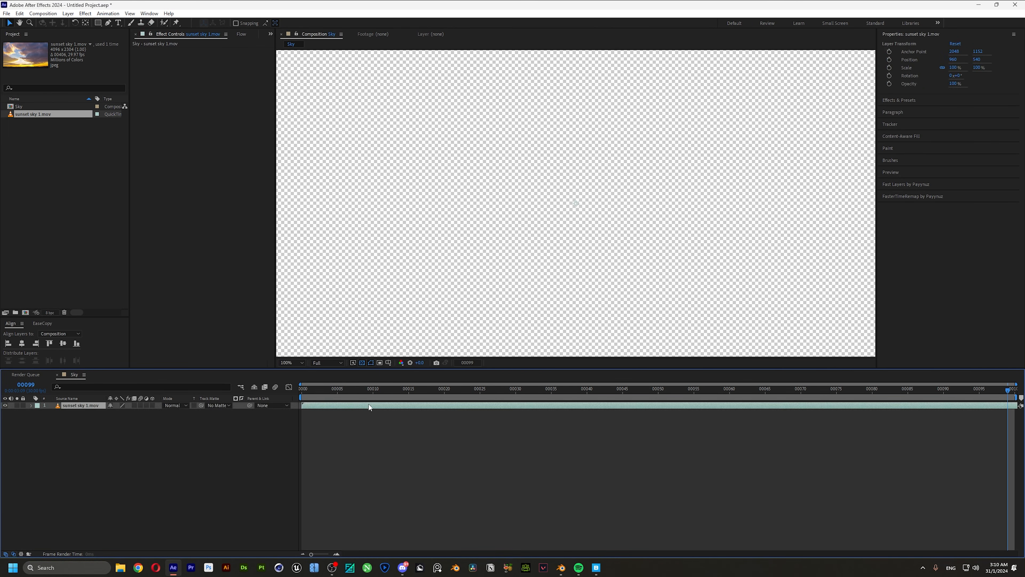
pyautogui.moveTo(368, 390); pyautogui.dragTo(263, 378)
pyautogui.click(288, 363)
pyautogui.click(289, 379)
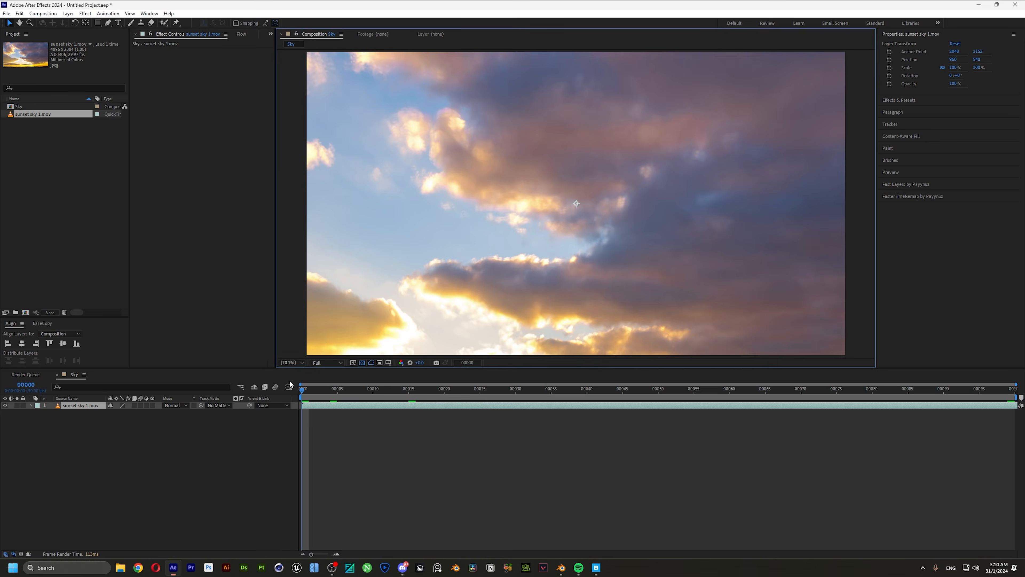
# Resize the Sky composition to 4096 x 2304 px to match the footage.
pyautogui.hotkey('ctrl', 'k')
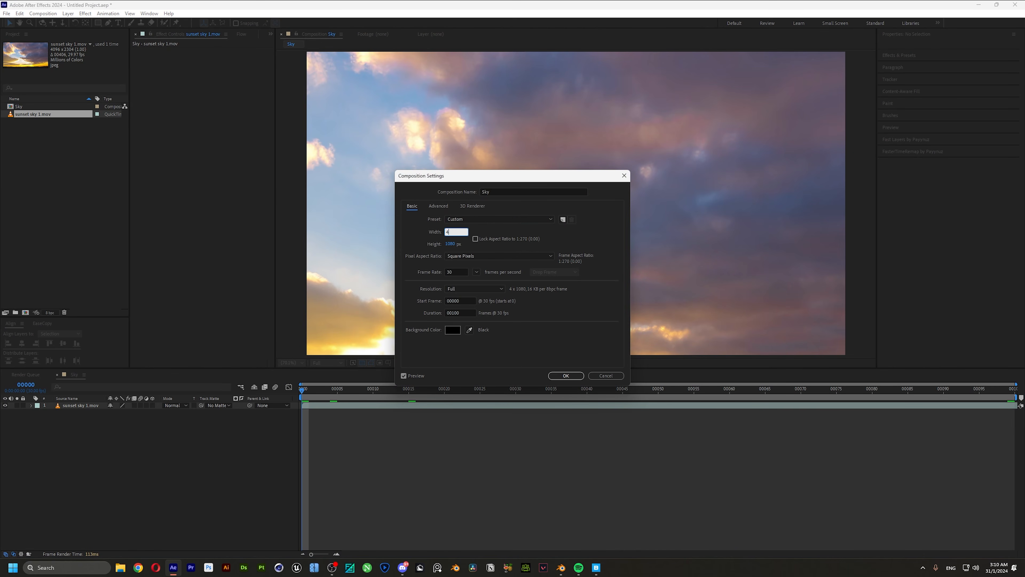
pyautogui.press('Tab')
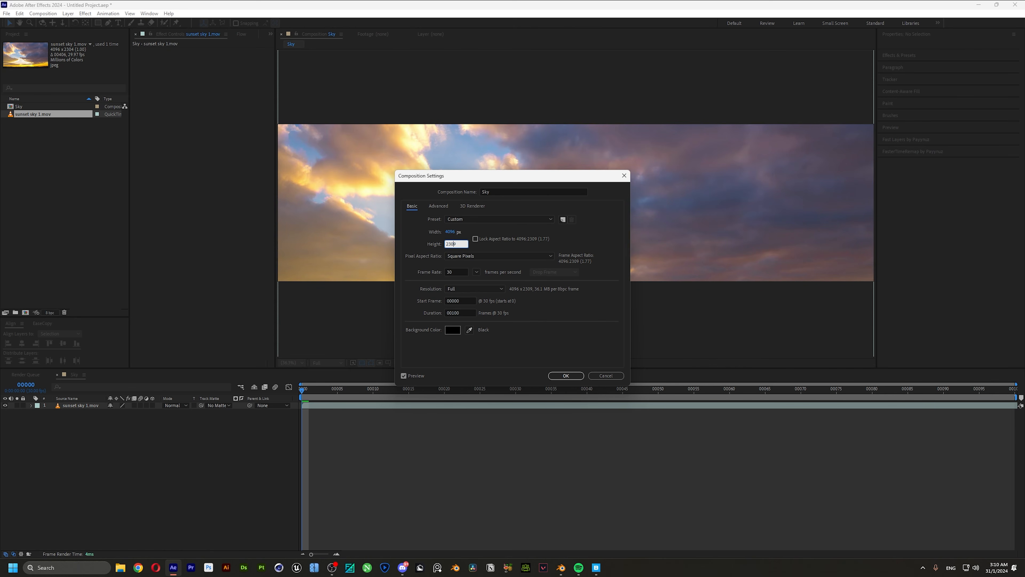
pyautogui.press('Return')
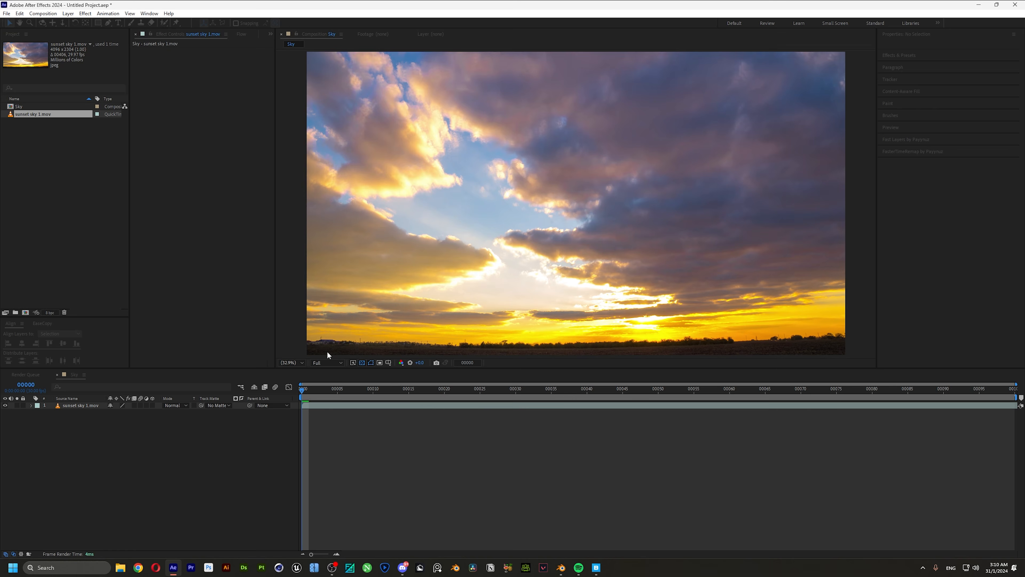
# Enable time remapping on the sunset sky layer and set its Time Remap value to 407 at frame 99.
pyautogui.click(314, 405)
pyautogui.hotkey('ctrl', 'alt', 't')
pyautogui.press('F2')
pyautogui.moveTo(308, 394); pyautogui.dragTo(1011, 407)
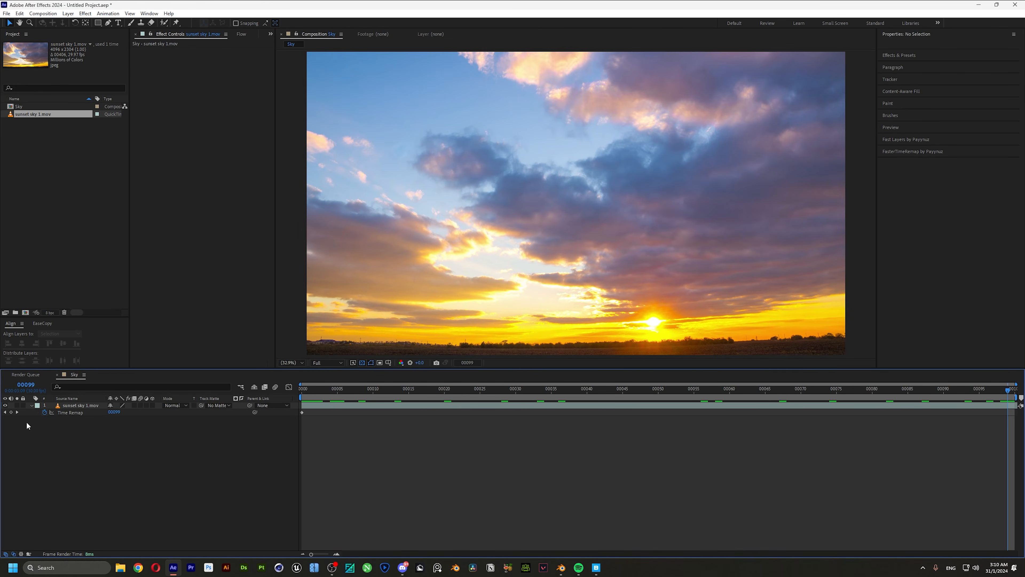
pyautogui.moveTo(113, 412); pyautogui.dragTo(268, 425)
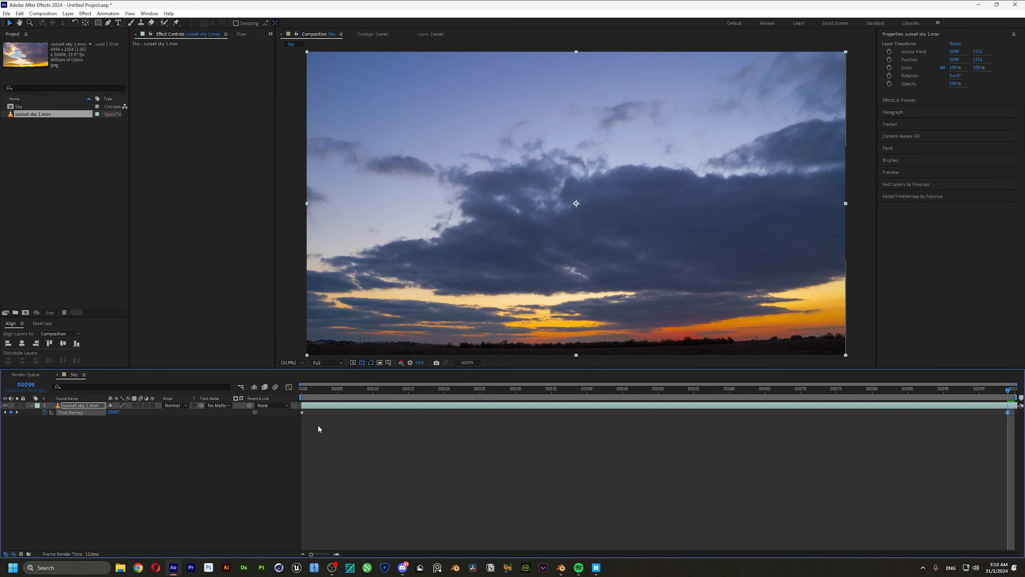
# Reverse the footage by swapping the two Time Remap keyframes, spanning the whole composition, and return to frame 0.
pyautogui.moveTo(384, 424); pyautogui.dragTo(330, 413)
pyautogui.moveTo(302, 412); pyautogui.dragTo(1014, 417)
pyautogui.moveTo(331, 412); pyautogui.dragTo(302, 417)
pyautogui.press('Home')
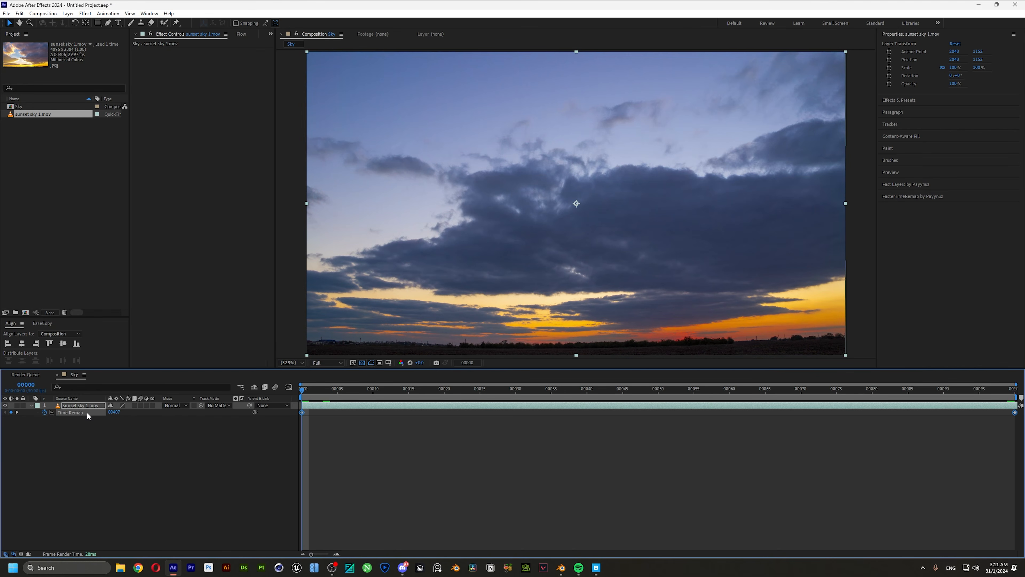
# Apply Easy Ease to the Time Remap keyframes and shape their value curve to start fast and slow gradually toward the end.
pyautogui.click(87, 413)
pyautogui.press('F9')
pyautogui.hotkey('shift', 'F3')
pyautogui.click(577, 545)
pyautogui.click(598, 458)
pyautogui.click(448, 424)
pyautogui.moveTo(539, 412); pyautogui.dragTo(411, 517)
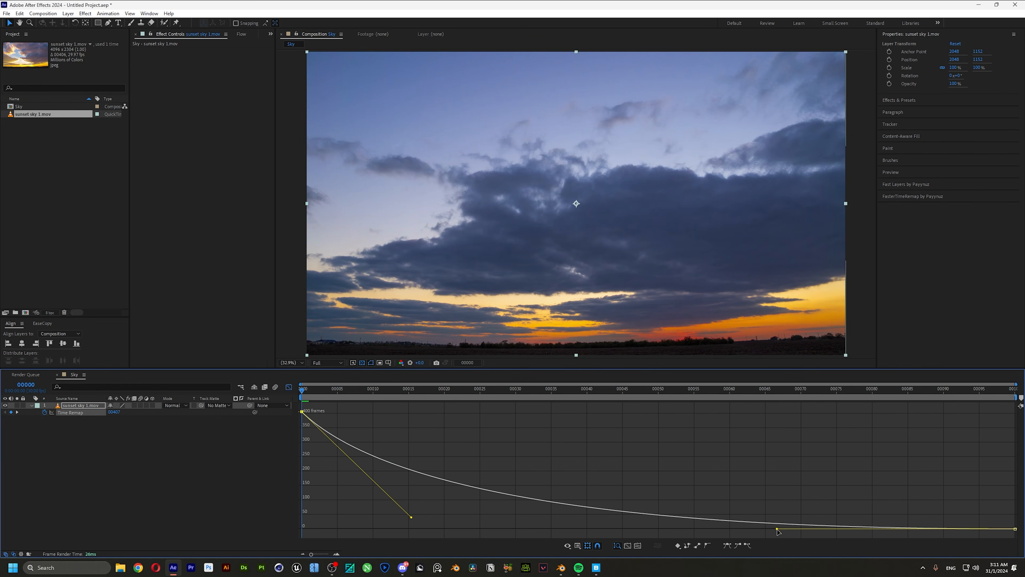
pyautogui.moveTo(778, 528); pyautogui.dragTo(720, 519)
pyautogui.moveTo(412, 517); pyautogui.dragTo(376, 513)
# Enable frame blending on the sky layer, leave the graph editor and preview the retimed footage.
pyautogui.click(135, 405)
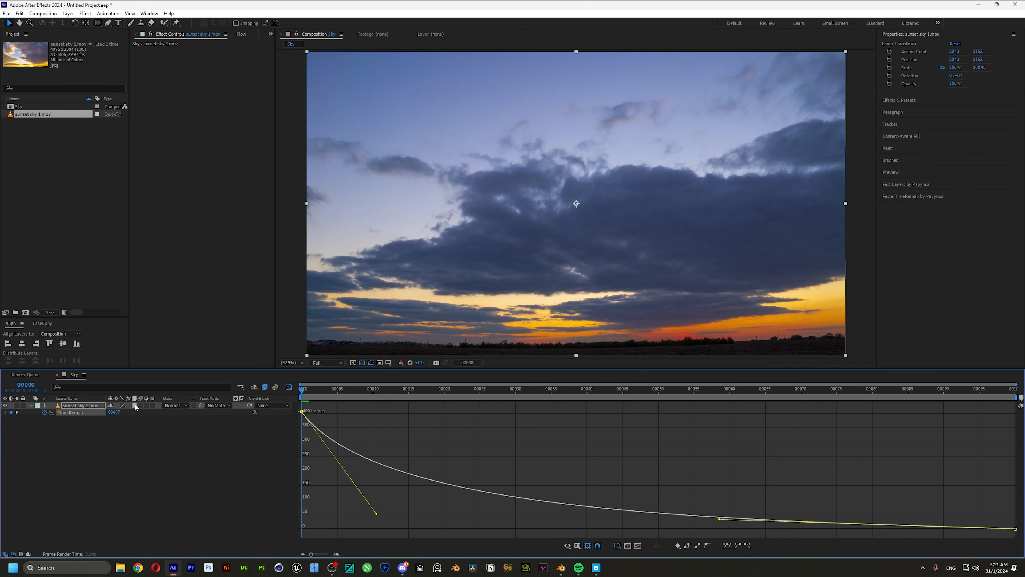
pyautogui.click(319, 363)
pyautogui.click(321, 406)
pyautogui.click(289, 386)
pyautogui.click(241, 453)
pyautogui.press('space')
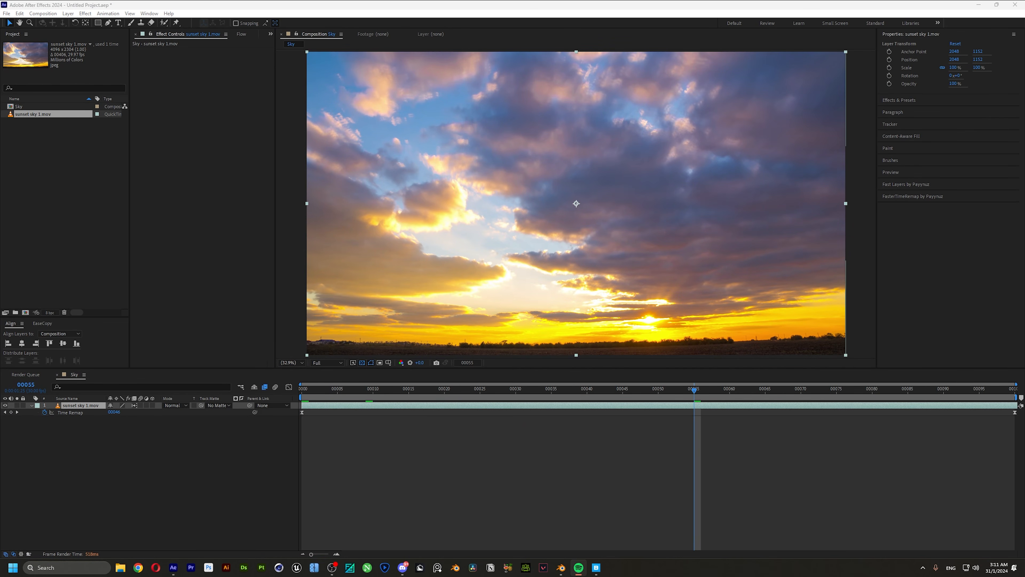
# Queue the Sky composition for H.264 rendering and specify its output file.
pyautogui.hotkey('ctrl', 'm')
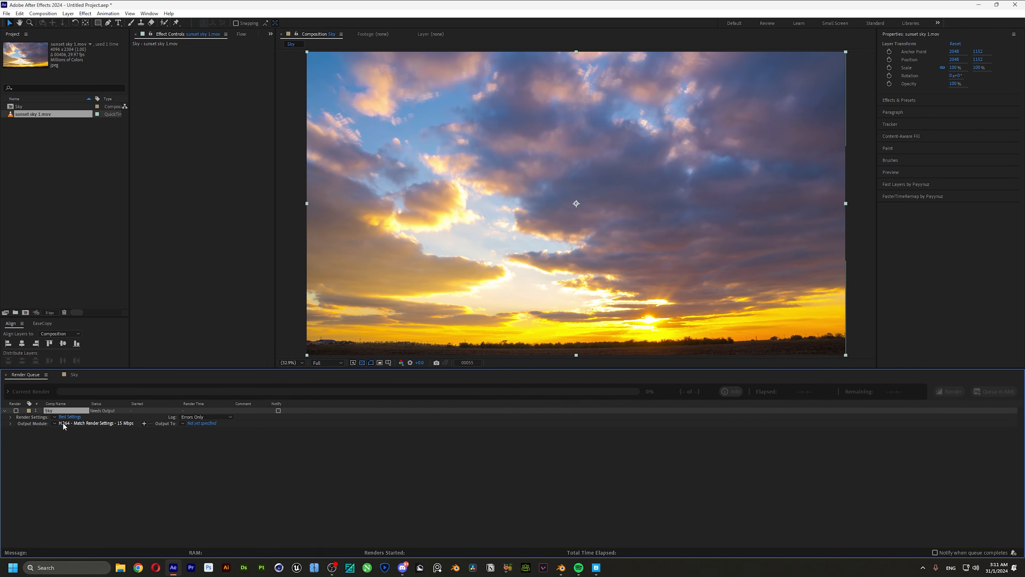
pyautogui.click(194, 423)
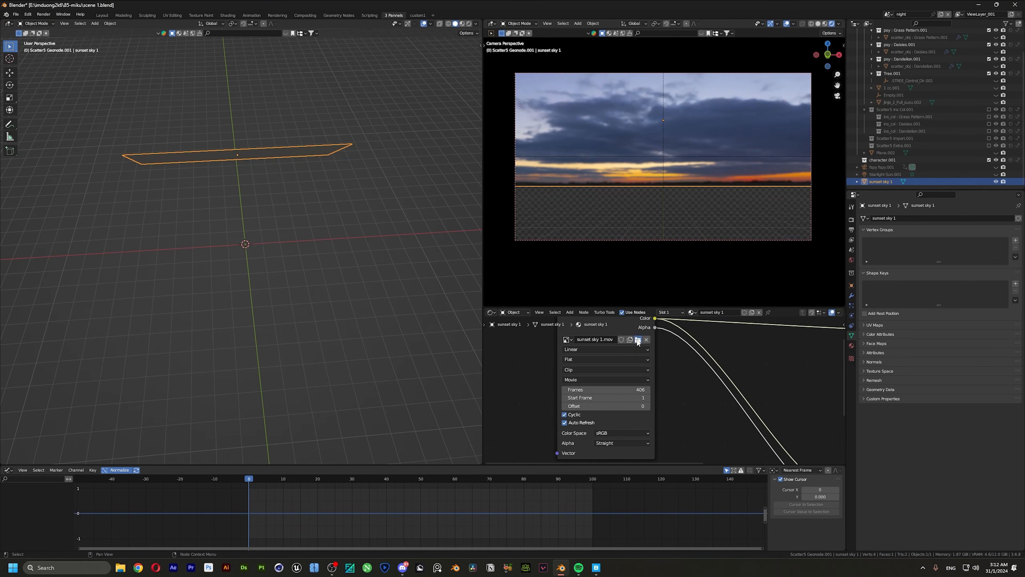
# Switch to Blender, replace the sky texture's movie with Sky.mp4 and play the animation.
pyautogui.click(638, 341)
pyautogui.press('Escape')
pyautogui.press('Escape')
pyautogui.press('space')
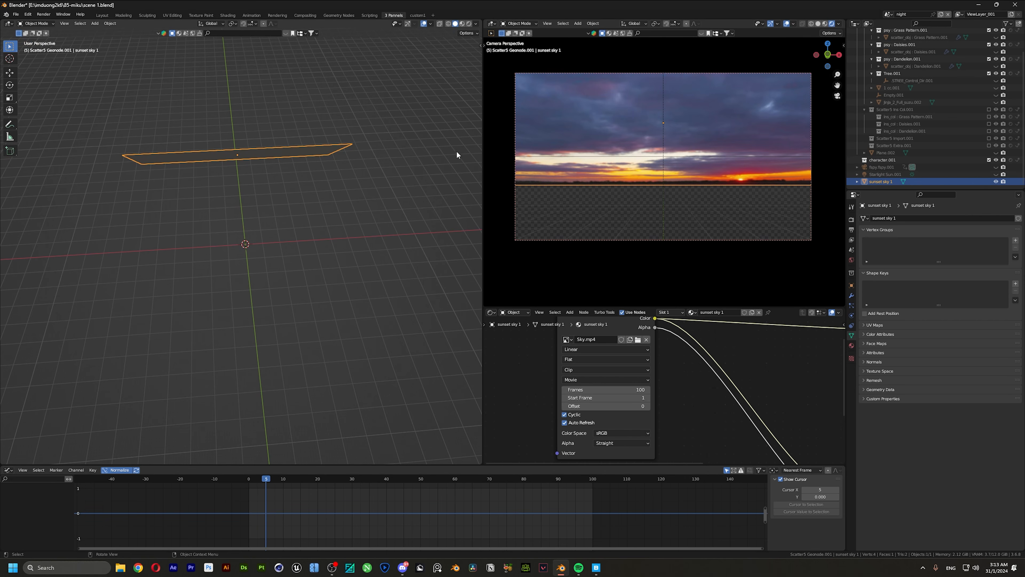
# Unhide all scene objects and move to frame 93.
pyautogui.hotkey('alt', 'h')
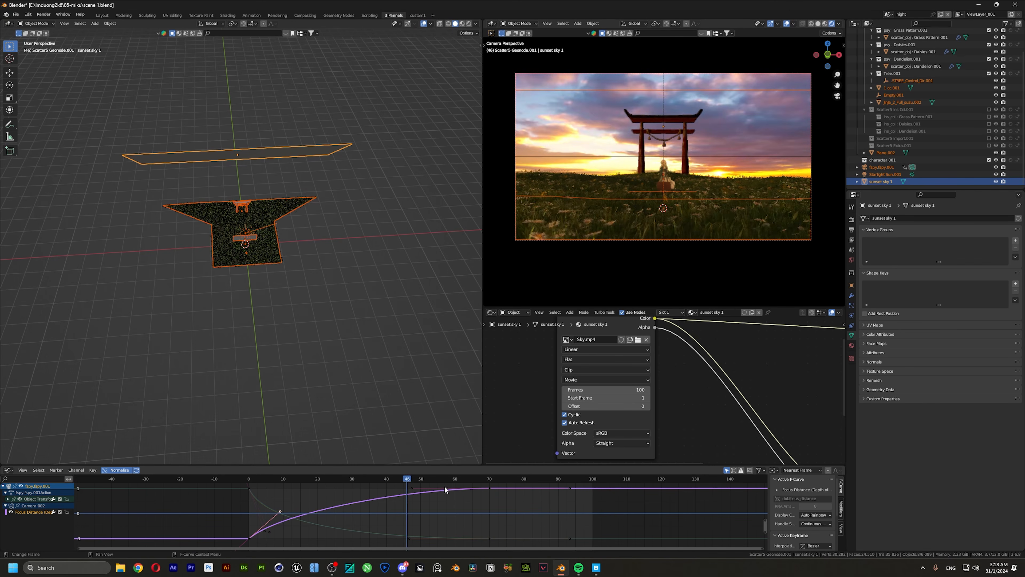
pyautogui.moveTo(519, 499); pyautogui.dragTo(570, 499)
# Insert an RGB Curves node between the Sky.mp4 texture's Color output and the Principled shader's Base Color.
pyautogui.scroll(-6, 557, 377)
pyautogui.moveTo(634, 346); pyautogui.dragTo(543, 358)
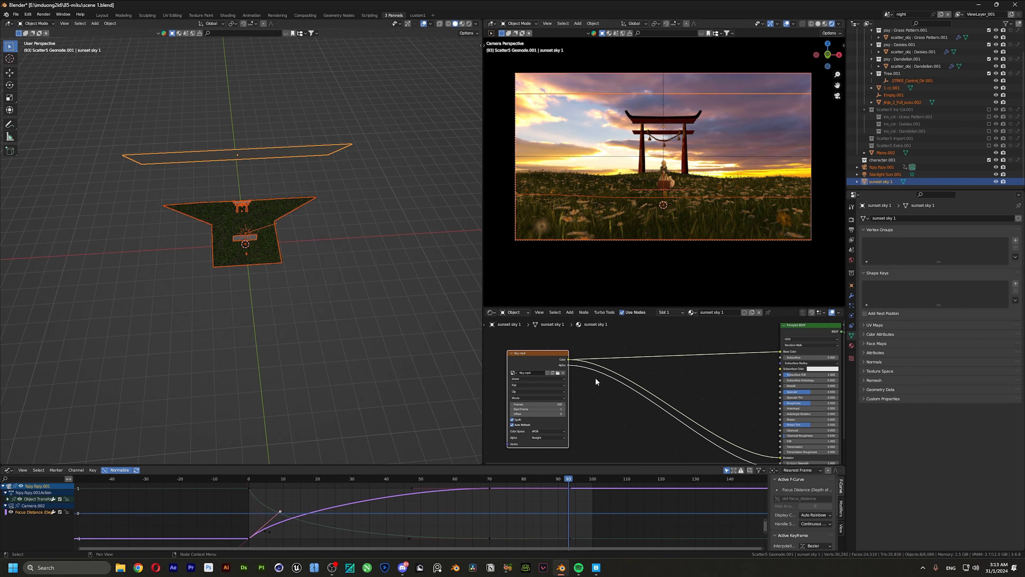
pyautogui.hotkey('shift', 'a')
pyautogui.click(612, 377)
pyautogui.click(675, 329)
# Select only the sky plane and lower the upper endpoint of the blue channel in its RGB Curves node.
pyautogui.scroll(7, 675, 329)
pyautogui.click(628, 338)
pyautogui.moveTo(698, 346); pyautogui.dragTo(700, 393)
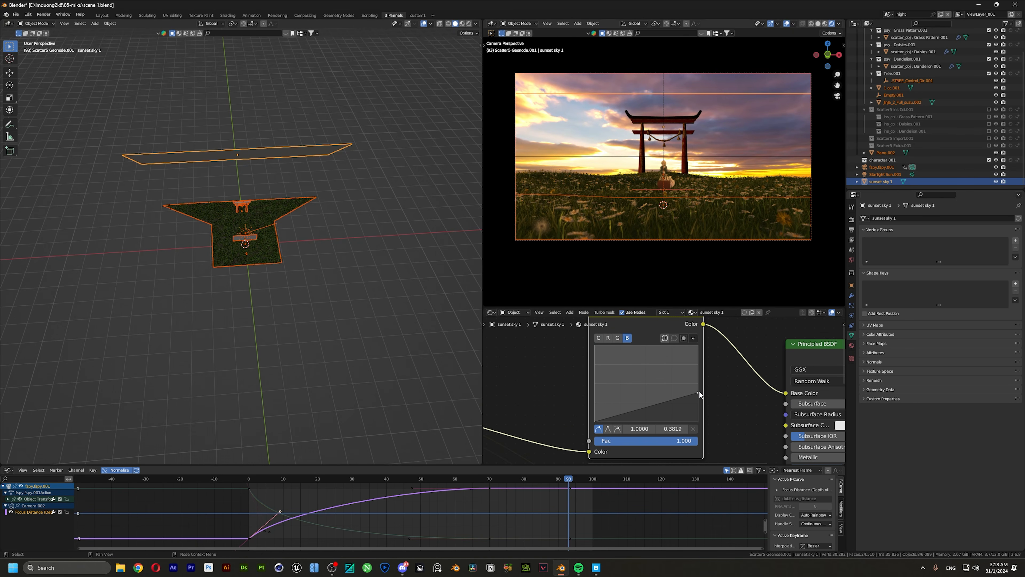
pyautogui.hotkey('ctrl', 'z')
pyautogui.click(323, 154)
pyautogui.moveTo(698, 346); pyautogui.dragTo(700, 374)
# Connect the RGB Curves node's Color output to the sky shader's Emission input as well.
pyautogui.scroll(-7, 656, 335)
pyautogui.moveTo(668, 323); pyautogui.dragTo(699, 437)
pyautogui.hotkey('ctrl', 'z')
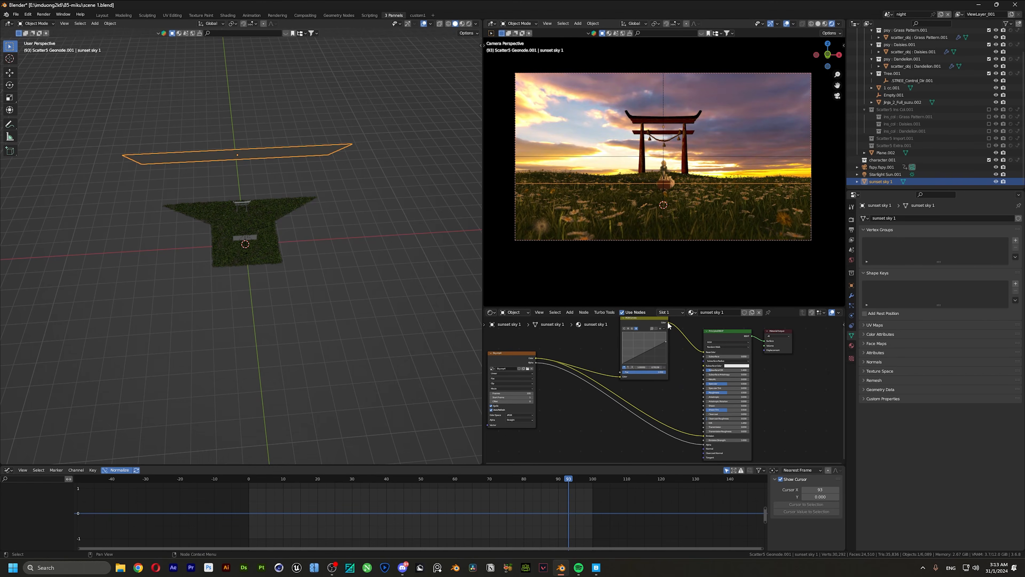
pyautogui.hotkey('ctrl', 'shift', 'z')
# Fine-tune the blue curve's upper endpoint to about 0.65.
pyautogui.scroll(7, 683, 383)
pyautogui.moveTo(681, 398); pyautogui.dragTo(710, 464, button='middle')
pyautogui.moveTo(674, 370)
pyautogui.mouseDown()
pyautogui.moveTo(682, 342)
pyautogui.moveTo(677, 374)
pyautogui.mouseUp()
pyautogui.scroll(-7, 675, 376)
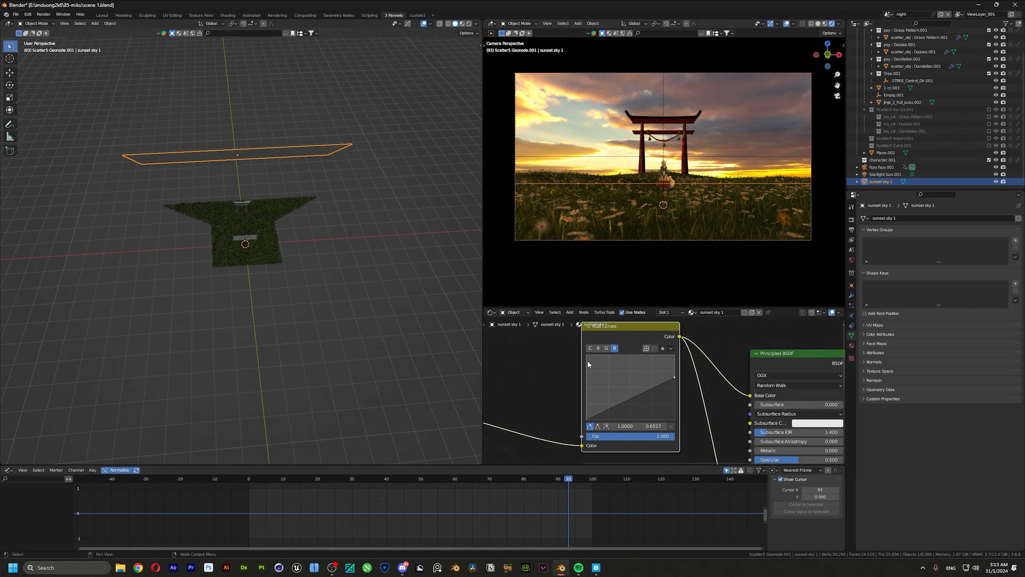
# Add a Brightness/Contrast node after the sky material's RGB Curves node, feeding both Base Color and Emission.
pyautogui.moveTo(703, 333); pyautogui.dragTo(599, 355)
pyautogui.hotkey('shift', 'a')
pyautogui.write('sbr')
pyautogui.press('Return')
pyautogui.click(606, 352)
pyautogui.scroll(-4, 625, 334)
pyautogui.scroll(4, 661, 299)
# Try different contrast values for the sky and set the Brightness/Contrast node's Contrast to -0.1.
pyautogui.scroll(12, 675, 387)
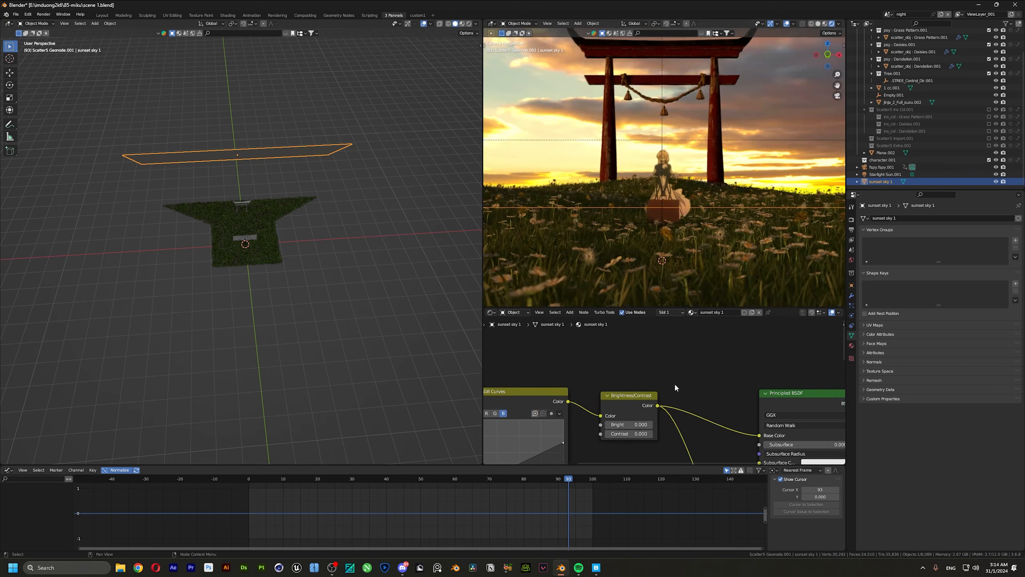
pyautogui.scroll(-2, 661, 299)
pyautogui.click(649, 412)
pyautogui.write('0.1')
pyautogui.press('Return')
pyautogui.scroll(-1, 656, 299)
pyautogui.moveTo(649, 412)
pyautogui.mouseDown()
pyautogui.moveTo(597, 412)
pyautogui.moveTo(642, 412)
pyautogui.mouseUp()
pyautogui.click(649, 412)
pyautogui.write('-0.2')
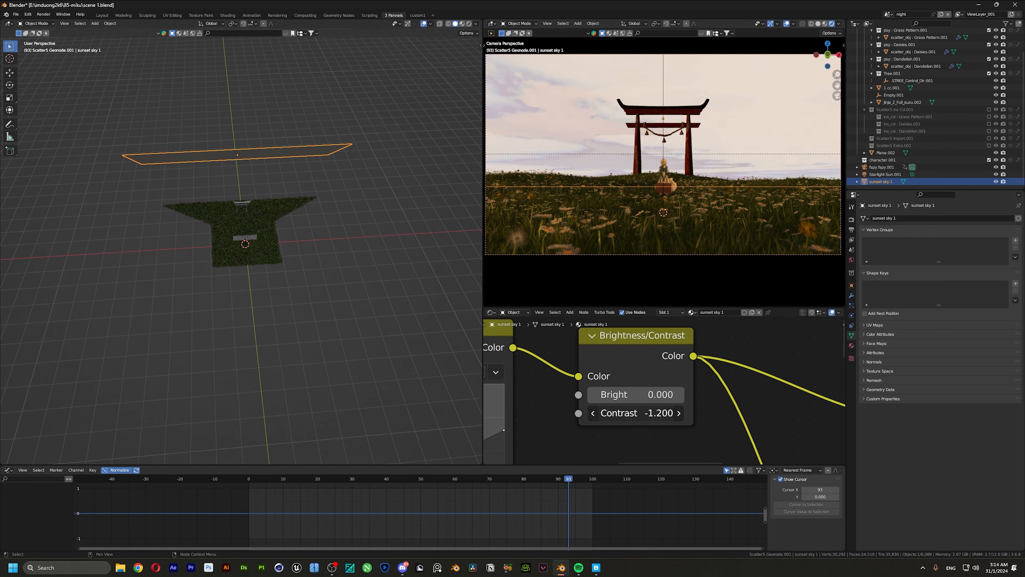
pyautogui.press('BackSpace')
pyautogui.write('1')
pyautogui.press('Return')
# Darken the sky by pulling down the combined RGB curve with a point at about 0.77, 0.54.
pyautogui.scroll(-5, 649, 412)
pyautogui.moveTo(501, 419); pyautogui.dragTo(570, 371, button='middle')
pyautogui.click(567, 328)
pyautogui.moveTo(646, 372); pyautogui.dragTo(660, 381)
pyautogui.scroll(9, 664, 167)
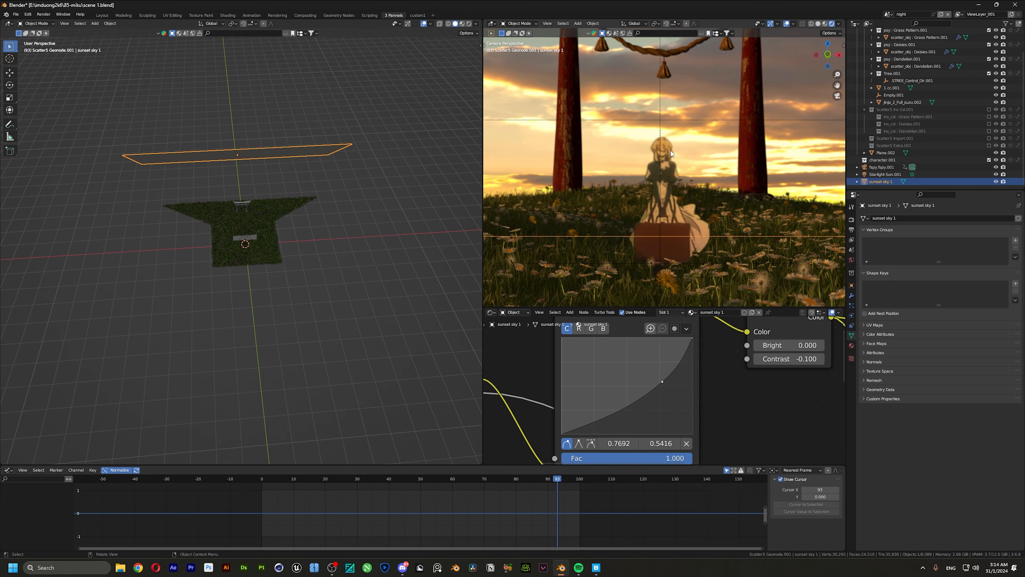
# Select the character plane and rearrange its material nodes, moving the Principled shader closer to RGB Curves.
pyautogui.click(663, 172)
pyautogui.scroll(-5, 644, 364)
pyautogui.scroll(-4, 629, 404)
pyautogui.moveTo(618, 444); pyautogui.dragTo(662, 391, button='middle')
pyautogui.moveTo(678, 326); pyautogui.dragTo(670, 344)
pyautogui.moveTo(573, 329); pyautogui.dragTo(711, 462)
pyautogui.moveTo(744, 355); pyautogui.dragTo(672, 369)
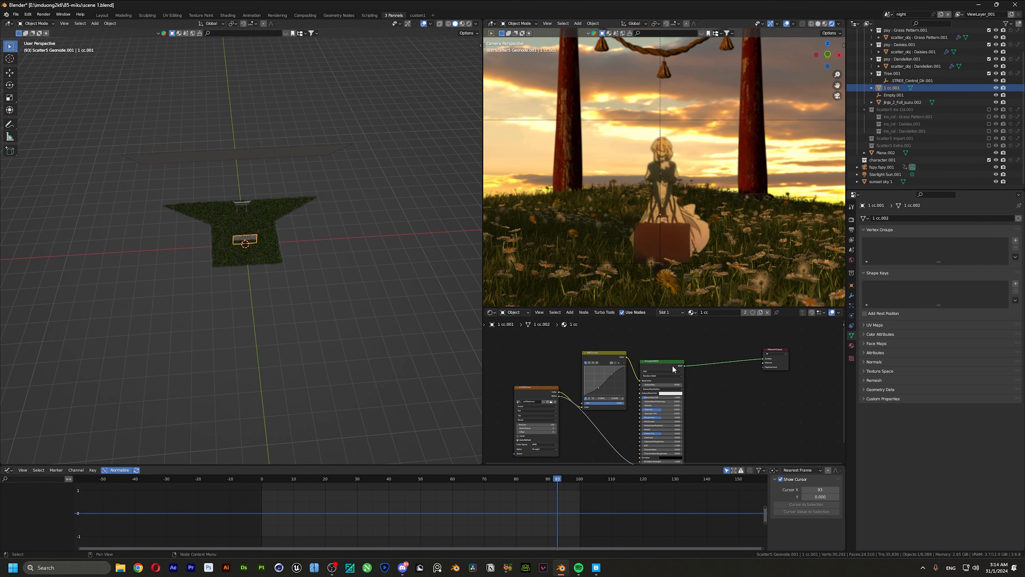
# Adjust the character material's combined RGB curve, placing its upper point at about 0.73, 0.76.
pyautogui.scroll(5, 605, 360)
pyautogui.moveTo(605, 360); pyautogui.dragTo(746, 344, button='middle')
pyautogui.moveTo(756, 381)
pyautogui.mouseDown()
pyautogui.moveTo(766, 388)
pyautogui.moveTo(761, 376)
pyautogui.mouseUp()
pyautogui.scroll(-8, 648, 281)
pyautogui.scroll(7, 286, 229)
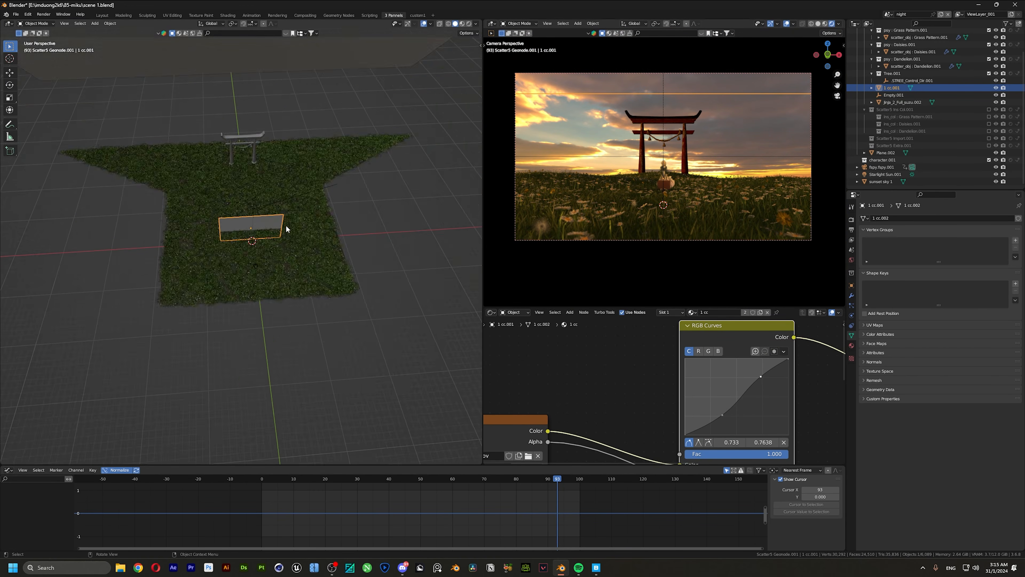
# Try enlarging the character plane and moving it along the Z axis.
pyautogui.moveTo(287, 229); pyautogui.dragTo(289, 190, button='middle')
pyautogui.press('s')
pyautogui.click(302, 267)
pyautogui.moveTo(302, 267); pyautogui.dragTo(304, 306, button='middle')
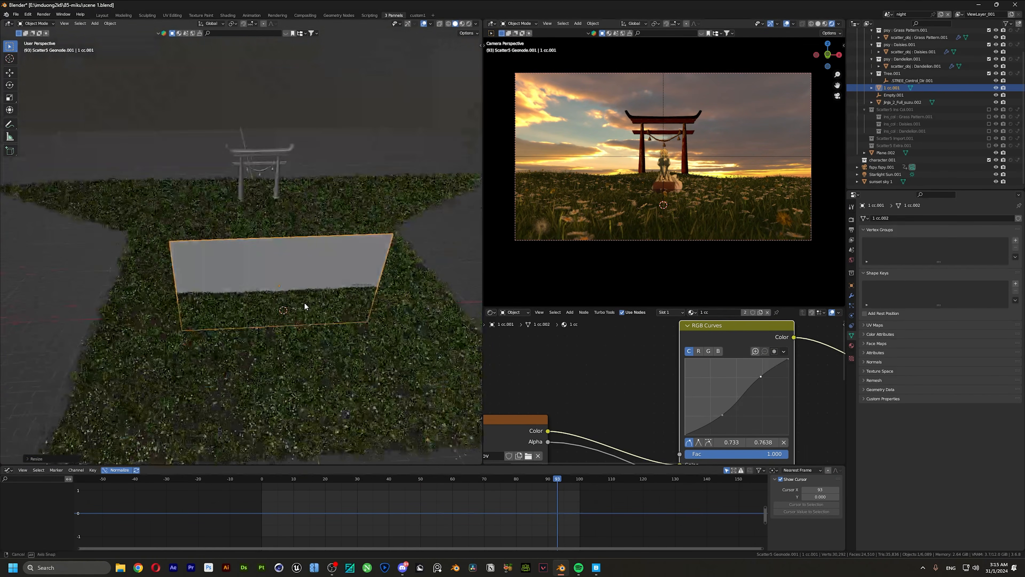
pyautogui.scroll(5, 305, 306)
pyautogui.scroll(7, 648, 202)
pyautogui.press('g')
pyautogui.press('z')
pyautogui.click(286, 233)
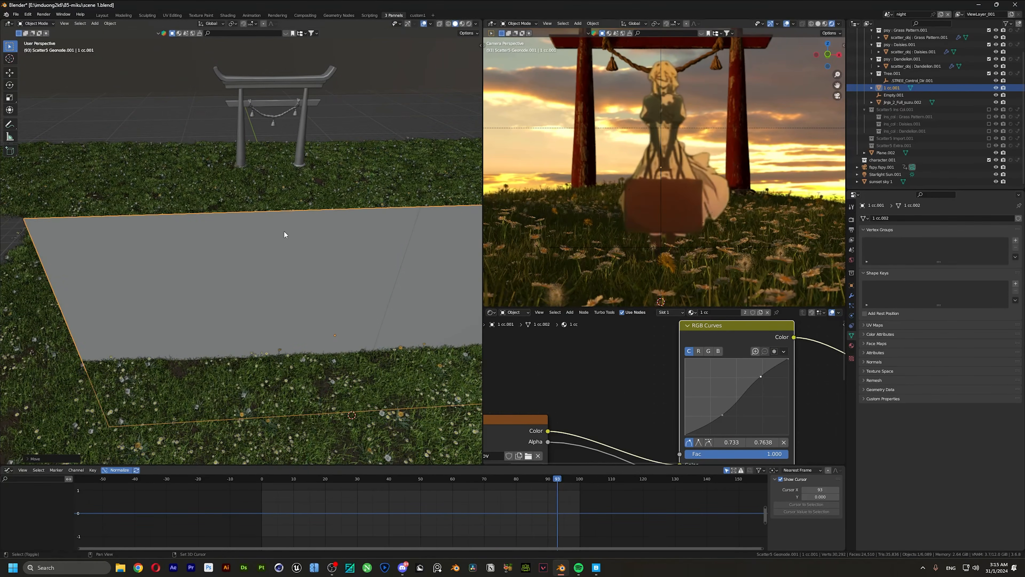
# Cancel moving the character plane along Y and undo its last move and scaling.
pyautogui.press('g')
pyautogui.press('y')
pyautogui.rightClick(272, 298)
pyautogui.hotkey('ctrl', 'z')
pyautogui.hotkey('ctrl', 'z')
# Select the camera and lower its lens Shift Y slightly.
pyautogui.scroll(-3, 581, 243)
pyautogui.click(881, 167)
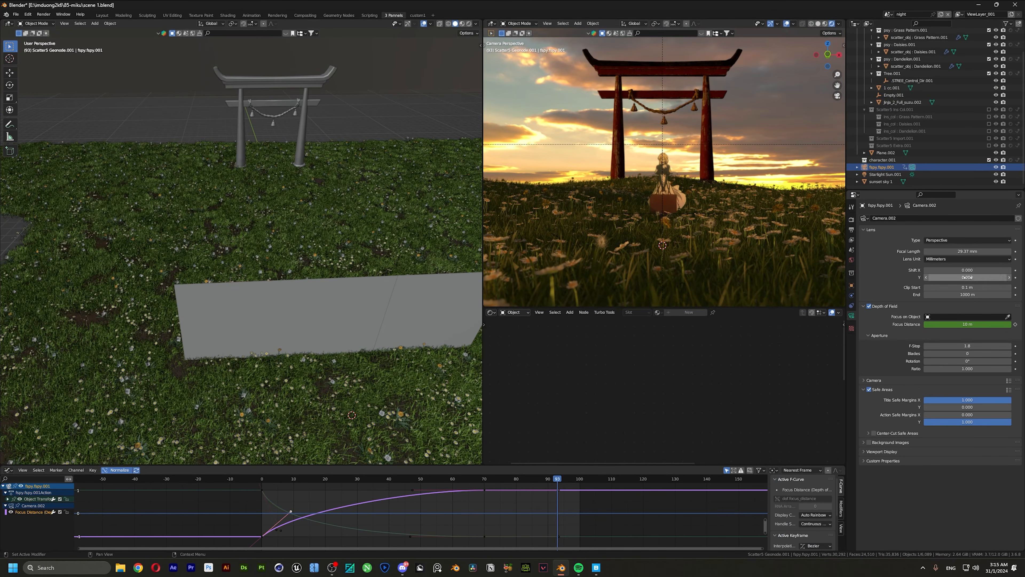
pyautogui.moveTo(966, 277); pyautogui.dragTo(949, 277)
pyautogui.scroll(-3, 707, 242)
# Play the animation from frame 0 to check the camera framing.
pyautogui.moveTo(430, 478); pyautogui.dragTo(261, 477)
pyautogui.press('space')
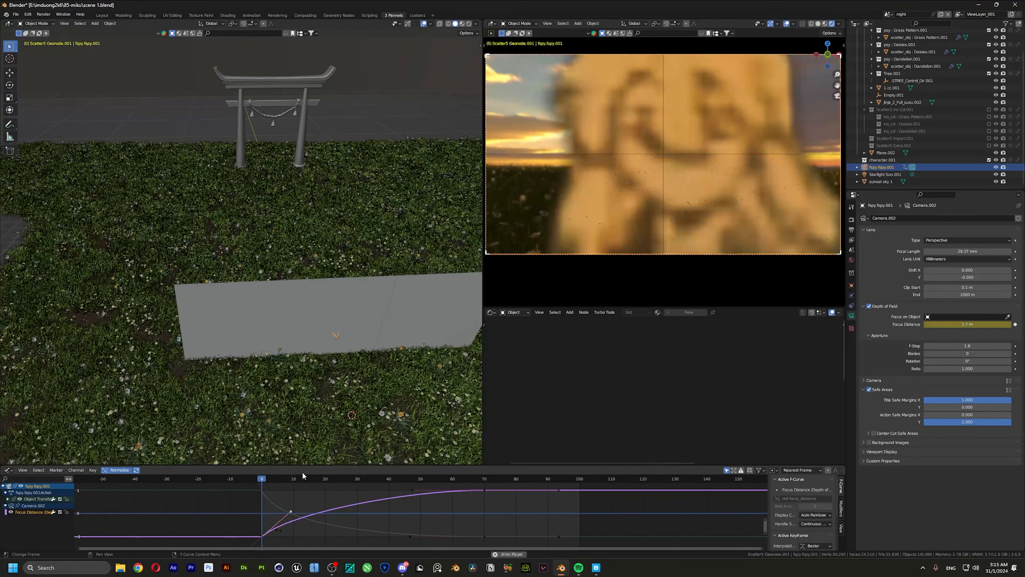
pyautogui.press('space')
# Select the sky plane and set its shader's Emission Strength to 0.9 after trying 0.8.
pyautogui.click(377, 93)
pyautogui.scroll(3, 695, 377)
pyautogui.click(709, 374)
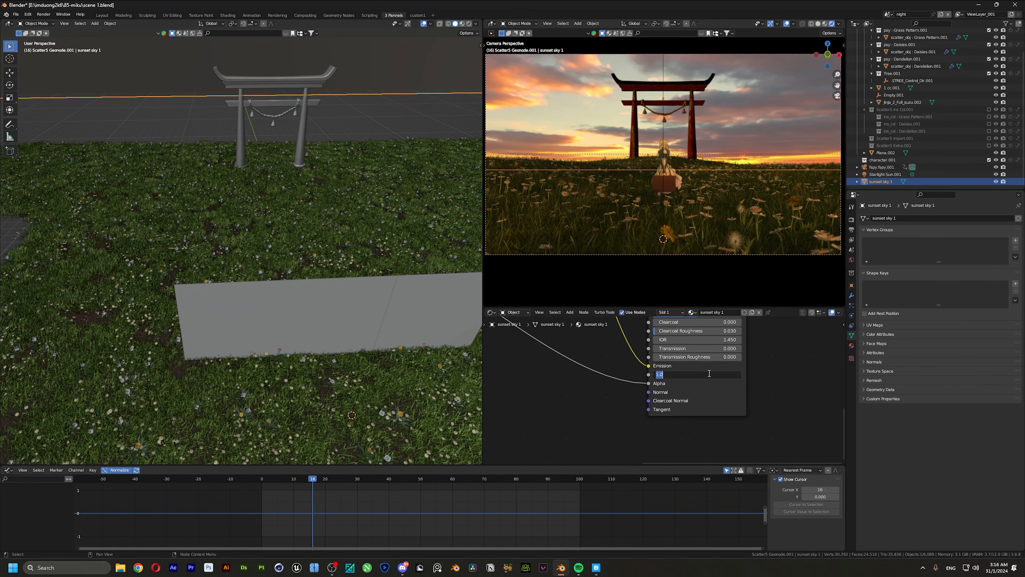
pyautogui.write('.8')
pyautogui.press('Return')
pyautogui.click(709, 374)
pyautogui.write('.9')
pyautogui.press('Return')
pyautogui.click(711, 373)
pyautogui.press('Return')
# Clear the selection and return the timeline to frame 0.
pyautogui.scroll(-6, 395, 195)
pyautogui.click(396, 194)
pyautogui.moveTo(396, 194); pyautogui.dragTo(359, 218, button='middle')
pyautogui.click(262, 479)
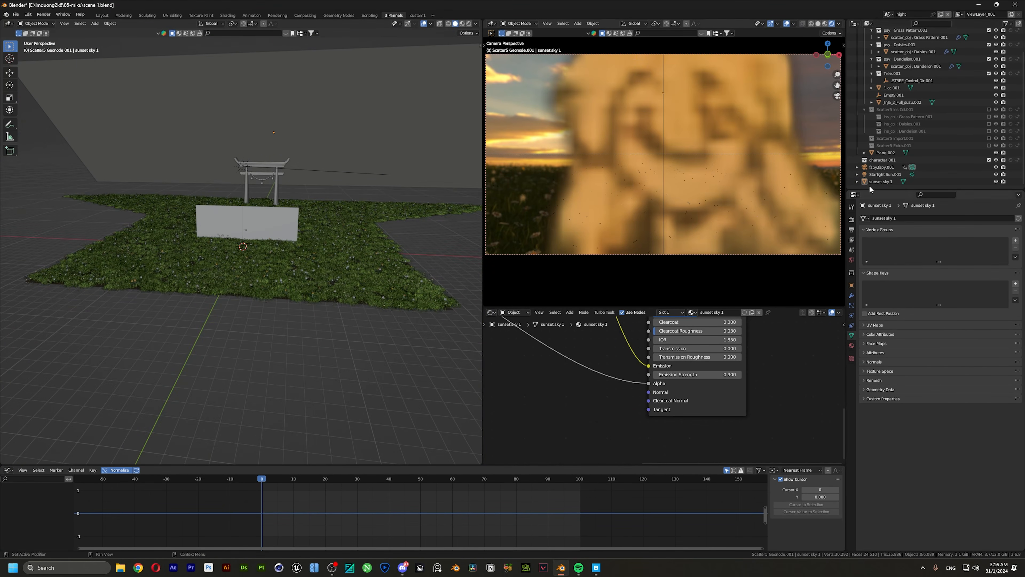
# In the render settings, set the motion blur Position to Start on Frame and its Shutter to 0.78.
pyautogui.click(851, 219)
pyautogui.click(869, 408)
pyautogui.click(863, 407)
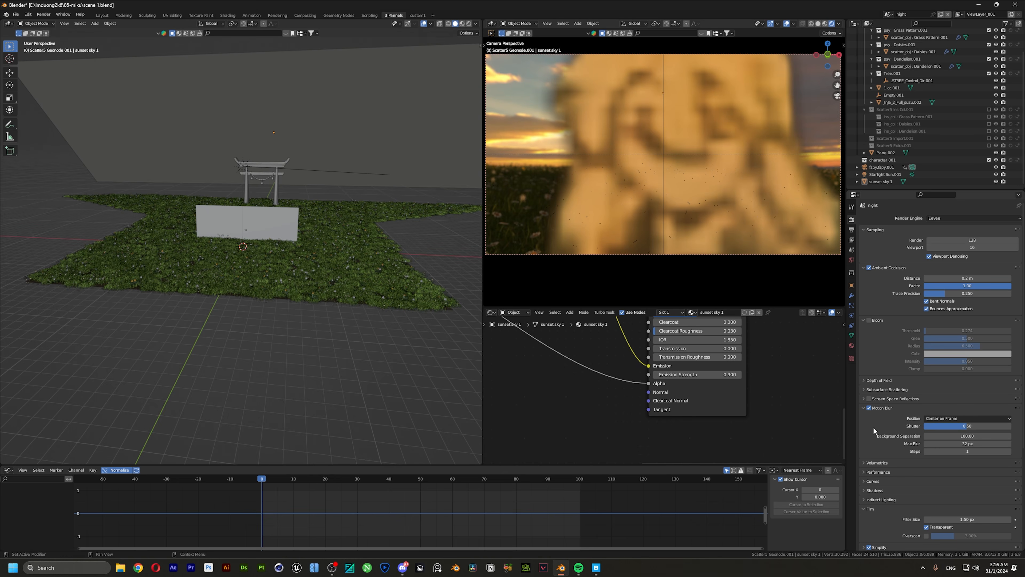
pyautogui.scroll(-5, 873, 426)
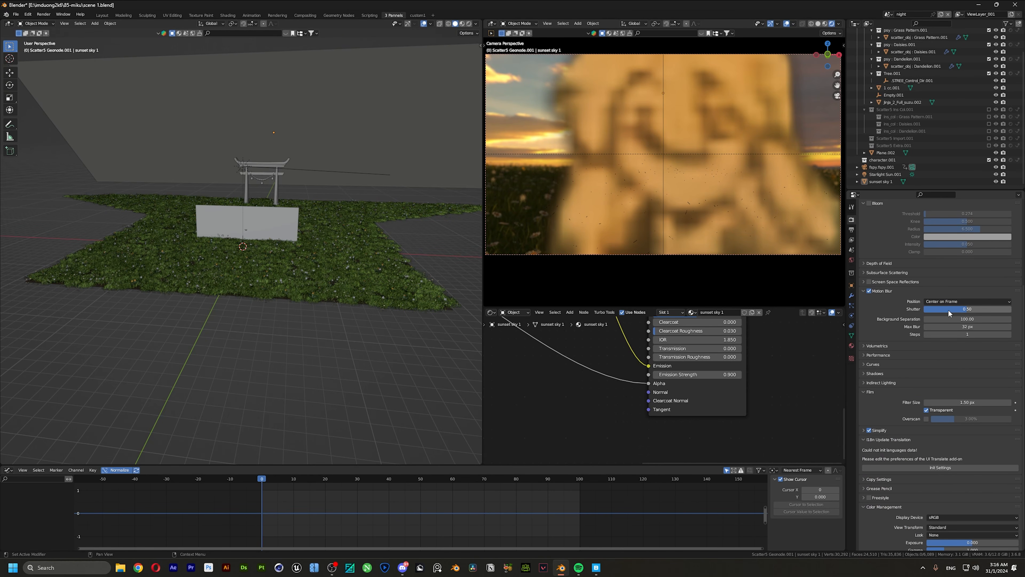
pyautogui.moveTo(962, 309); pyautogui.dragTo(967, 308)
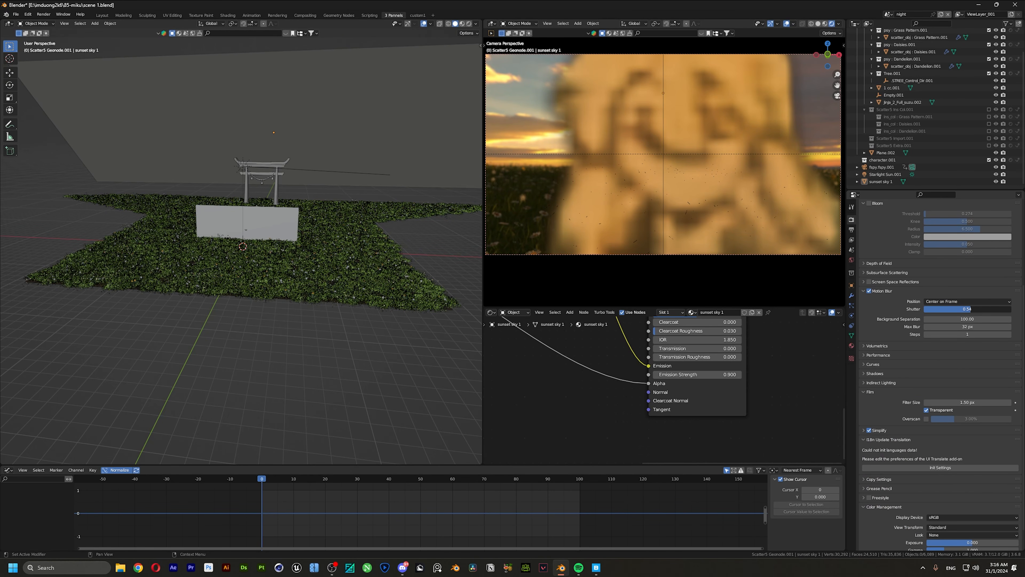
pyautogui.click(973, 298)
pyautogui.click(969, 308)
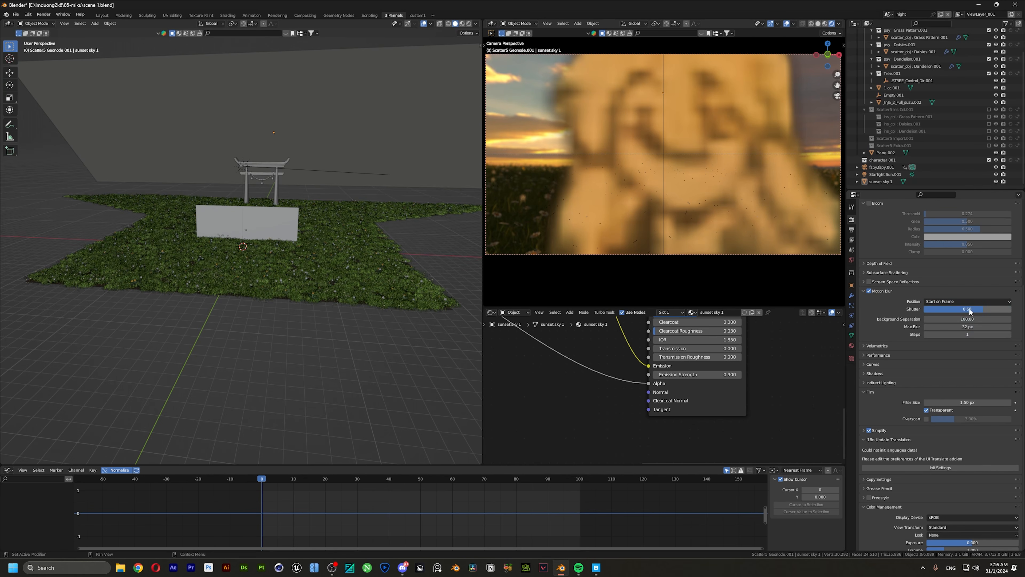
pyautogui.moveTo(984, 309); pyautogui.dragTo(991, 309)
pyautogui.scroll(-2, 869, 362)
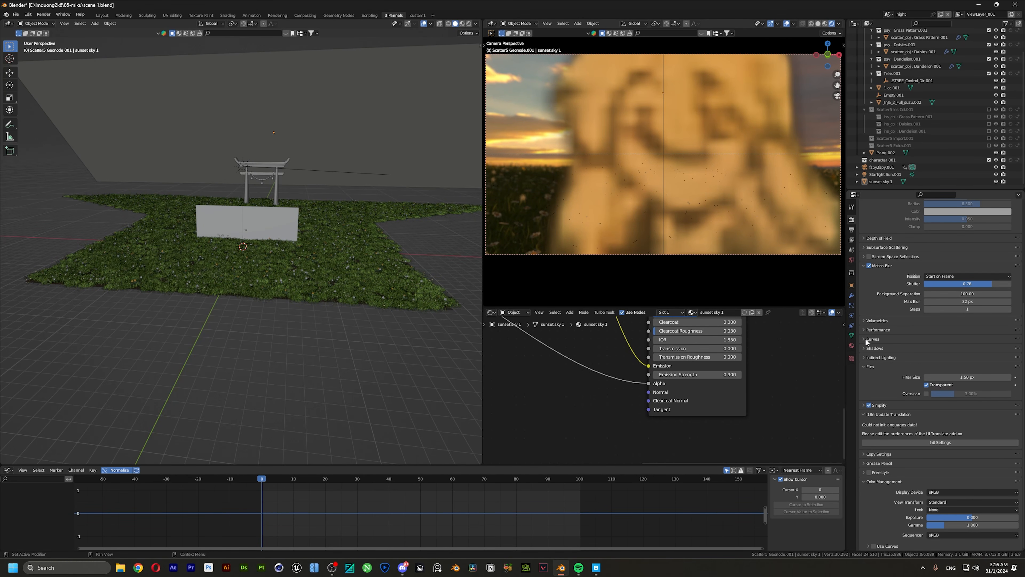
# Collapse the Film settings and set the color management Look to Low Contrast.
pyautogui.click(864, 367)
pyautogui.click(945, 509)
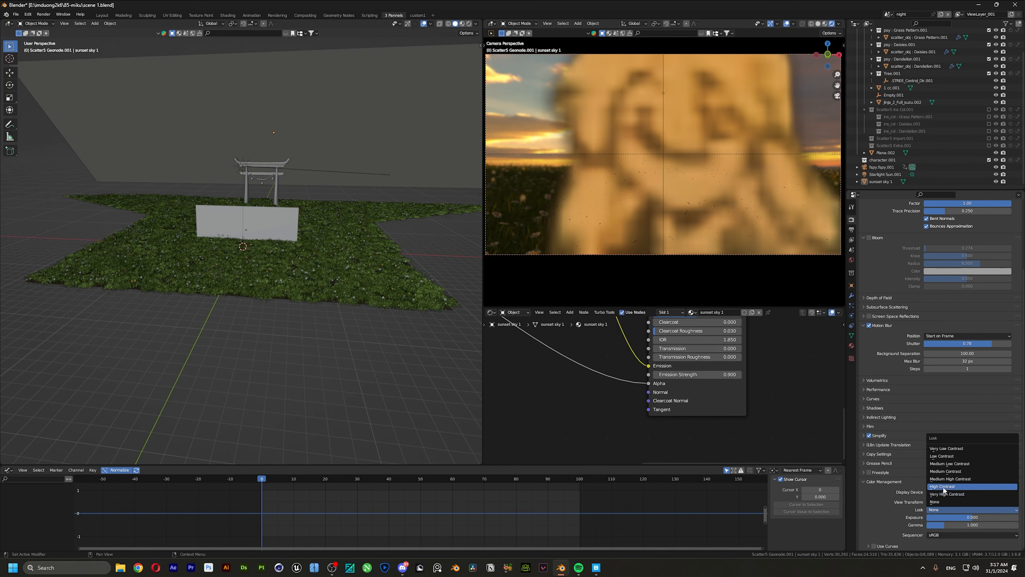
pyautogui.click(940, 457)
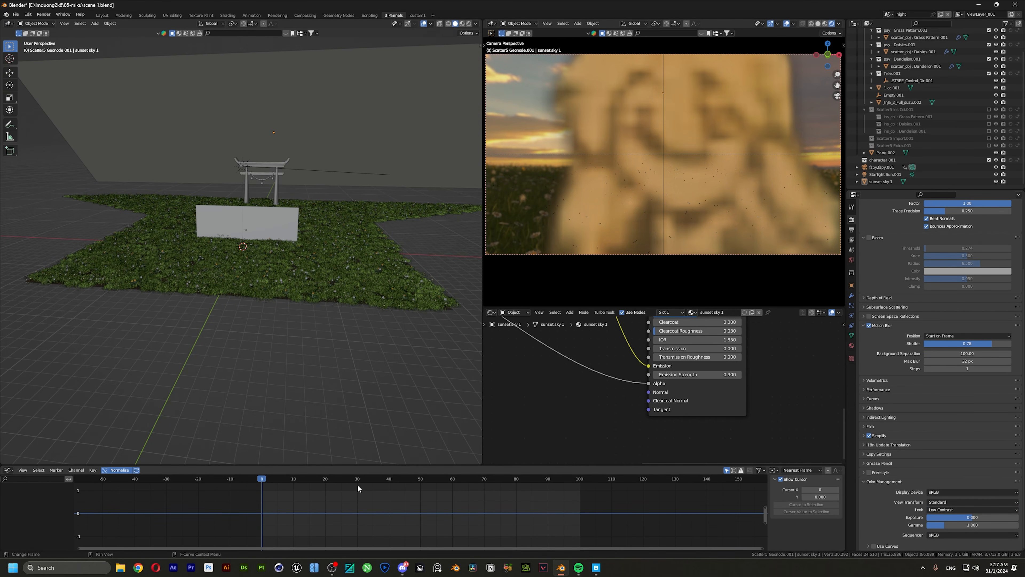
# Step through the animation to frame 64 and set the sky shader's Emission Strength to 1.0.
pyautogui.click(364, 480)
pyautogui.click(396, 479)
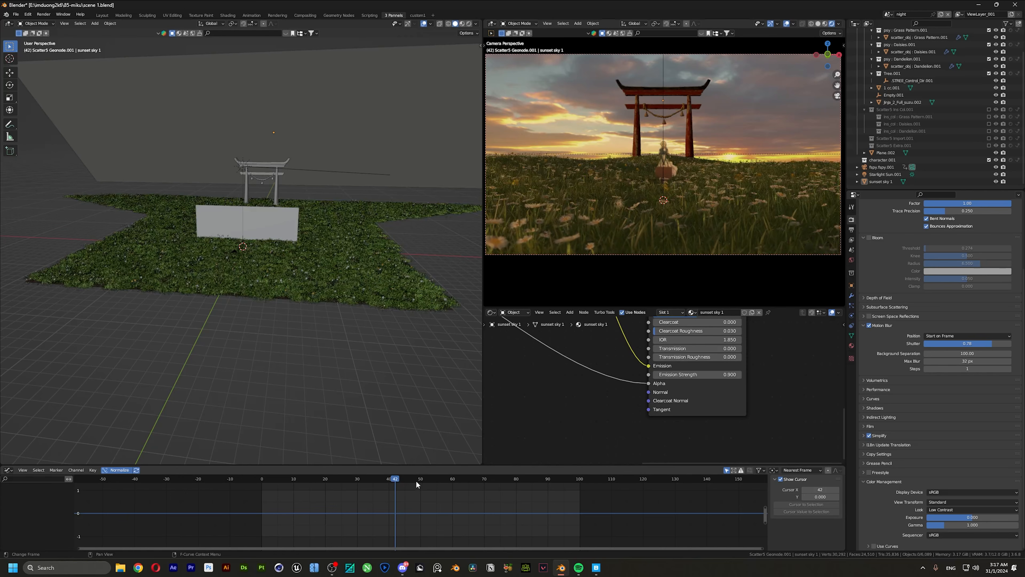
pyautogui.click(416, 481)
pyautogui.click(444, 480)
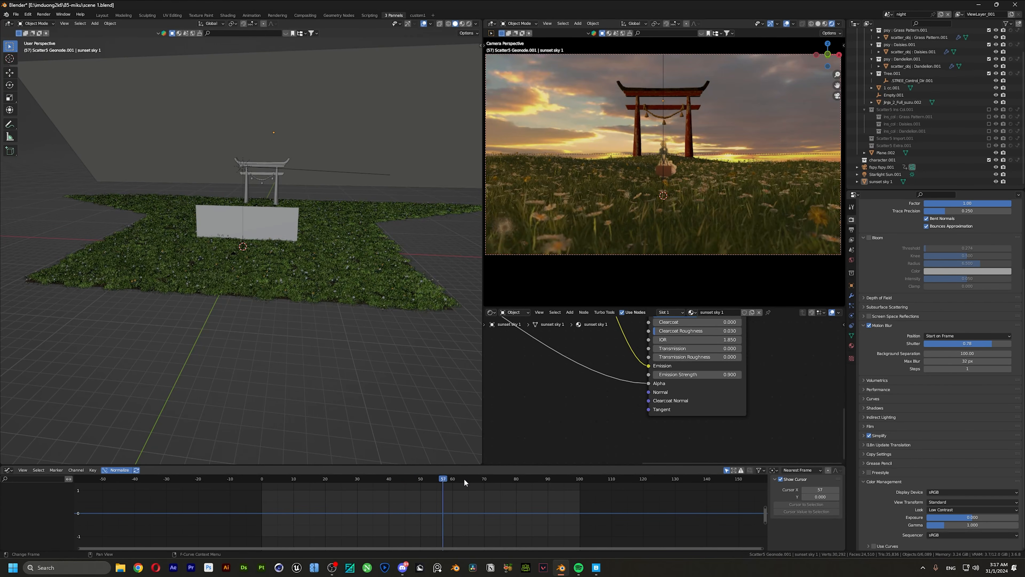
pyautogui.click(465, 480)
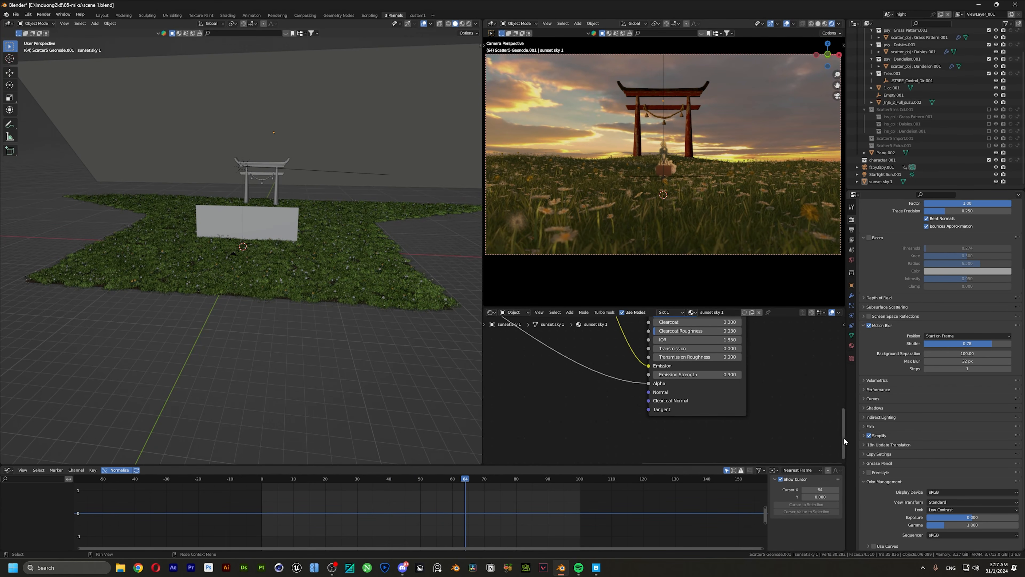
pyautogui.click(738, 375)
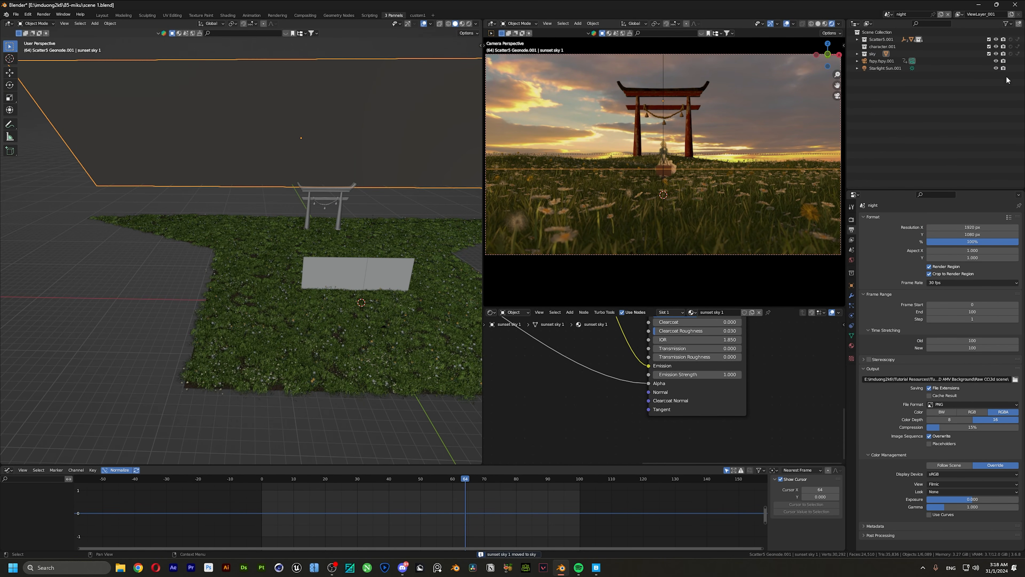
# Make the sky collection a holdout and add a new view layer that copies the current layer's settings.
pyautogui.click(1010, 54)
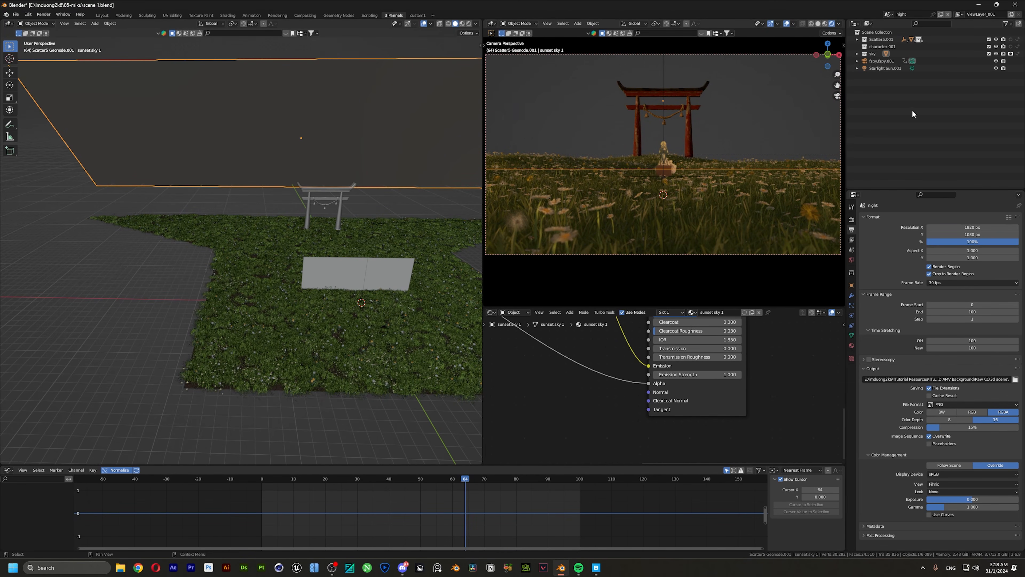
pyautogui.click(957, 14)
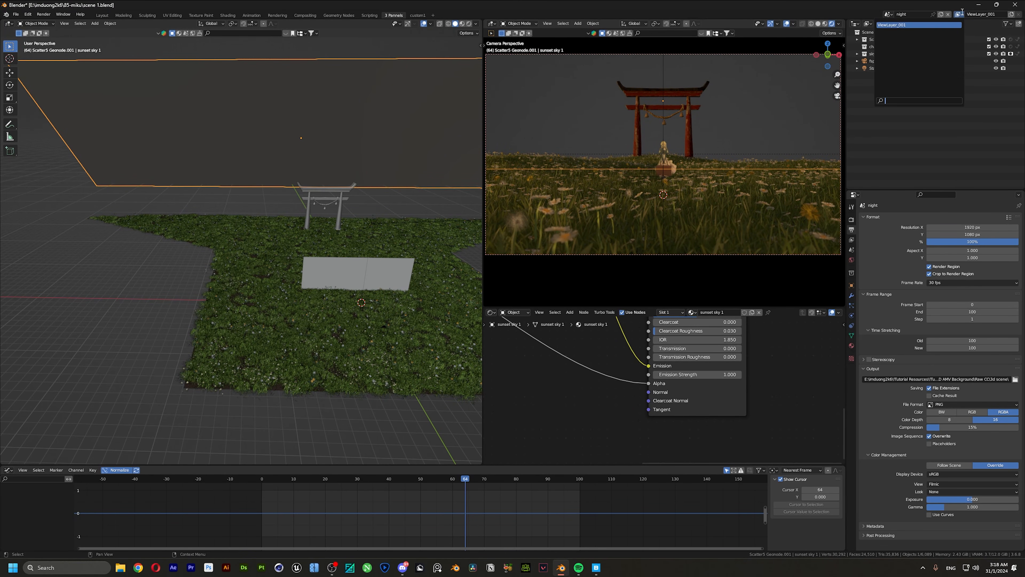
pyautogui.click(1011, 15)
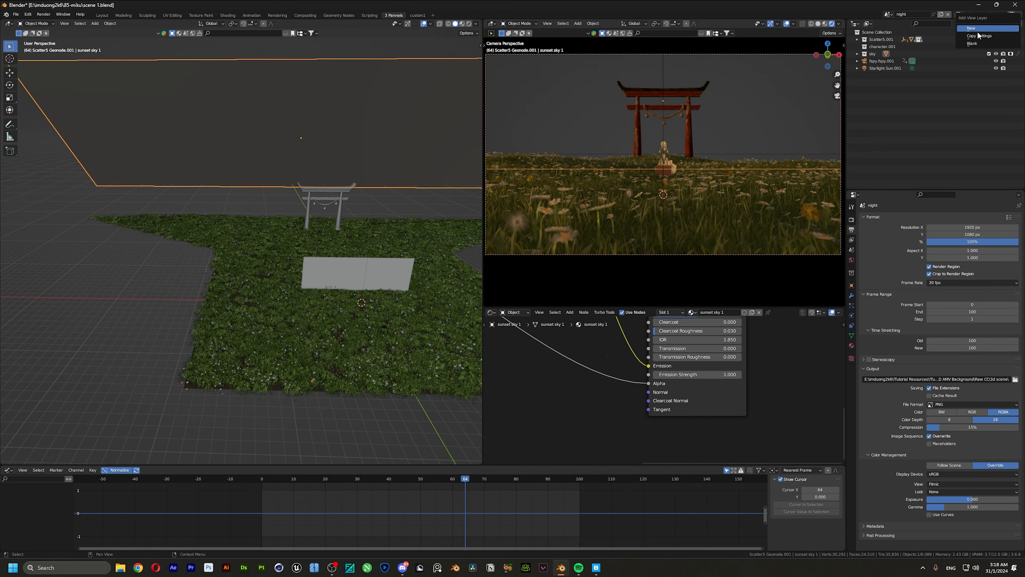
pyautogui.click(978, 35)
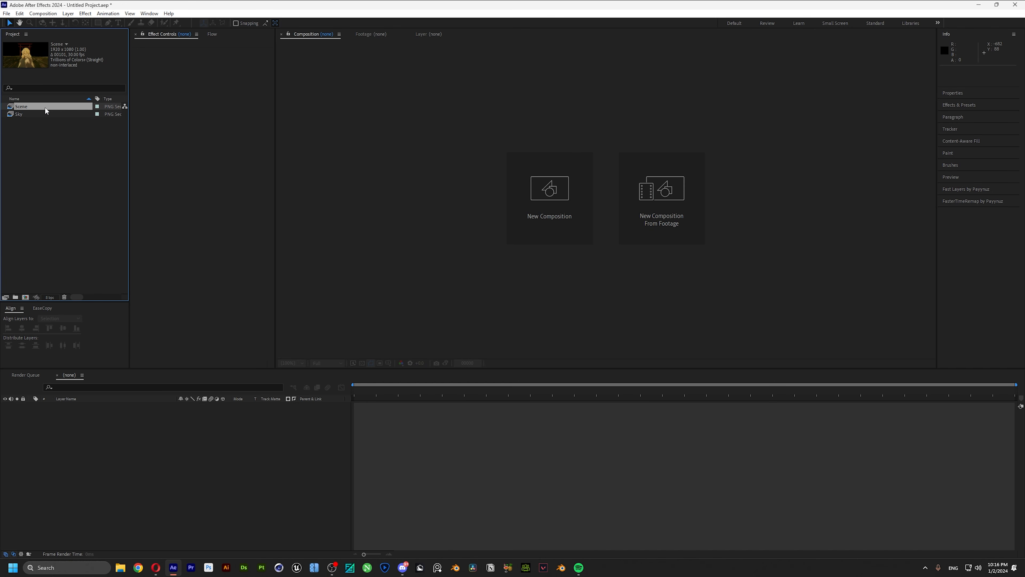
# In After Effects, create a composition from the Scene sequence and place the Sky sequence beneath it.
pyautogui.moveTo(22, 106); pyautogui.dragTo(380, 432)
pyautogui.click(21, 114)
pyautogui.click(28, 122)
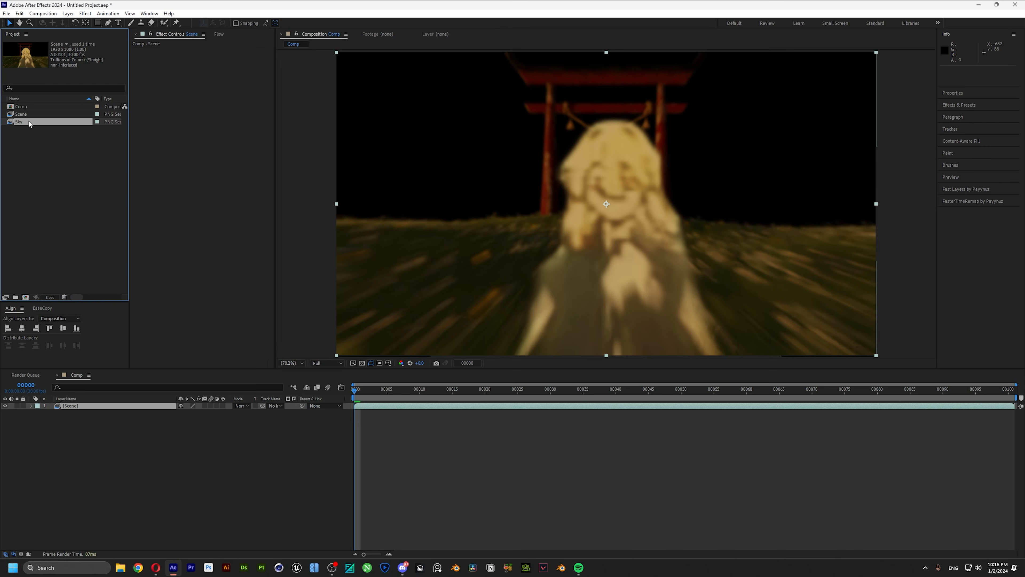
pyautogui.moveTo(37, 147); pyautogui.dragTo(813, 405)
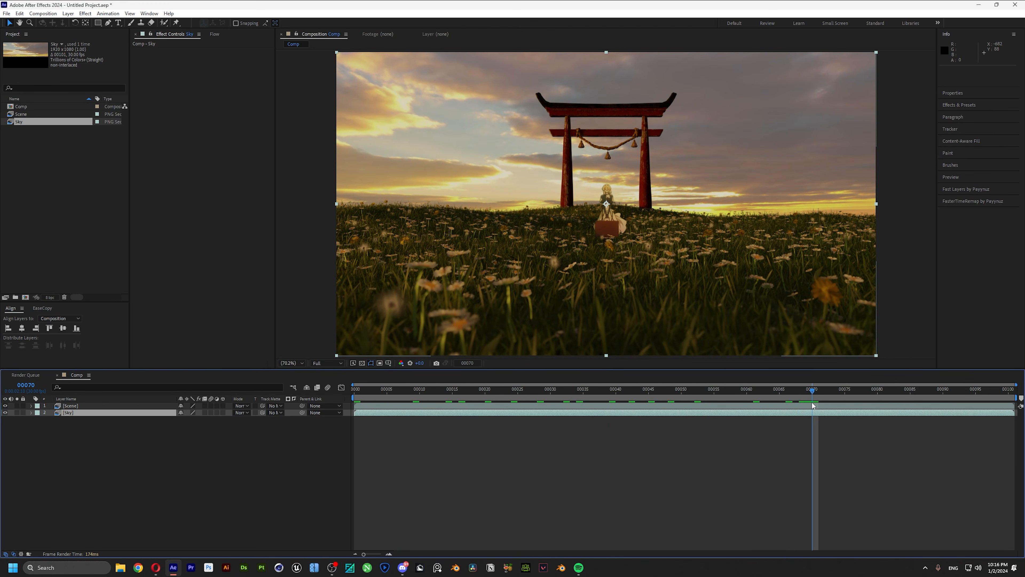
# End the work area at frame 70 and trim the composition to it.
pyautogui.press('b')
pyautogui.press('n')
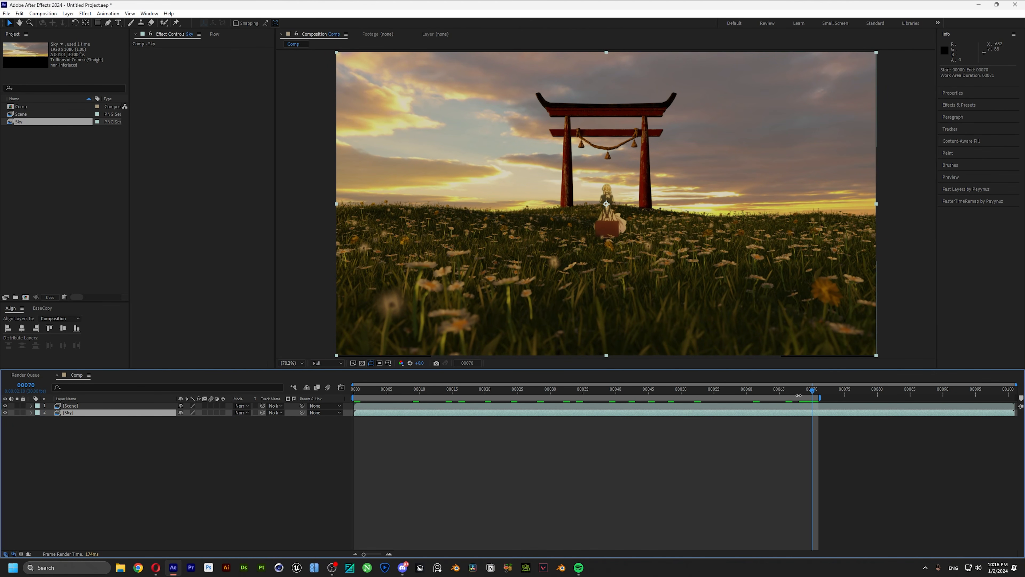
pyautogui.rightClick(799, 398)
pyautogui.click(816, 420)
# Return to frame 0 and apply Brightness & Contrast to the Sky layer with Brightness 10 and Contrast 7.
pyautogui.moveTo(866, 395); pyautogui.dragTo(321, 437)
pyautogui.hotkey('ctrl', 'space')
pyautogui.press('Return')
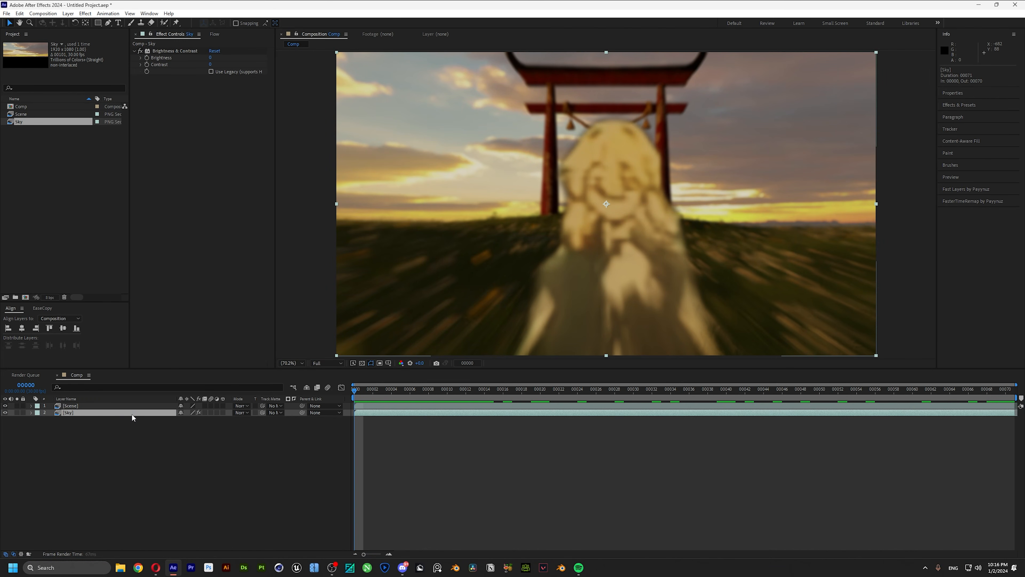
pyautogui.moveTo(211, 59); pyautogui.dragTo(219, 61)
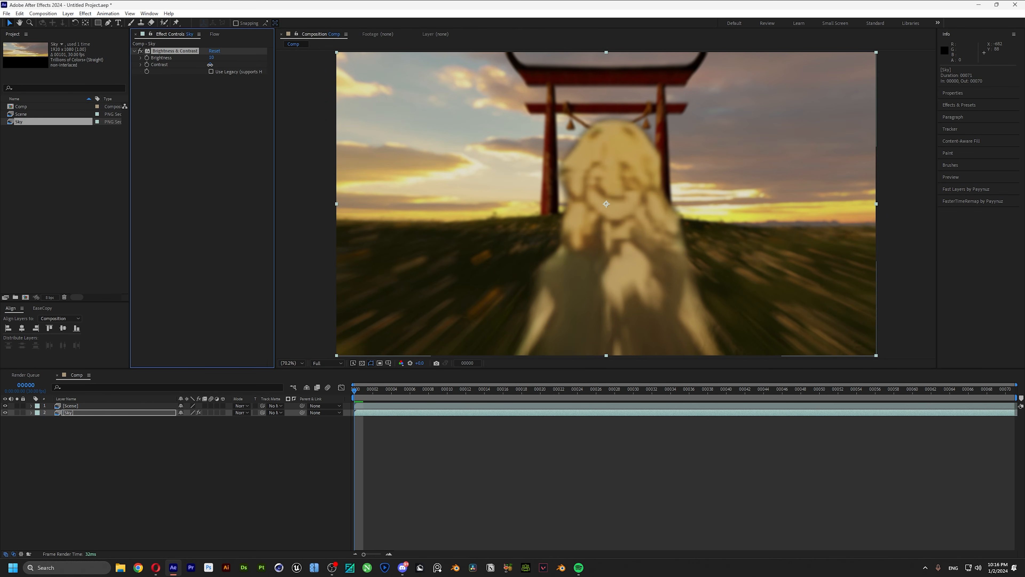
pyautogui.moveTo(221, 65); pyautogui.dragTo(207, 65)
# Apply the Lumetri Color effect to the Sky layer and expand its Curves section.
pyautogui.click(216, 158)
pyautogui.hotkey('ctrl', 'space')
pyautogui.write('lum')
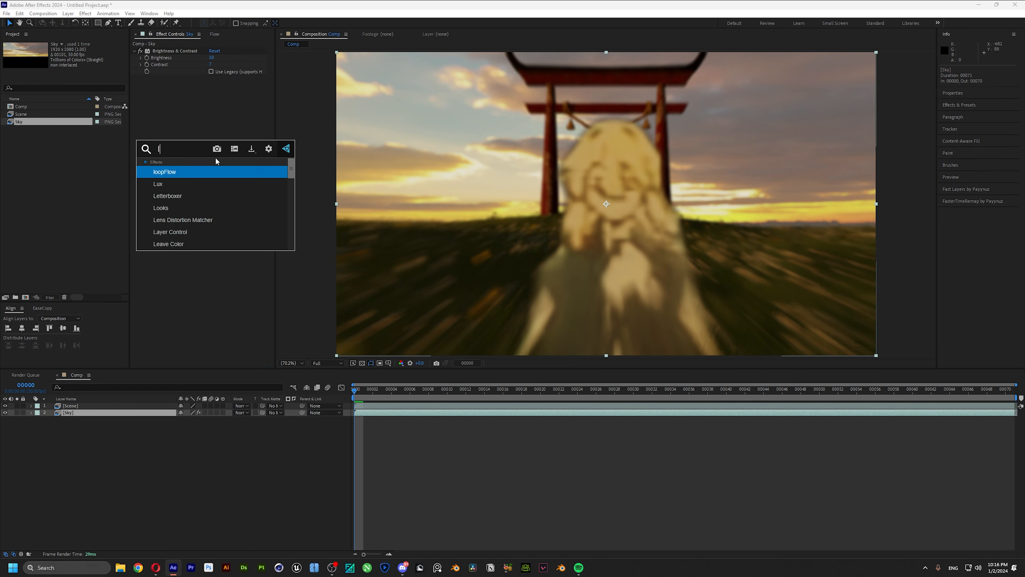
pyautogui.press('Return')
pyautogui.click(139, 98)
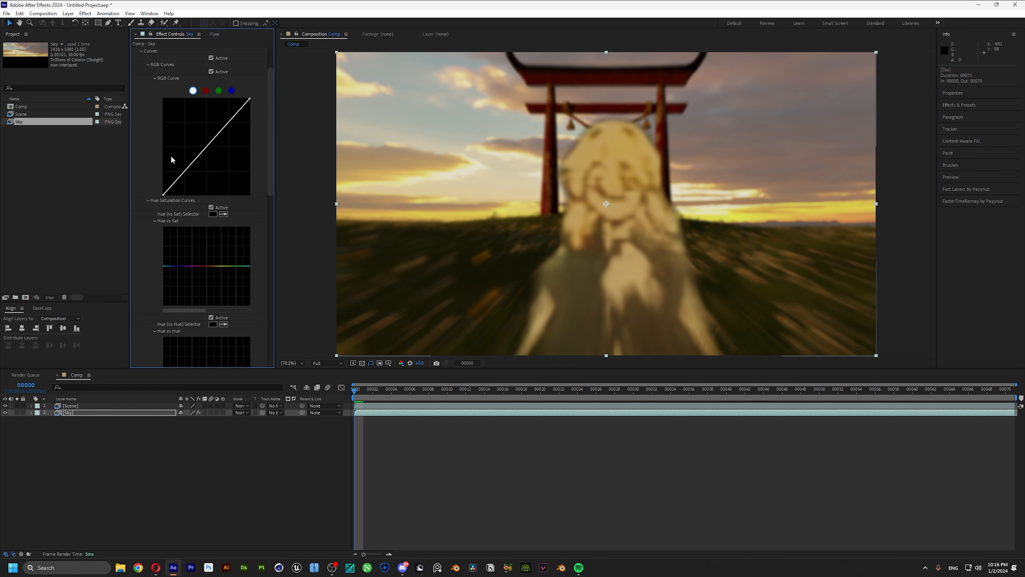
# Reduce the saturation of the sky's blues with a lowered point on the Hue vs Sat curve.
pyautogui.scroll(-3, 175, 186)
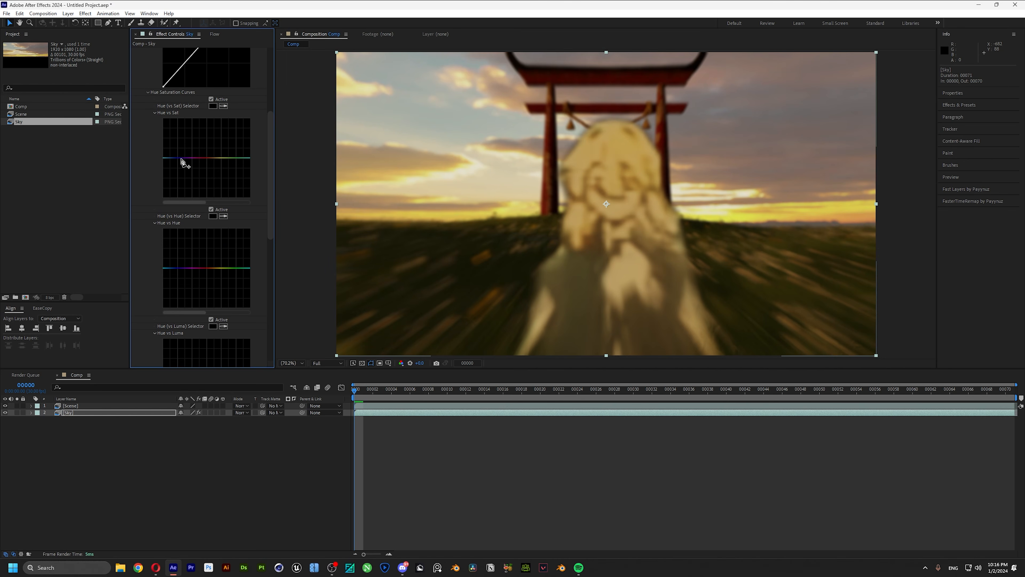
pyautogui.moveTo(181, 158); pyautogui.dragTo(181, 166)
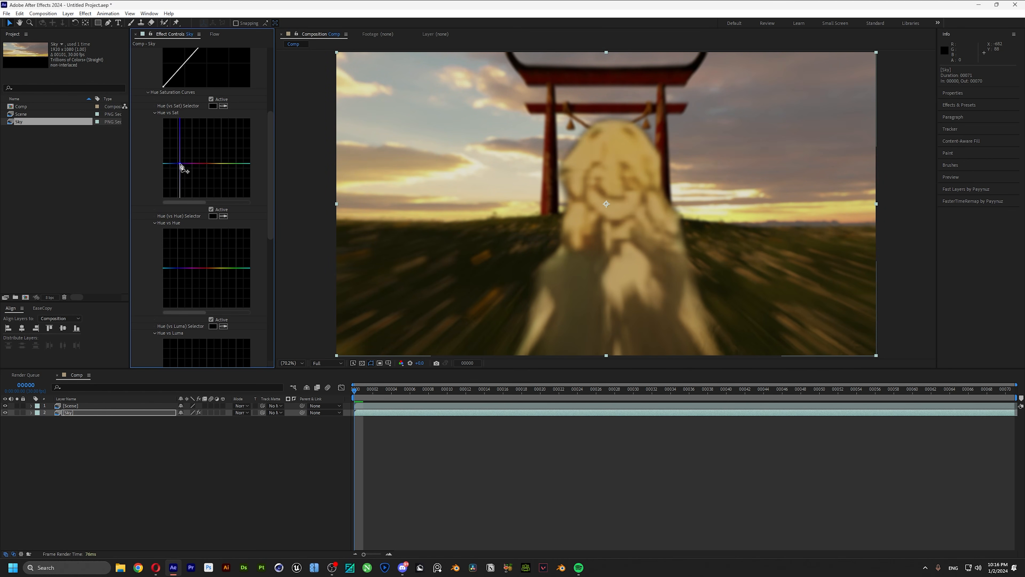
pyautogui.hotkey('ctrl', 'z')
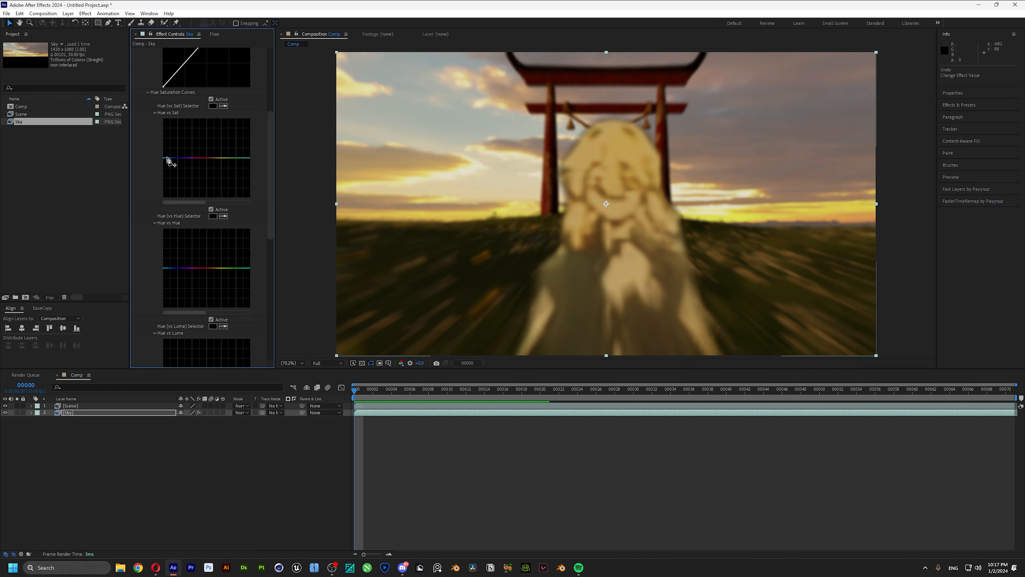
pyautogui.moveTo(179, 160); pyautogui.dragTo(176, 173)
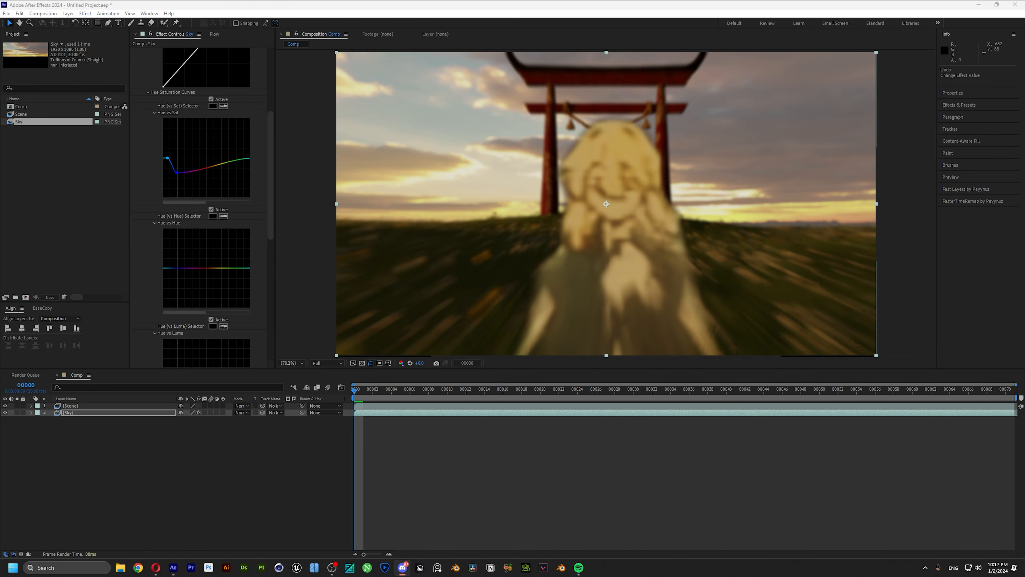
# In Magic Bullet Looks, add Optical Diffusion before Mojo II in the sky's look and select Mojo II.
pyautogui.click(101, 415)
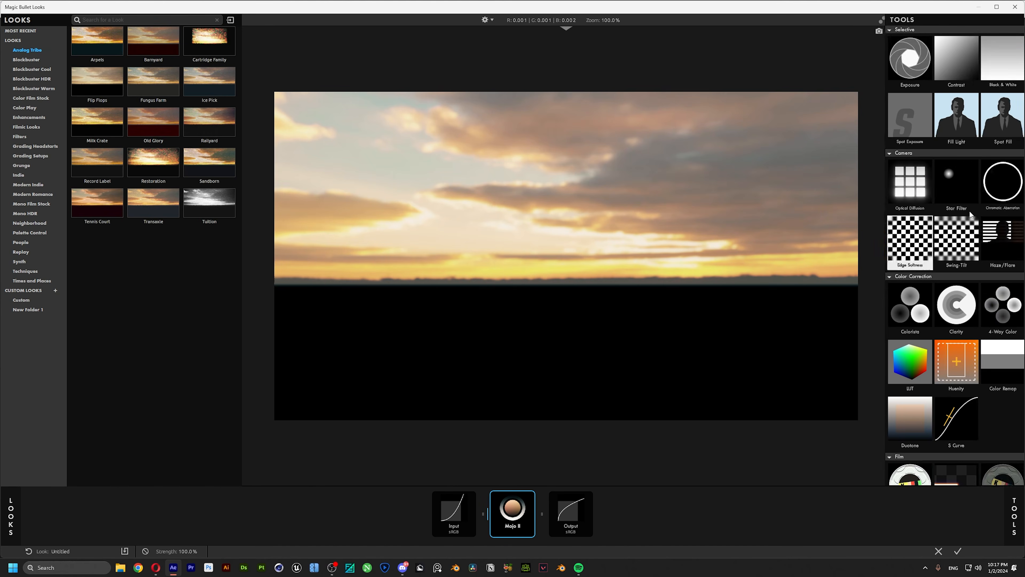
pyautogui.moveTo(910, 182); pyautogui.dragTo(541, 297)
pyautogui.click(536, 509)
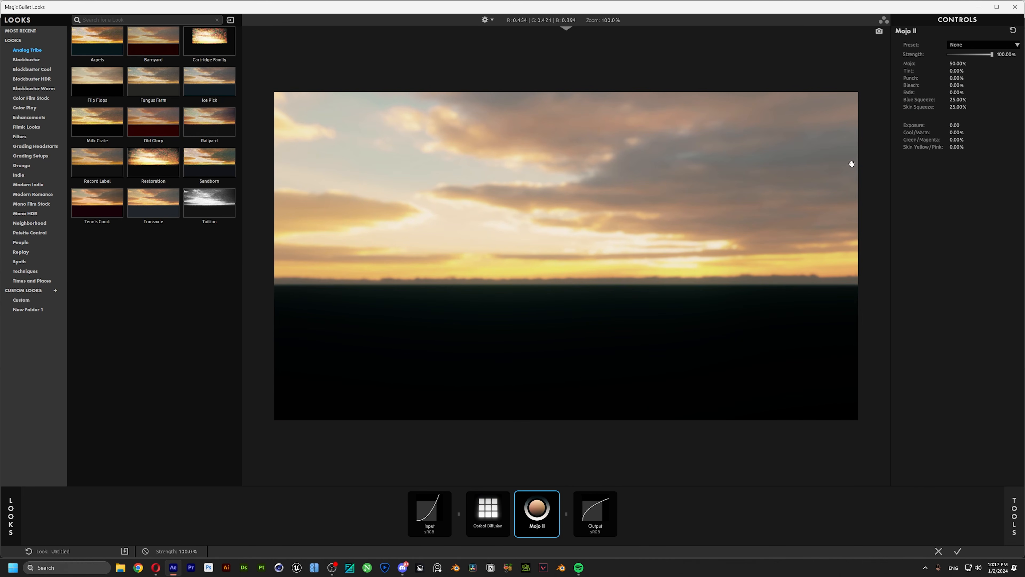
# Set Mojo II's Mojo to 50% after trying a higher amount, raise its Bleach, and apply the look.
pyautogui.moveTo(957, 63)
pyautogui.mouseDown()
pyautogui.moveTo(998, 63)
pyautogui.moveTo(951, 64)
pyautogui.moveTo(970, 63)
pyautogui.mouseUp()
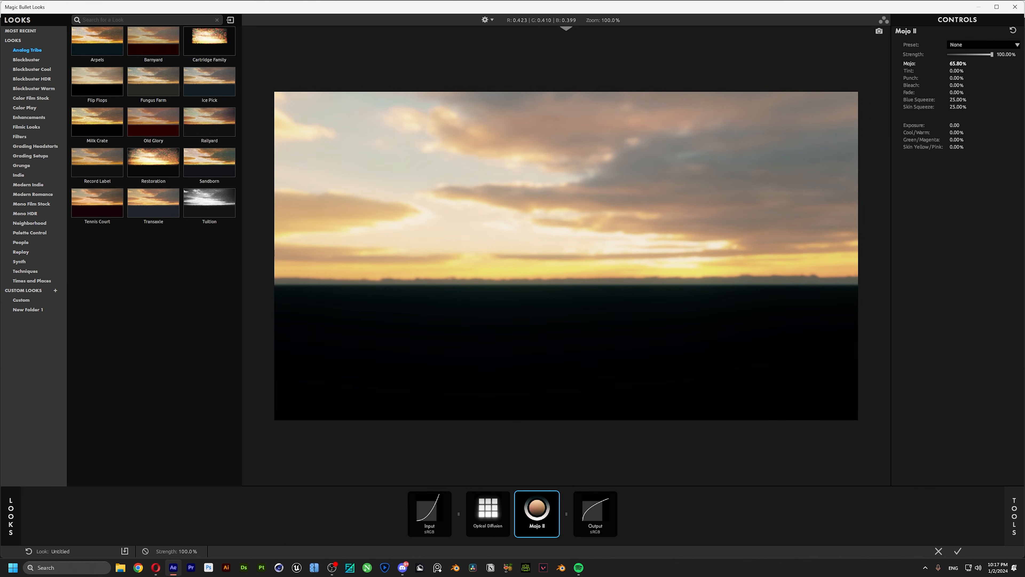
pyautogui.click(963, 64)
pyautogui.write('50')
pyautogui.press('Return')
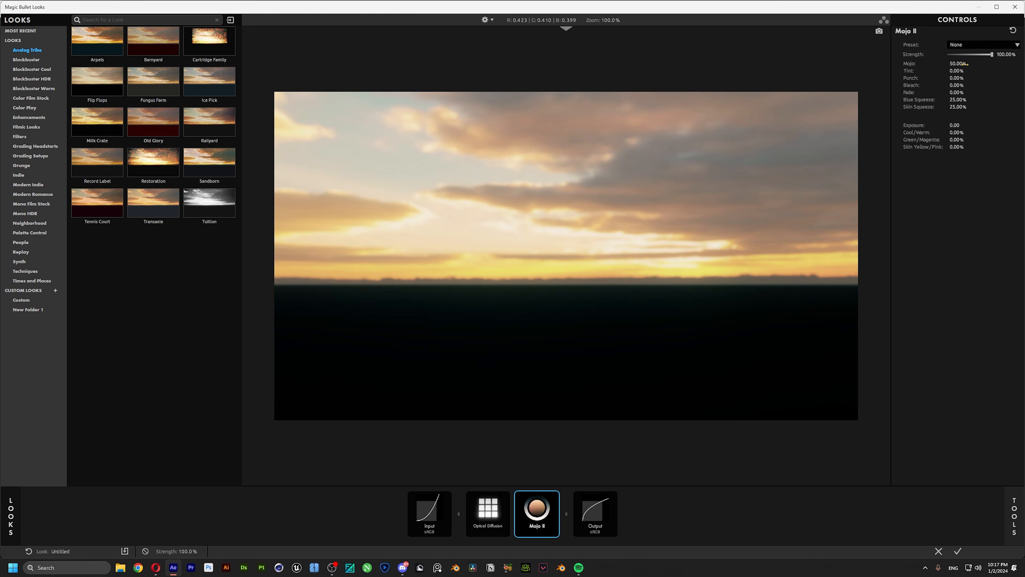
pyautogui.moveTo(956, 85); pyautogui.dragTo(980, 85)
pyautogui.click(958, 551)
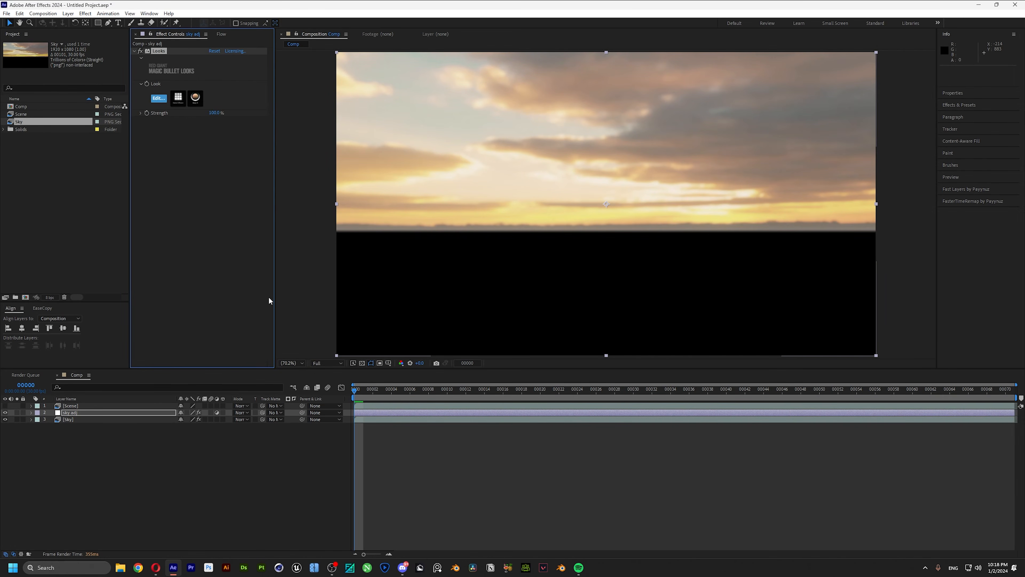
# Show the Scene layer again and apply the Levels effect to it.
pyautogui.click(5, 405)
pyautogui.click(146, 406)
pyautogui.hotkey('ctrl', 'space')
pyautogui.write('level')
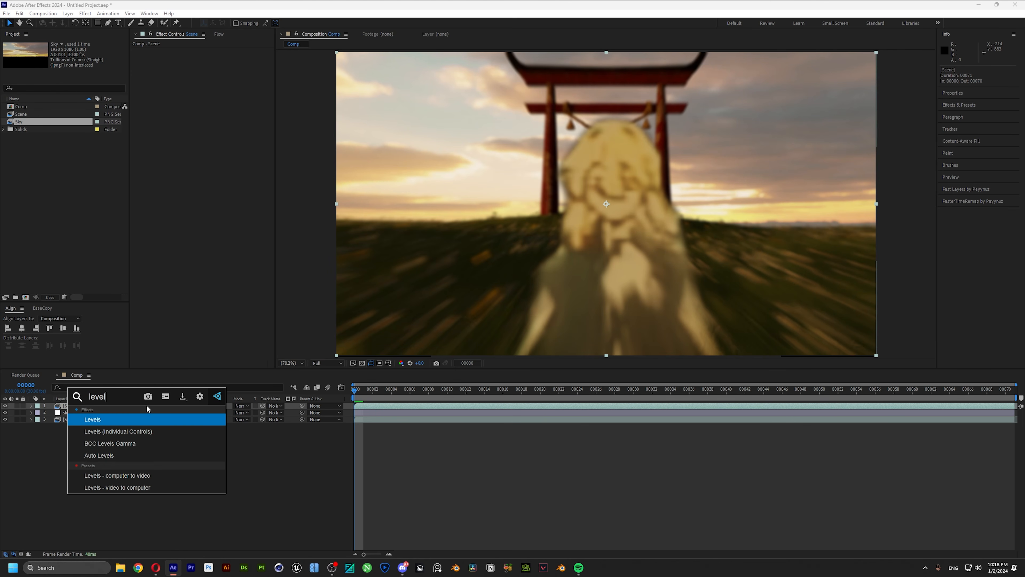
pyautogui.press('Return')
# View only the red channel, raise the Scene layer's Red Gamma in Levels to about 1.7, and move to frame 55.
pyautogui.click(401, 362)
pyautogui.click(409, 384)
pyautogui.click(233, 57)
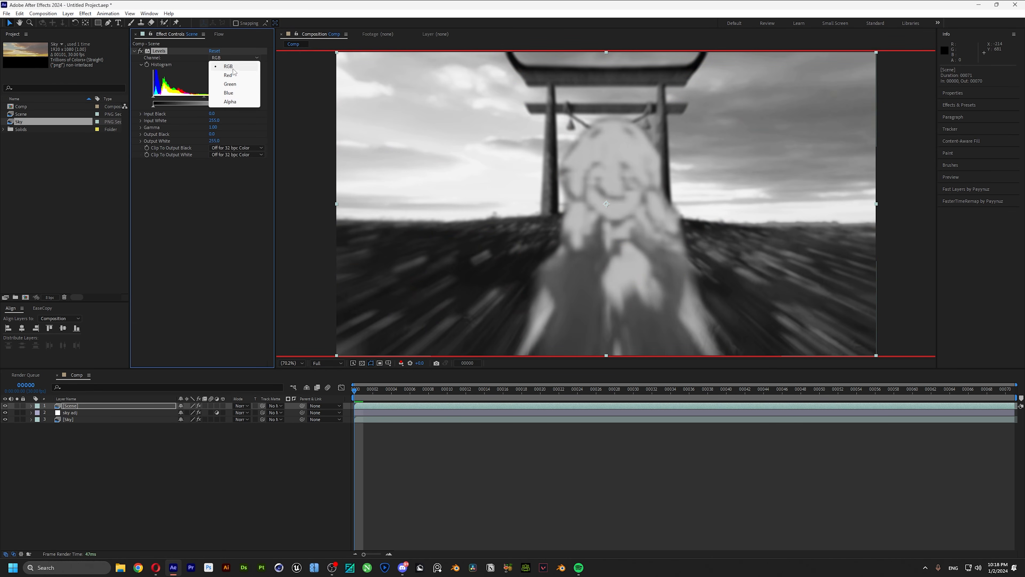
pyautogui.click(229, 76)
pyautogui.moveTo(204, 101); pyautogui.dragTo(186, 99)
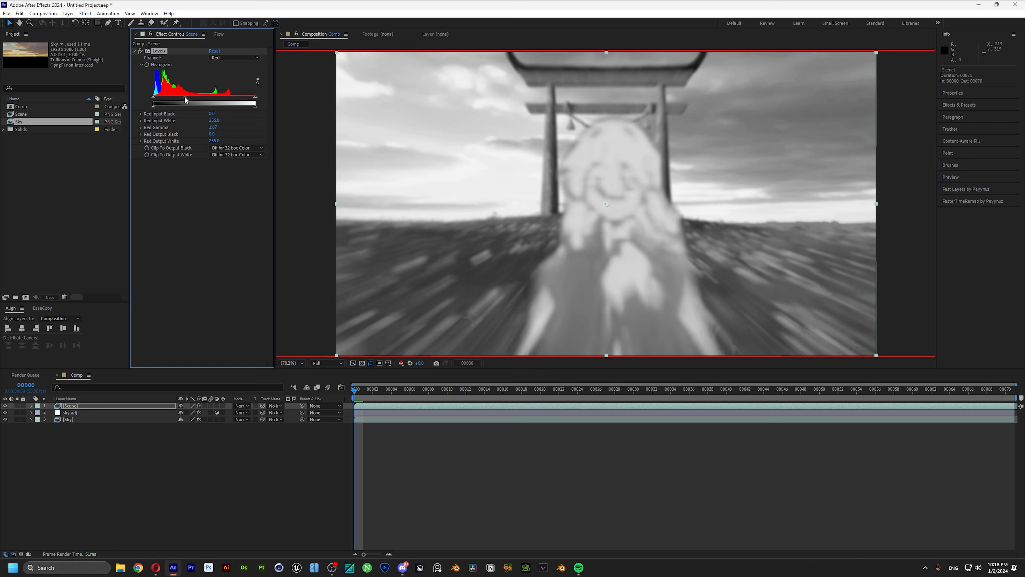
pyautogui.moveTo(753, 395); pyautogui.dragTo(866, 391)
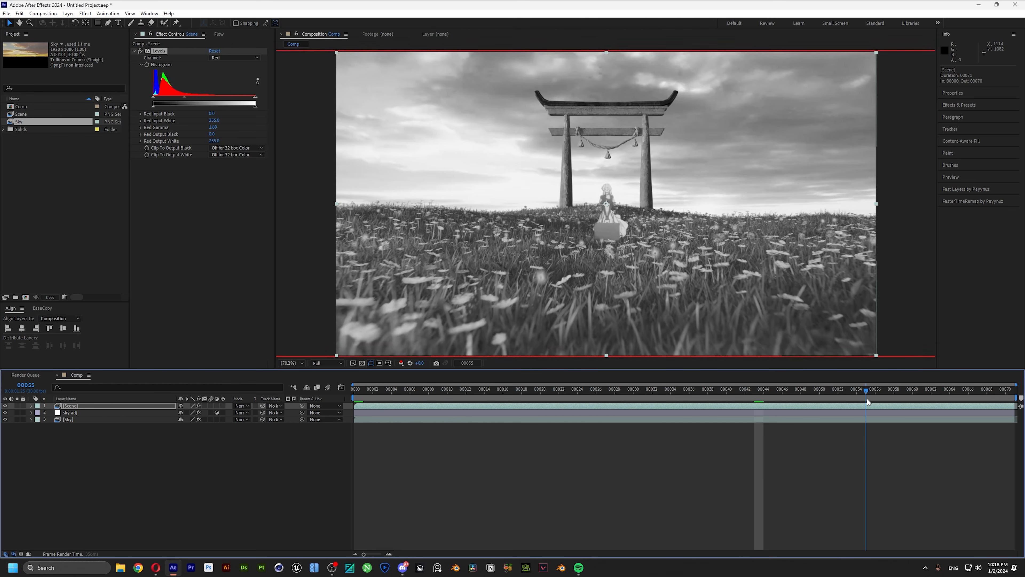
# Set the Scene layer's Red Gamma to about 1.65, then view only green and raise its Green Gamma to about 1.6 in Levels.
pyautogui.moveTo(185, 100); pyautogui.dragTo(186, 101)
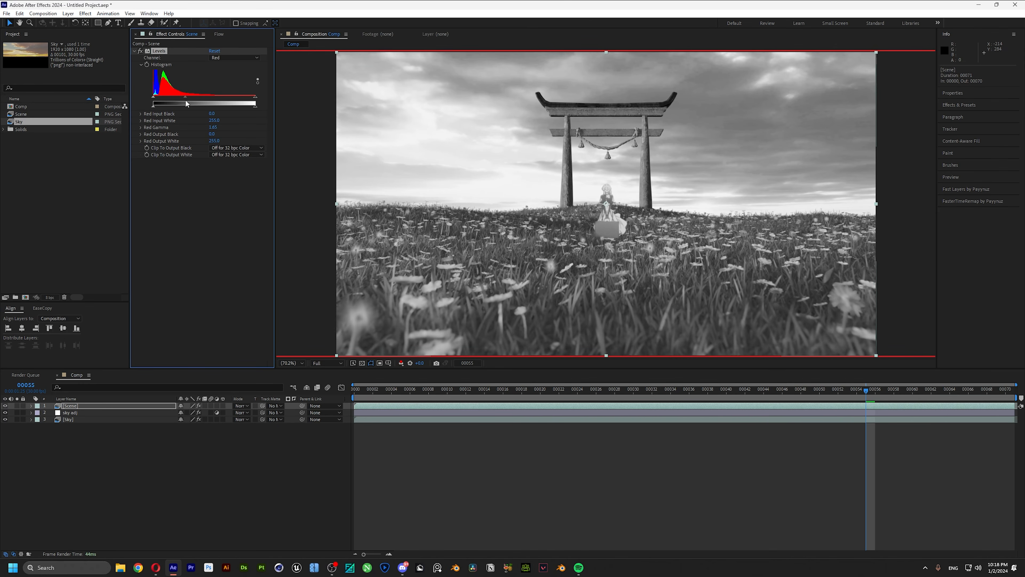
pyautogui.click(401, 363)
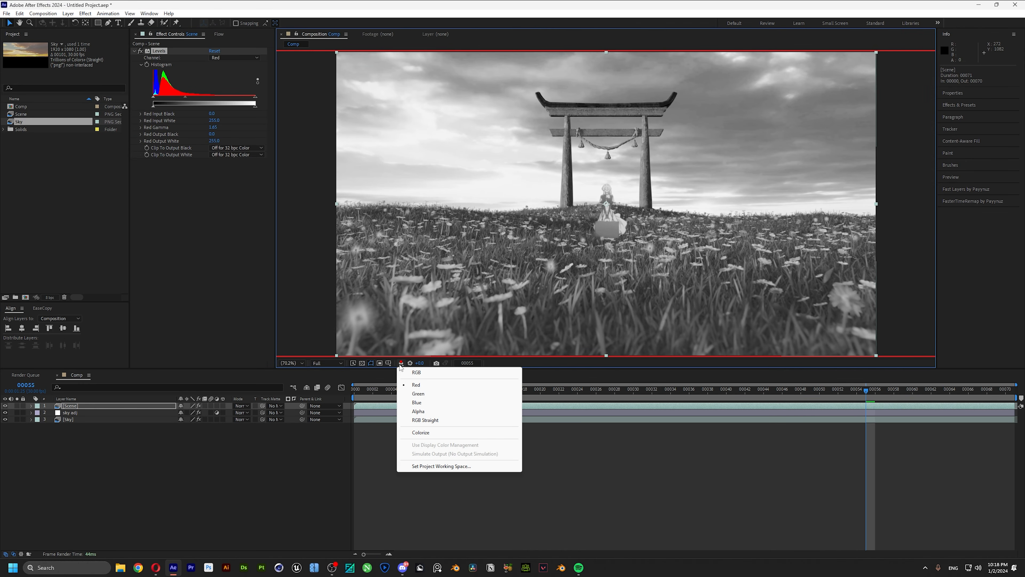
pyautogui.click(407, 394)
pyautogui.click(234, 58)
pyautogui.click(230, 84)
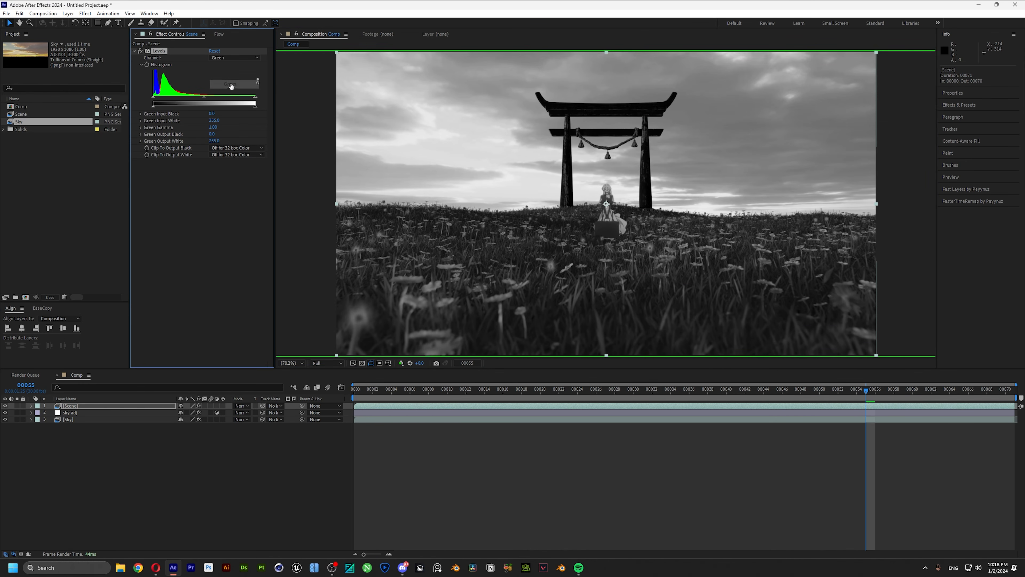
pyautogui.moveTo(203, 99); pyautogui.dragTo(188, 99)
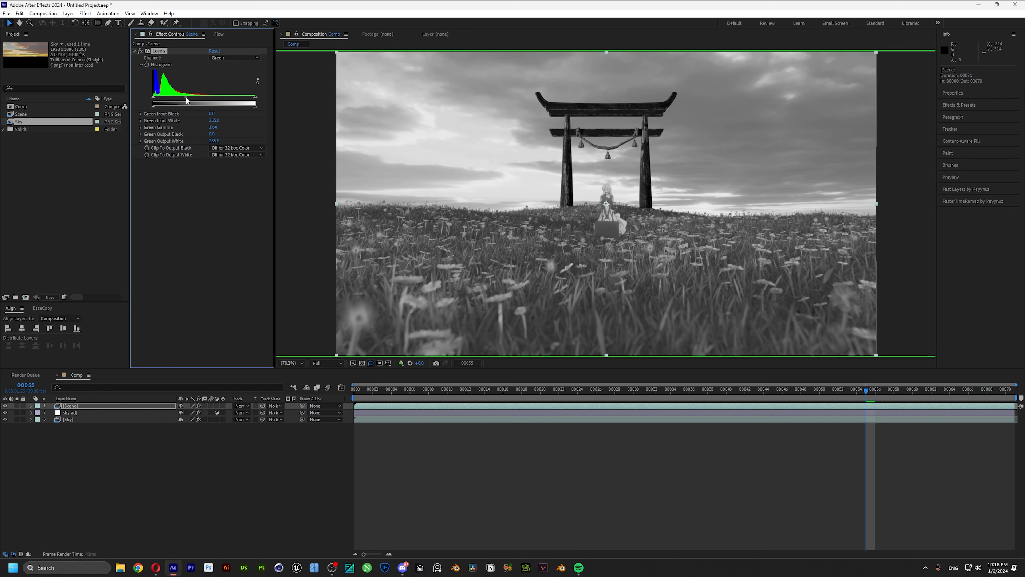
# View only the blue channel, try a Blue Gamma of about 1.7 in the Scene layer's Levels, and undo that gamma change.
pyautogui.click(401, 363)
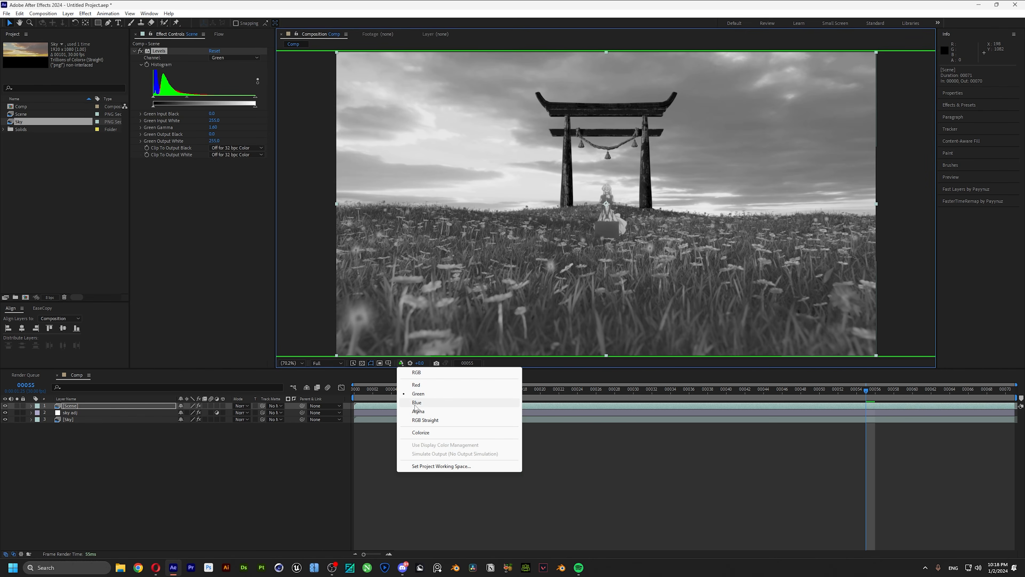
pyautogui.click(408, 401)
pyautogui.click(234, 57)
pyautogui.click(229, 92)
pyautogui.moveTo(204, 98)
pyautogui.mouseDown()
pyautogui.moveTo(174, 99)
pyautogui.moveTo(185, 104)
pyautogui.mouseUp()
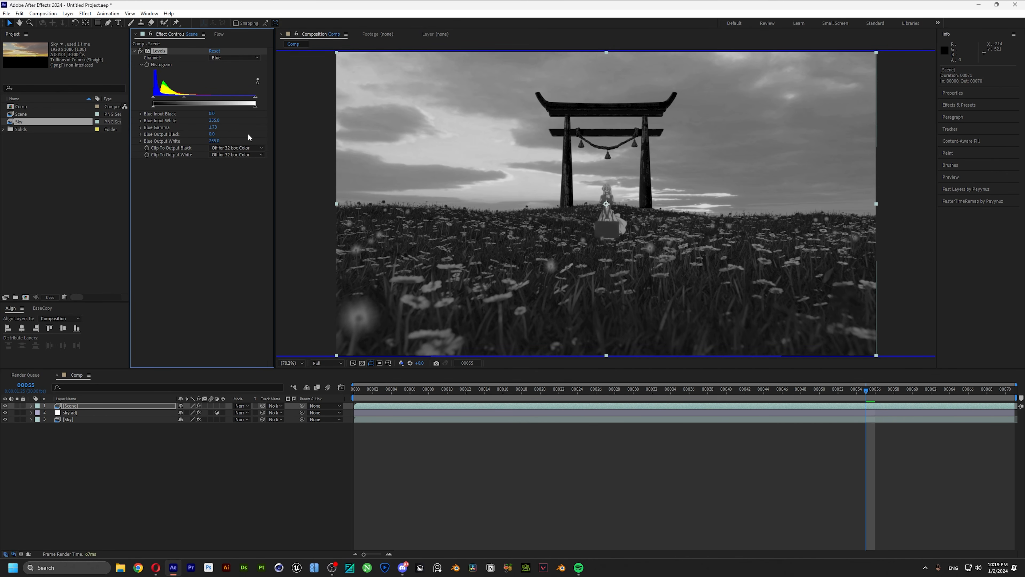
pyautogui.hotkey('ctrl', 'z')
# Return both the Scene layer's Levels channel and the composition view to RGB.
pyautogui.click(230, 58)
pyautogui.click(225, 65)
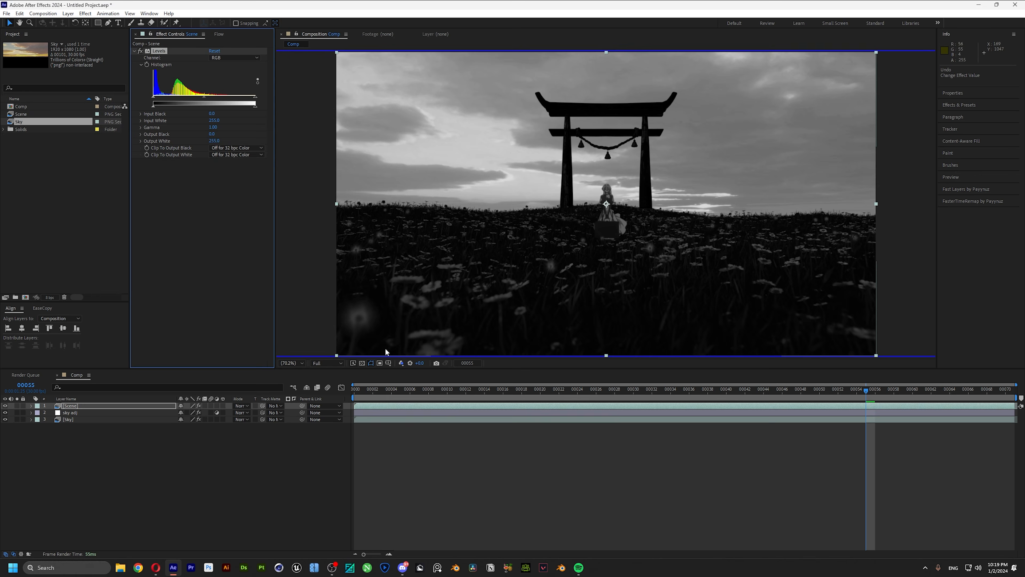
pyautogui.click(401, 363)
pyautogui.click(412, 373)
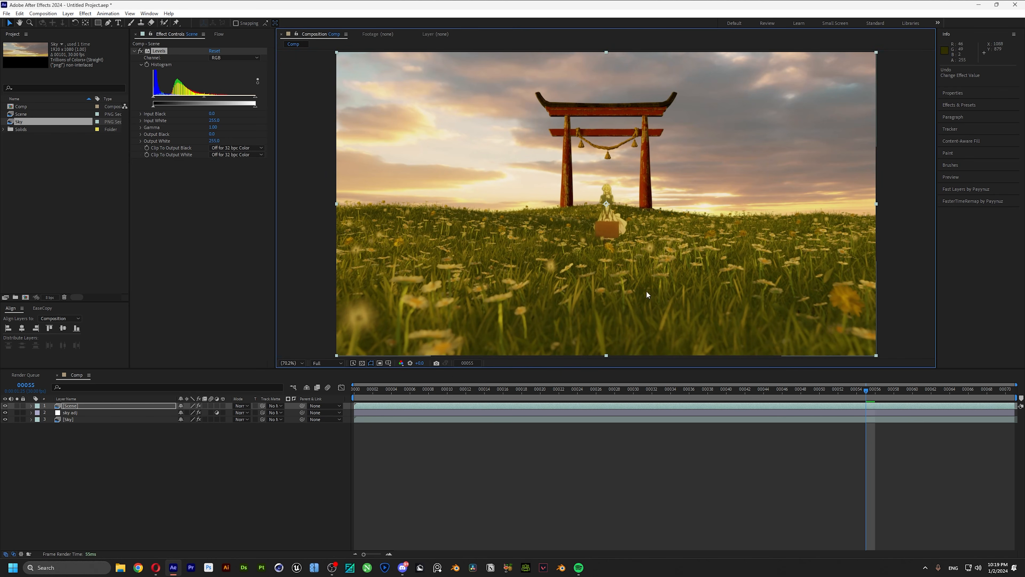
# Apply the Lumetri Color effect to the Scene layer.
pyautogui.click(197, 209)
pyautogui.hotkey('ctrl', 'space')
pyautogui.write('l')
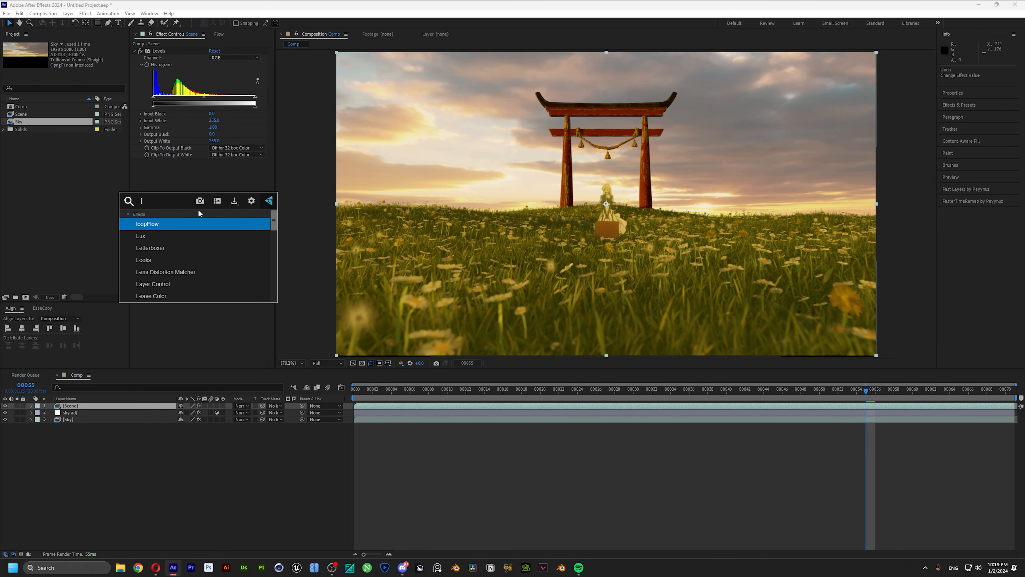
pyautogui.write('umetri')
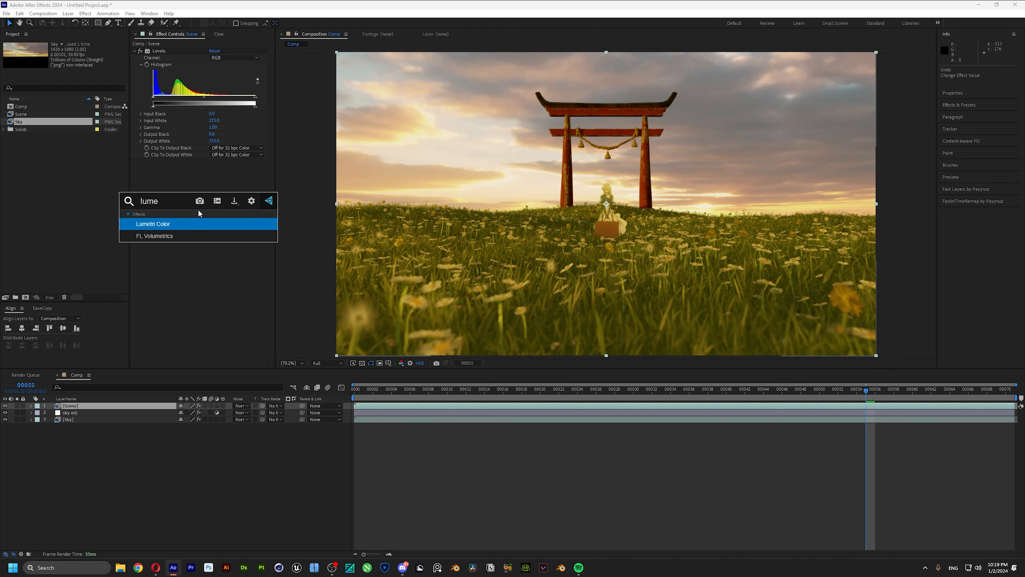
pyautogui.press('Return')
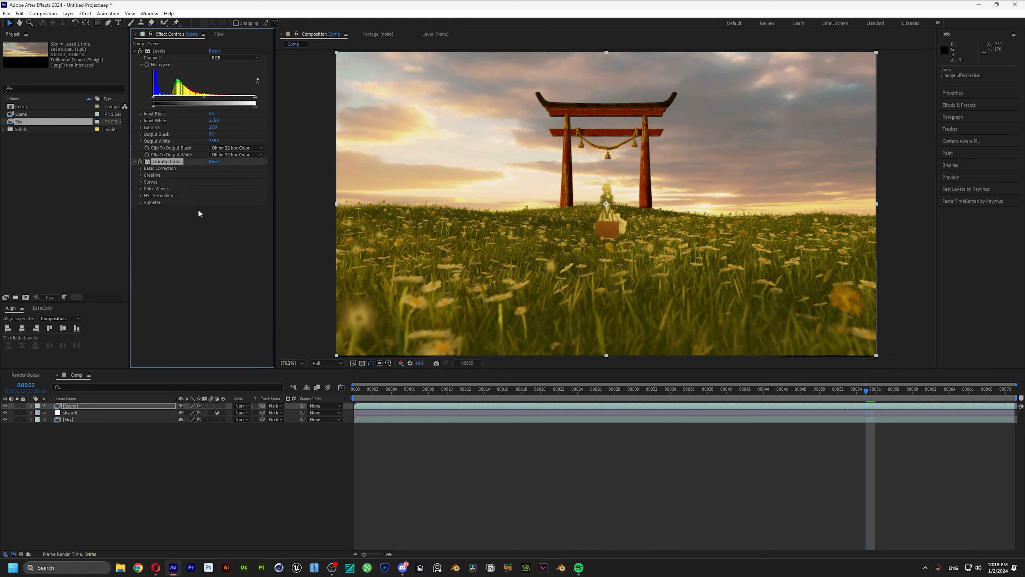
# Sample the torii gate's red-orange pillar with the Hue vs Sat selector in Lumetri Color's curves.
pyautogui.click(140, 182)
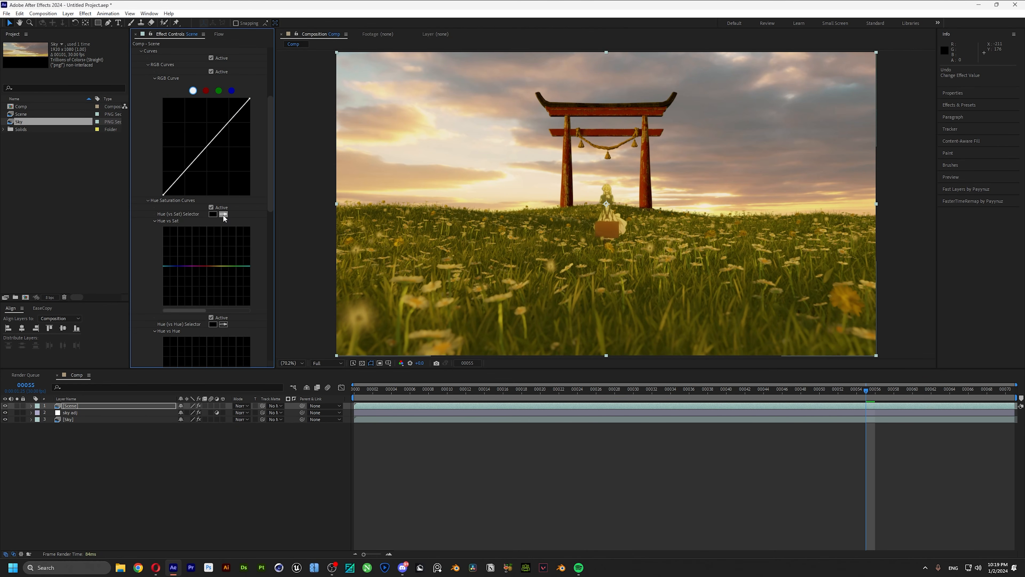
pyautogui.click(223, 214)
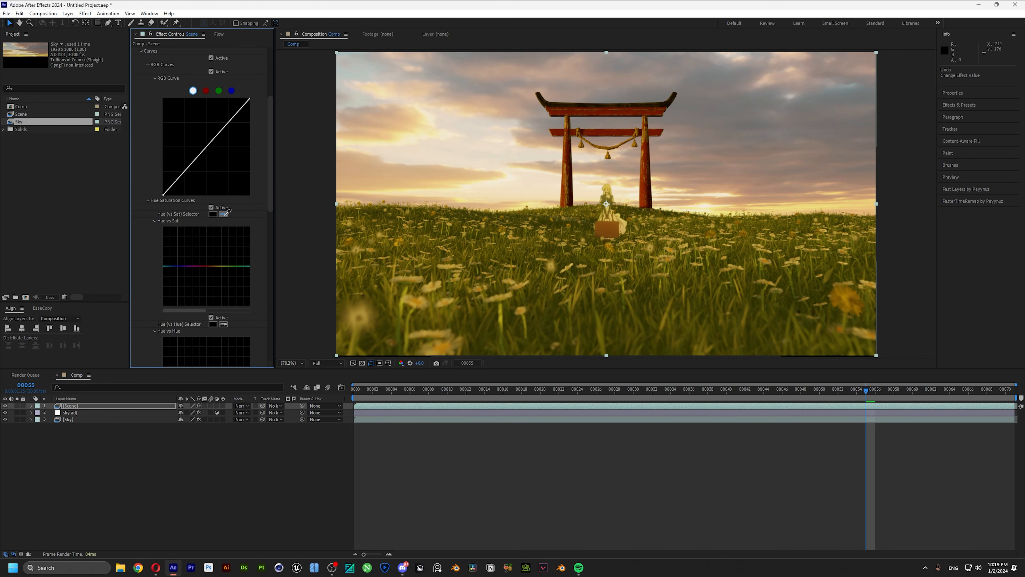
pyautogui.click(565, 160)
pyautogui.scroll(3, 567, 154)
pyautogui.moveTo(478, 107); pyautogui.dragTo(623, 367, button='middle')
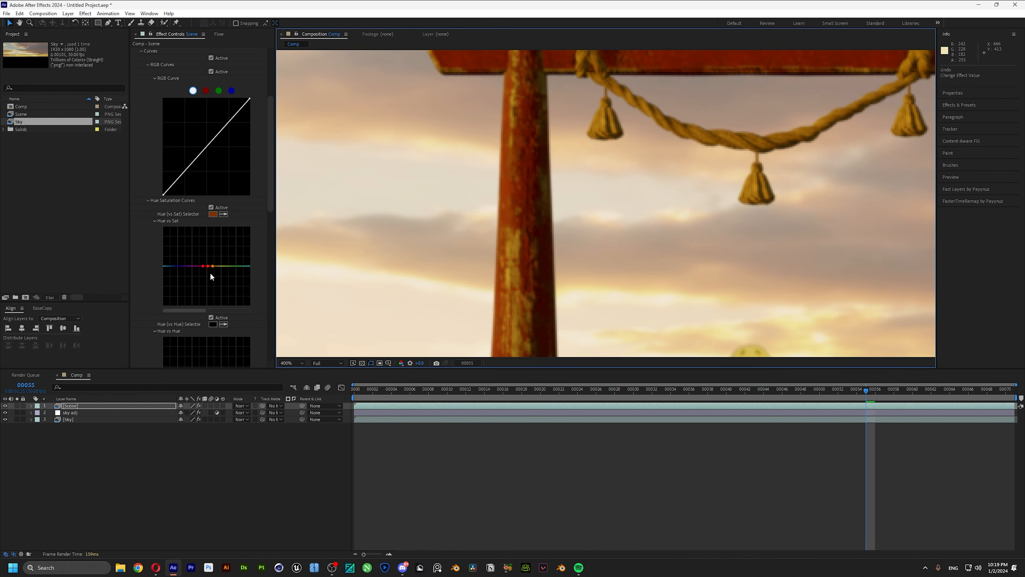
# Lower the sampled red-orange range on the Hue vs Sat curve and adjust its neighbouring points to desaturate the gate.
pyautogui.moveTo(208, 267); pyautogui.dragTo(208, 288)
pyautogui.scroll(-4, 538, 231)
pyautogui.scroll(2, 541, 229)
pyautogui.moveTo(201, 287); pyautogui.dragTo(202, 281)
pyautogui.moveTo(208, 288); pyautogui.dragTo(194, 274)
pyautogui.scroll(-2, 491, 237)
pyautogui.scroll(5, 152, 146)
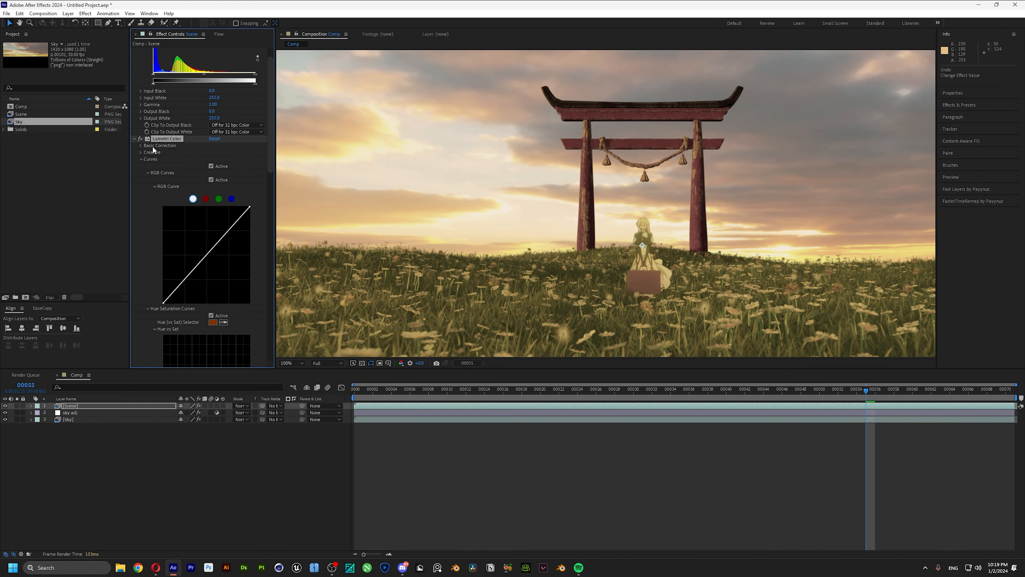
pyautogui.scroll(-5, 197, 206)
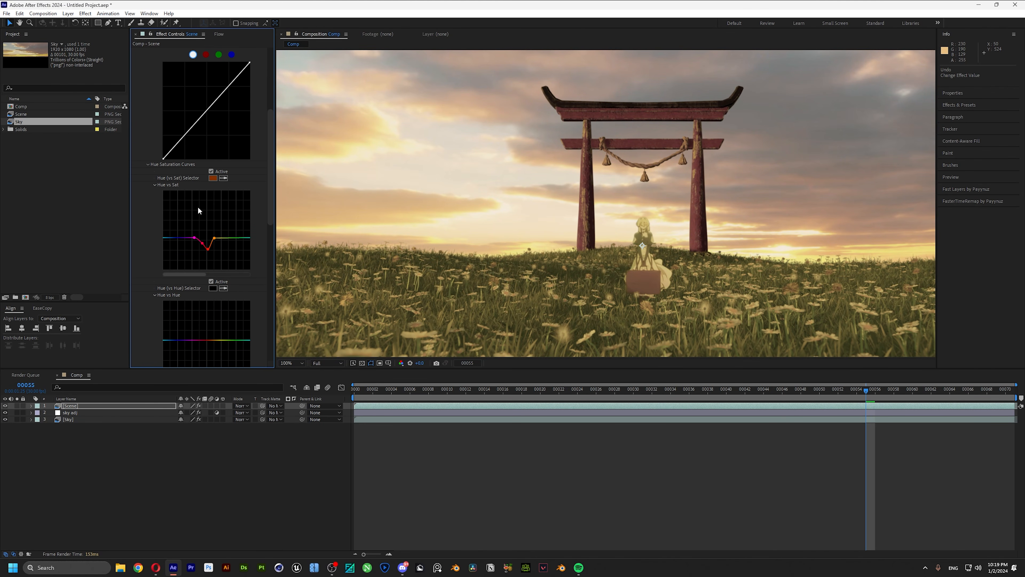
pyautogui.click(214, 239)
pyautogui.moveTo(202, 243); pyautogui.dragTo(199, 238)
pyautogui.scroll(-5, 240, 187)
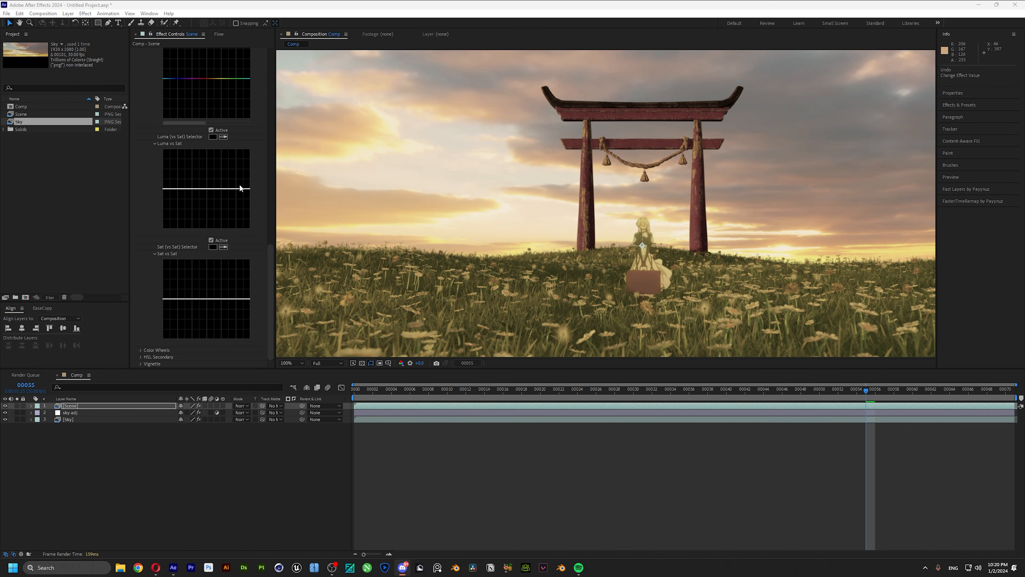
# Apply the BCC+Low Contrast effect to the Scene layer.
pyautogui.click(99, 405)
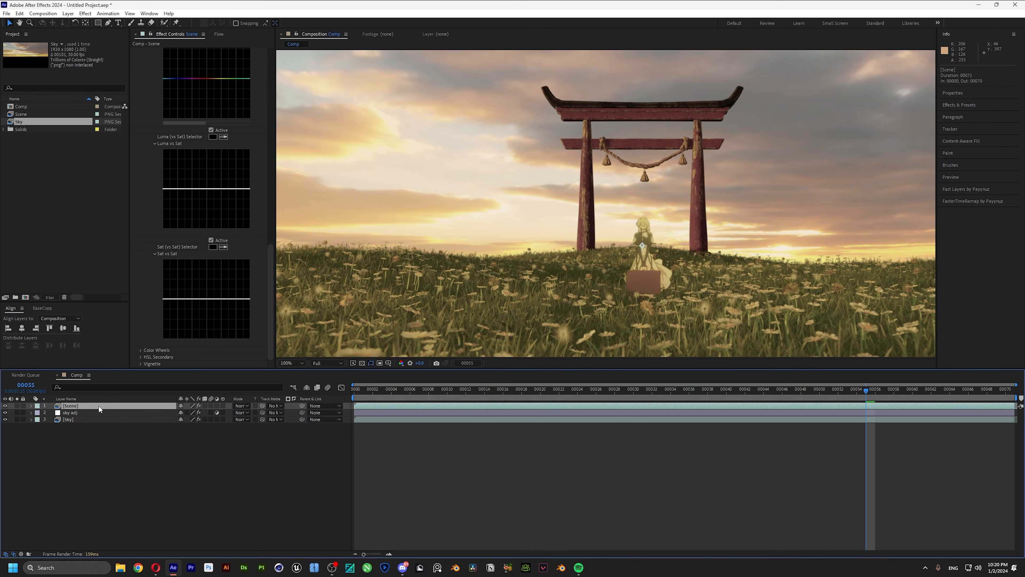
pyautogui.hotkey('ctrl', 'space')
pyautogui.write('bcc lo')
pyautogui.press('BackSpace')
pyautogui.press('BackSpace')
pyautogui.press('BackSpace')
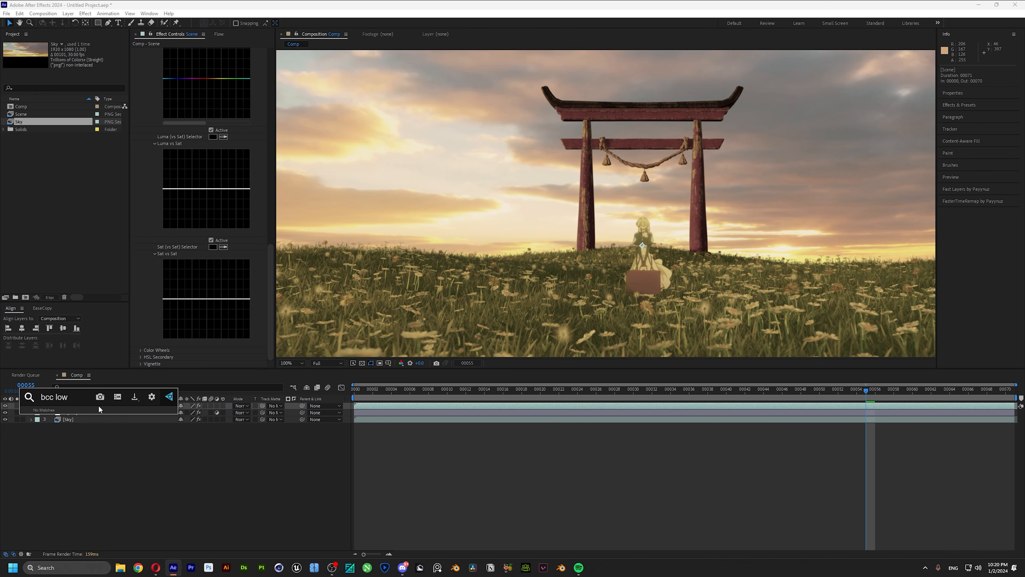
pyautogui.write('+lo')
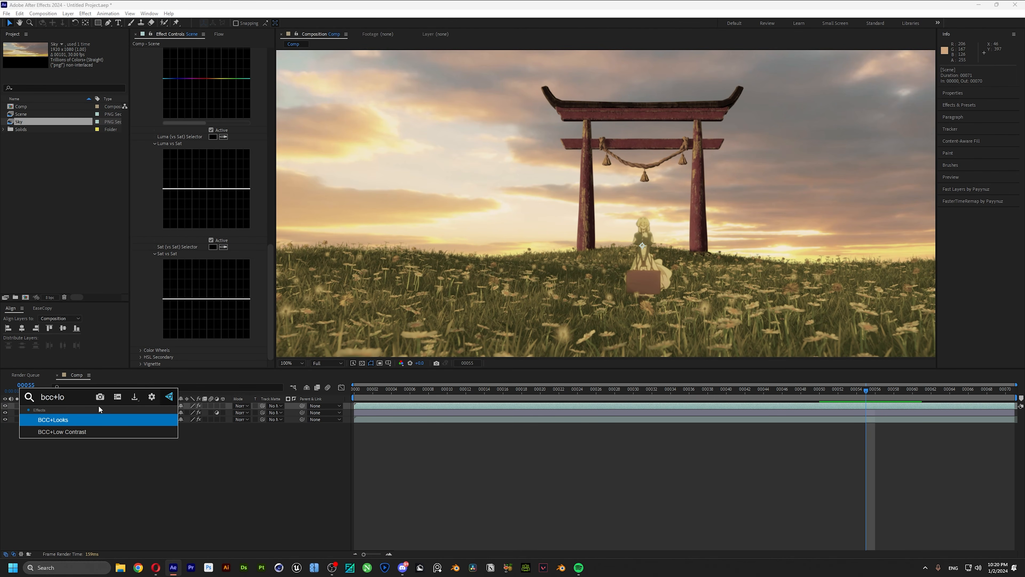
pyautogui.press('Down')
pyautogui.press('Return')
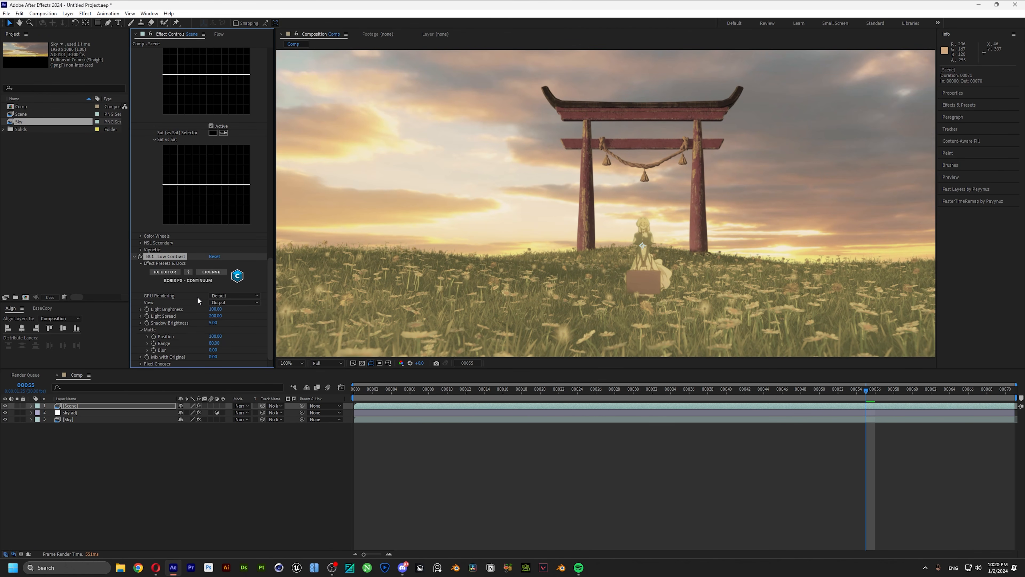
# Set BCC+Low Contrast's Light Brightness on the Scene layer to 50 after trying a lower amount.
pyautogui.scroll(-4, 515, 280)
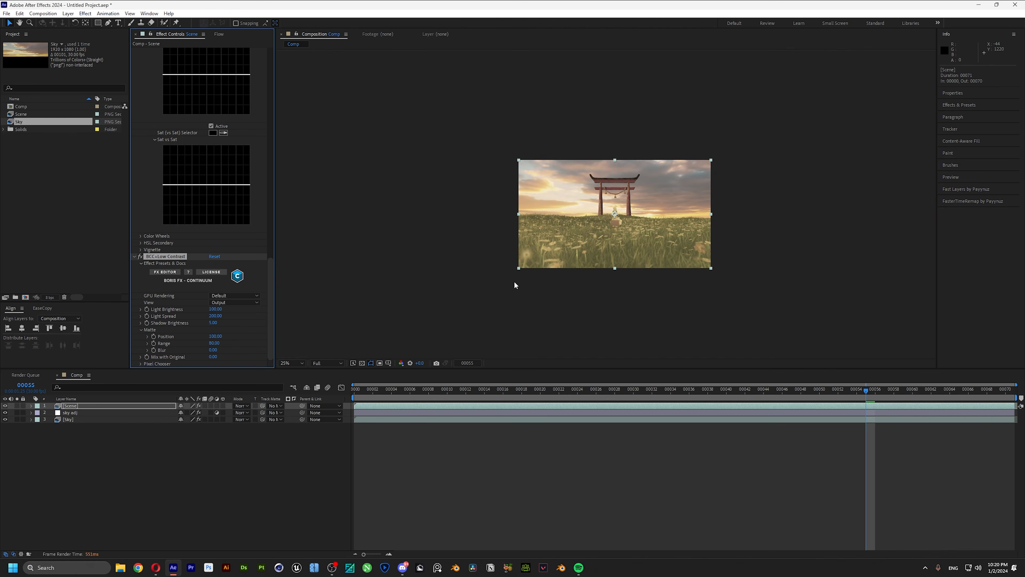
pyautogui.scroll(2, 533, 250)
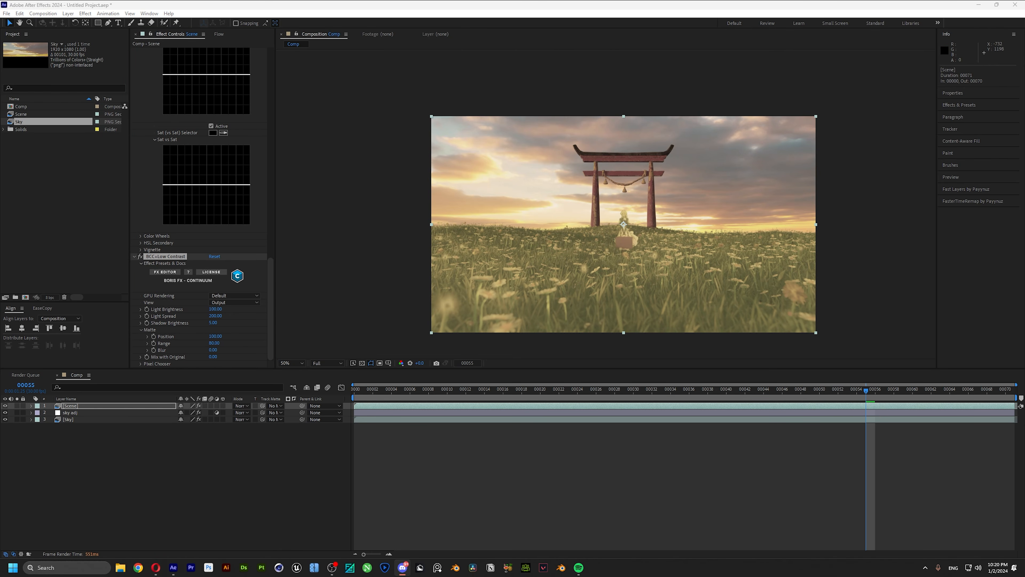
pyautogui.click(151, 436)
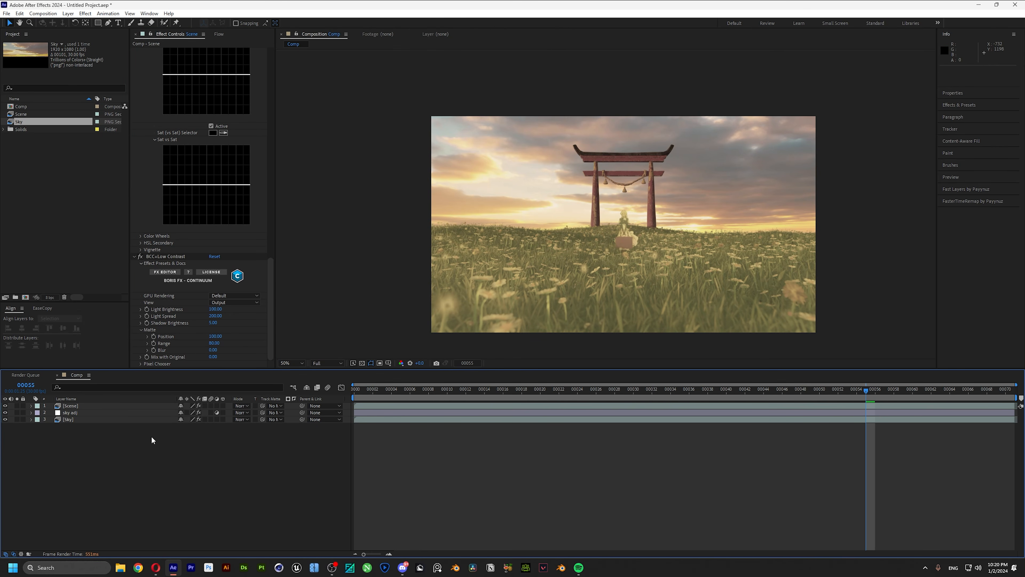
pyautogui.click(87, 405)
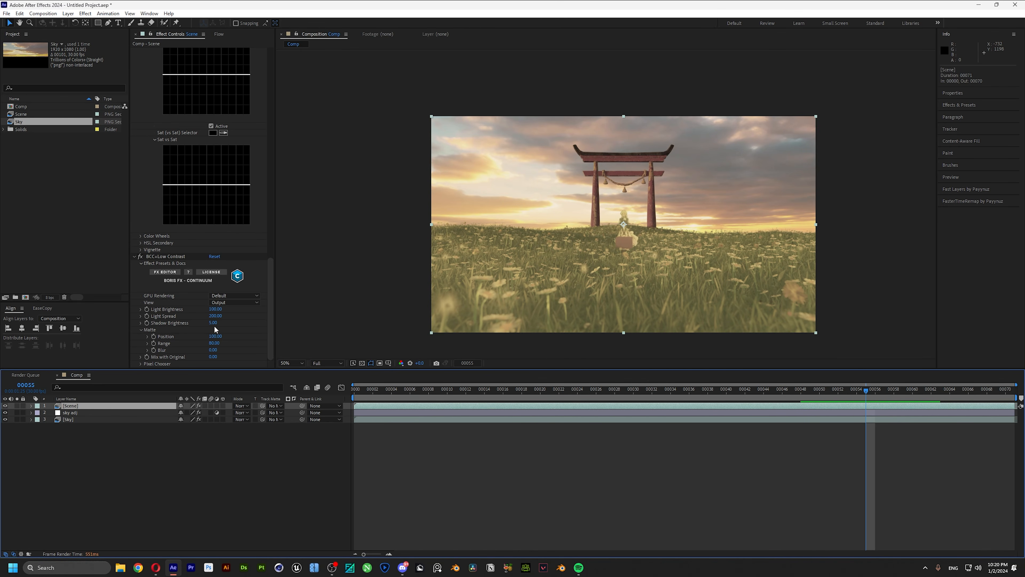
pyautogui.moveTo(214, 310); pyautogui.dragTo(158, 320)
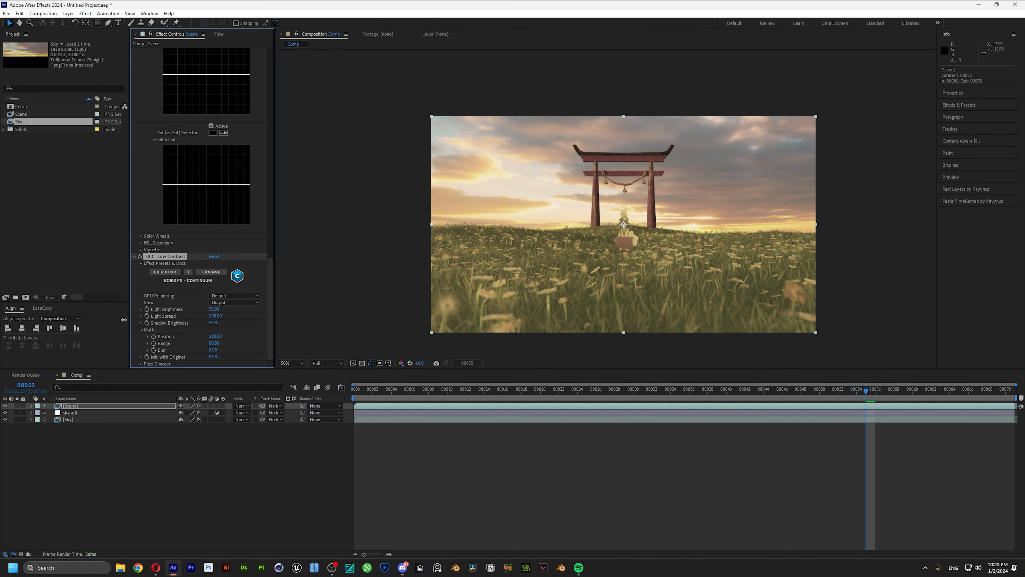
pyautogui.click(214, 309)
pyautogui.write('50')
pyautogui.press('Return')
# Create a black 1920 × 1080 solid named "optical flare" above the other layers and apply Optical Flares to it.
pyautogui.click(118, 436)
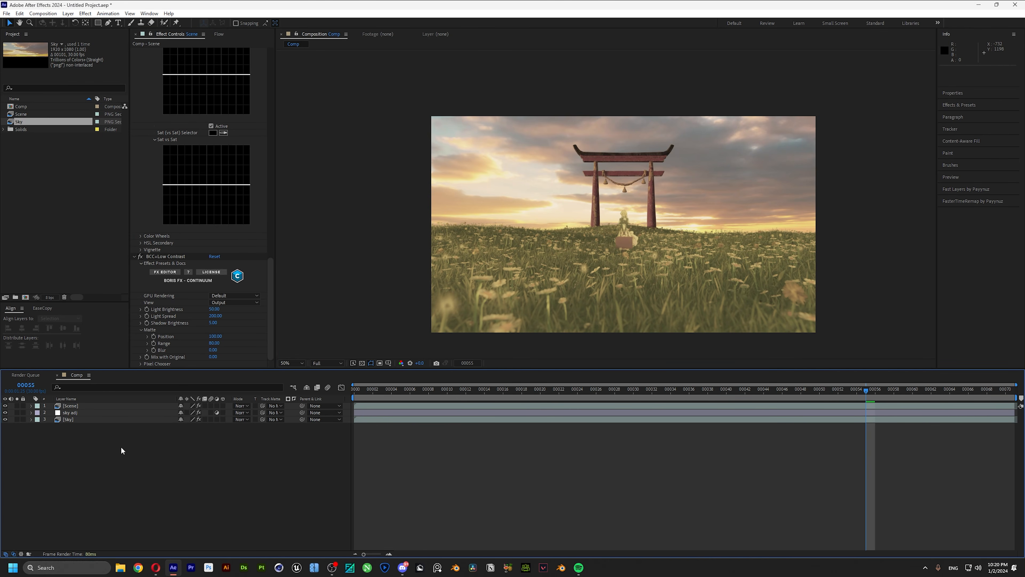
pyautogui.hotkey('ctrl', 'y')
pyautogui.write('Opt')
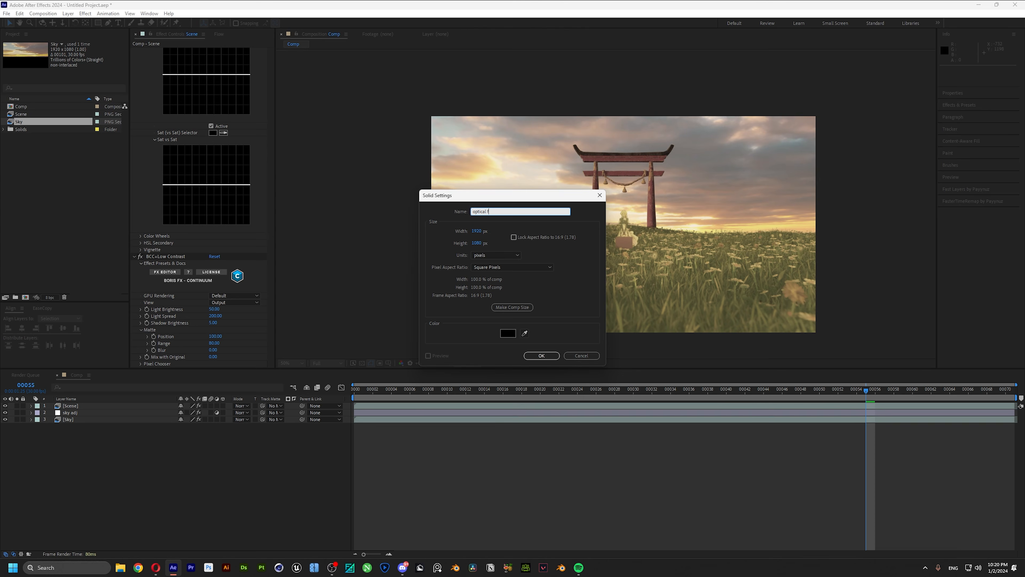
pyautogui.write('ical flare')
pyautogui.press('Return')
pyautogui.hotkey('ctrl', 'space')
pyautogui.write('optical')
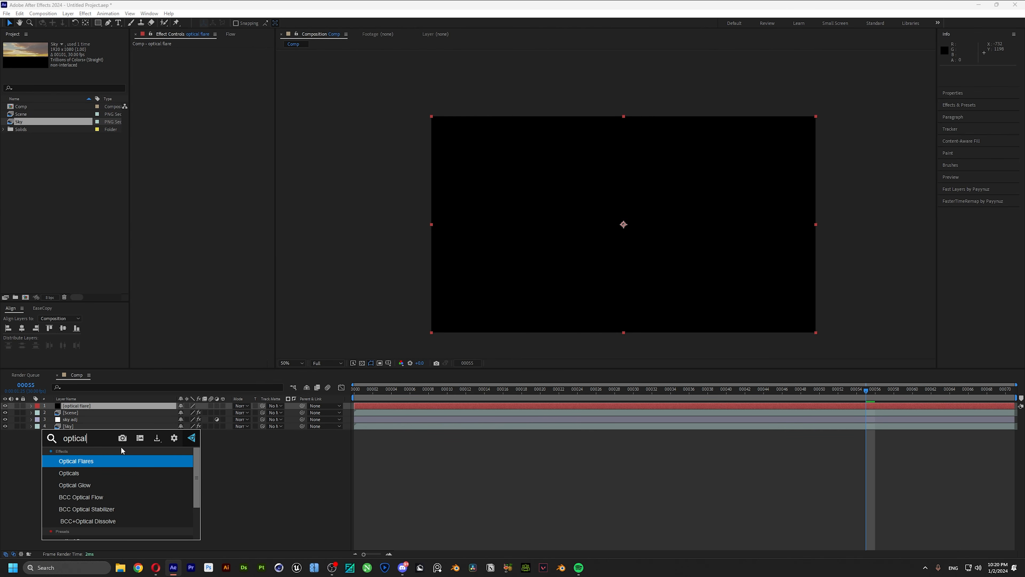
pyautogui.press('Return')
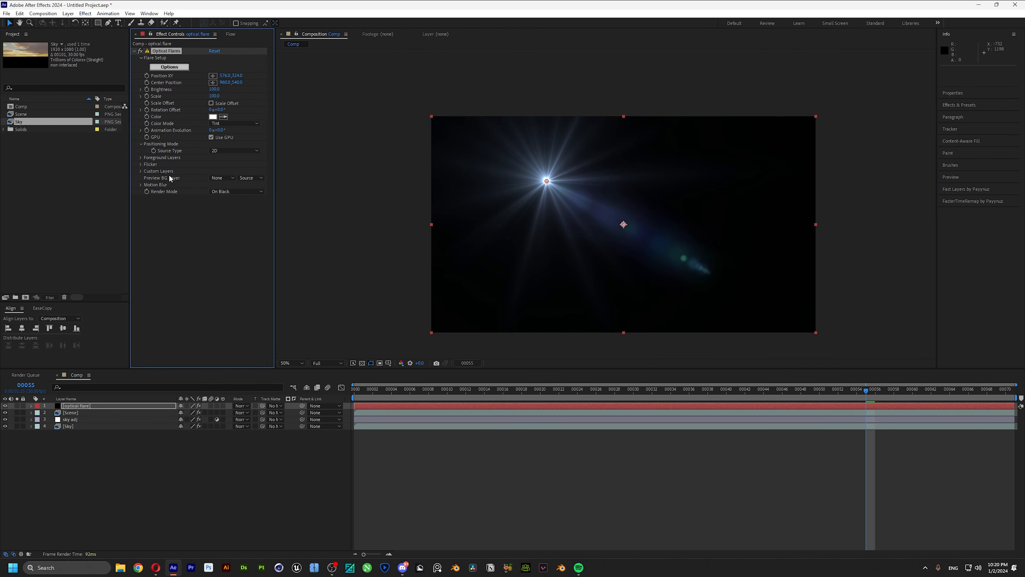
# Load the Vertical Limit preset from the Motion Graphics collection in the Optical Flares options.
pyautogui.click(169, 66)
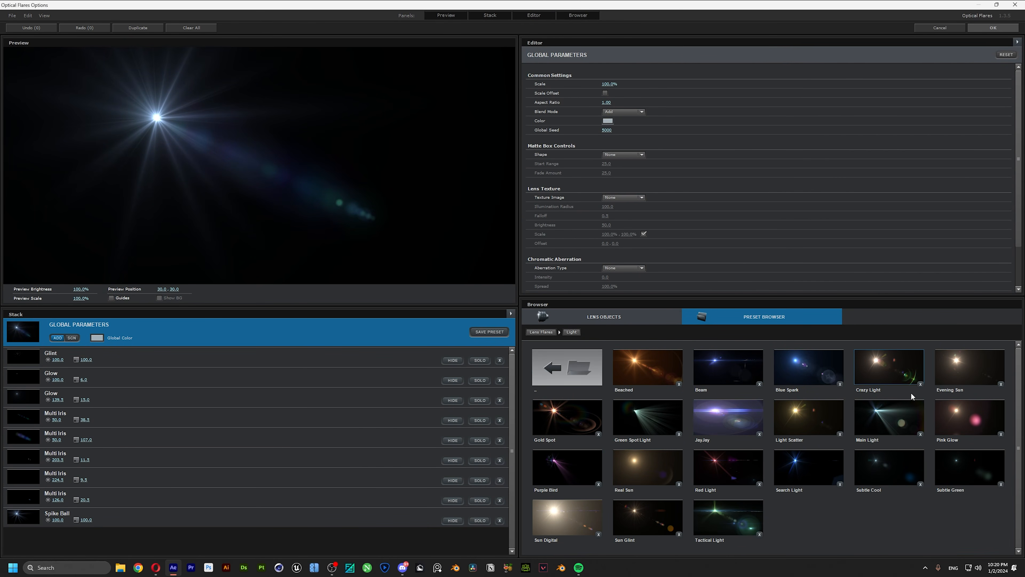
pyautogui.click(567, 367)
pyautogui.click(728, 368)
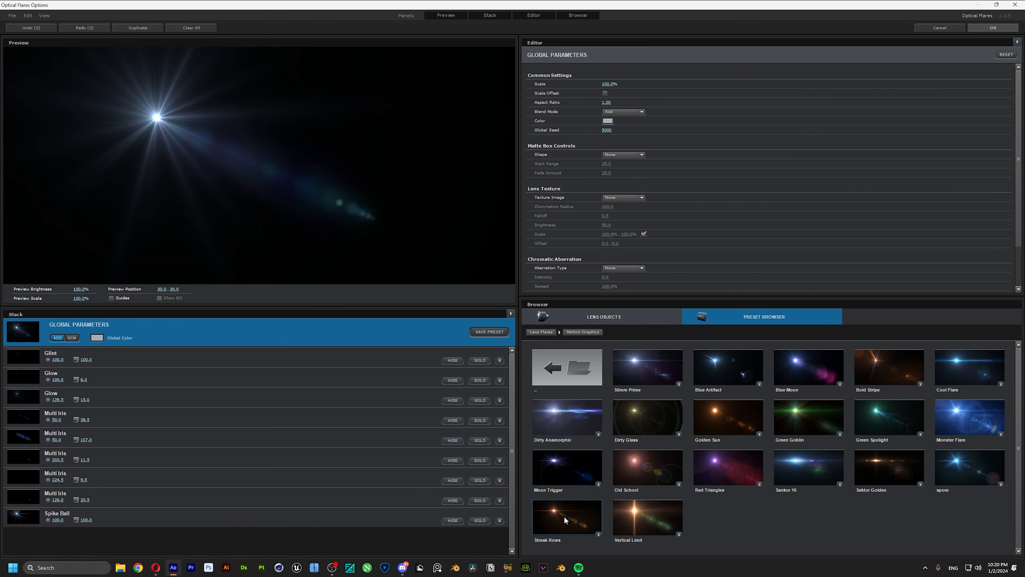
pyautogui.click(641, 521)
# Set the flare's Streak rotation to 0 and apply the customized flare to the solid.
pyautogui.click(42, 473)
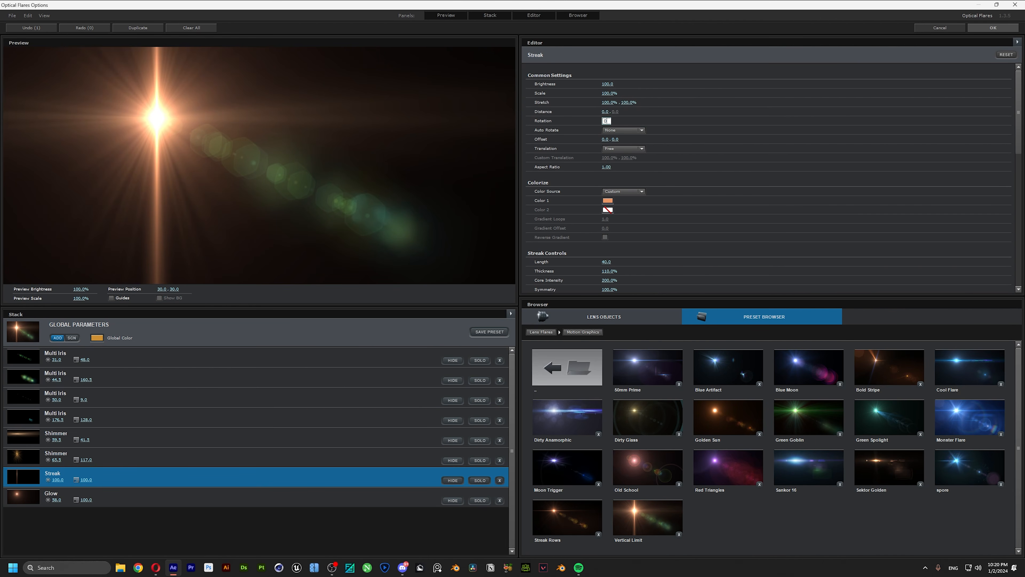
pyautogui.write('0')
pyautogui.press('Return')
pyautogui.click(993, 28)
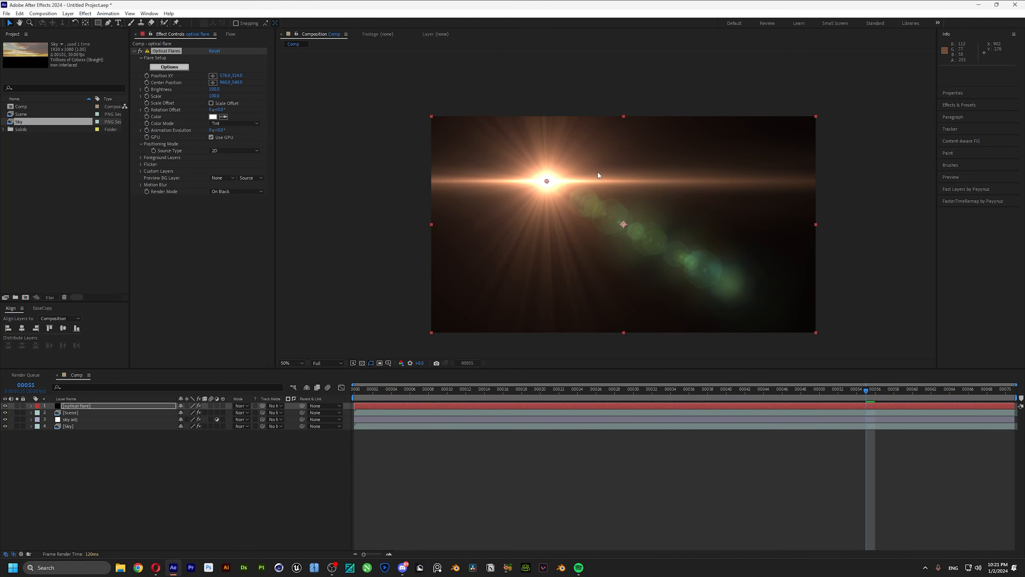
# Switch the flare's source type to 3D and push its Position Z back to about 1490.
pyautogui.click(234, 150)
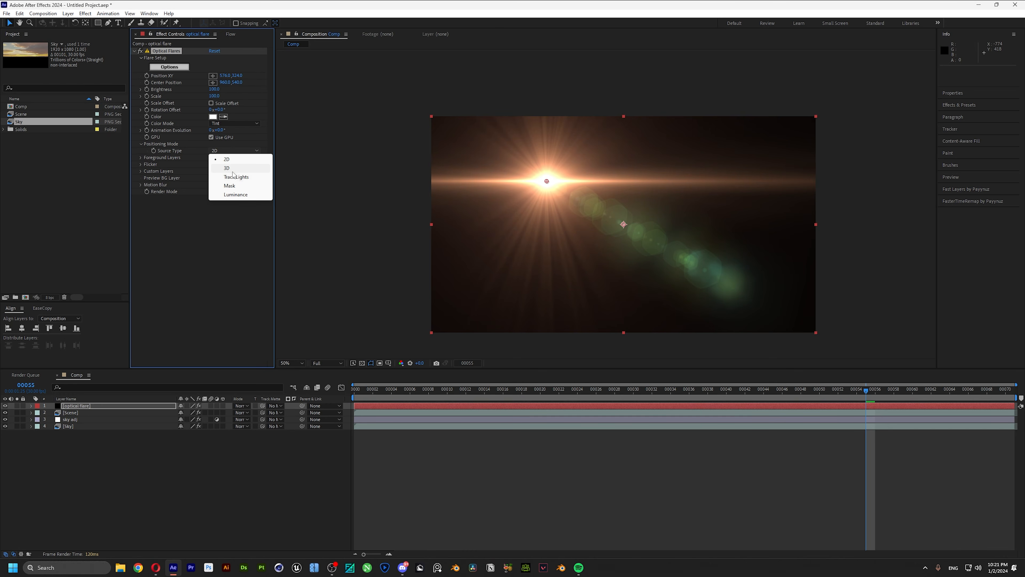
pyautogui.click(234, 172)
pyautogui.moveTo(234, 79); pyautogui.dragTo(172, 144)
# Use Scene as the source of the flare's foreground Layer 1 and set the Render Mode to On Transparent.
pyautogui.click(141, 178)
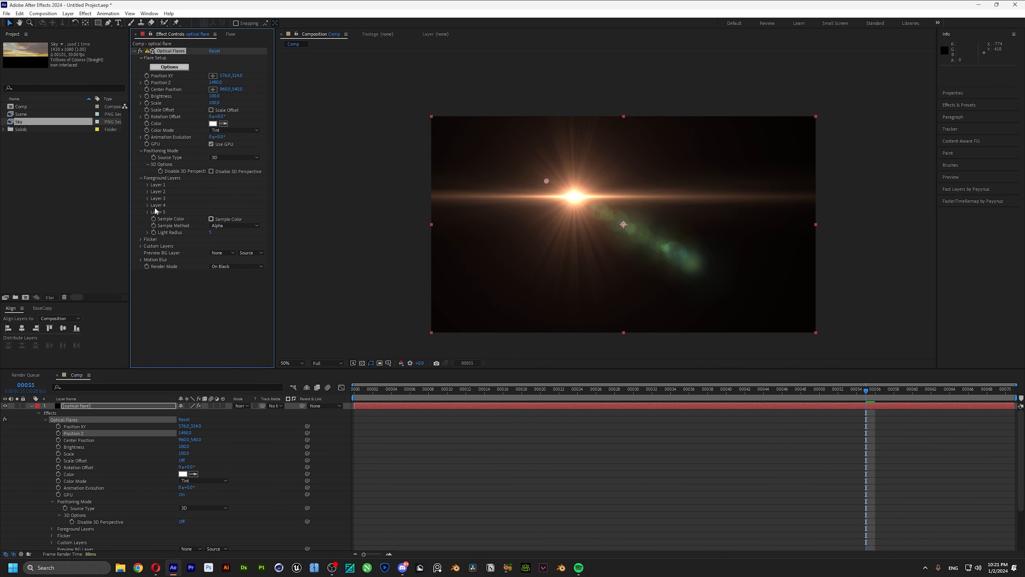
pyautogui.click(147, 185)
pyautogui.click(220, 191)
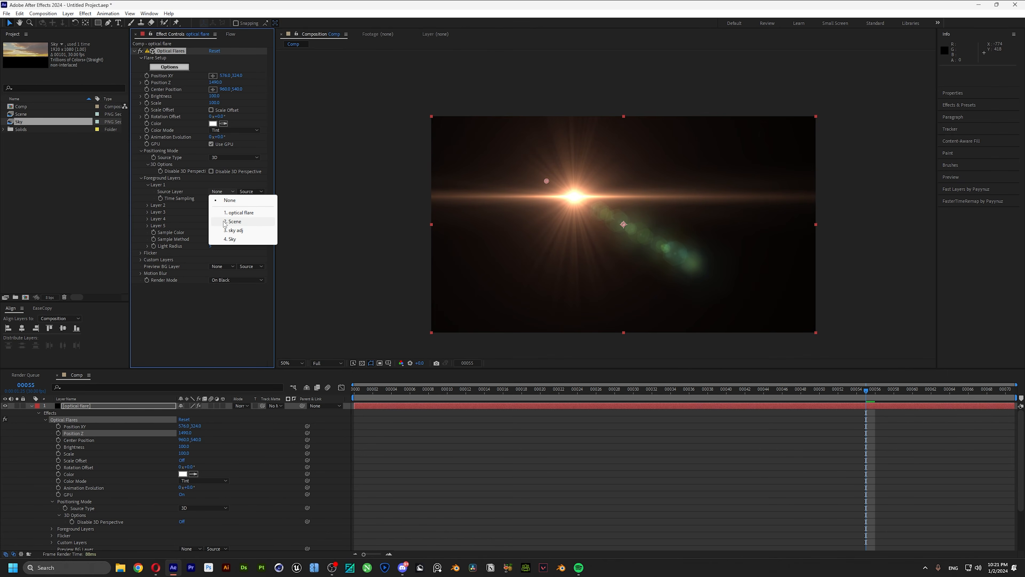
pyautogui.click(237, 222)
pyautogui.click(237, 279)
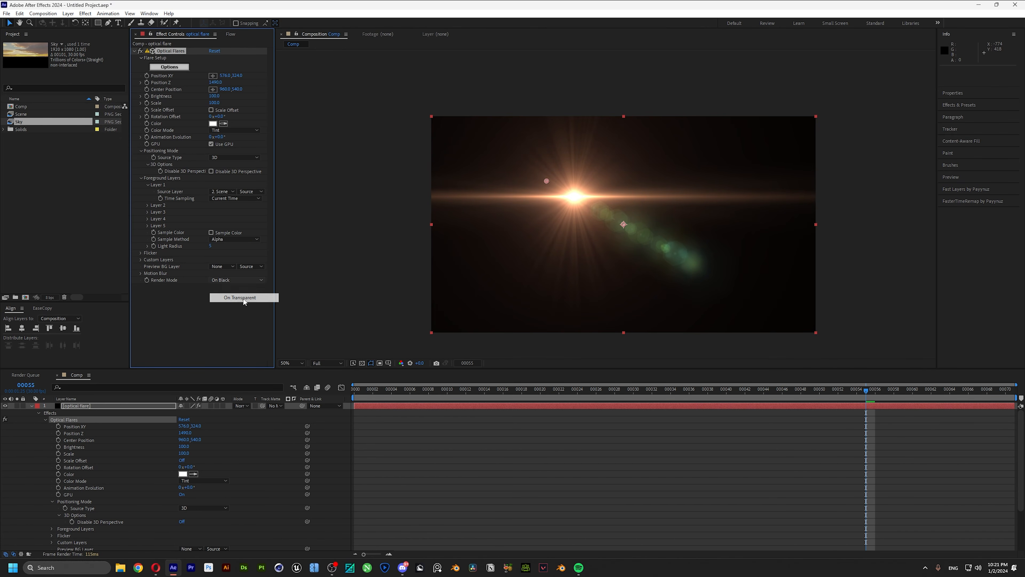
pyautogui.click(241, 298)
# Push the flare's Position Z back to about 3630 and set the optical flare layer's blending mode to Add.
pyautogui.keyDown('shift'); pyautogui.moveTo(214, 82); pyautogui.dragTo(135, 92); pyautogui.keyUp('shift')
pyautogui.click(242, 405)
pyautogui.click(267, 134)
# Place the flare on the setting sun and start keyframing Position XY on the first frame at about 1614, 614.
pyautogui.moveTo(239, 76); pyautogui.dragTo(245, 74)
pyautogui.moveTo(226, 75); pyautogui.dragTo(164, 79)
pyautogui.moveTo(412, 391); pyautogui.dragTo(334, 399)
pyautogui.click(147, 76)
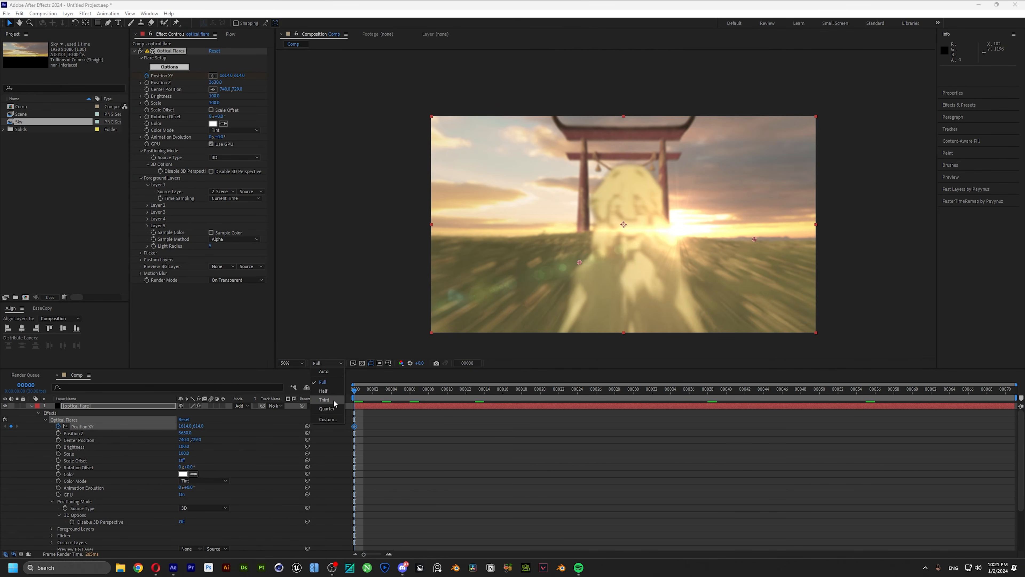
# Keyframe the flare's Position XY from about 1614, 674 on the first frame to about 1822, 614 on the last frame.
pyautogui.press('space')
pyautogui.press('space')
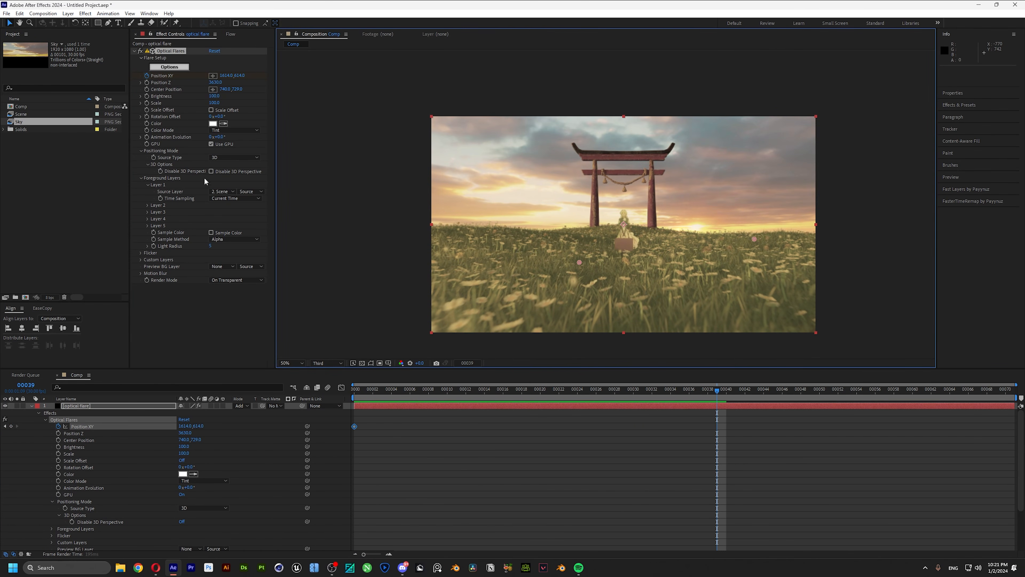
pyautogui.moveTo(232, 76); pyautogui.dragTo(291, 76)
pyautogui.press('Home')
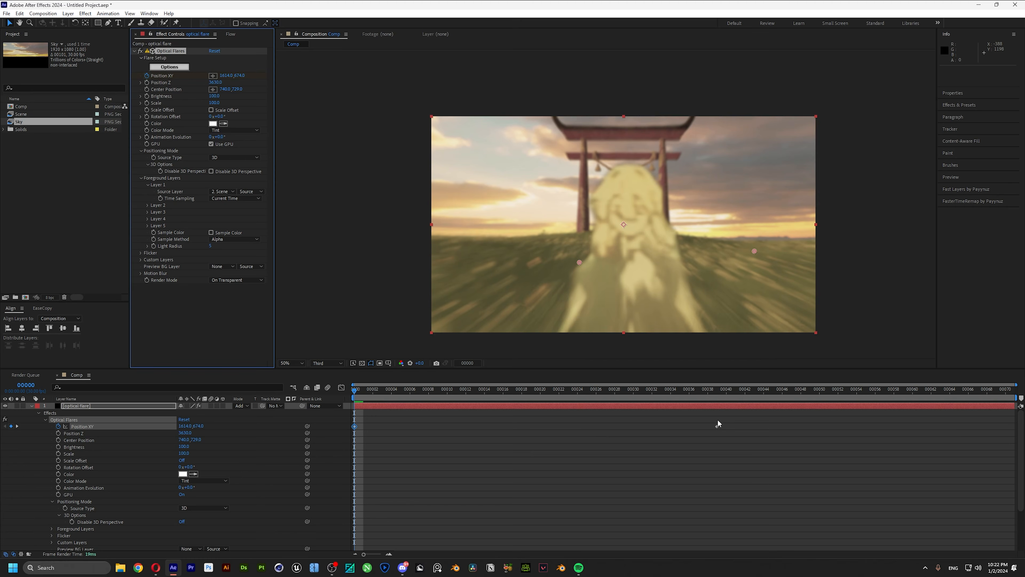
pyautogui.moveTo(717, 426); pyautogui.dragTo(1019, 429)
pyautogui.moveTo(470, 394); pyautogui.dragTo(987, 405)
# Easy-ease the Position XY keyframes, shape the speed graph to peak early with a long slow-down, and preview the motion.
pyautogui.click(115, 425)
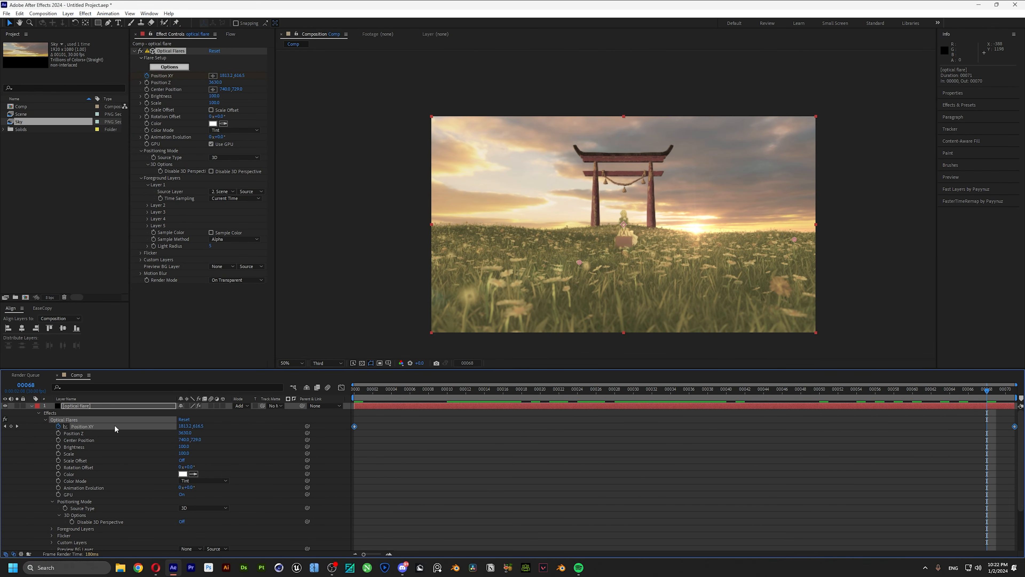
pyautogui.press('F9')
pyautogui.hotkey('shift', 'F3')
pyautogui.click(604, 545)
pyautogui.click(623, 467)
pyautogui.click(1015, 528)
pyautogui.moveTo(905, 528); pyautogui.dragTo(684, 530)
pyautogui.press('Home')
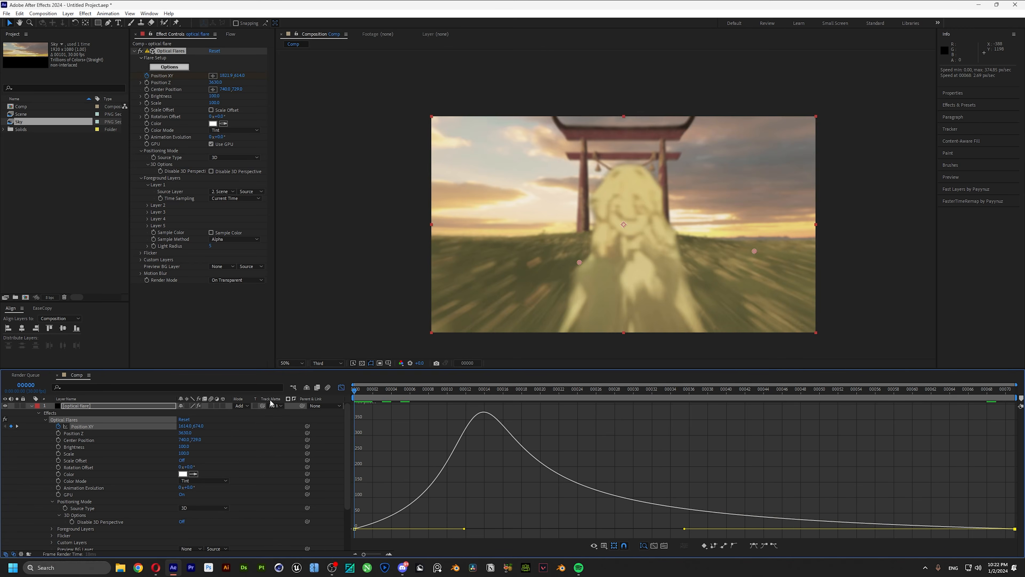
pyautogui.press('space')
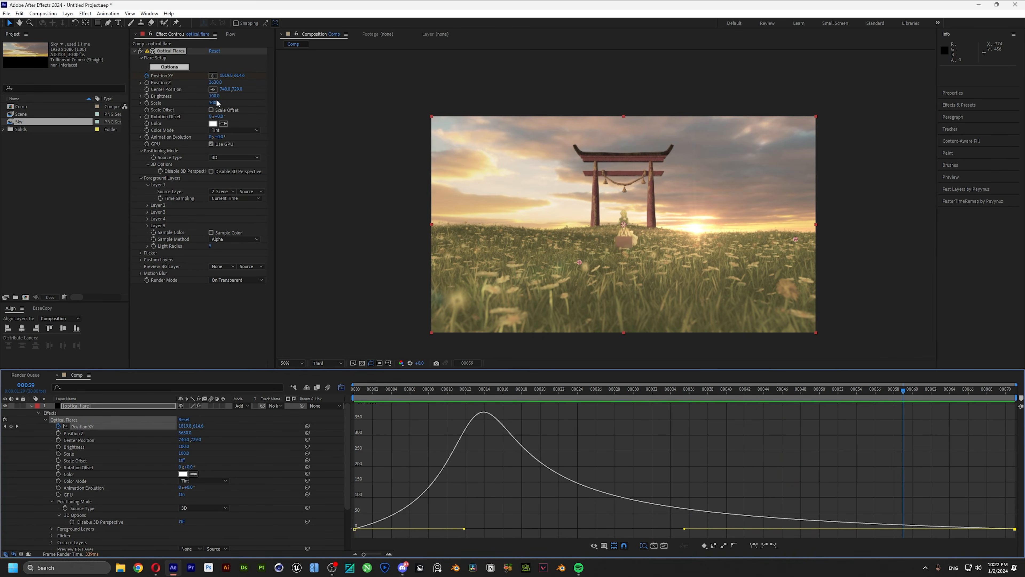
# Lower the flare's Brightness and raise its Scale for a larger, softer sun glow.
pyautogui.moveTo(212, 103)
pyautogui.mouseDown()
pyautogui.moveTo(231, 103)
pyautogui.moveTo(211, 97)
pyautogui.mouseUp()
pyautogui.click(31, 405)
pyautogui.click(141, 252)
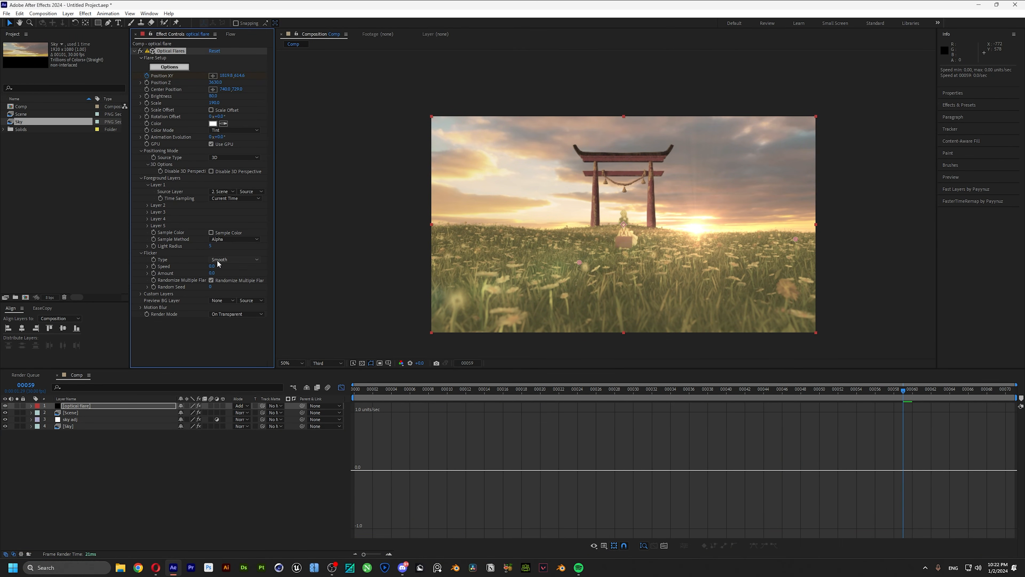
pyautogui.click(245, 315)
pyautogui.click(236, 321)
# Create two adjustment layers named CC and Sharpen, and place Sharpen directly below CC.
pyautogui.hotkey('ctrl', 'alt', 'y')
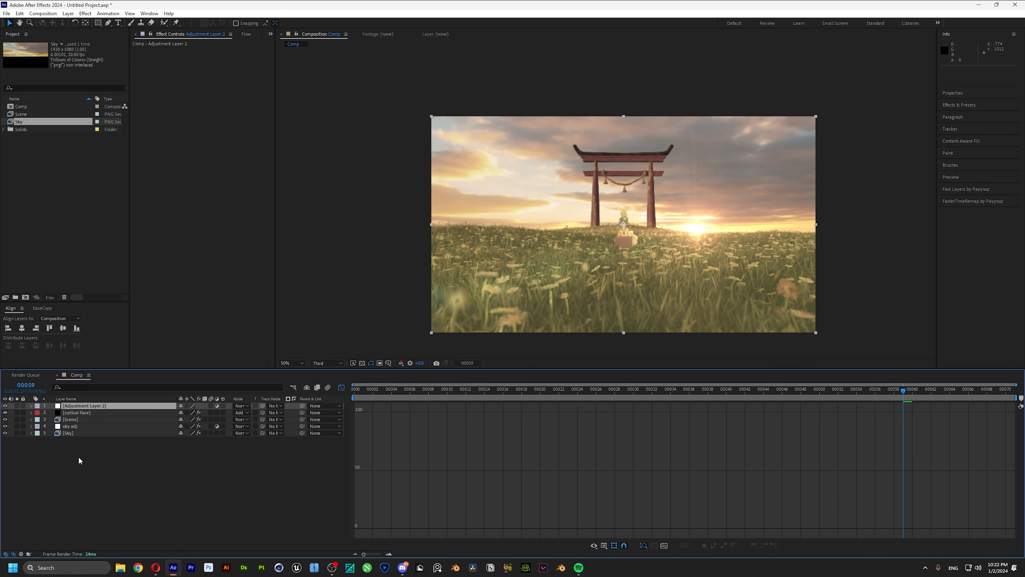
pyautogui.press('Return')
pyautogui.write('CC')
pyautogui.press('Return')
pyautogui.press('Return')
pyautogui.write('Sharpen')
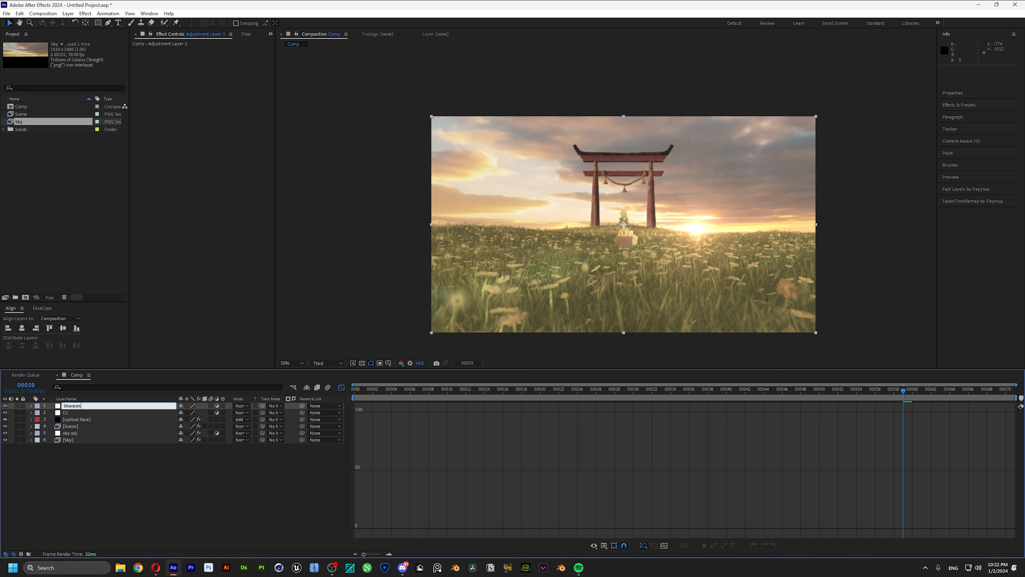
pyautogui.press('Return')
pyautogui.moveTo(83, 406); pyautogui.dragTo(82, 415)
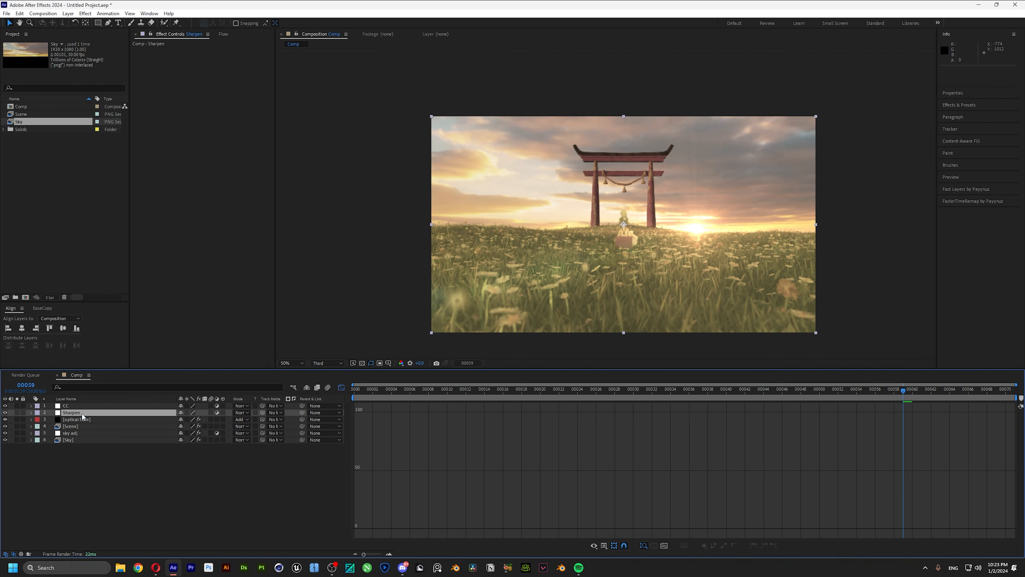
pyautogui.hotkey('ctrl', 'space')
pyautogui.write('loo')
pyautogui.press('Return')
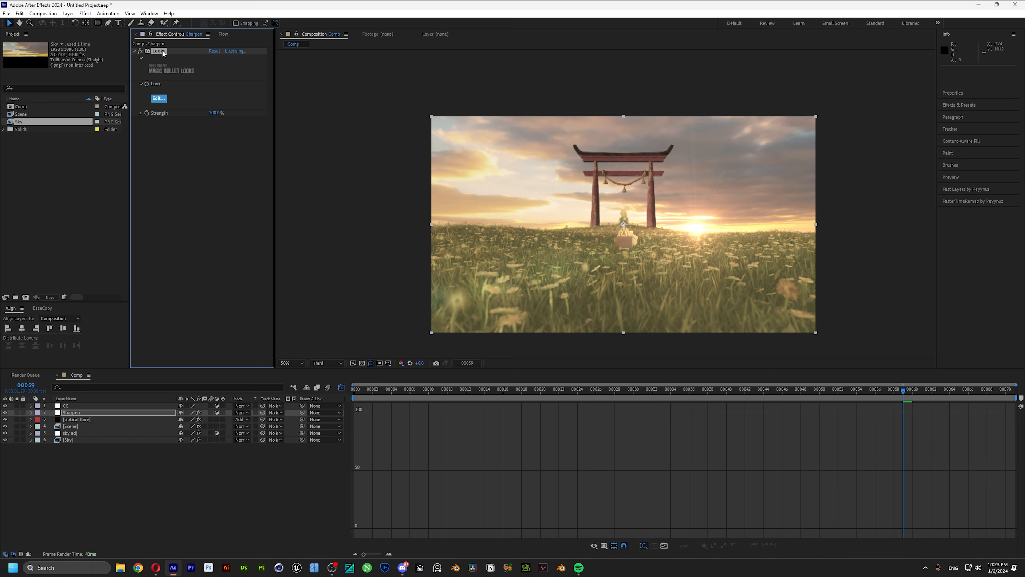
pyautogui.press('Delete')
# Apply the Sharpen effect to the Sharpen layer with an amount of 15 and set the preview resolution to Full.
pyautogui.hotkey('ctrl', 'space')
pyautogui.write('sharp')
pyautogui.press('Return')
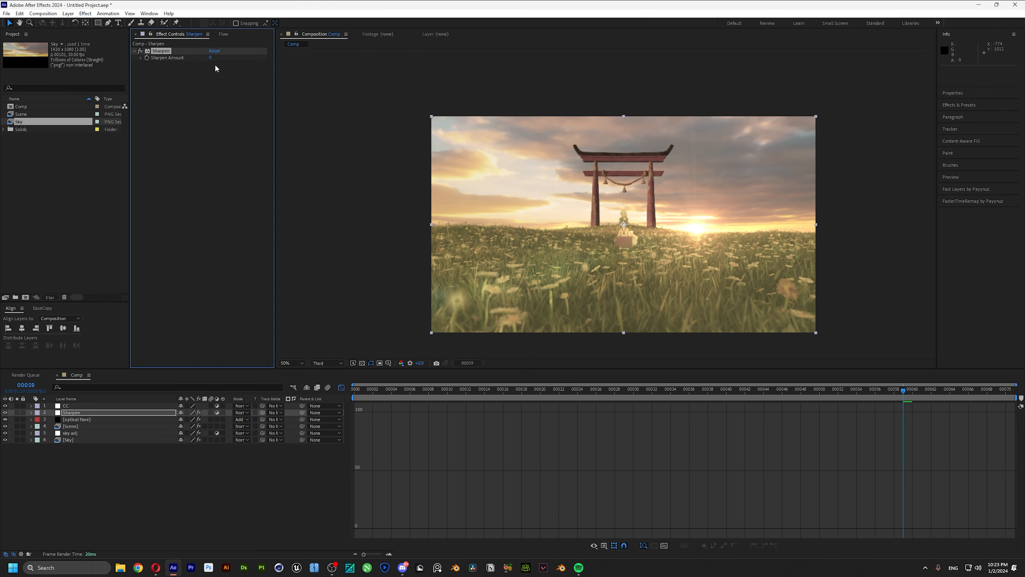
pyautogui.click(210, 57)
pyautogui.press('Return')
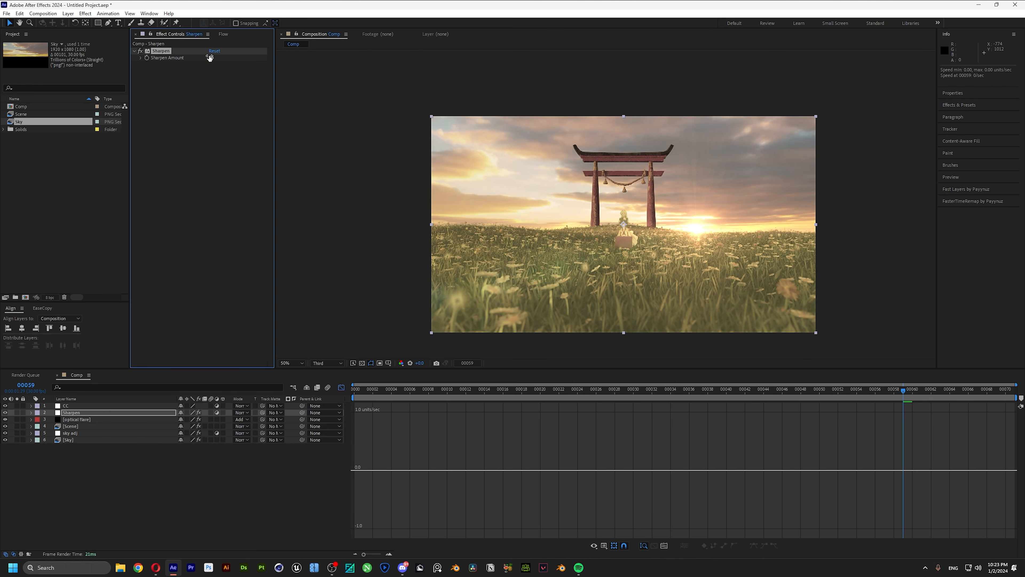
pyautogui.click(338, 363)
pyautogui.click(325, 381)
# Add Unsharp Mask to the Sharpen layer with Amount 15 and a larger Radius.
pyautogui.click(187, 211)
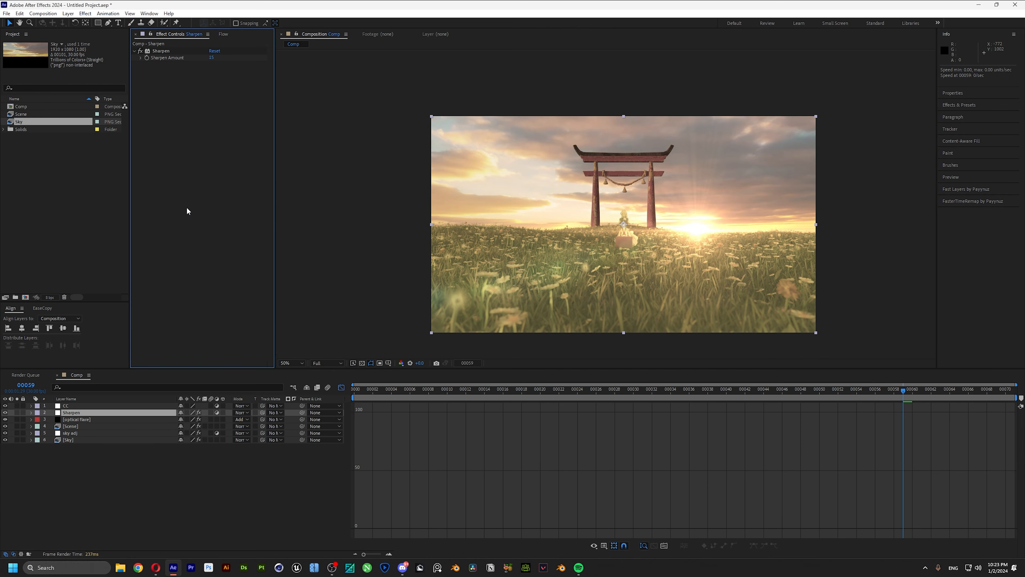
pyautogui.hotkey('ctrl', 'space')
pyautogui.write('unsharp')
pyautogui.press('Return')
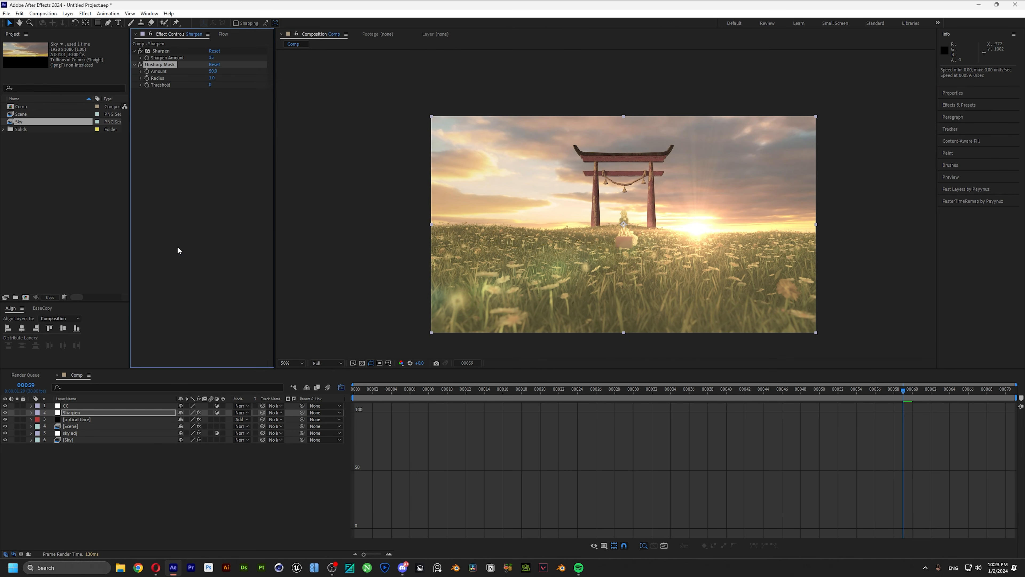
pyautogui.click(211, 72)
pyautogui.write('15')
pyautogui.press('Tab')
pyautogui.write('4')
pyautogui.press('Return')
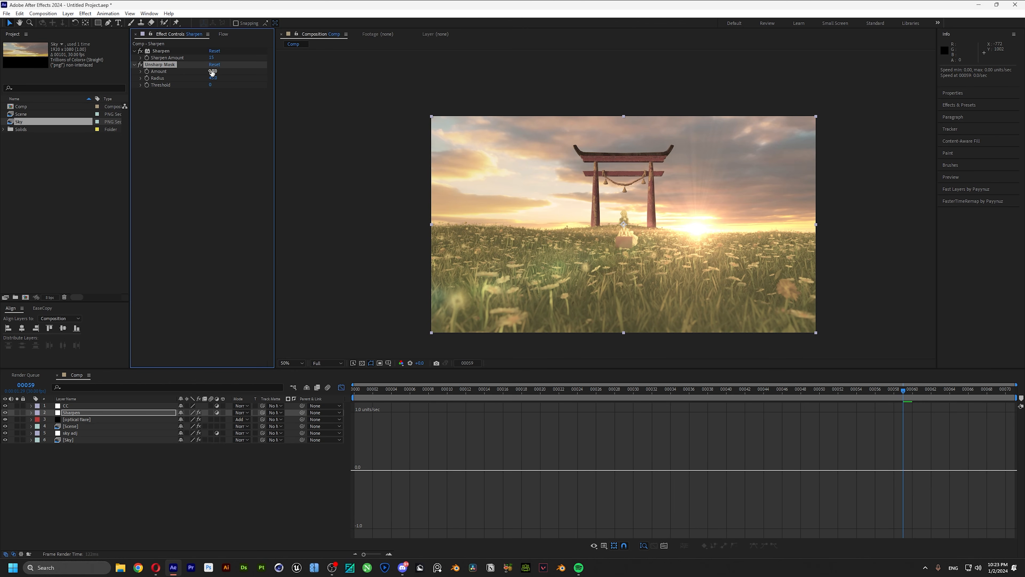
# Apply Magic Bullet Looks to the CC layer and open its look editor.
pyautogui.click(77, 406)
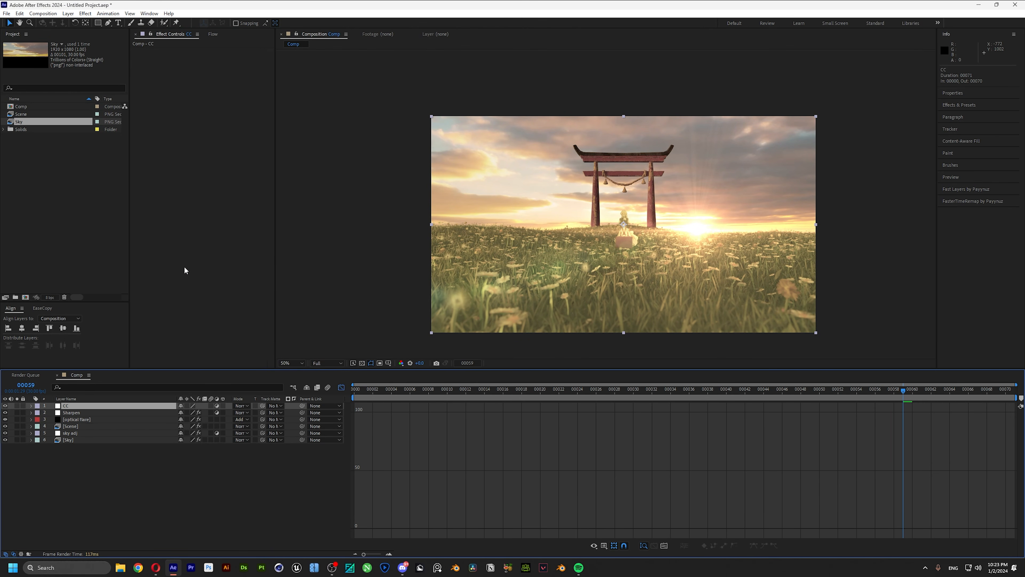
pyautogui.hotkey('ctrl', 'space')
pyautogui.write('lo')
pyautogui.press('Return')
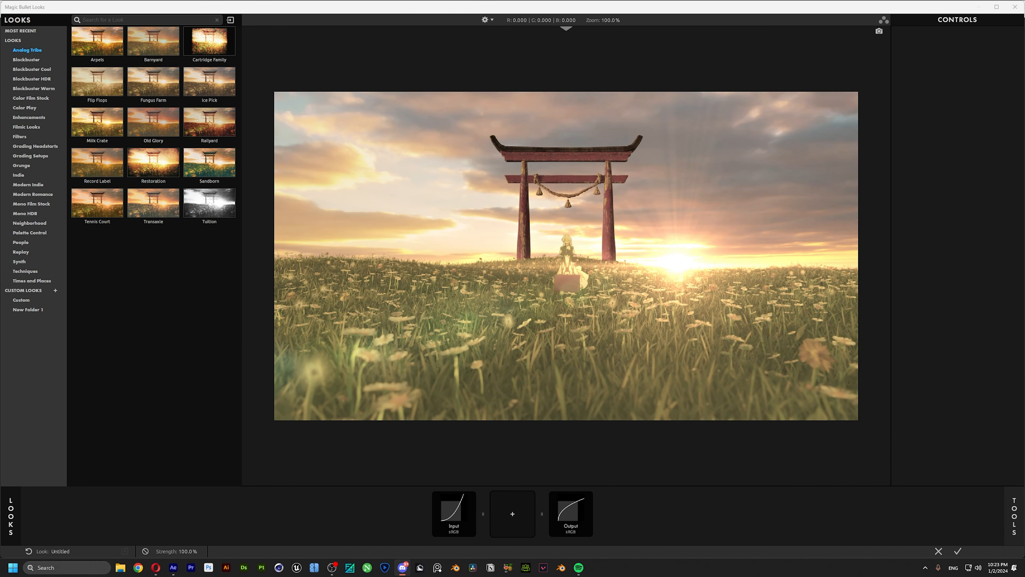
# Add a Mojo II tool to the look and choose its Fade 25 preset.
pyautogui.click(519, 515)
pyautogui.scroll(-3, 914, 337)
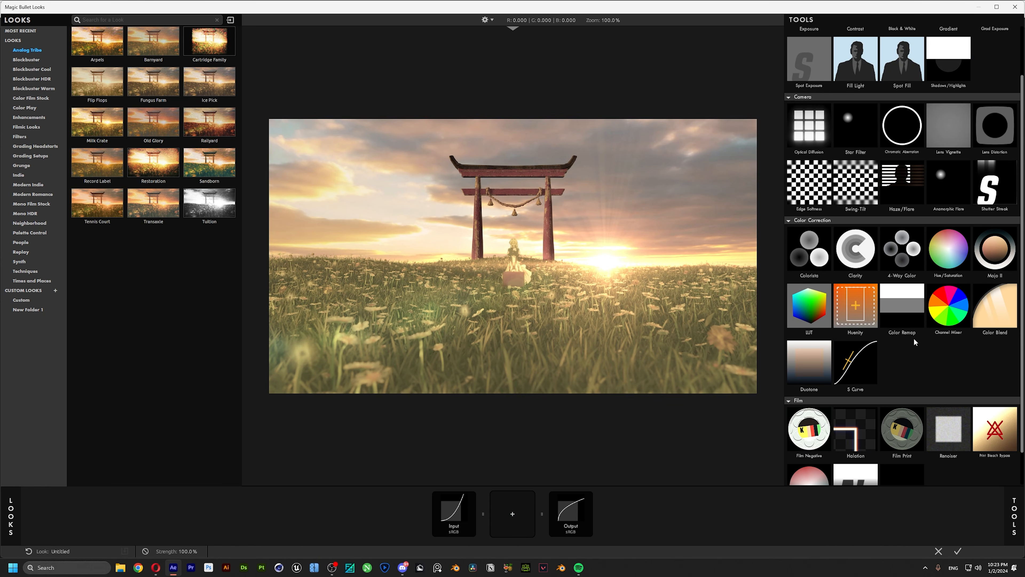
pyautogui.click(1002, 217)
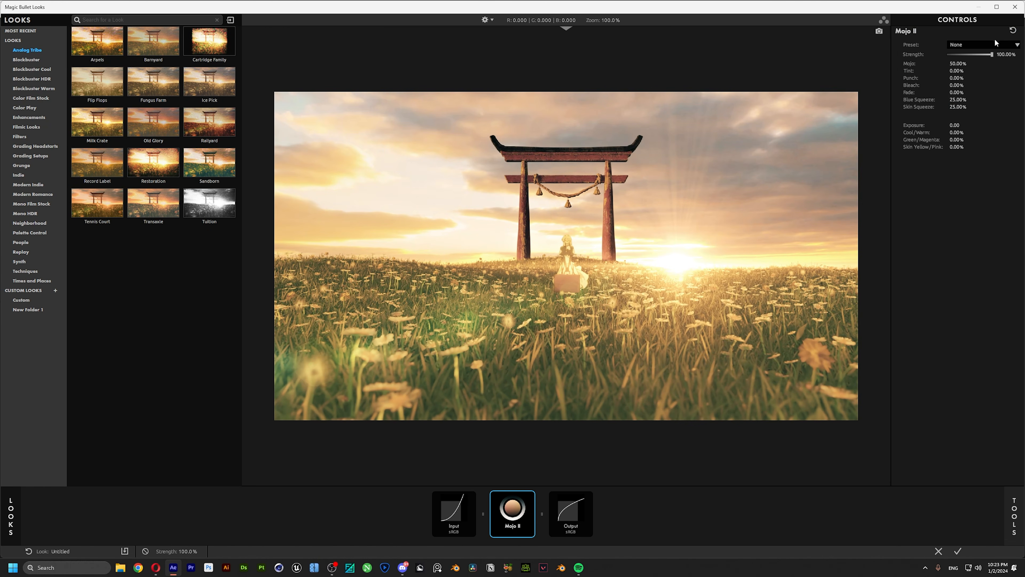
pyautogui.click(969, 43)
pyautogui.click(965, 119)
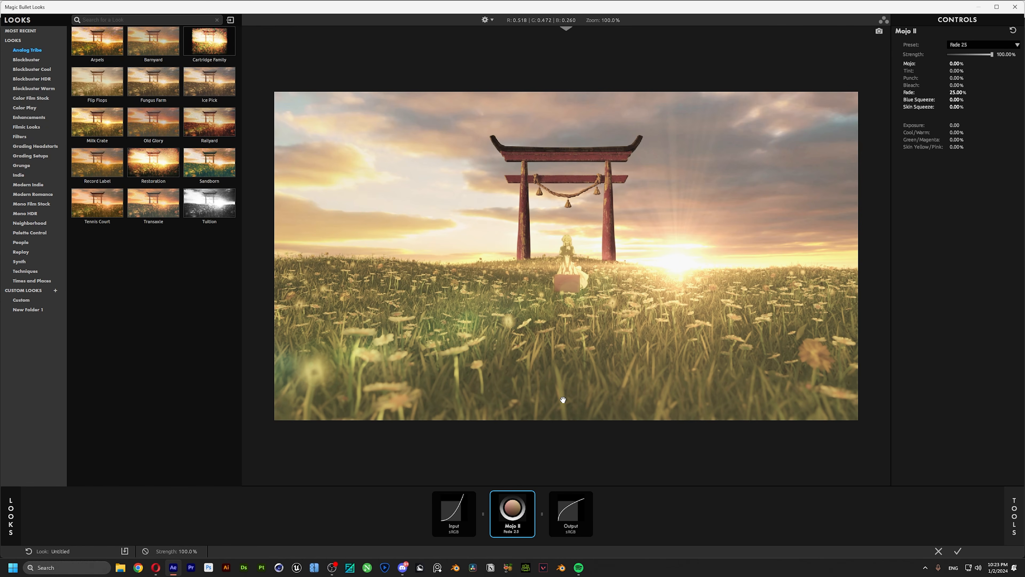
pyautogui.click(542, 513)
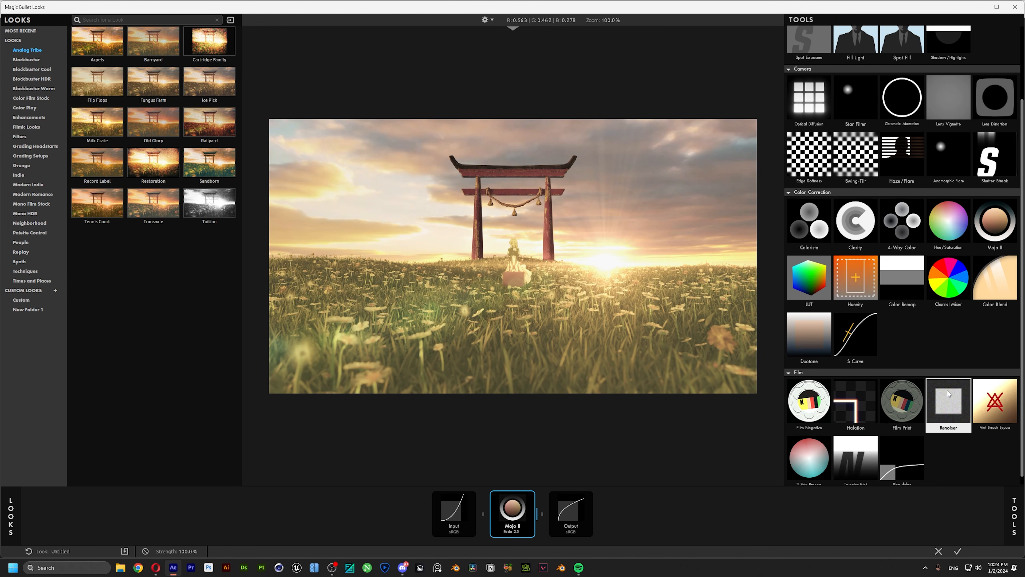
pyautogui.scroll(-1, 947, 390)
pyautogui.click(986, 394)
pyautogui.hotkey('ctrl', 'z')
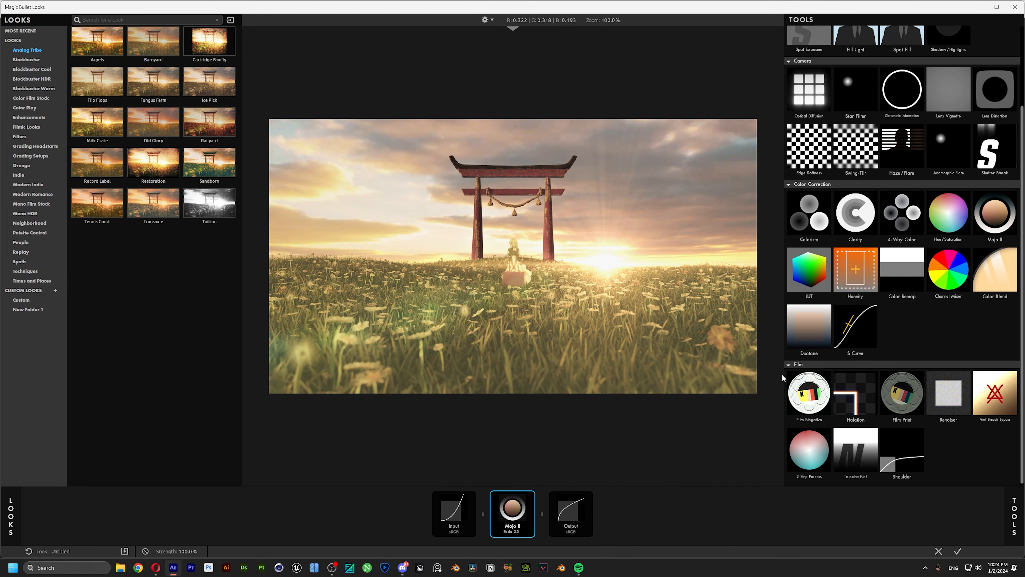
# Add an Edge Softness tool and set its Blur Size to about 1.05%.
pyautogui.scroll(3, 803, 364)
pyautogui.click(795, 261)
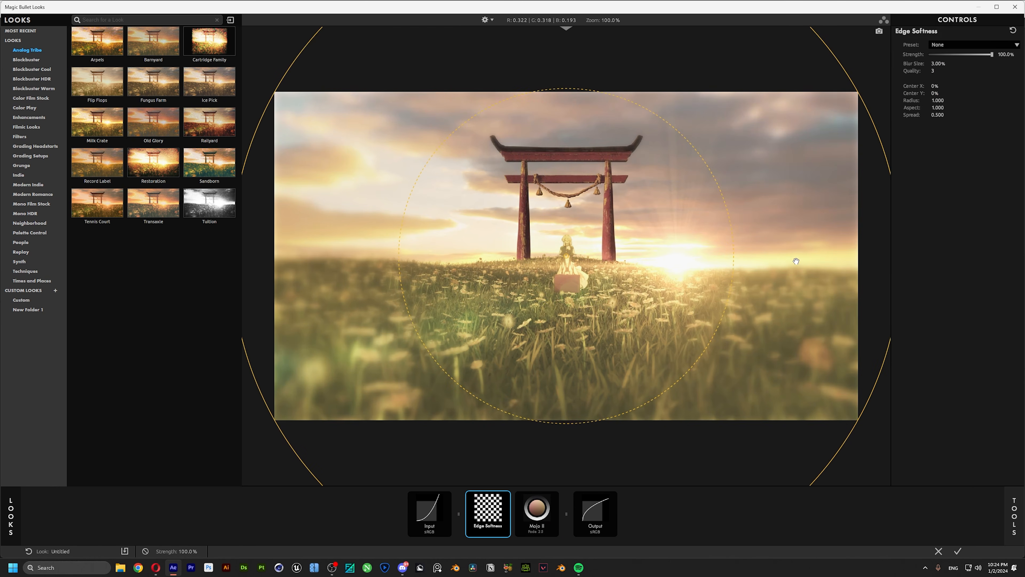
pyautogui.scroll(-4, 796, 261)
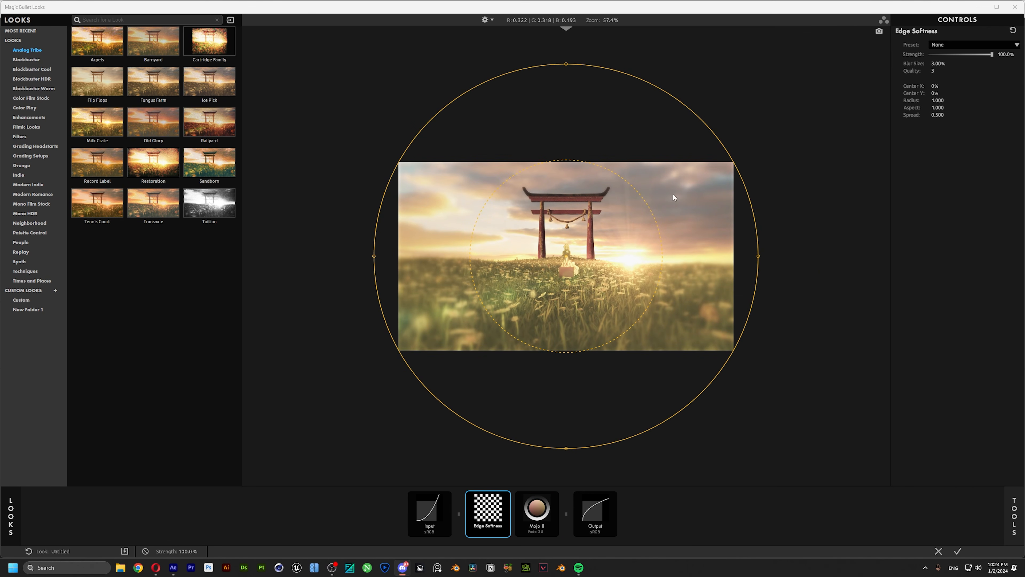
pyautogui.moveTo(930, 65); pyautogui.dragTo(844, 105)
# Reshape the Edge Softness area into a wide ellipse around the frame and widen its inner sharp region.
pyautogui.moveTo(567, 64); pyautogui.dragTo(566, 101)
pyautogui.moveTo(762, 257); pyautogui.dragTo(809, 257)
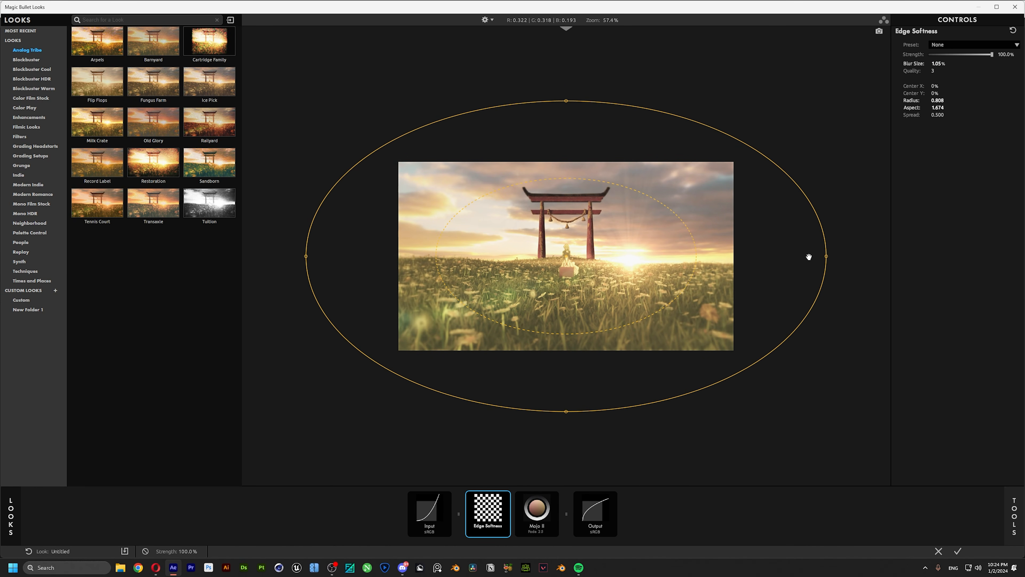
pyautogui.moveTo(688, 291); pyautogui.dragTo(651, 279)
pyautogui.moveTo(715, 279); pyautogui.dragTo(730, 278)
# Add a Grad Exposure tool and run its gradient vertically from below the frame up to just above the horizon, darkening the foreground.
pyautogui.click(1013, 515)
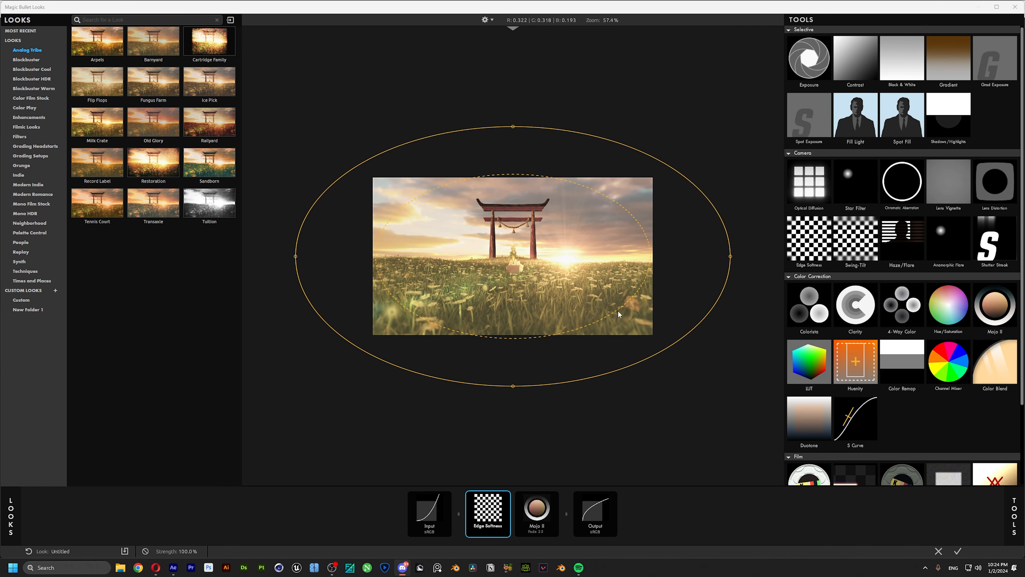
pyautogui.moveTo(994, 64); pyautogui.dragTo(475, 325)
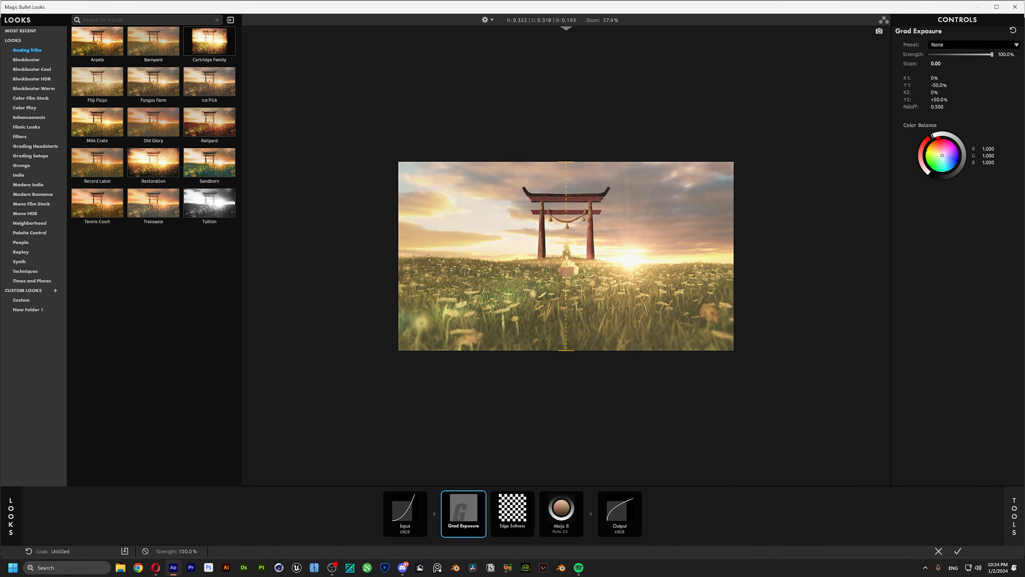
pyautogui.moveTo(935, 63); pyautogui.dragTo(876, 86)
pyautogui.moveTo(569, 158); pyautogui.dragTo(562, 270)
pyautogui.moveTo(576, 384); pyautogui.dragTo(566, 385)
pyautogui.moveTo(560, 269); pyautogui.dragTo(567, 237)
# Set the Grad Exposure's Stops to -1.3.
pyautogui.click(942, 63)
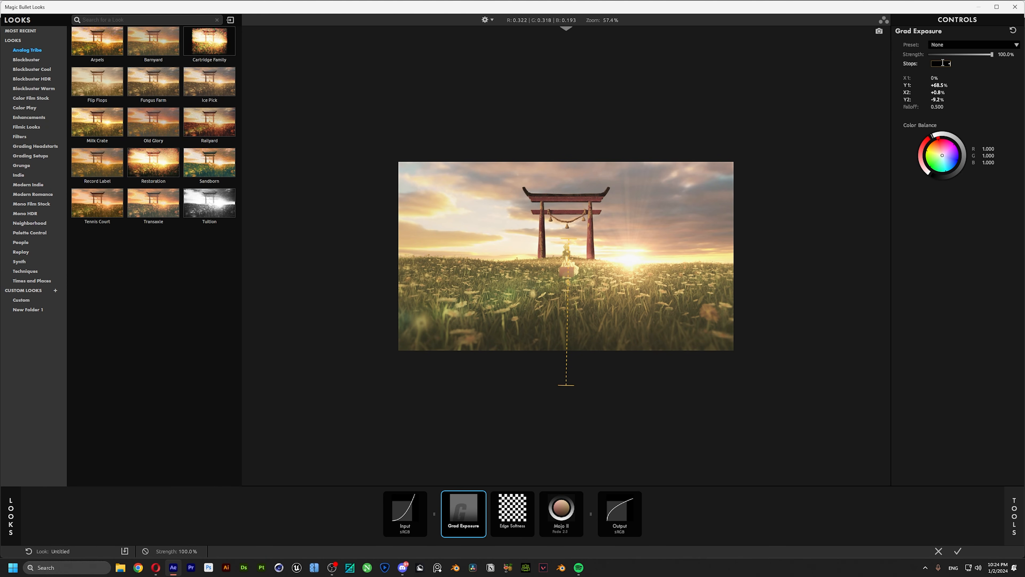
pyautogui.write('-1.3')
pyautogui.press('Return')
# Add a Spot Exposure tool and reshape its area into a wide ellipse centred between the gate and the sun.
pyautogui.press('t')
pyautogui.click(804, 126)
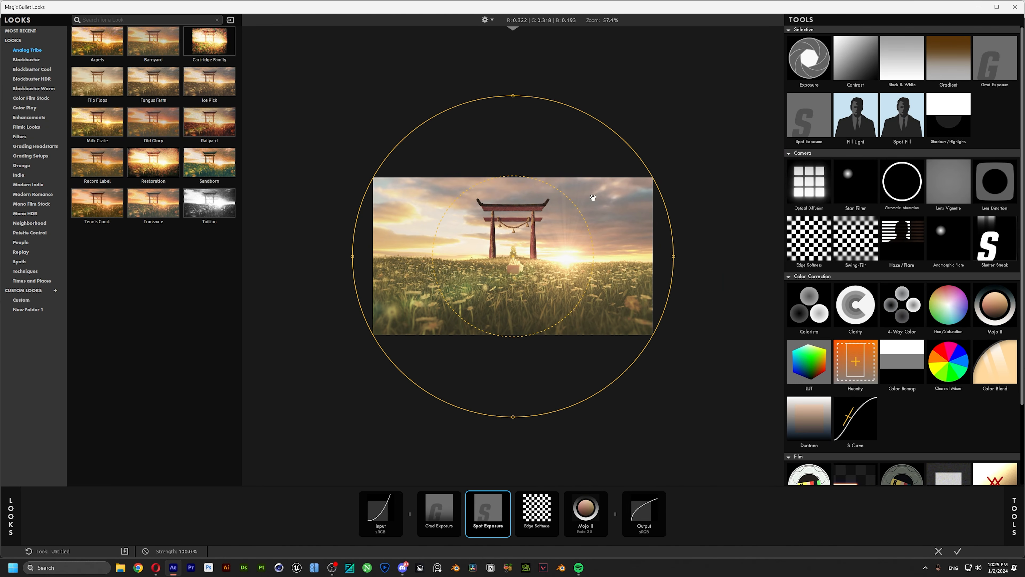
pyautogui.press('t')
pyautogui.moveTo(758, 256); pyautogui.dragTo(709, 256)
pyautogui.moveTo(569, 64); pyautogui.dragTo(553, 182)
pyautogui.moveTo(570, 199); pyautogui.dragTo(606, 200)
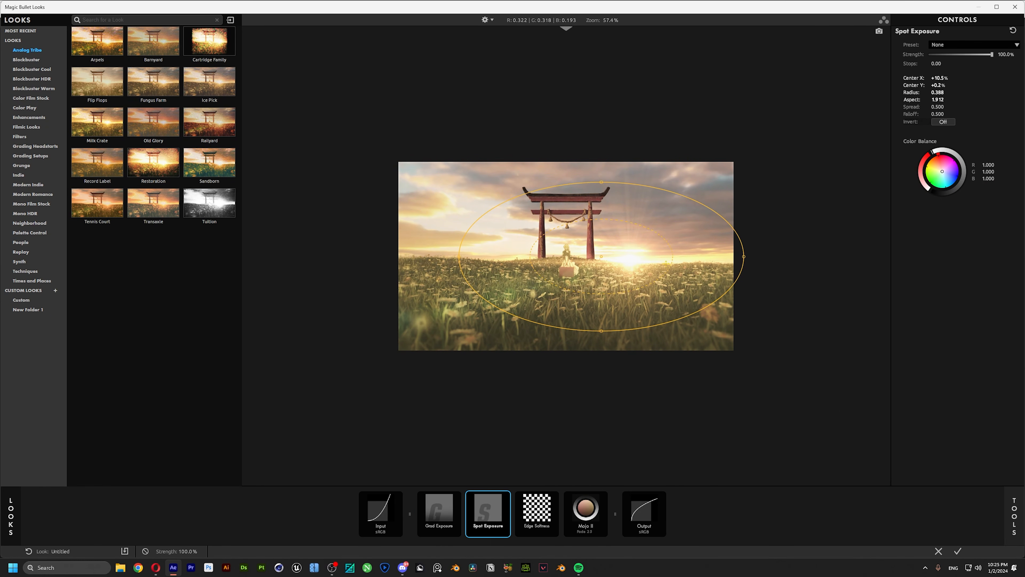
# Set the Spot Exposure's Stops to 0.1 and enlarge its ellipse to a Radius of about 0.542 with Spread about 0.514.
pyautogui.moveTo(670, 266); pyautogui.dragTo(692, 271)
pyautogui.write('0.1')
pyautogui.press('Return')
pyautogui.moveTo(744, 257); pyautogui.dragTo(803, 257)
pyautogui.moveTo(601, 182); pyautogui.dragTo(602, 152)
pyautogui.moveTo(680, 203); pyautogui.dragTo(670, 220)
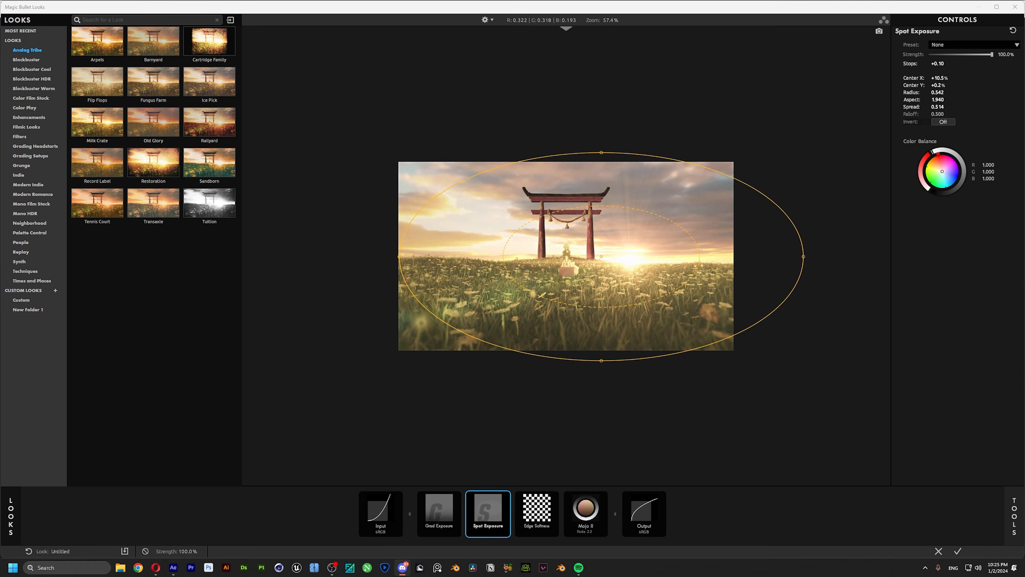
# Move Mojo II to the start of the tool chain and insert a Lens Distortion tool before it with Distortion about -3.1%.
pyautogui.click(483, 507)
pyautogui.moveTo(579, 515); pyautogui.dragTo(462, 519)
pyautogui.scroll(-2, 903, 399)
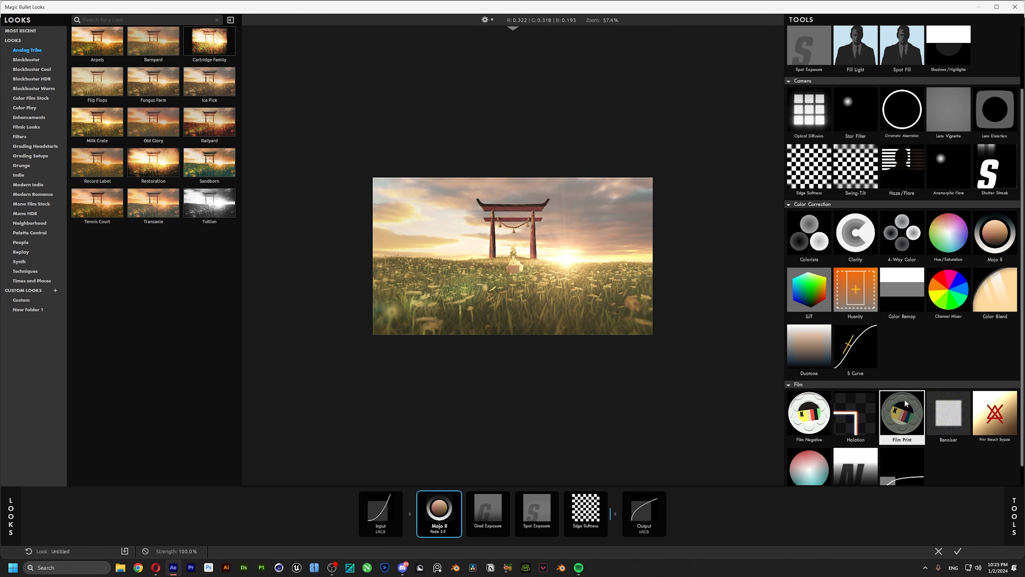
pyautogui.scroll(2, 809, 319)
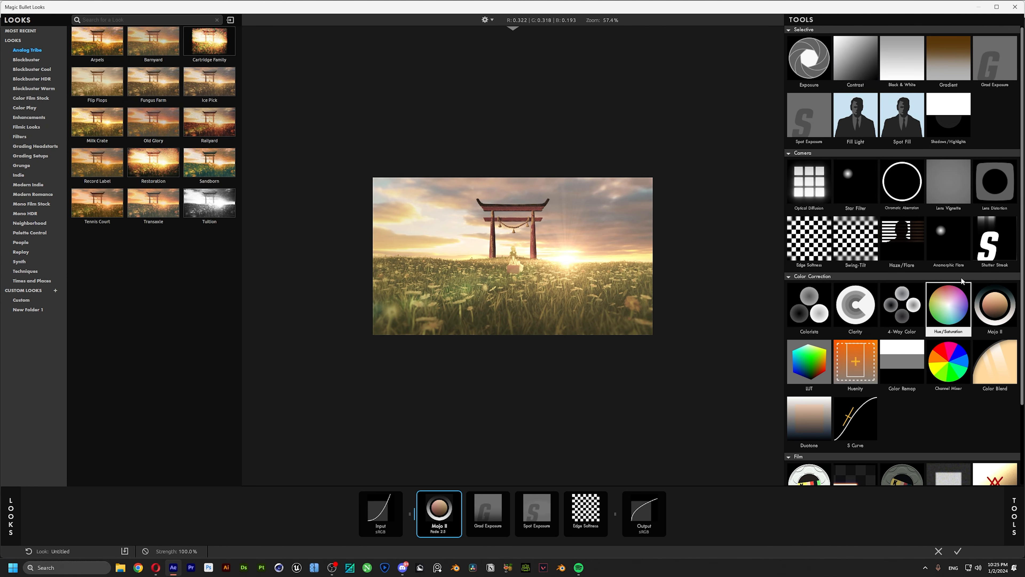
pyautogui.moveTo(1016, 208); pyautogui.dragTo(459, 474)
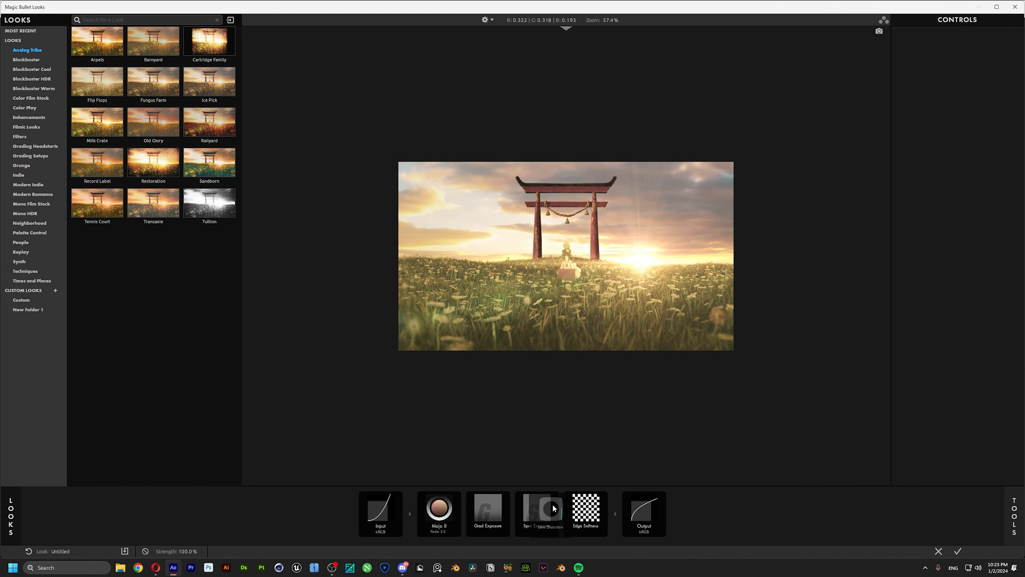
pyautogui.moveTo(941, 71); pyautogui.dragTo(943, 64)
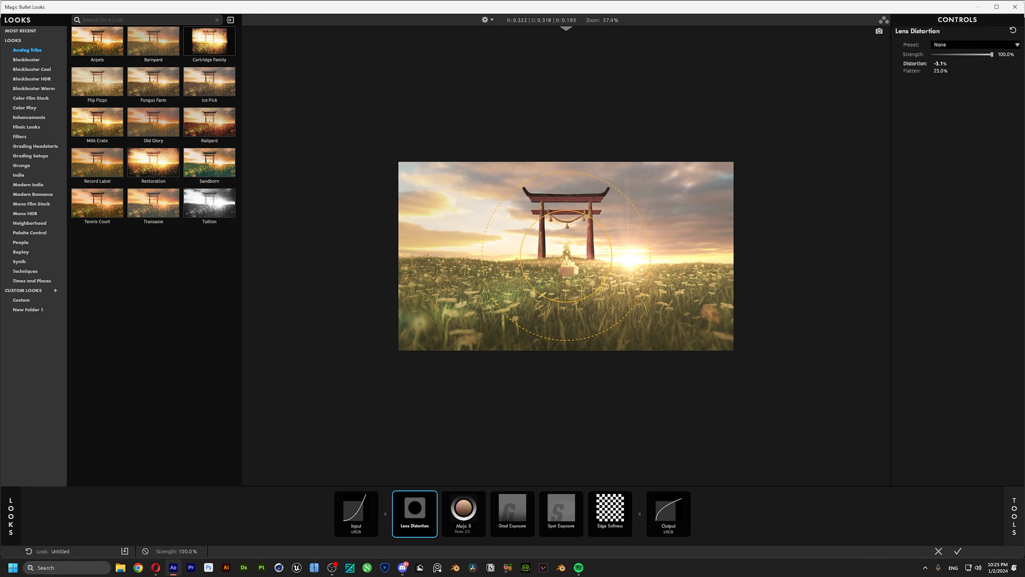
pyautogui.moveTo(940, 70); pyautogui.dragTo(943, 70)
# Insert a Chromatic Aberration tool before Edge Softness, shift its Red/Cyan amount, and apply the finished look to the CC layer.
pyautogui.click(1014, 515)
pyautogui.scroll(-4, 906, 315)
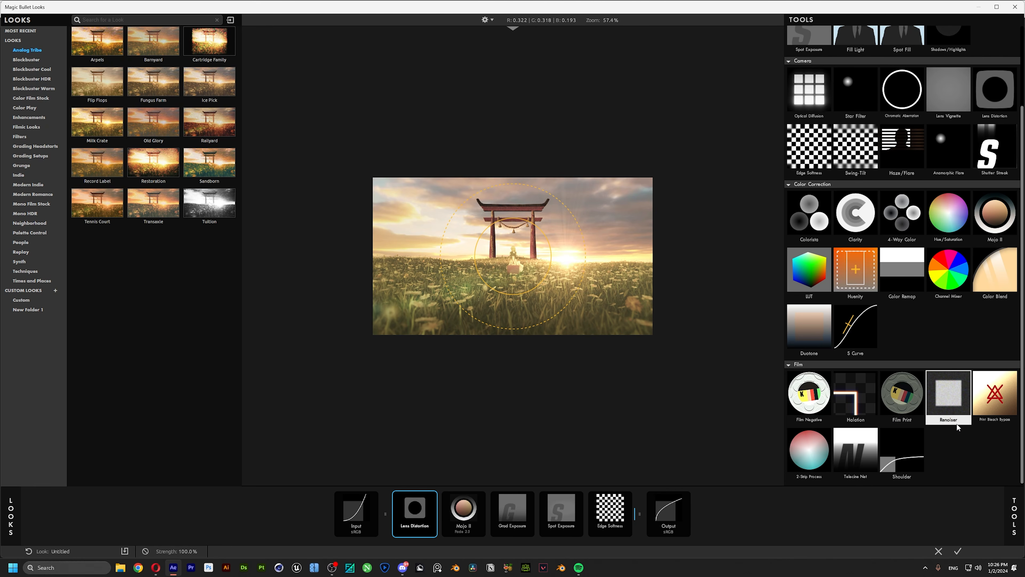
pyautogui.scroll(2, 956, 423)
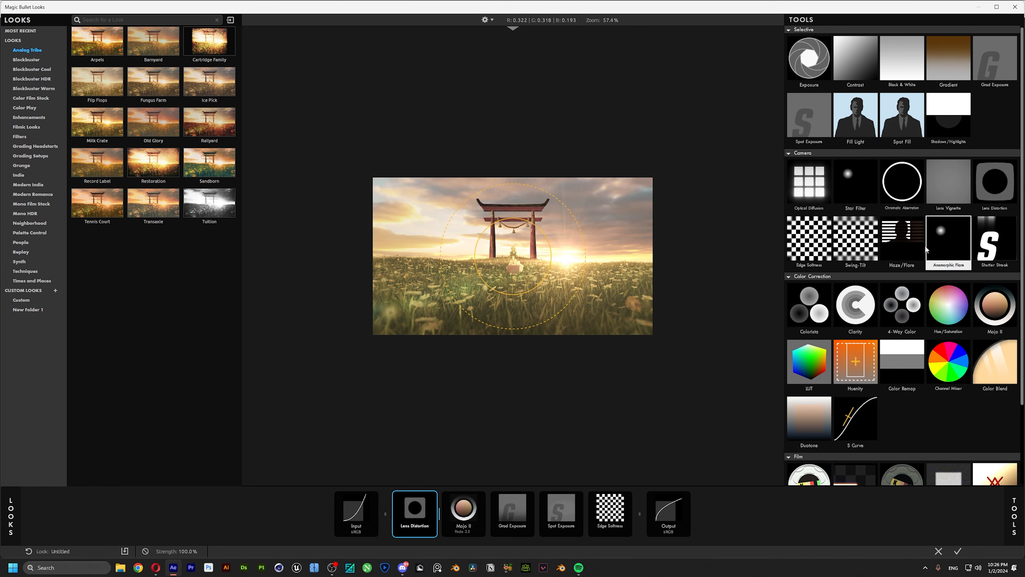
pyautogui.scroll(-3, 1022, 335)
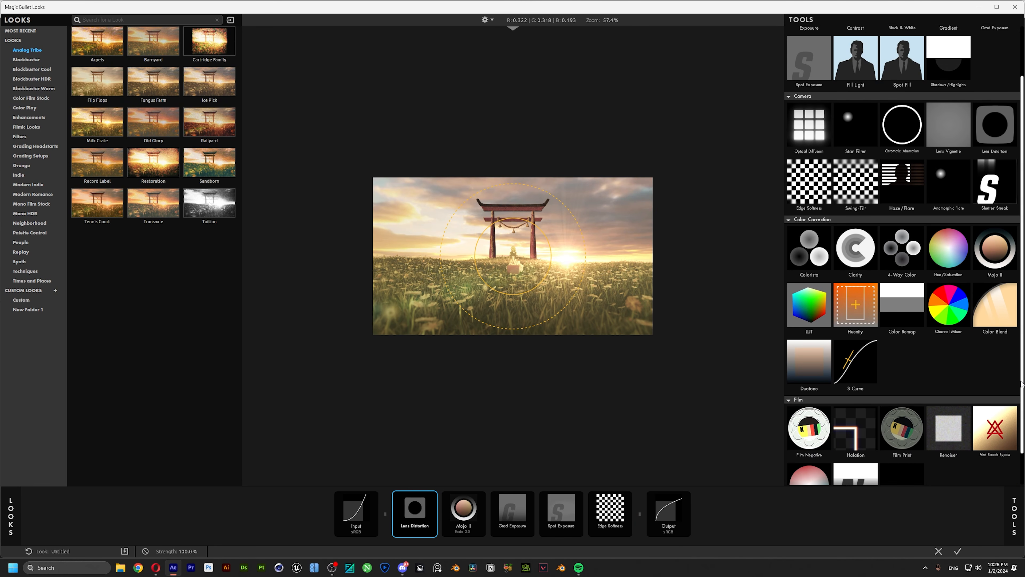
pyautogui.click(901, 108)
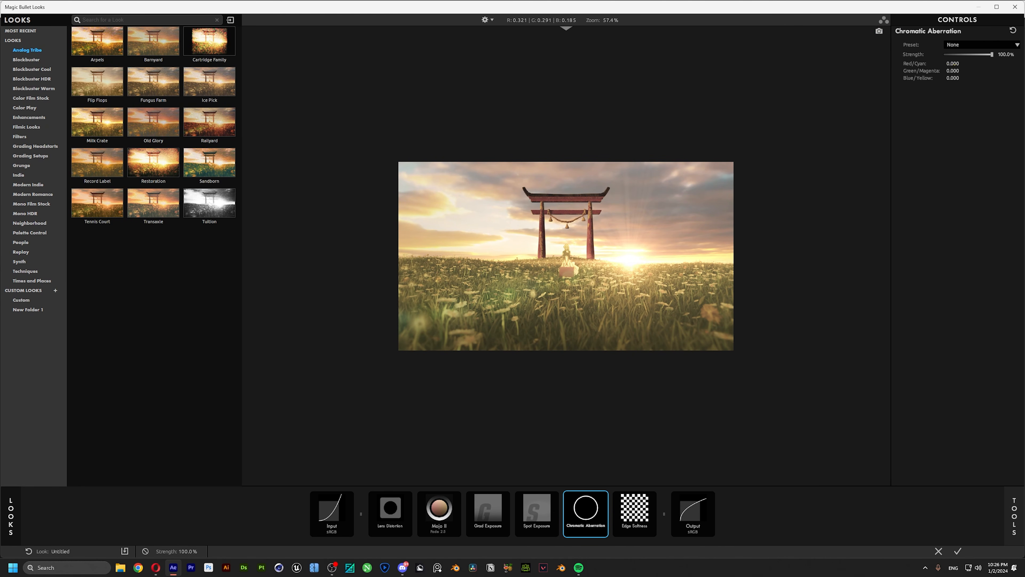
pyautogui.moveTo(953, 63); pyautogui.dragTo(983, 63)
pyautogui.click(956, 551)
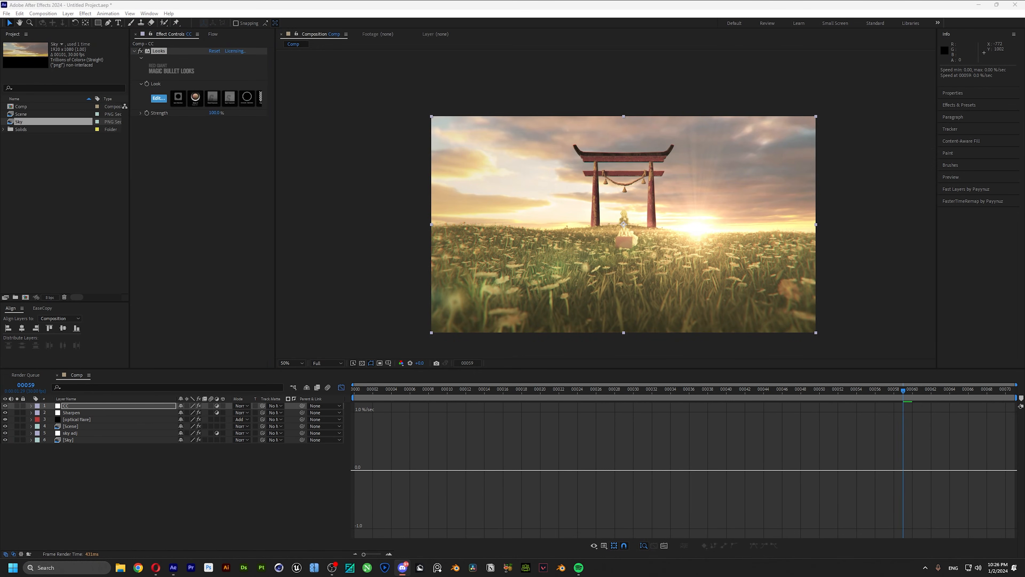
# Add a Curves effect to the CC layer and pull the RGB midtones down to darken the image.
pyautogui.hotkey('ctrl', 'space')
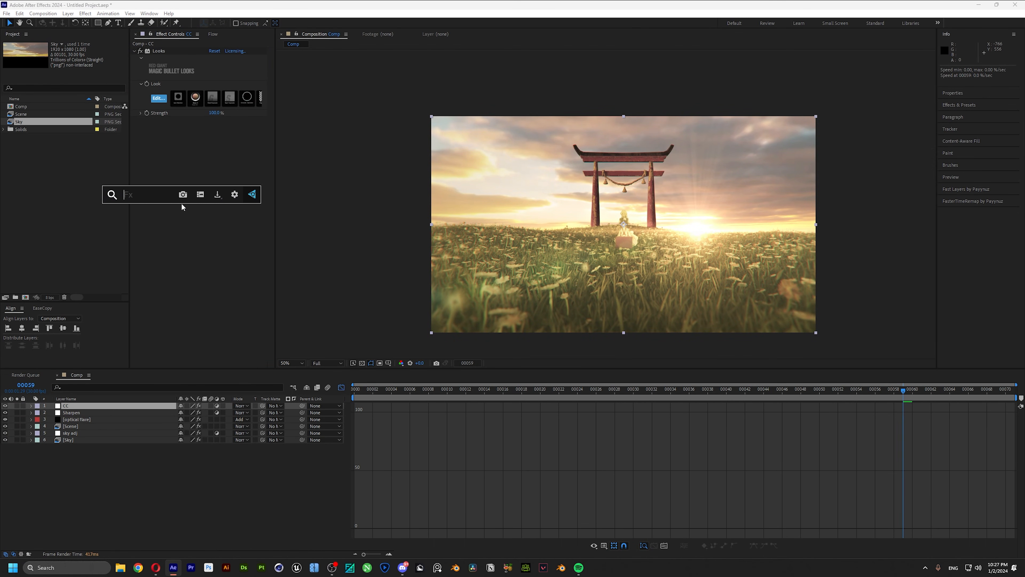
pyautogui.write('cur')
pyautogui.press('Return')
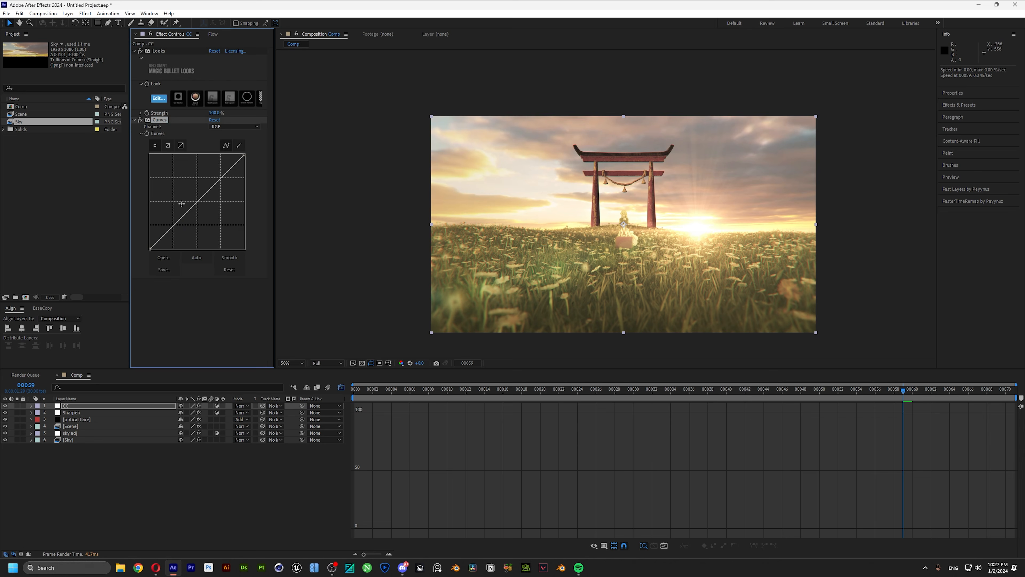
pyautogui.moveTo(200, 207)
pyautogui.mouseDown()
pyautogui.moveTo(212, 214)
pyautogui.moveTo(202, 206)
pyautogui.mouseUp()
# Lower the midtones of the Red and Green curves slightly and fine-tune the Blue curve, finishing on the RGB channel.
pyautogui.click(234, 126)
pyautogui.click(227, 144)
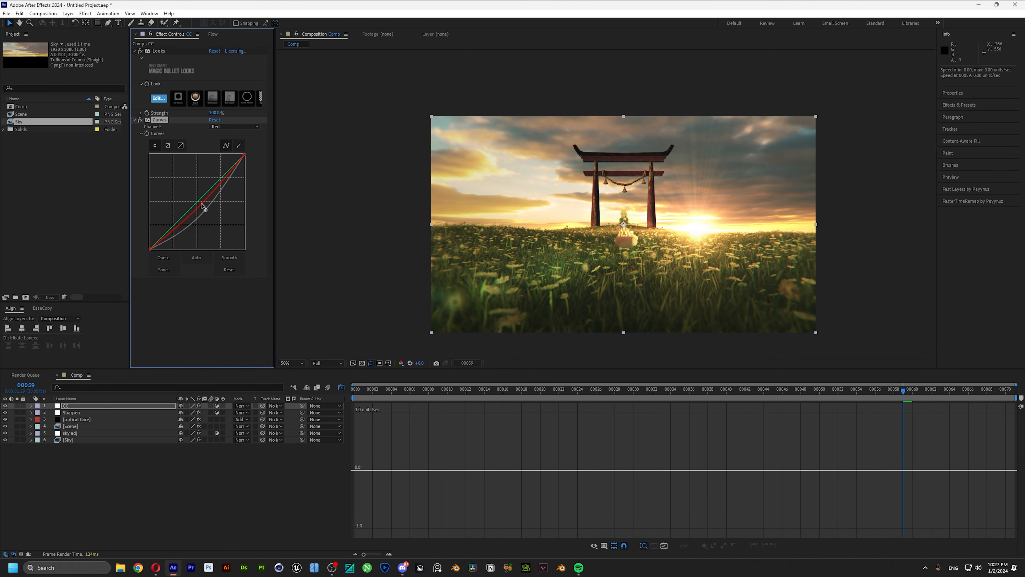
pyautogui.click(234, 126)
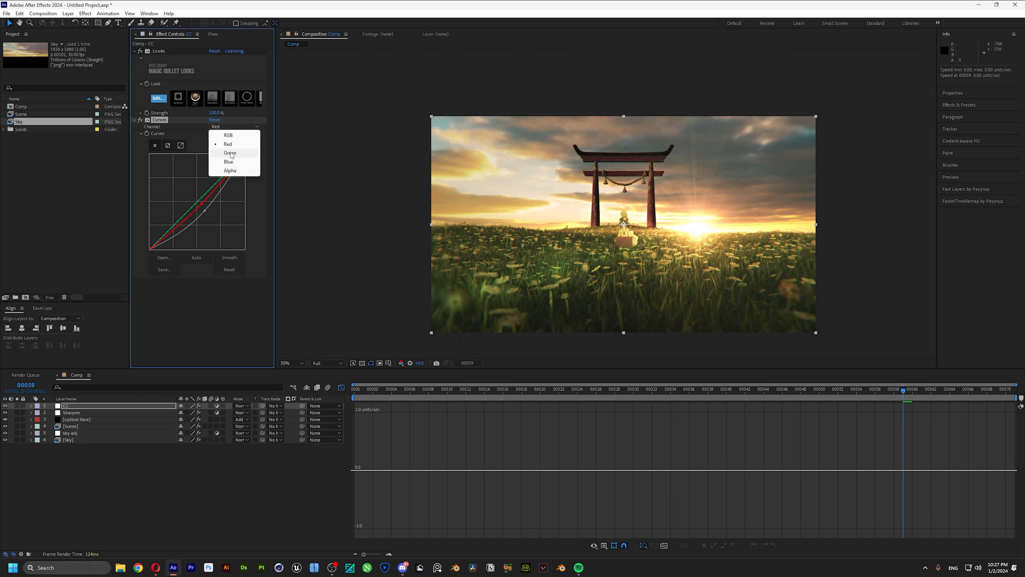
pyautogui.click(226, 152)
pyautogui.moveTo(201, 198); pyautogui.dragTo(200, 203)
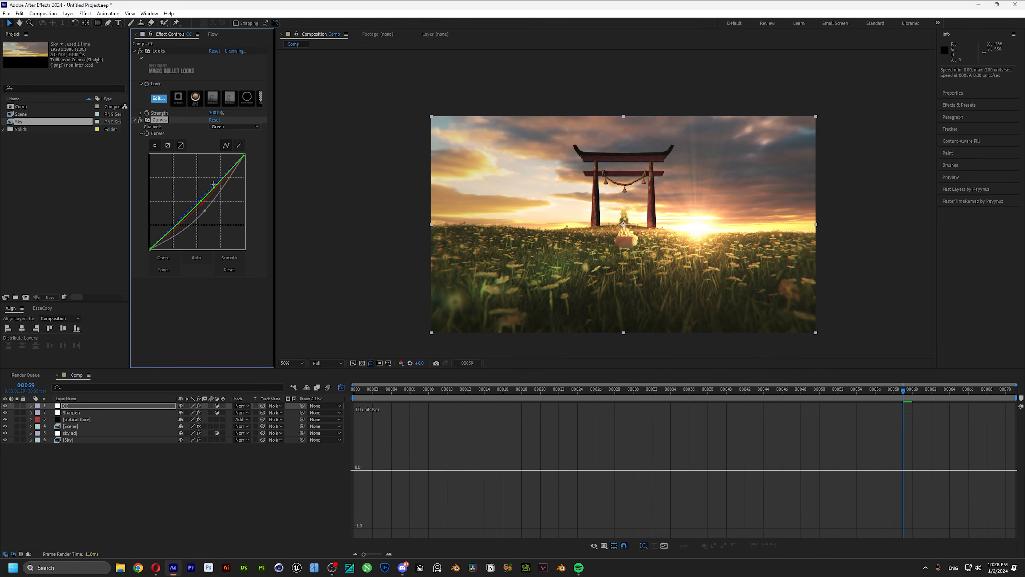
pyautogui.click(236, 126)
pyautogui.click(232, 162)
pyautogui.moveTo(202, 202); pyautogui.dragTo(199, 201)
pyautogui.click(235, 127)
pyautogui.click(232, 134)
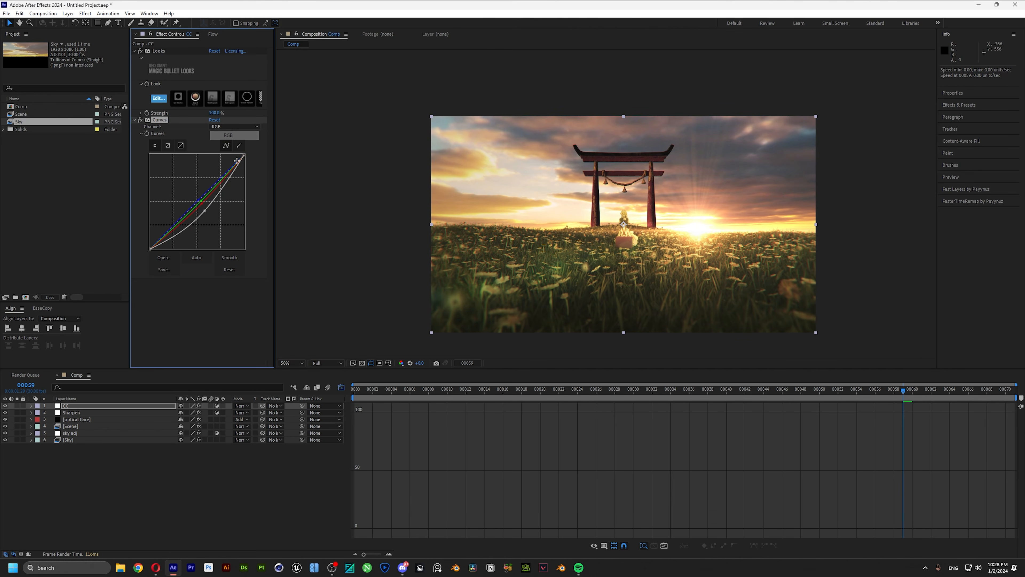
# Add a second Magic Bullet Looks effect to the CC layer below Curves.
pyautogui.click(168, 324)
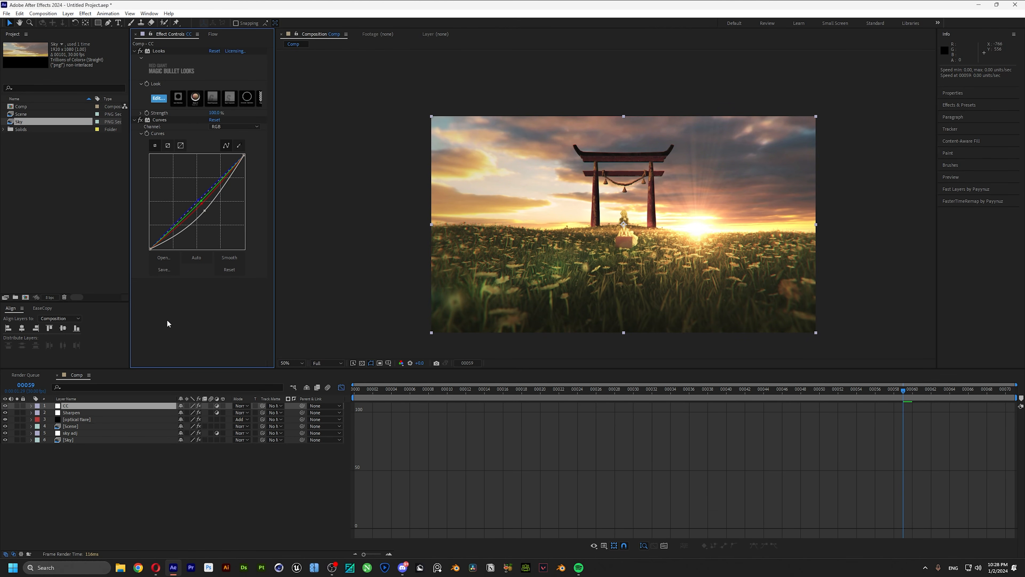
pyautogui.hotkey('ctrl', 'space')
pyautogui.write('opa')
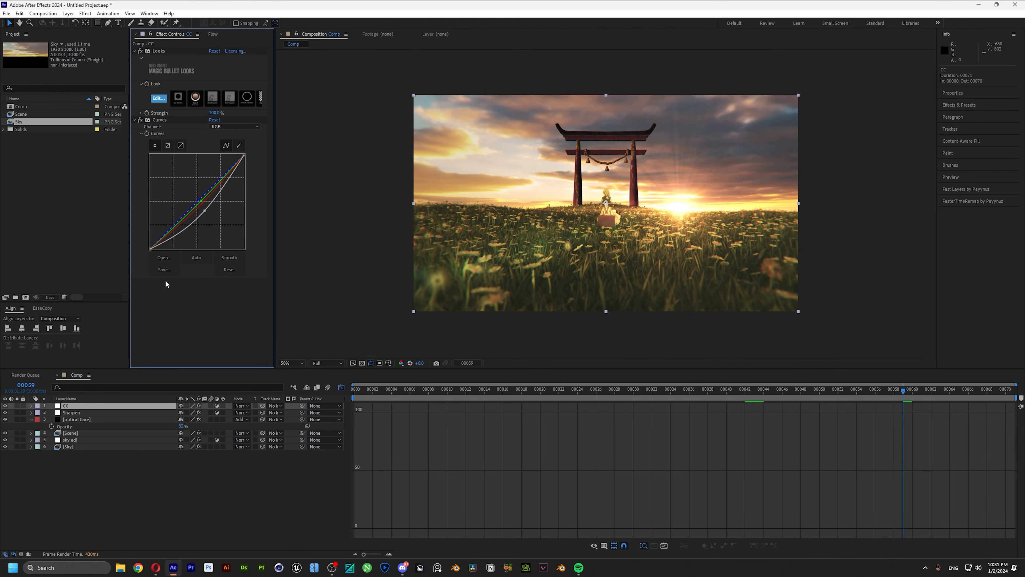
pyautogui.hotkey('ctrl', 'space')
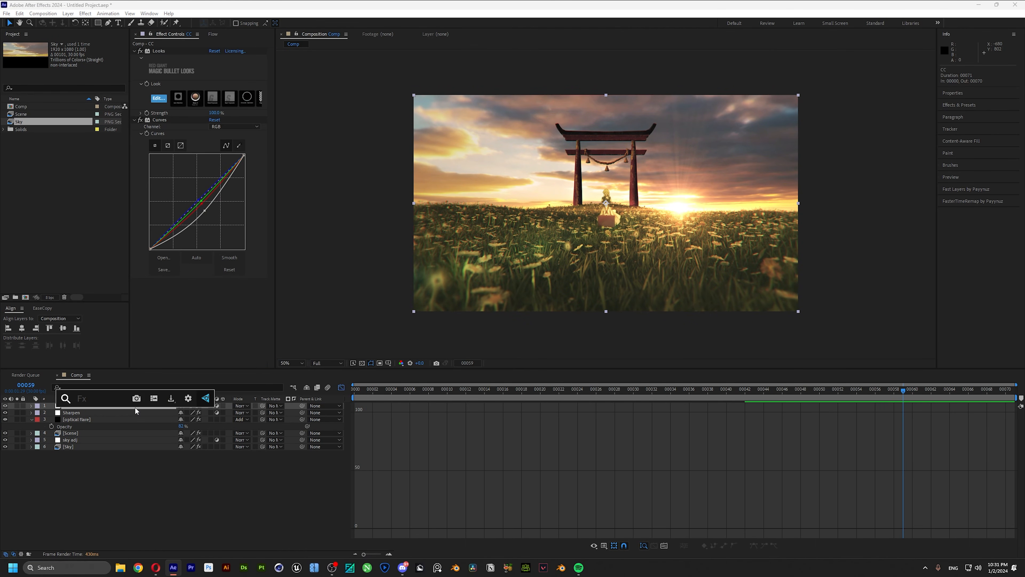
pyautogui.write('looks')
pyautogui.press('Return')
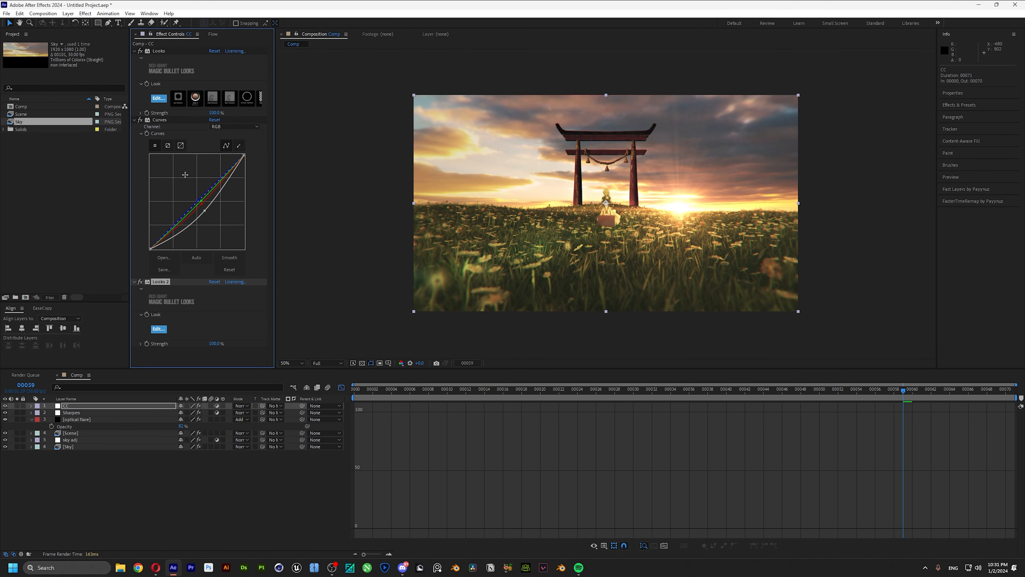
# Add Optical Diffusion to the second look, set Density to 75.4%, Falloff to 91.4% and Highlights Only to 98.8%, and choose a preset.
pyautogui.click(160, 329)
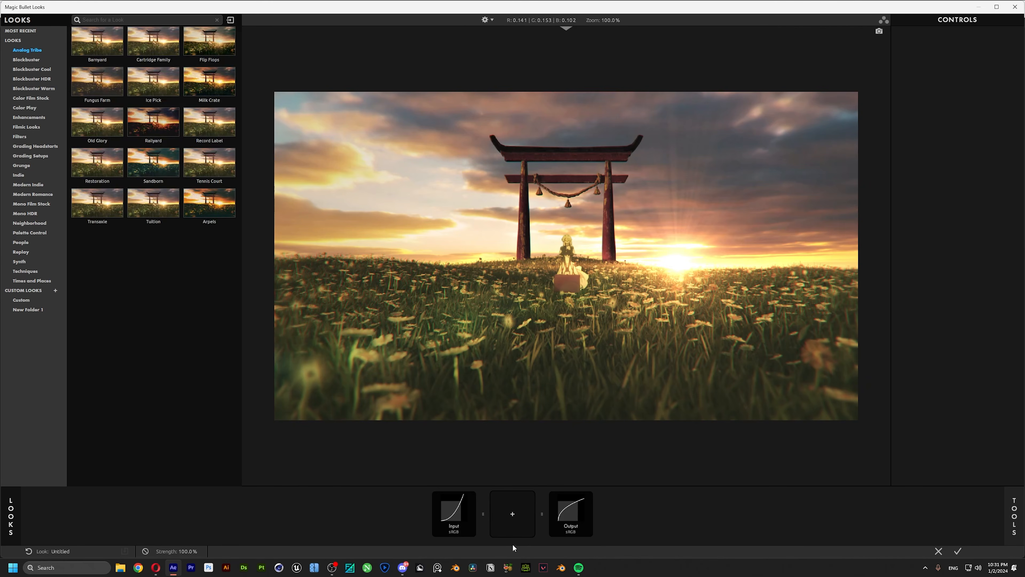
pyautogui.click(512, 525)
pyautogui.click(805, 188)
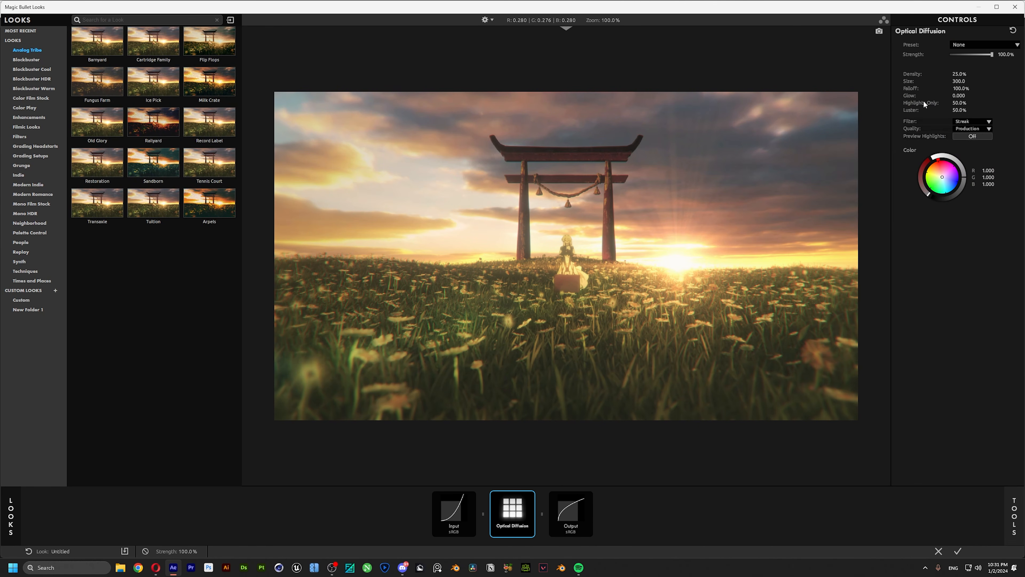
pyautogui.moveTo(960, 103)
pyautogui.mouseDown()
pyautogui.moveTo(965, 66)
pyautogui.moveTo(940, 76)
pyautogui.moveTo(957, 89)
pyautogui.mouseUp()
pyautogui.moveTo(942, 177); pyautogui.dragTo(941, 177)
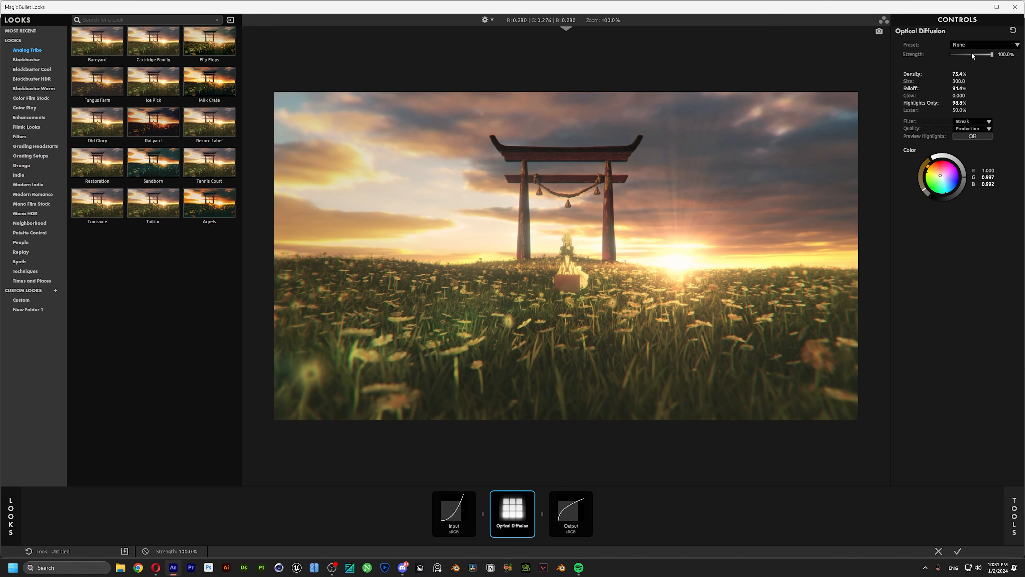
pyautogui.click(968, 44)
pyautogui.click(964, 66)
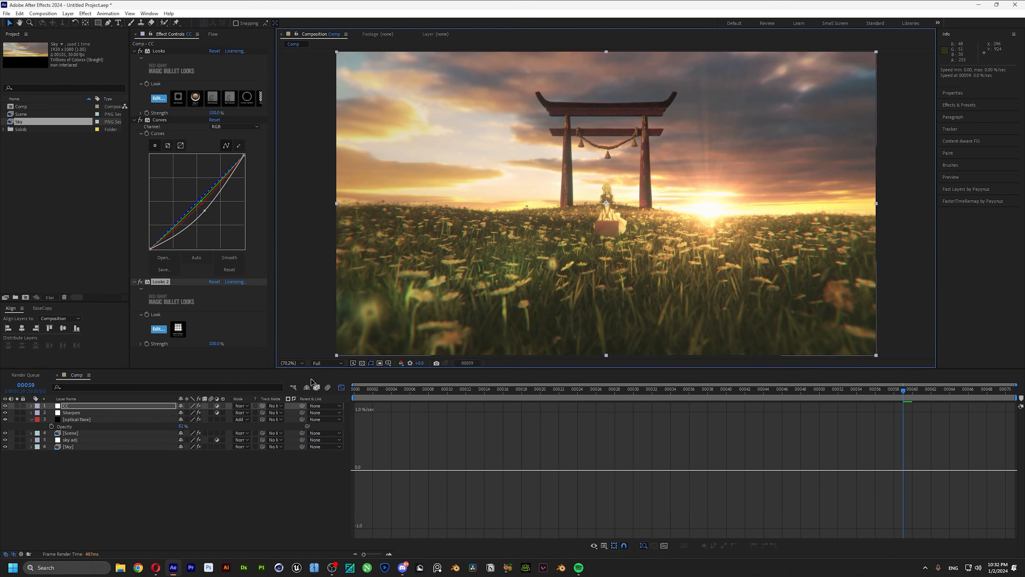
# Return to the first frame, switch from the graph editor to the layer bars, and play the graded composition.
pyautogui.moveTo(490, 397); pyautogui.dragTo(444, 394)
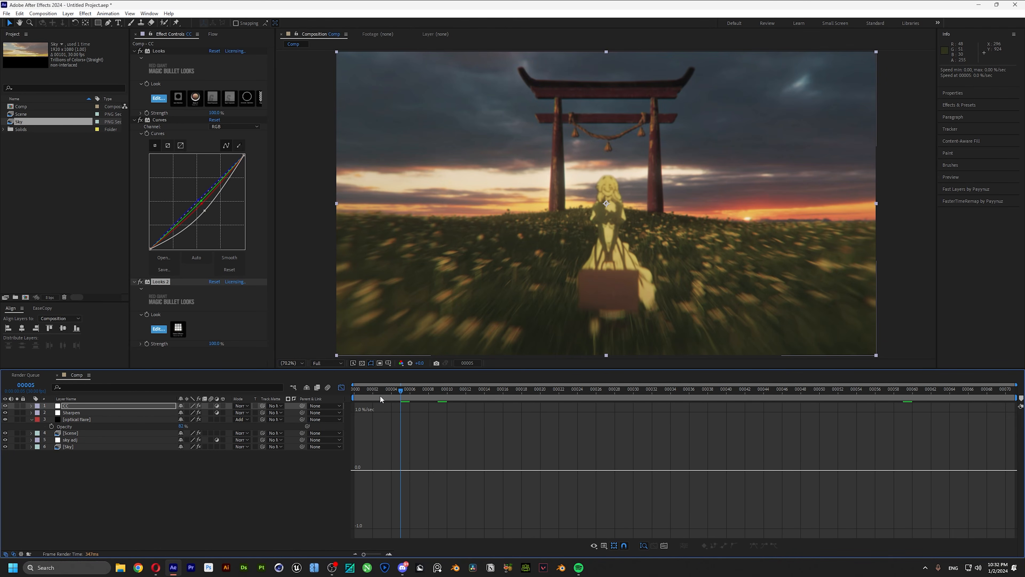
pyautogui.click(358, 396)
pyautogui.moveTo(359, 396); pyautogui.dragTo(341, 396)
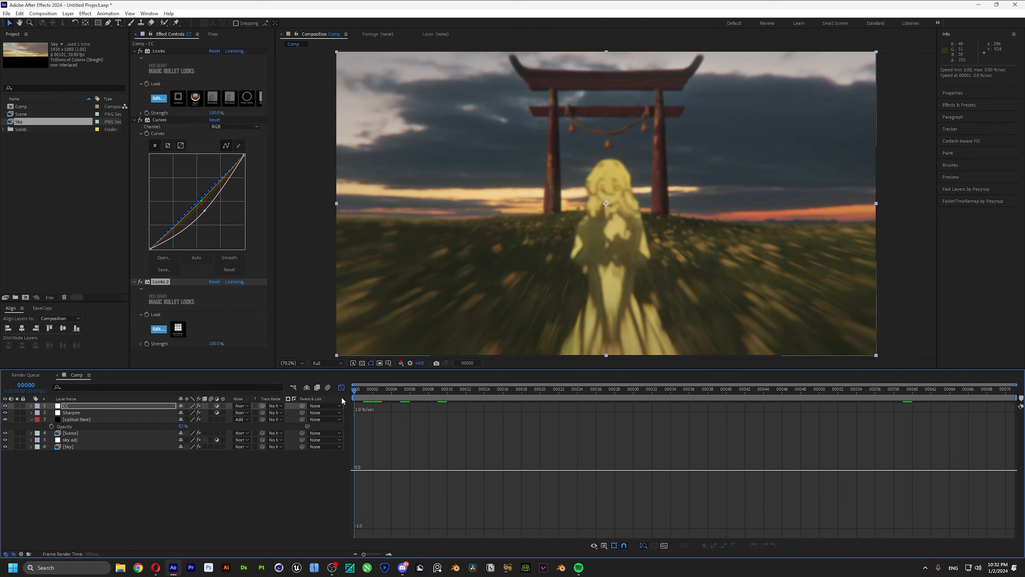
pyautogui.click(32, 420)
pyautogui.hotkey('shift', 'F3')
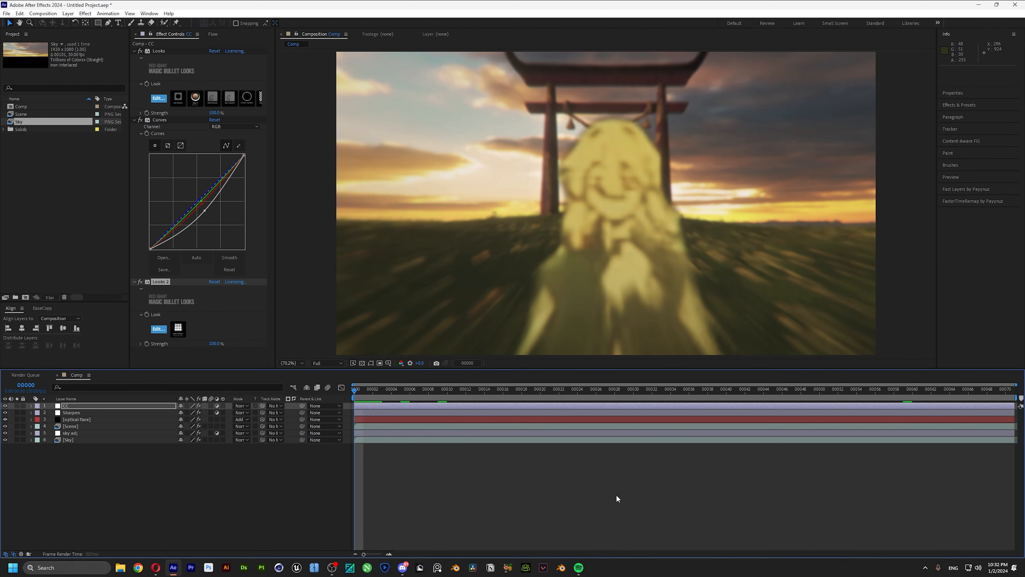
pyautogui.press('space')
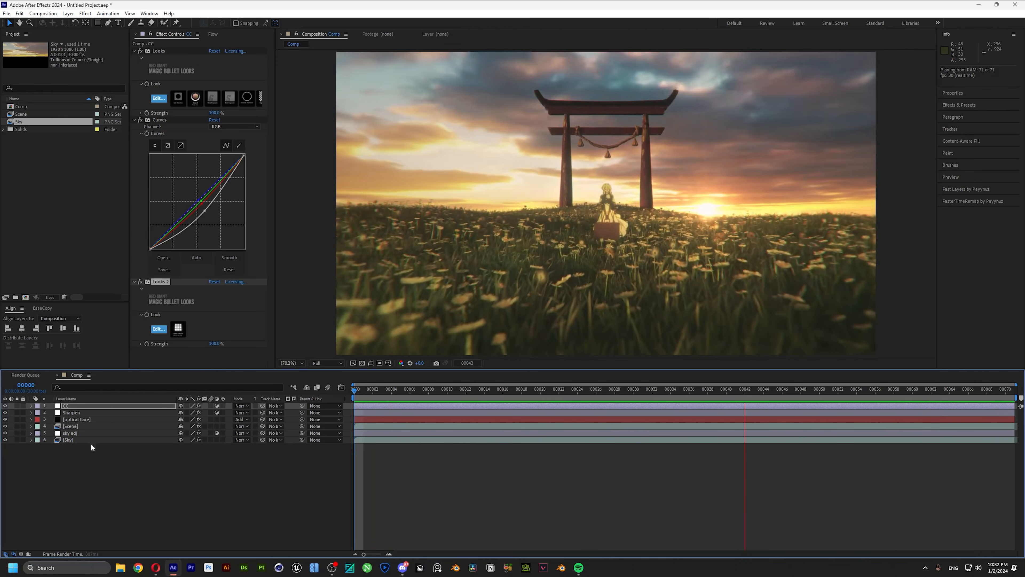
pyautogui.click(110, 474)
# Add a Curves effect to the Scene layer and set a neutral Curves keyframe at frame 45.
pyautogui.click(73, 426)
pyautogui.hotkey('ctrl', 'space')
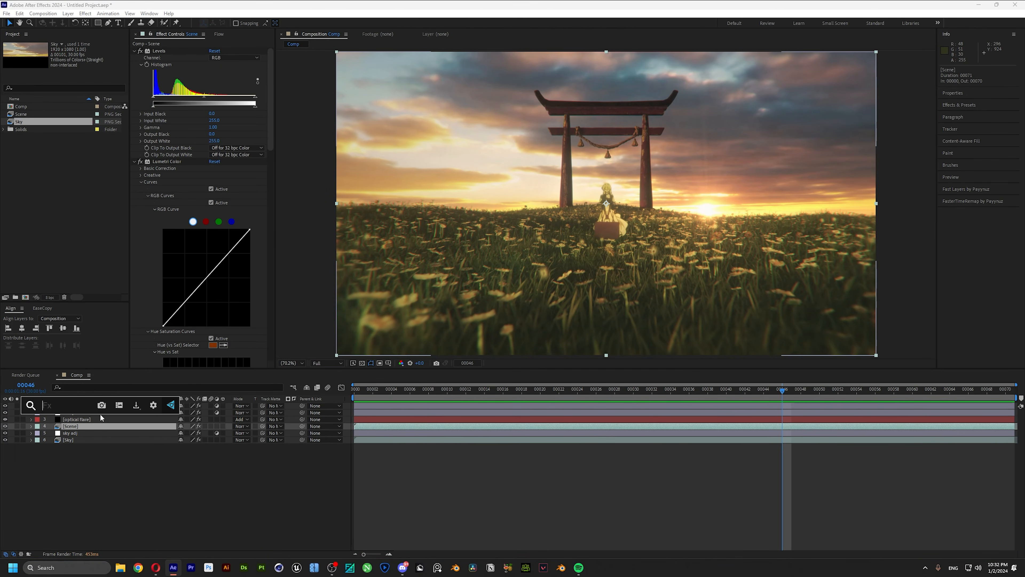
pyautogui.write('cur')
pyautogui.press('Return')
pyautogui.scroll(1, 197, 242)
pyautogui.scroll(-1, 197, 243)
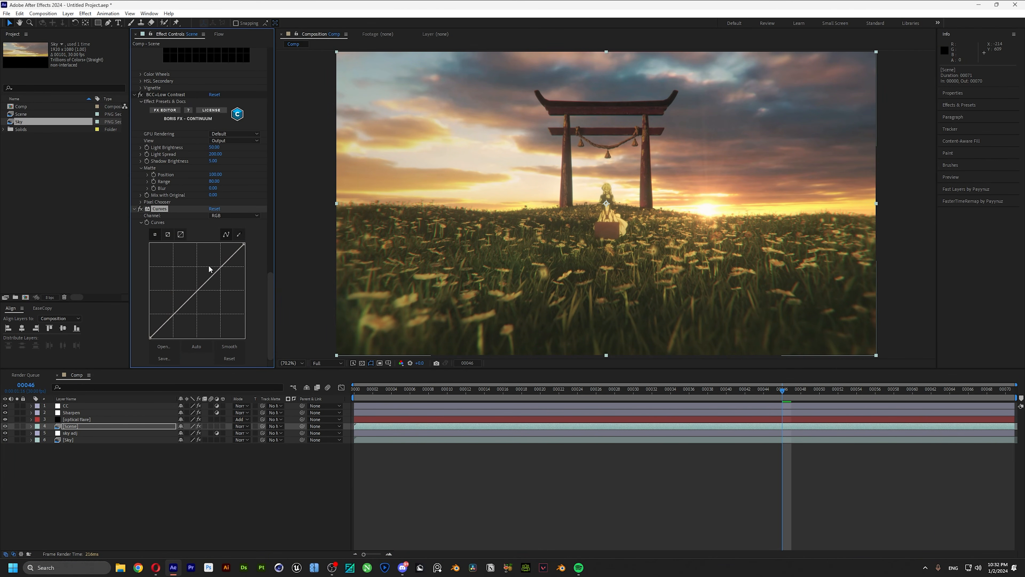
pyautogui.press('space')
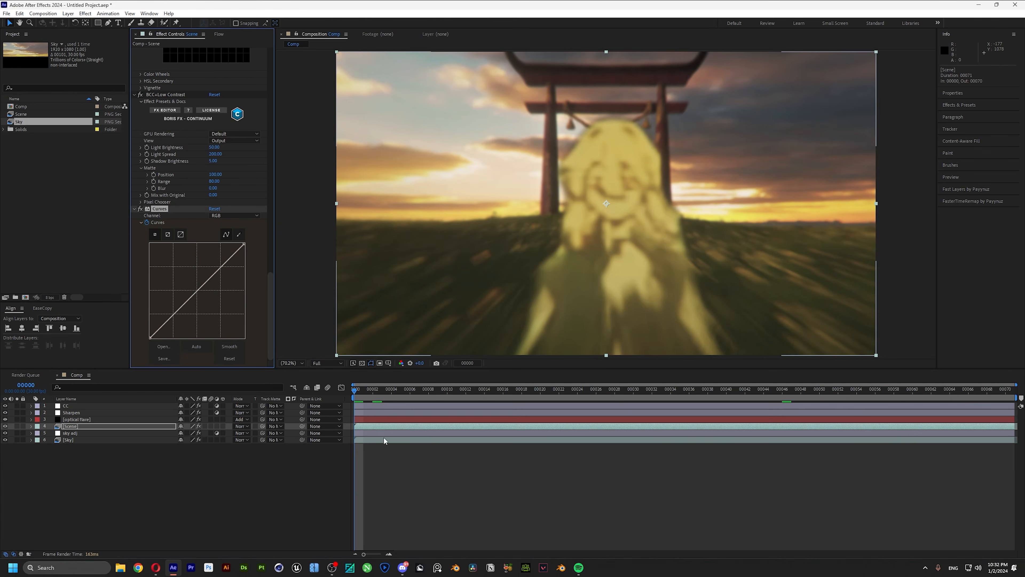
pyautogui.press('u')
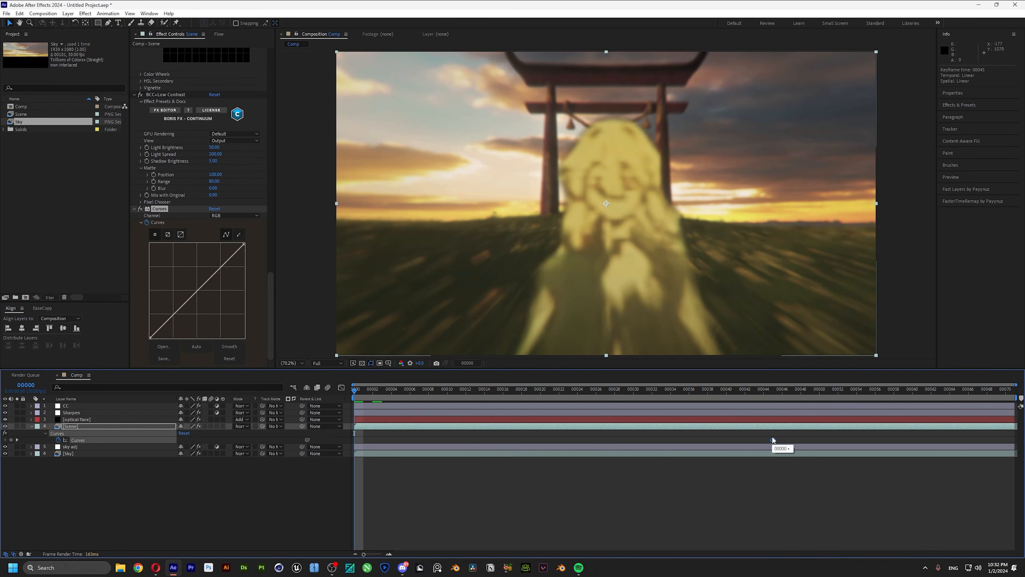
# At frame 0, darken the Scene layer by lowering its RGB curve midtones and slightly lowering the Red and Green curves.
pyautogui.moveTo(202, 295); pyautogui.dragTo(203, 302)
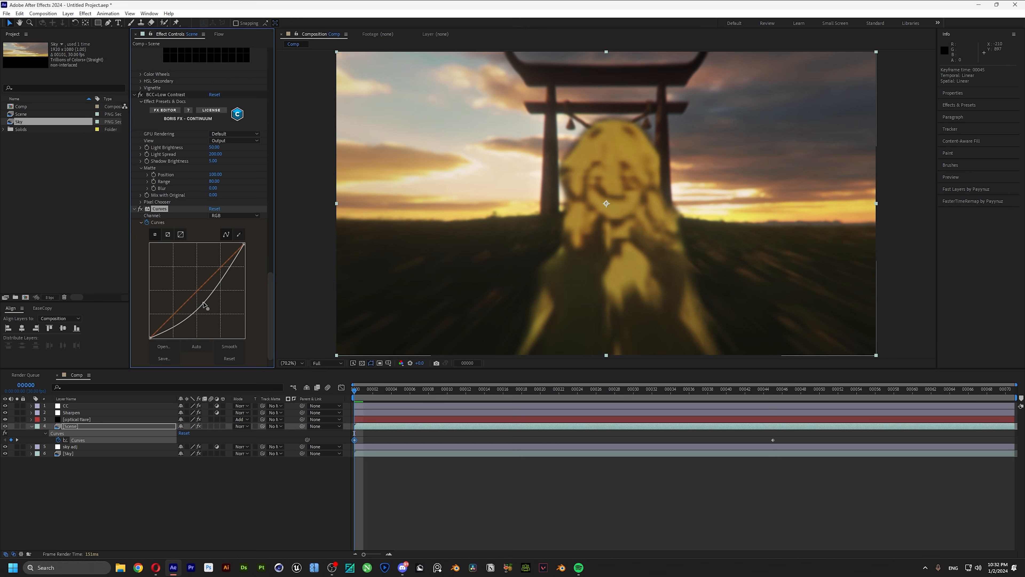
pyautogui.moveTo(217, 266); pyautogui.dragTo(208, 294)
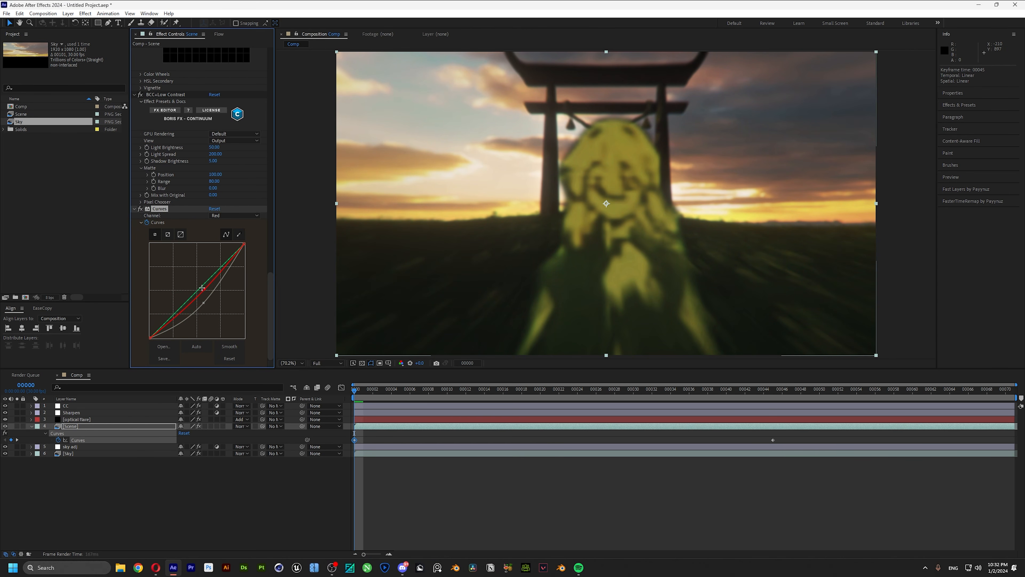
pyautogui.moveTo(202, 288); pyautogui.dragTo(202, 292)
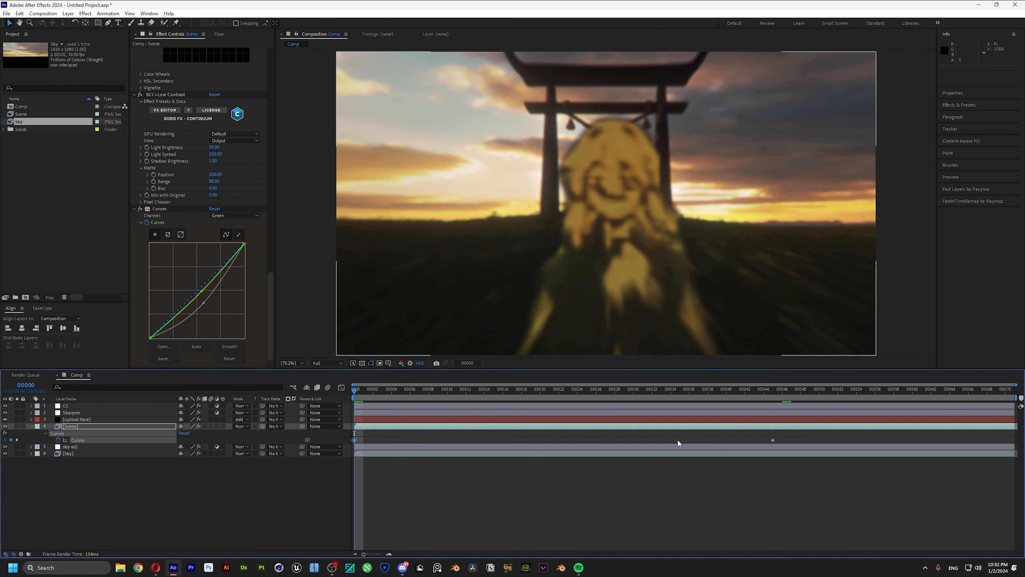
# Ease both Curves keyframes in the speed graph for a fast start and long slow finish, and preview the animation.
pyautogui.moveTo(783, 435); pyautogui.dragTo(351, 444)
pyautogui.click(341, 387)
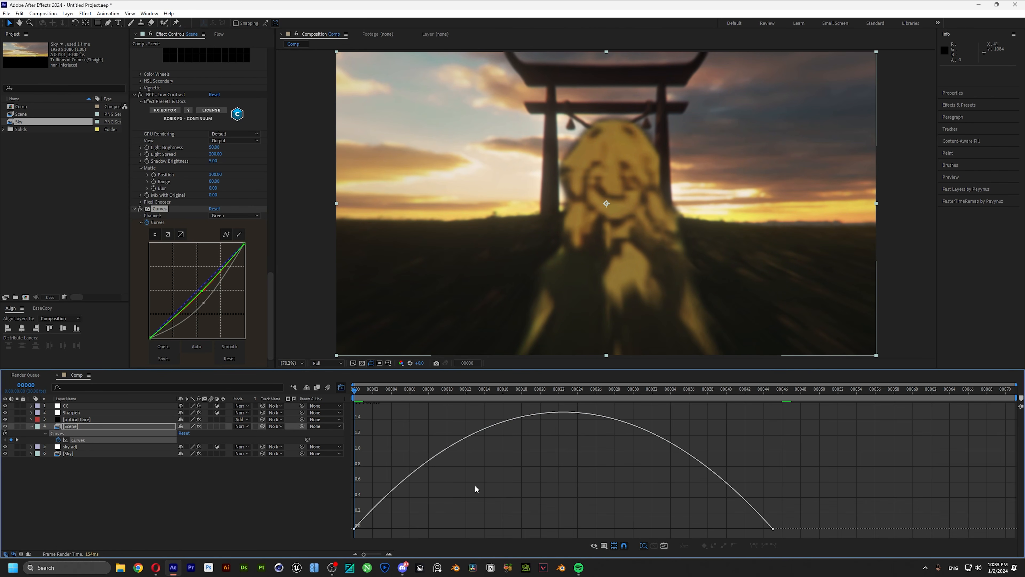
pyautogui.moveTo(423, 530); pyautogui.dragTo(520, 531)
pyautogui.press('space')
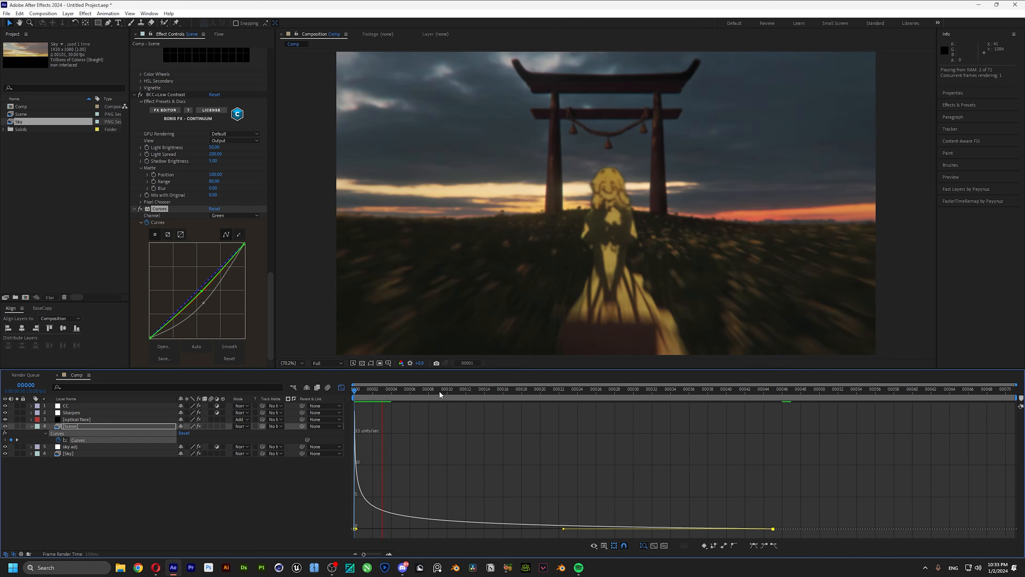